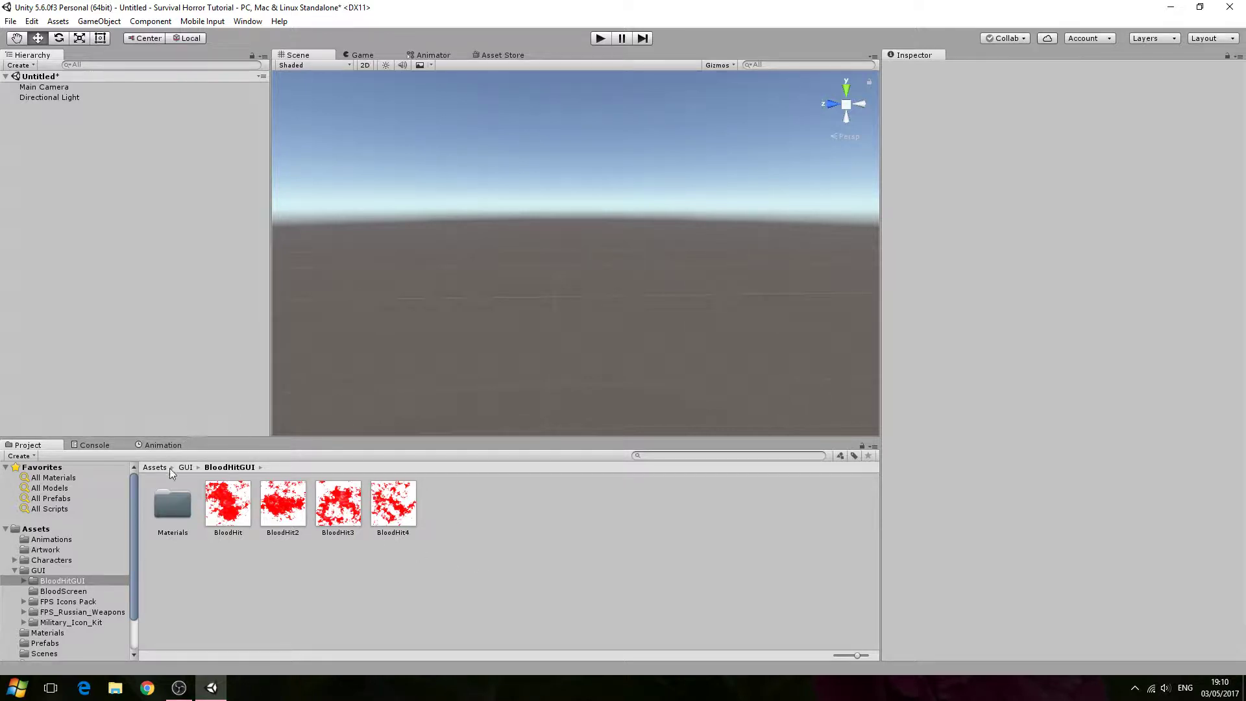
- Examine the blood hit textures in the BloodHitGUI folder and the blood screen images in the BloodScreen folder
left_click(280, 503)
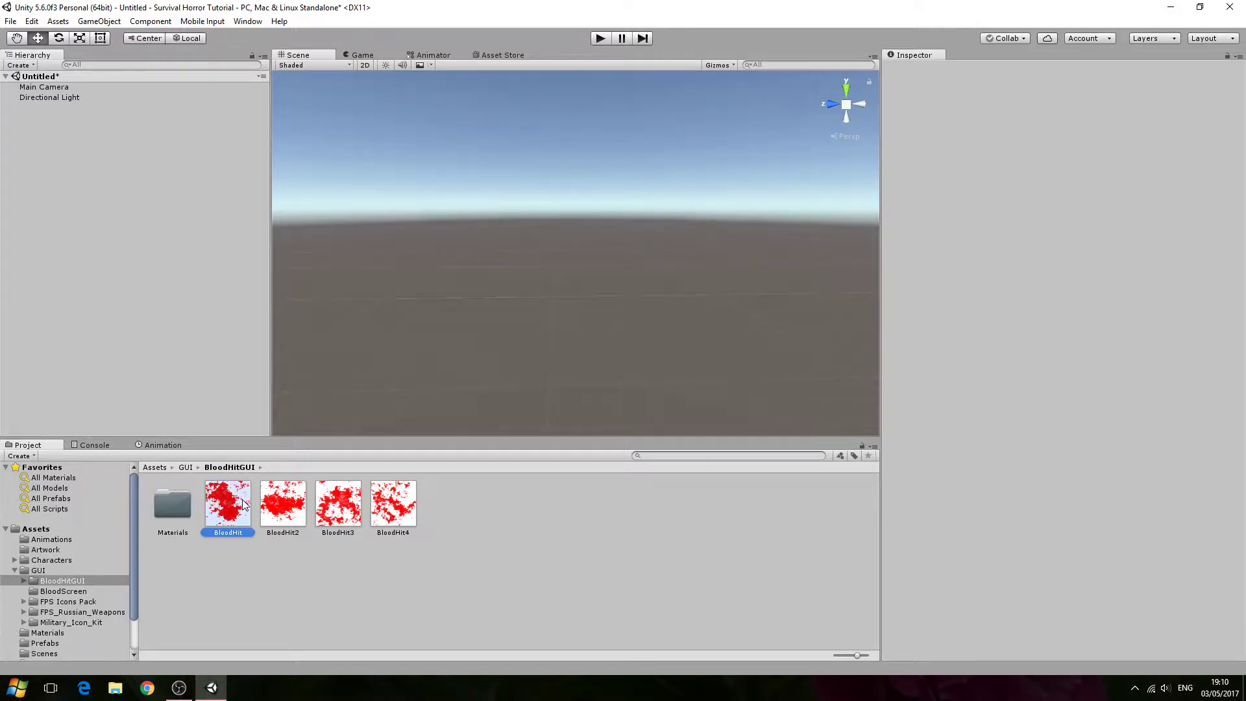
left_click(358, 512)
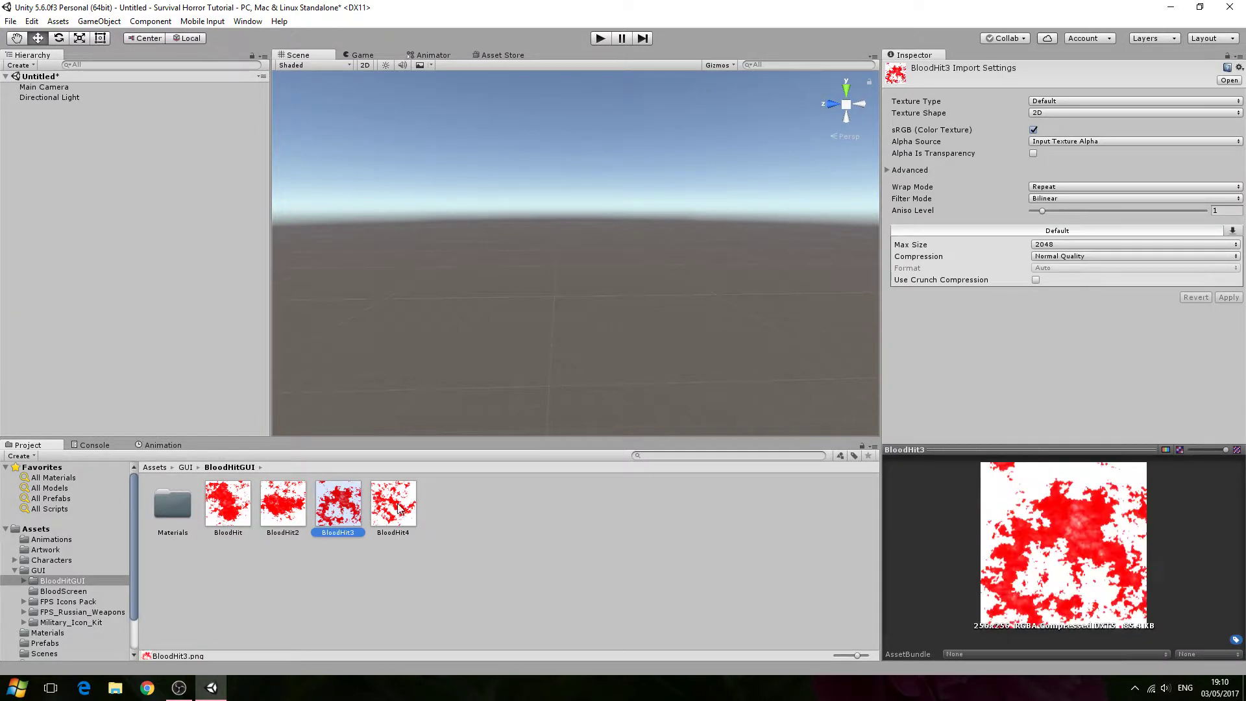
left_click(399, 509)
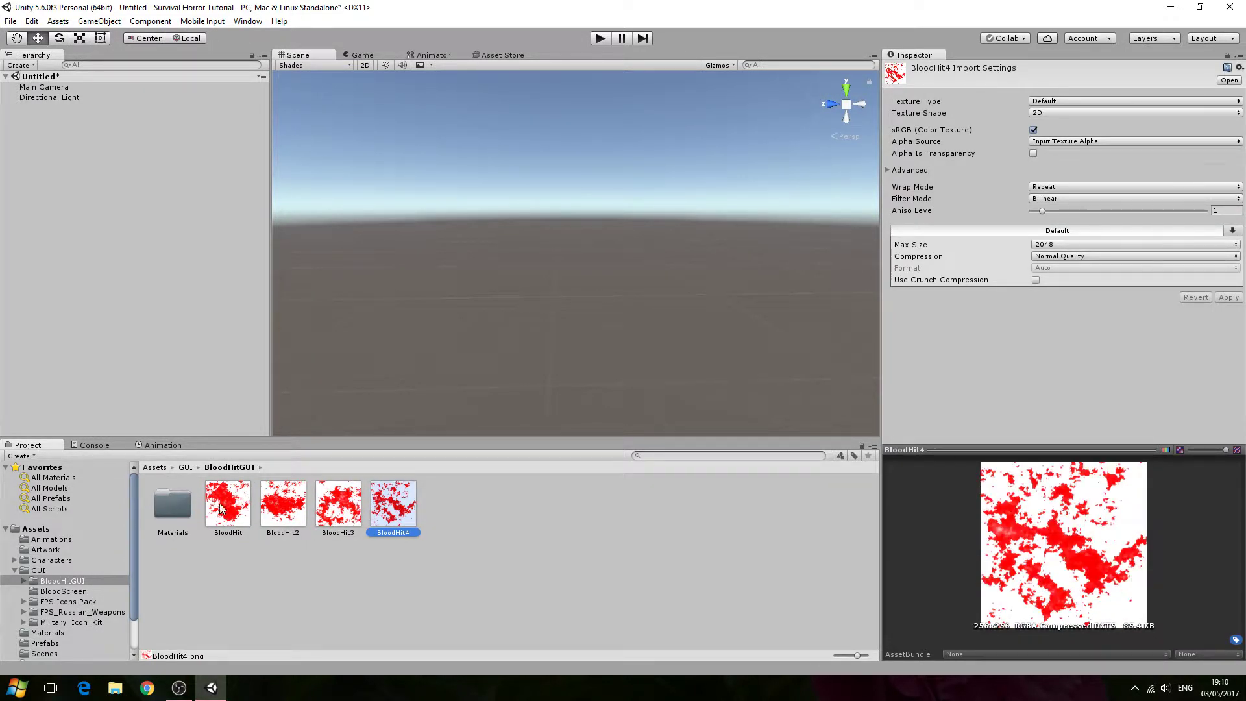
left_click(103, 589)
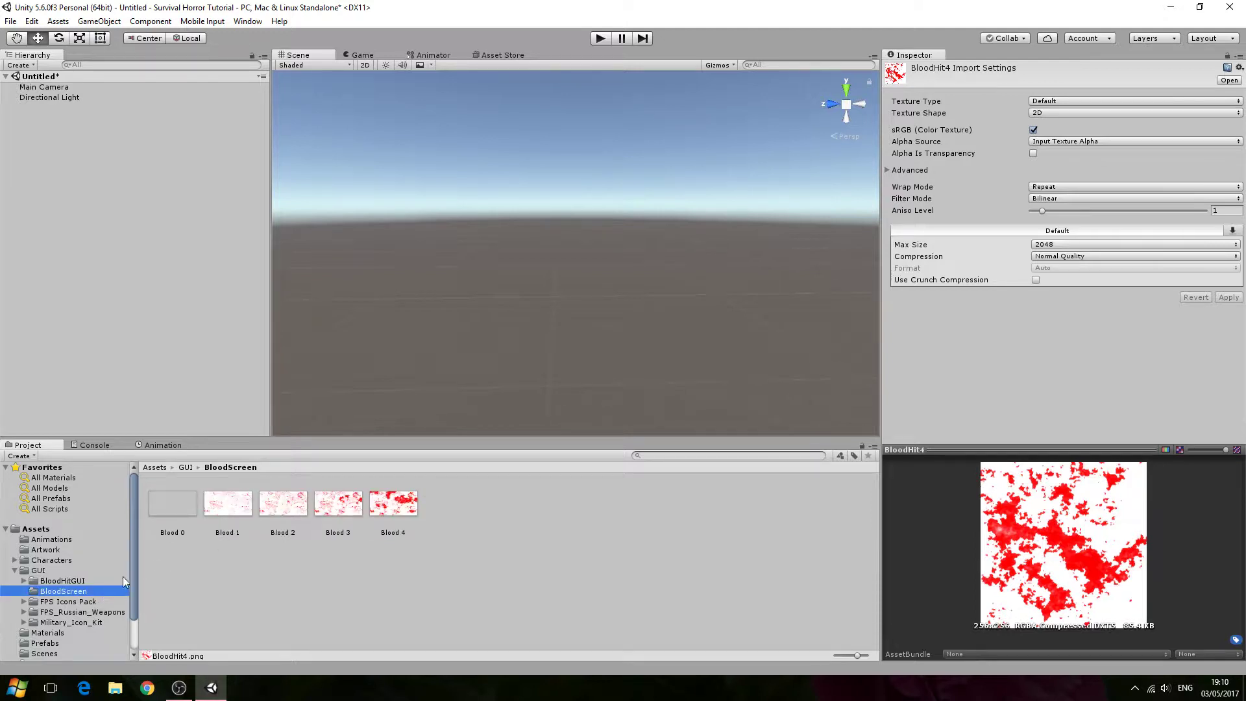
left_click(400, 506)
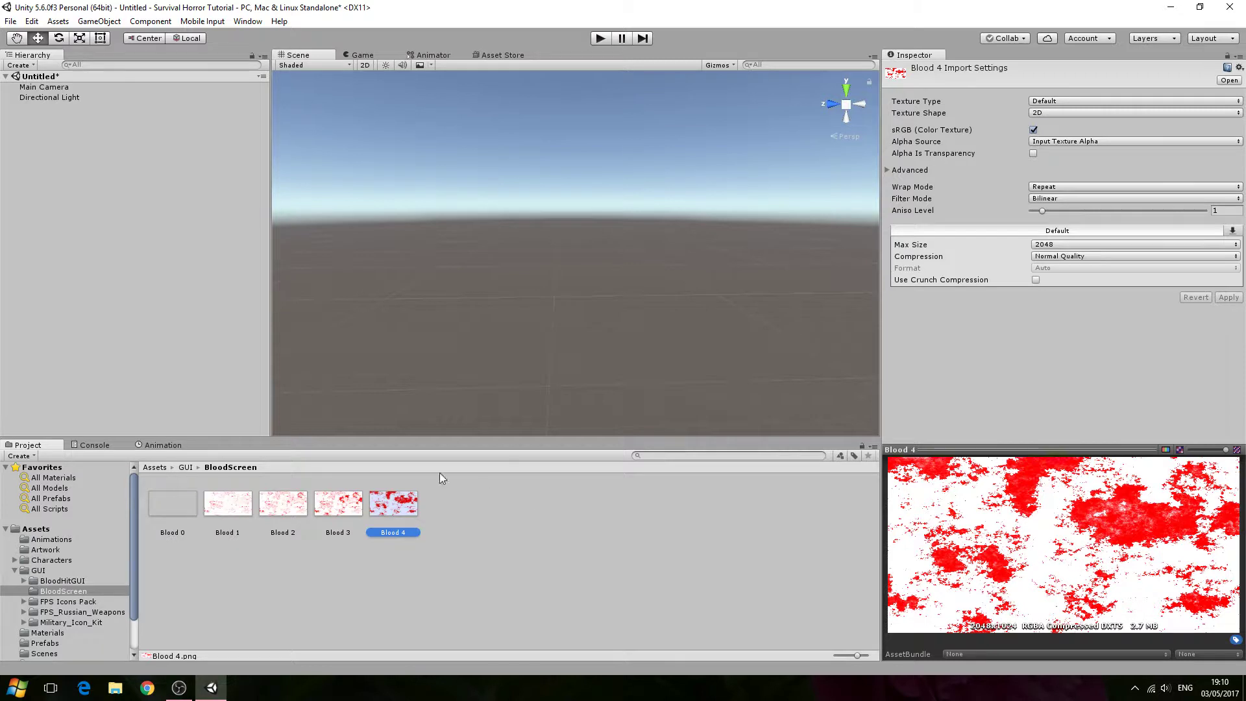
left_click(83, 579)
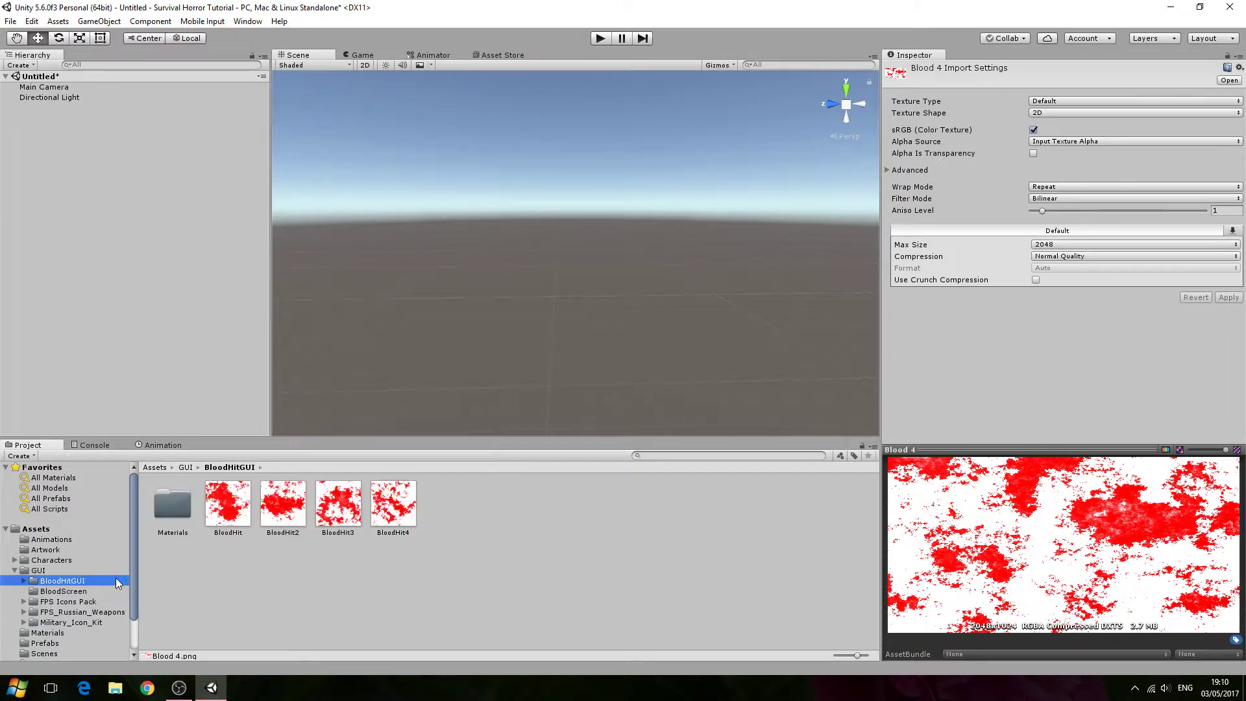
left_click(228, 506)
left_click(283, 504)
left_click(338, 503)
left_click(392, 528)
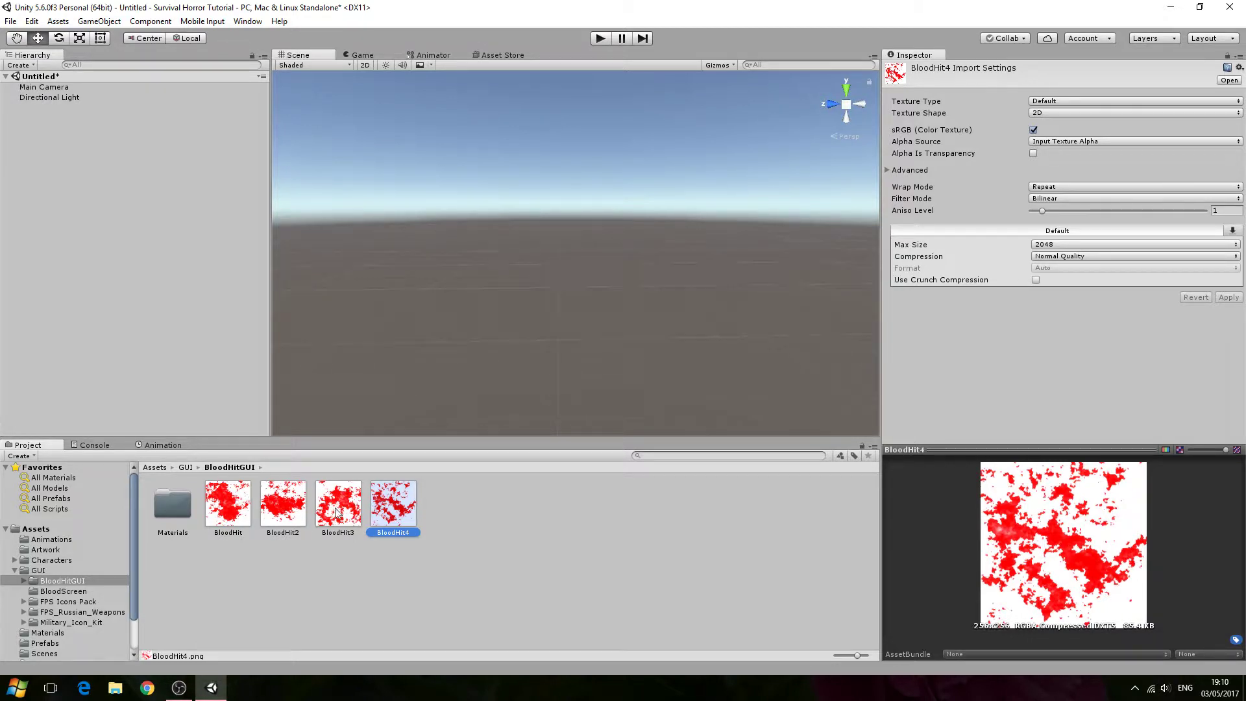
right_click_drag(519, 336, 518, 347)
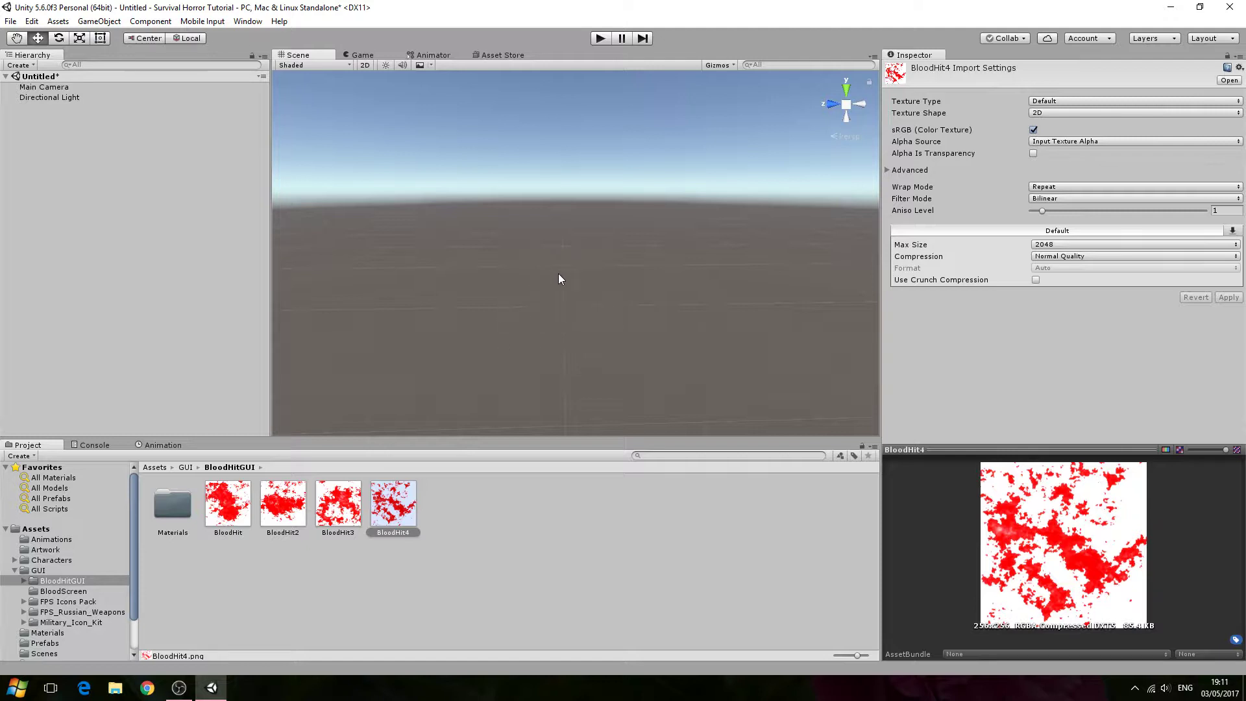
- Create an empty GameObject and reset its transform to the origin
left_click(181, 198)
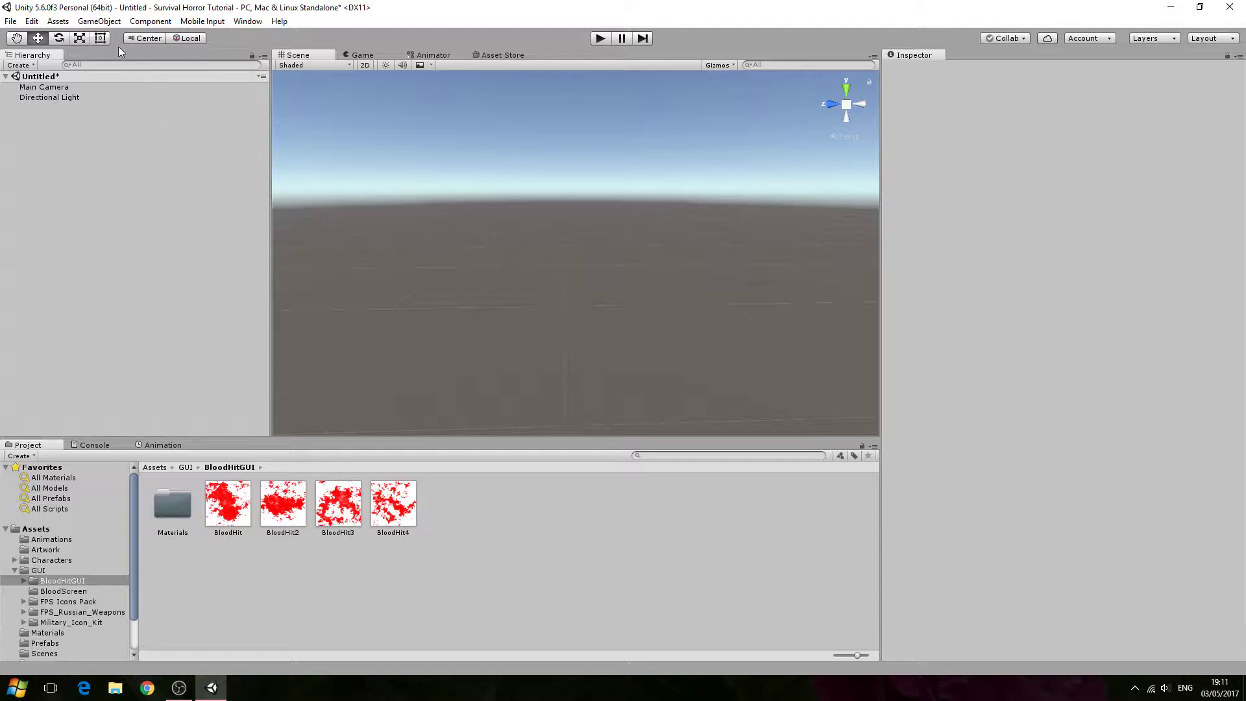
left_click(98, 21)
left_click(153, 36)
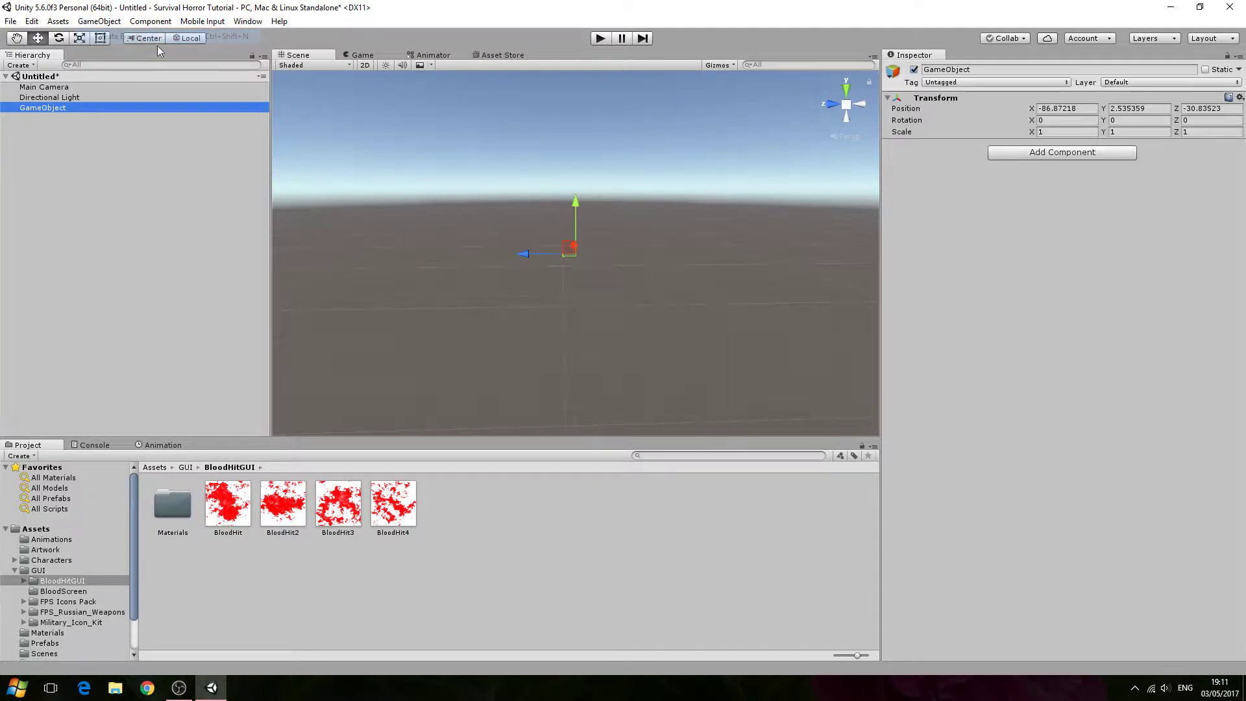
right_click(1226, 97)
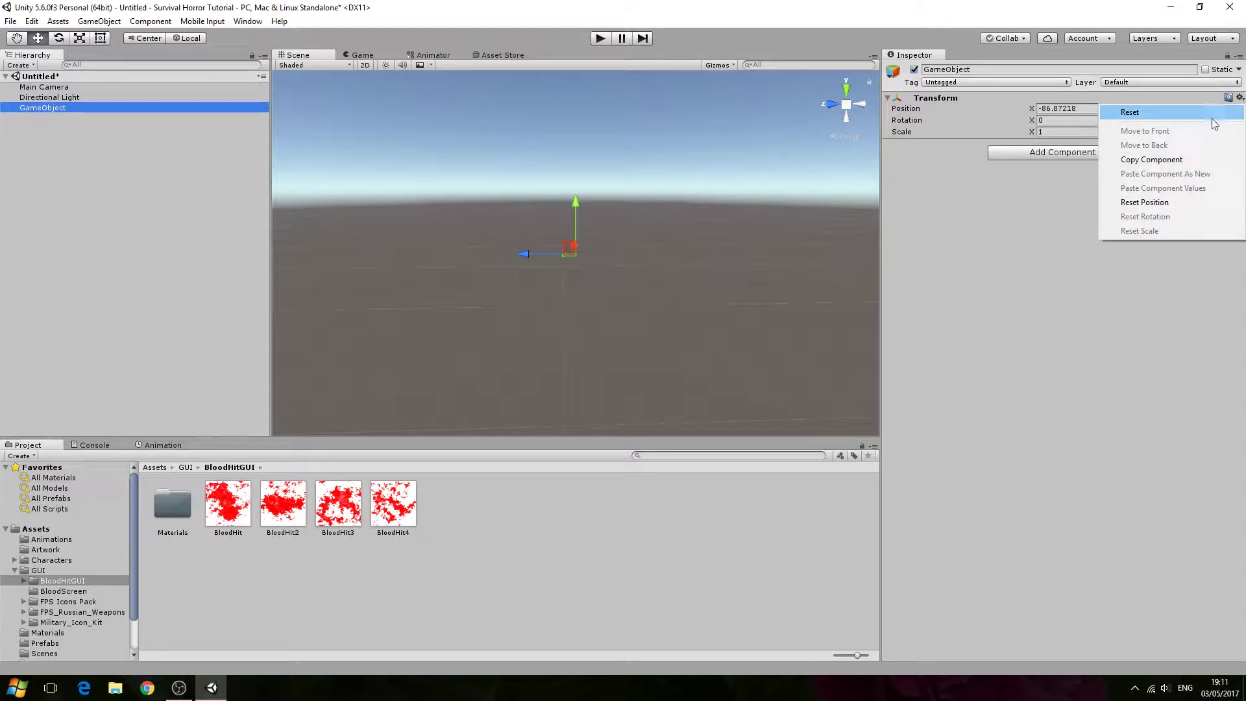
left_click(1201, 115)
- Rename the empty GameObject to PistolBloodHit
left_click(1002, 70)
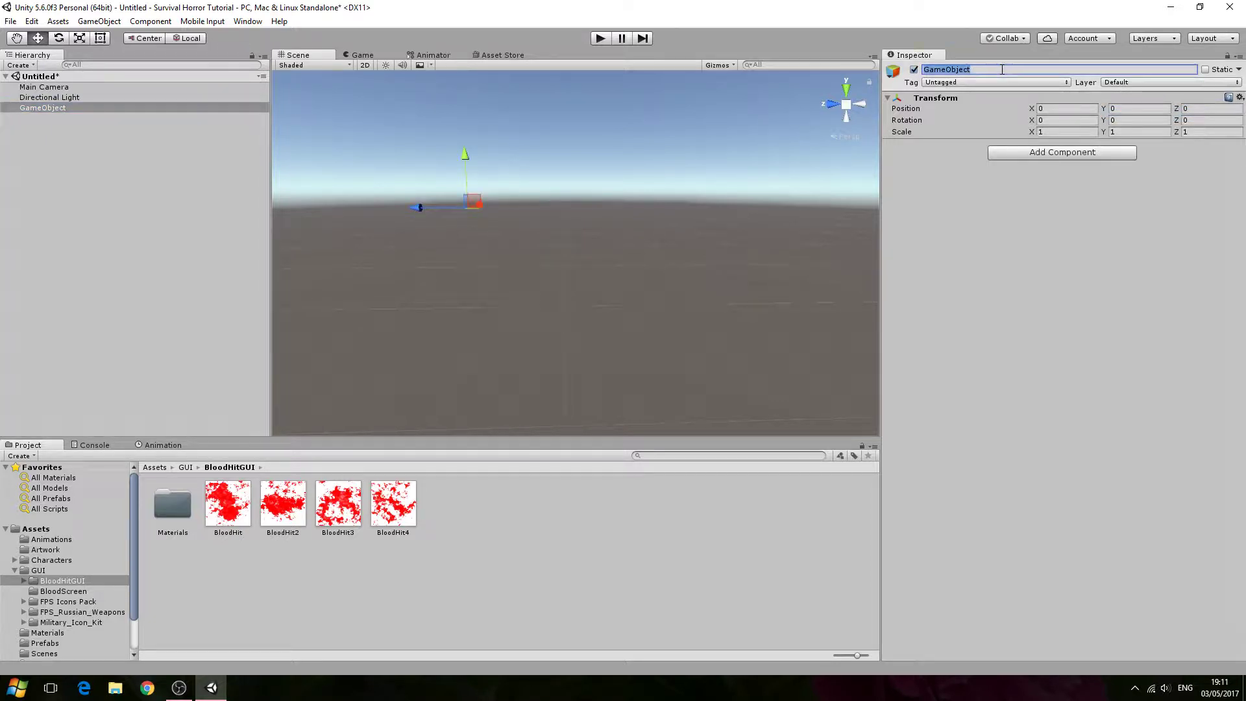
type("PistolBlood Hit")
key("Return")
- Create a Particle System and reset its transform
left_click(113, 108)
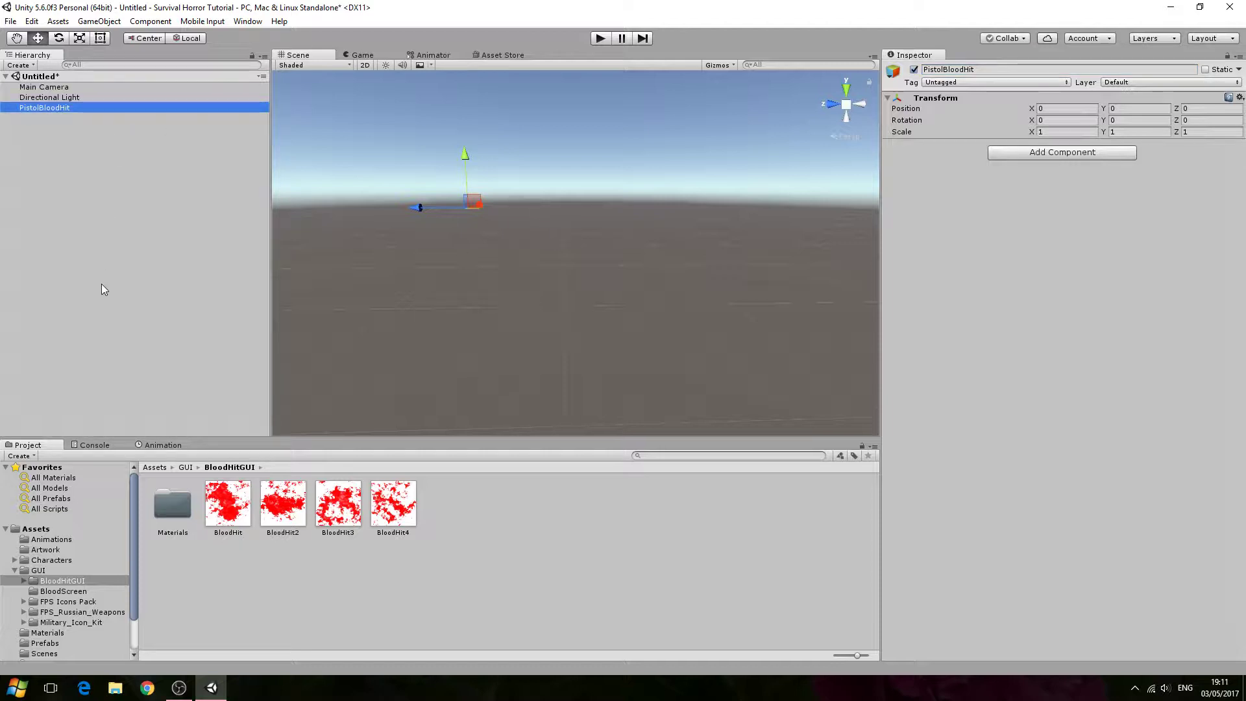
left_click(91, 21)
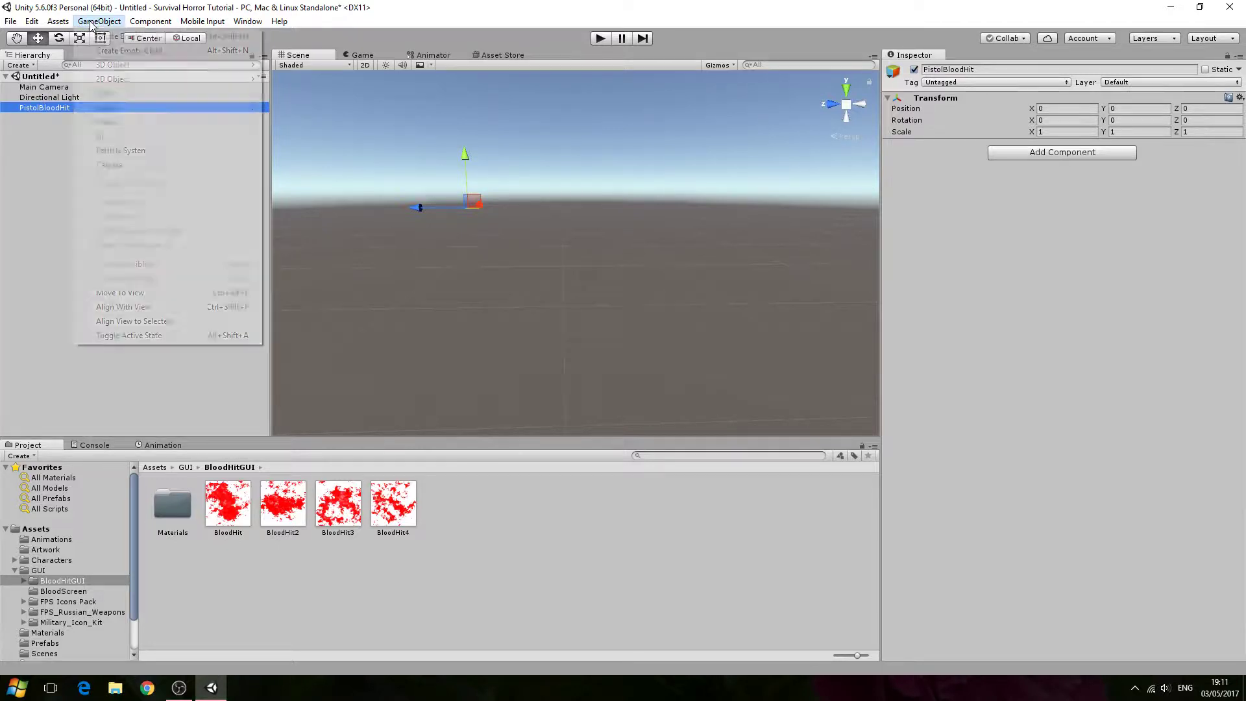
left_click(139, 151)
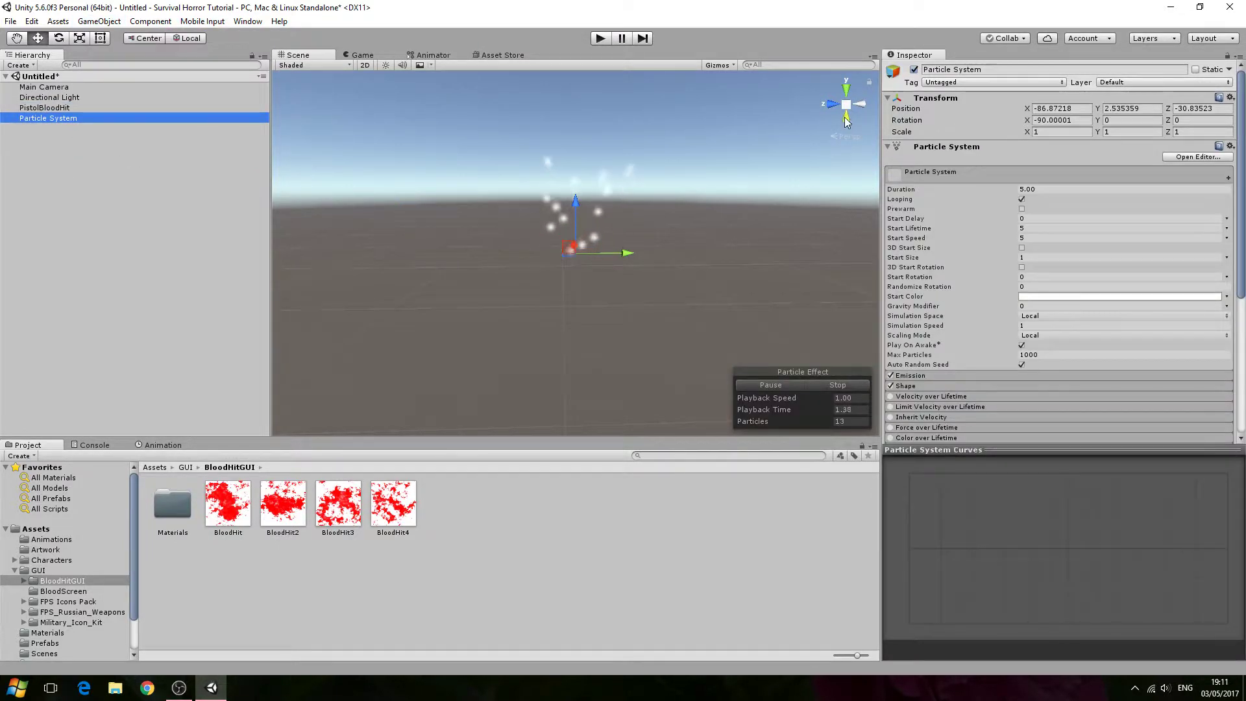
left_click(1229, 97)
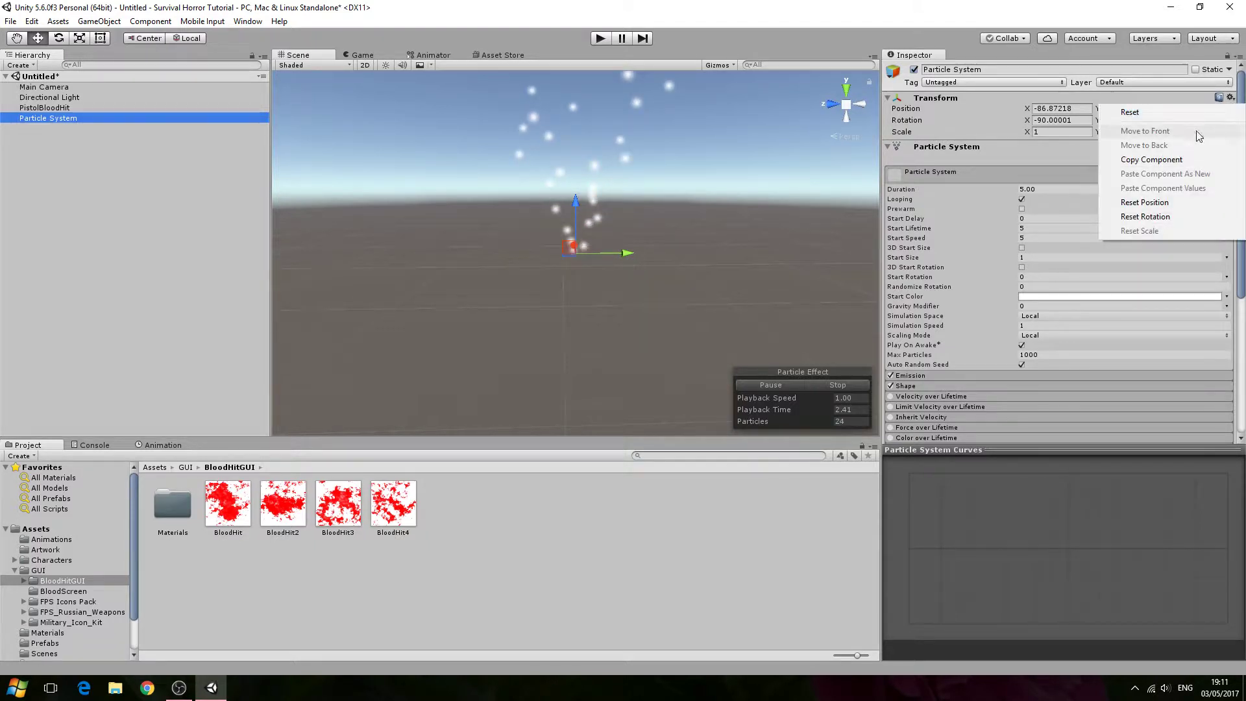
left_click(1161, 113)
- Make the Particle System a child of PistolBloodHit and rename it Impact
left_click_drag(76, 118, 76, 107)
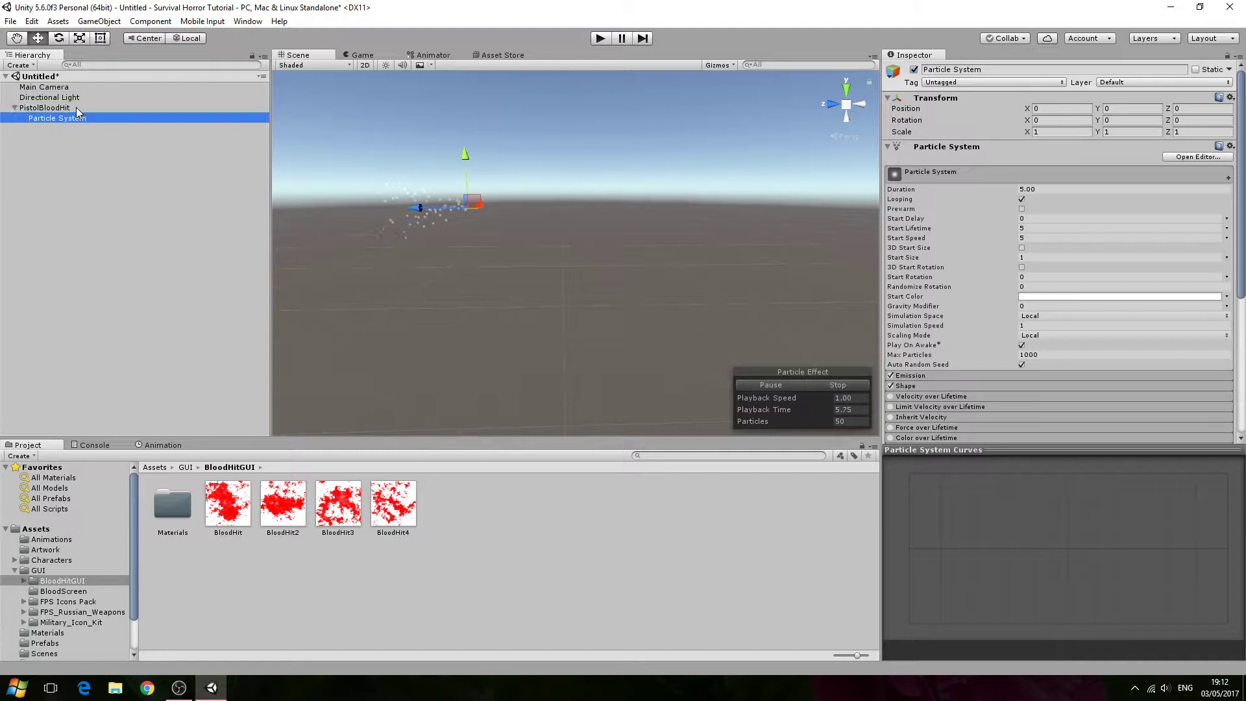
left_click(33, 108)
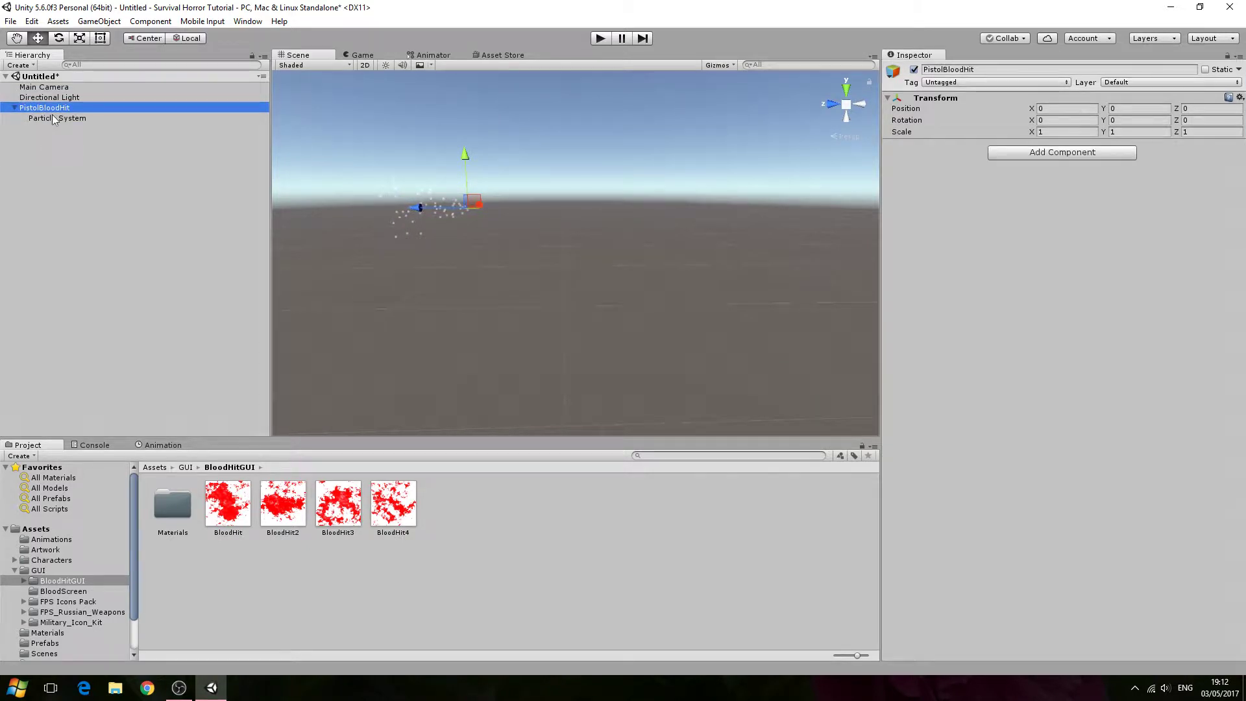
left_click(54, 118)
left_click(979, 69)
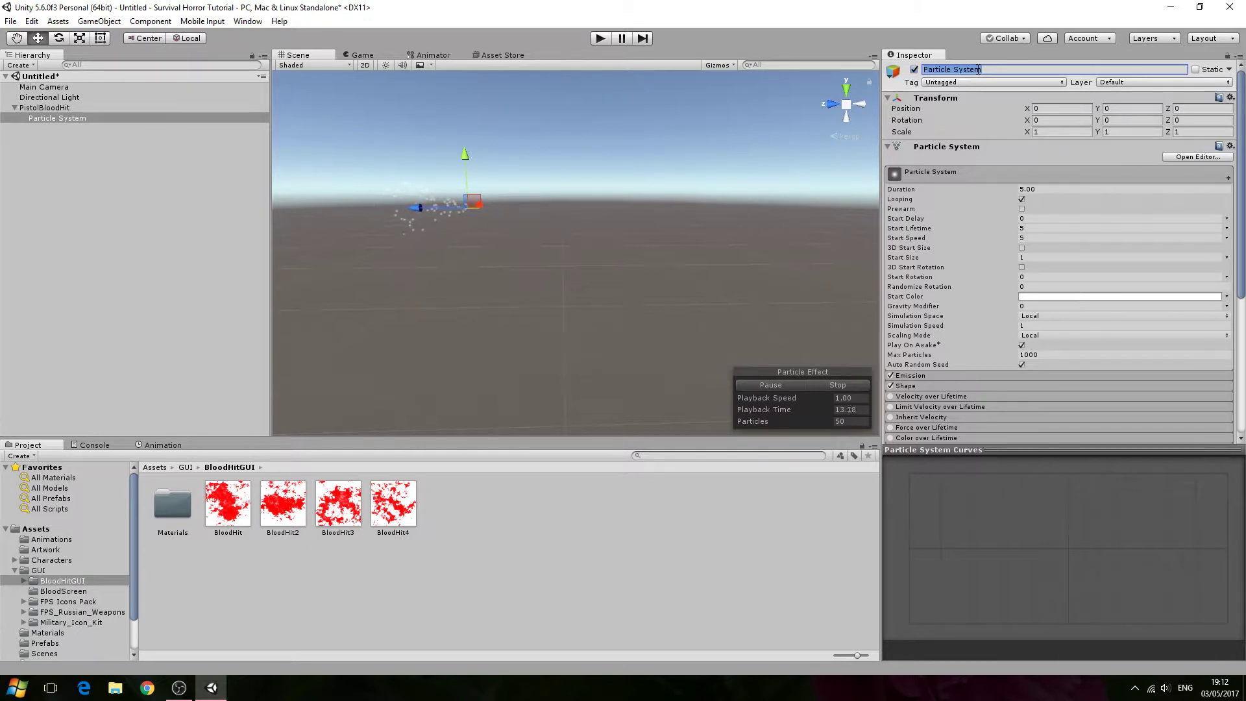
type("Impact")
key("Return")
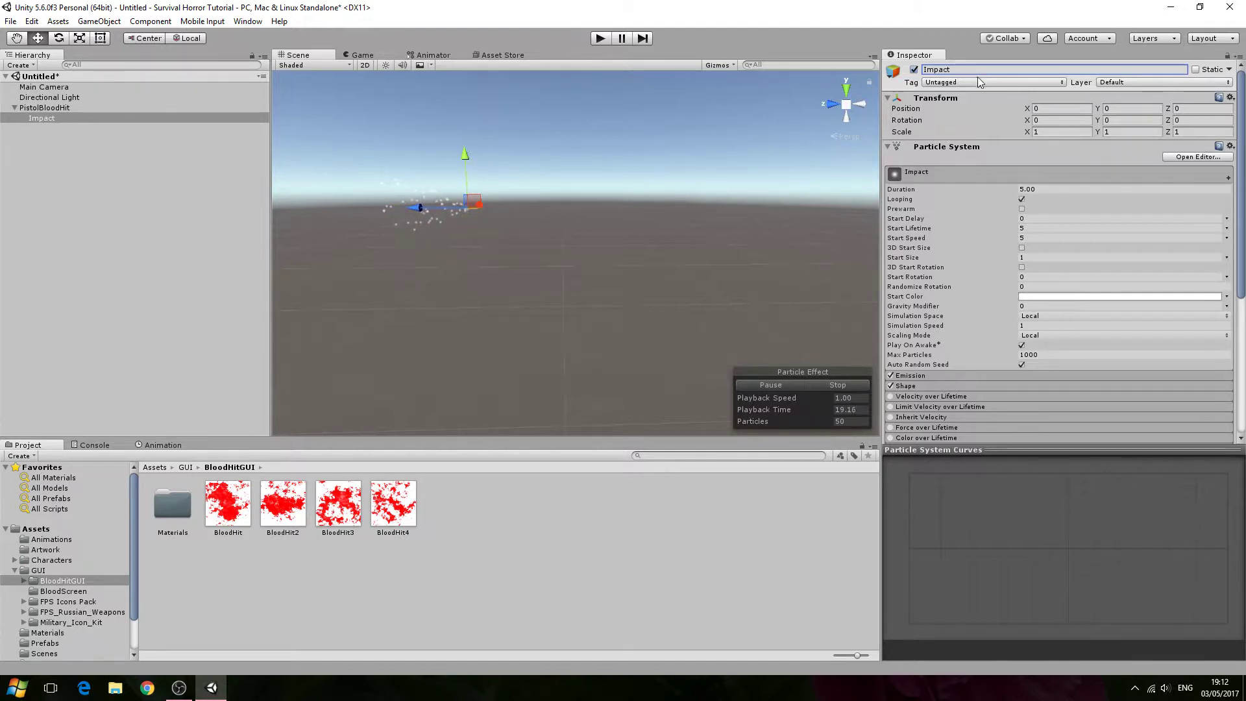
- Set the Impact particle system's duration to 0.1 and turn off looping
scroll(1027, 163, "down", 3)
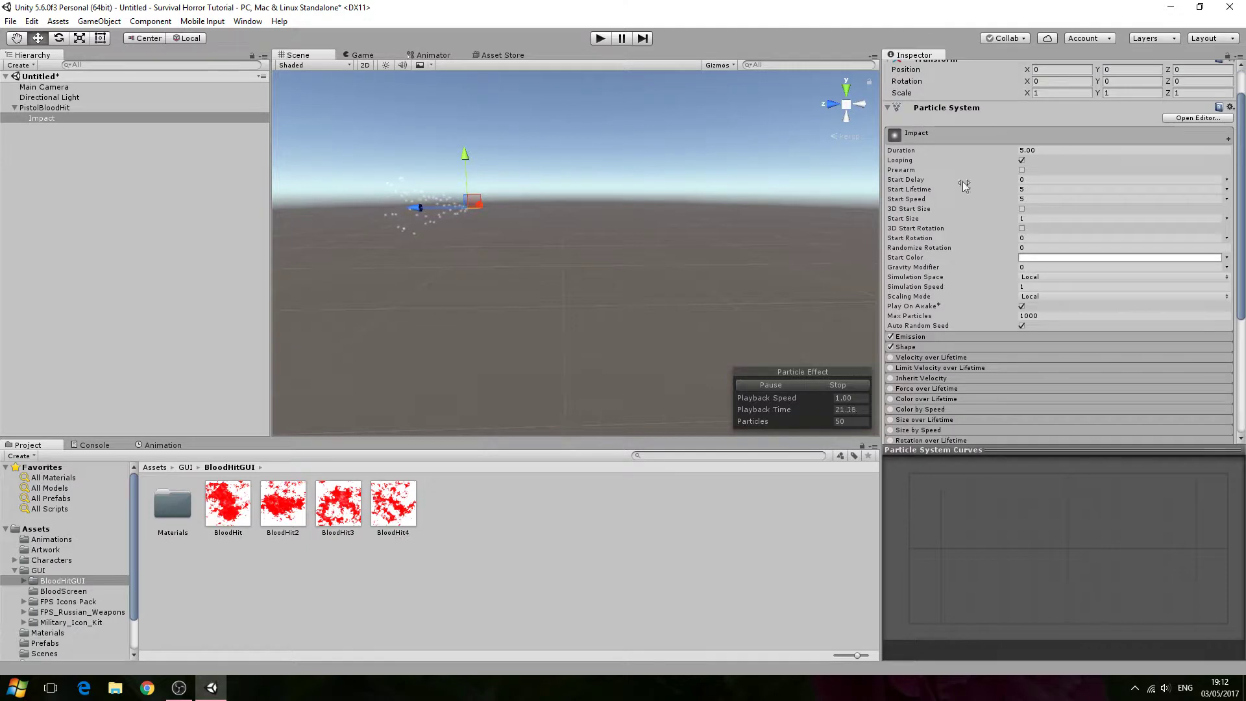
left_click(1051, 151)
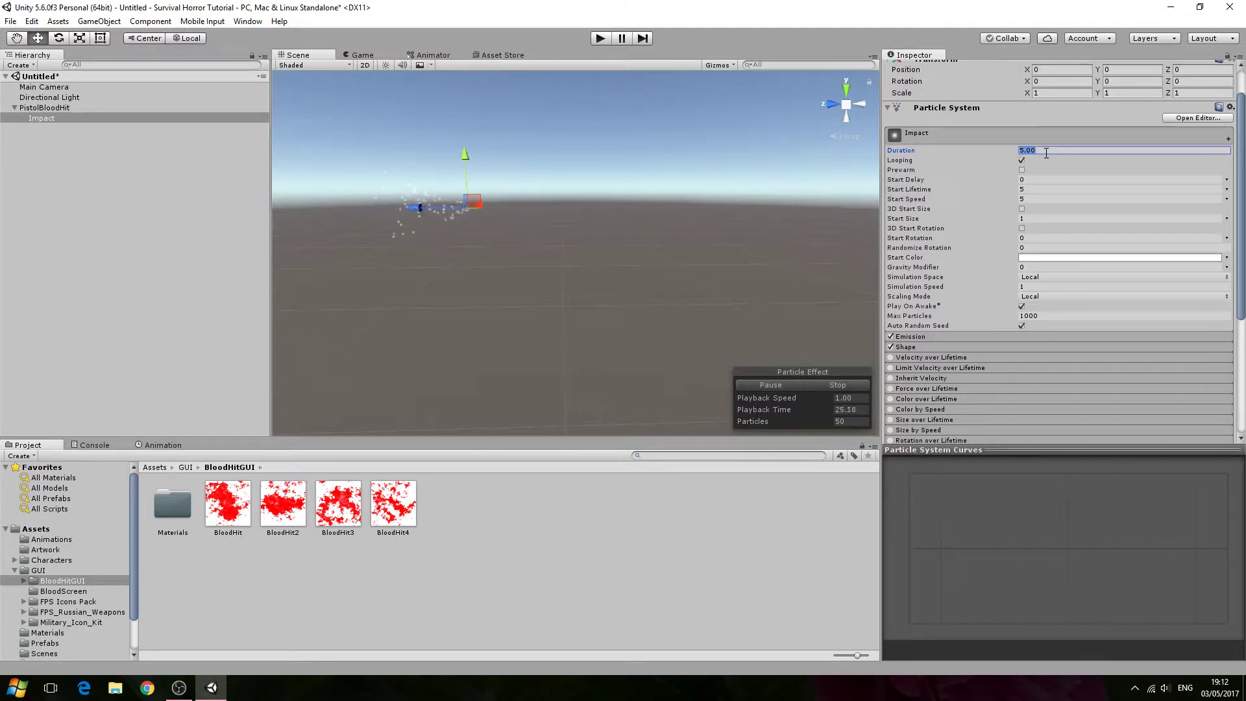
type("0.1")
left_click(1022, 160)
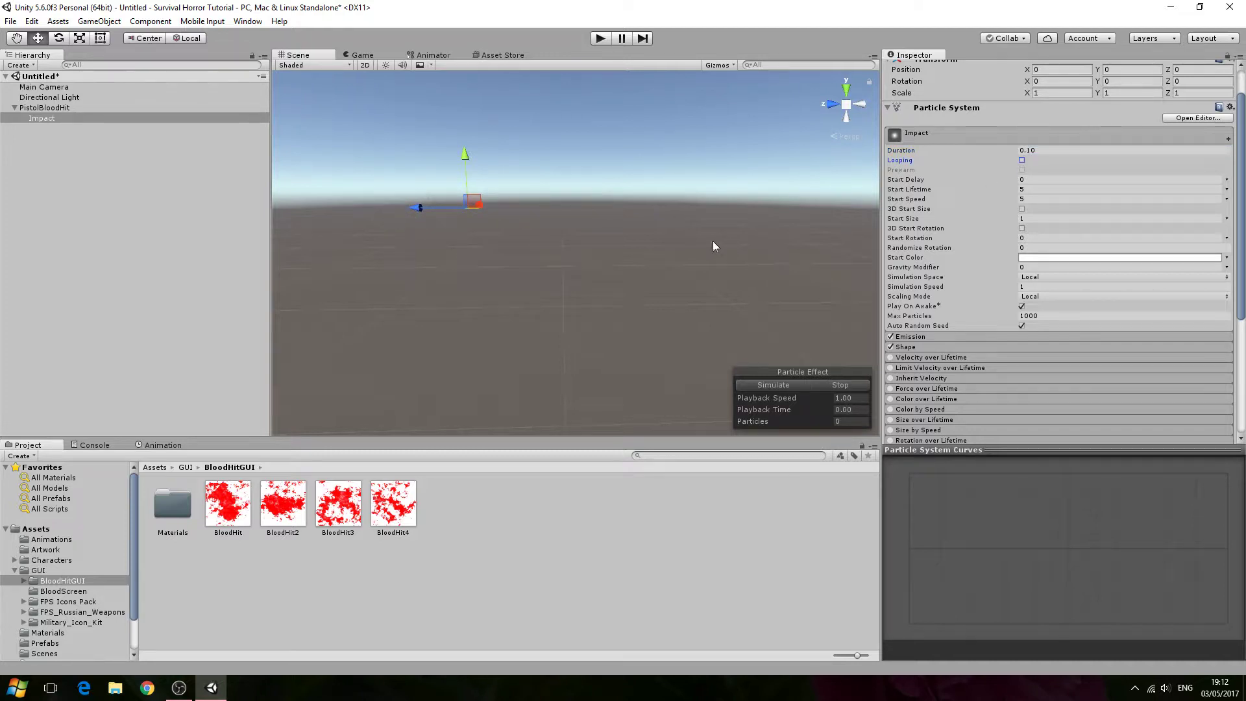
mouse_move(684, 242)
right_mouse_down()
mouse_move(621, 215)
mouse_move(636, 208)
mouse_move(708, 267)
mouse_move(687, 259)
mouse_move(679, 234)
mouse_move(681, 246)
right_mouse_up()
- Assign the BloodHit texture as the material of the Impact particle renderer
scroll(976, 314, "down", 5)
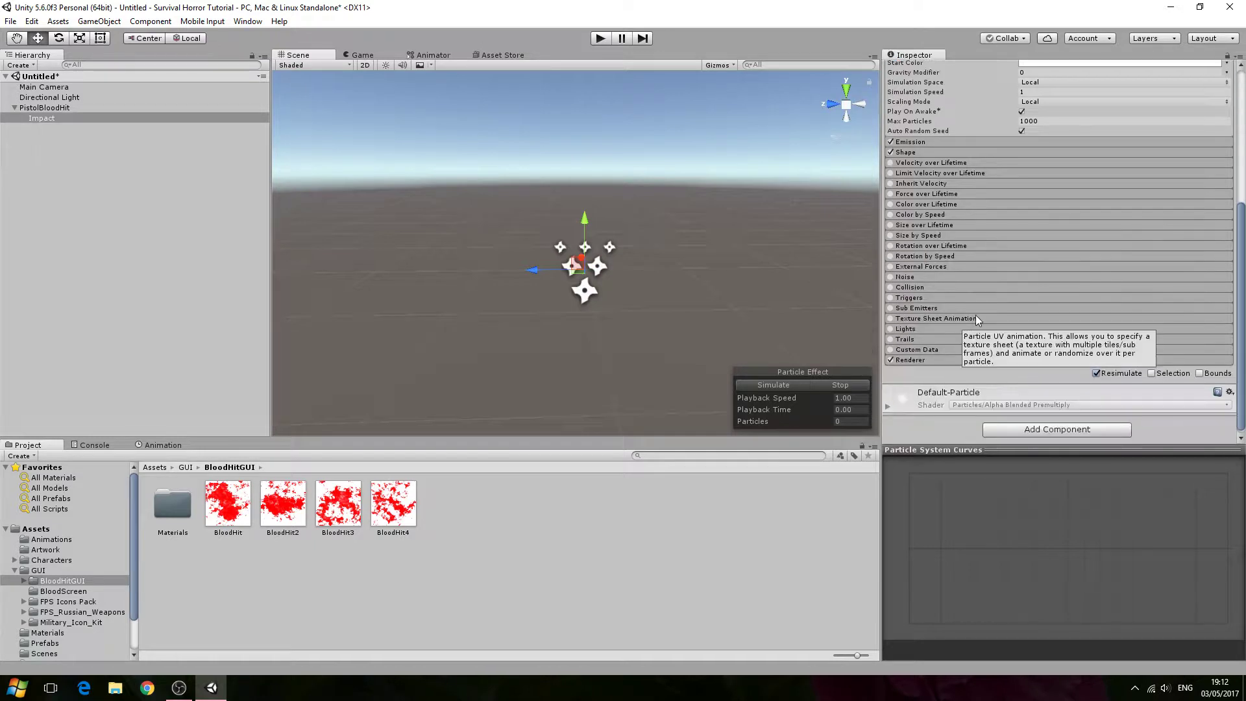
left_click_drag(235, 501, 941, 438)
right_click_drag(708, 286, 684, 288)
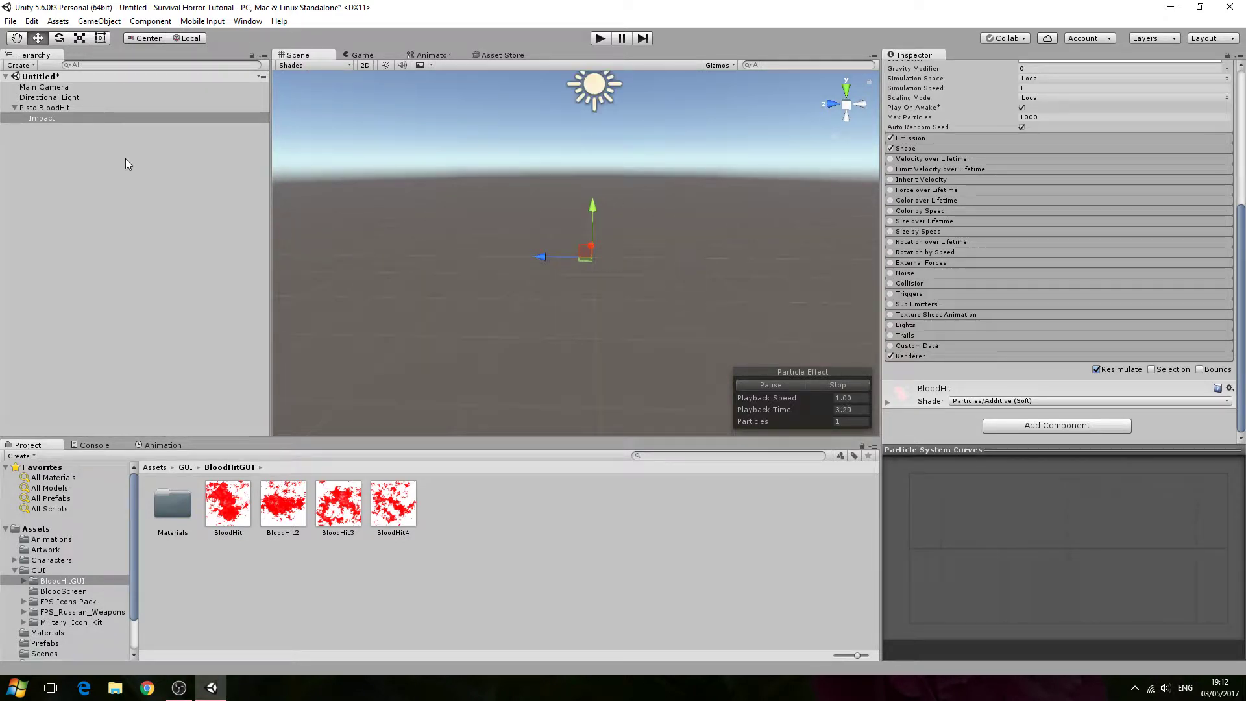
- Set the Impact start lifetime to 0.25 and start speed to 0.5
left_click(107, 96)
left_click(91, 116)
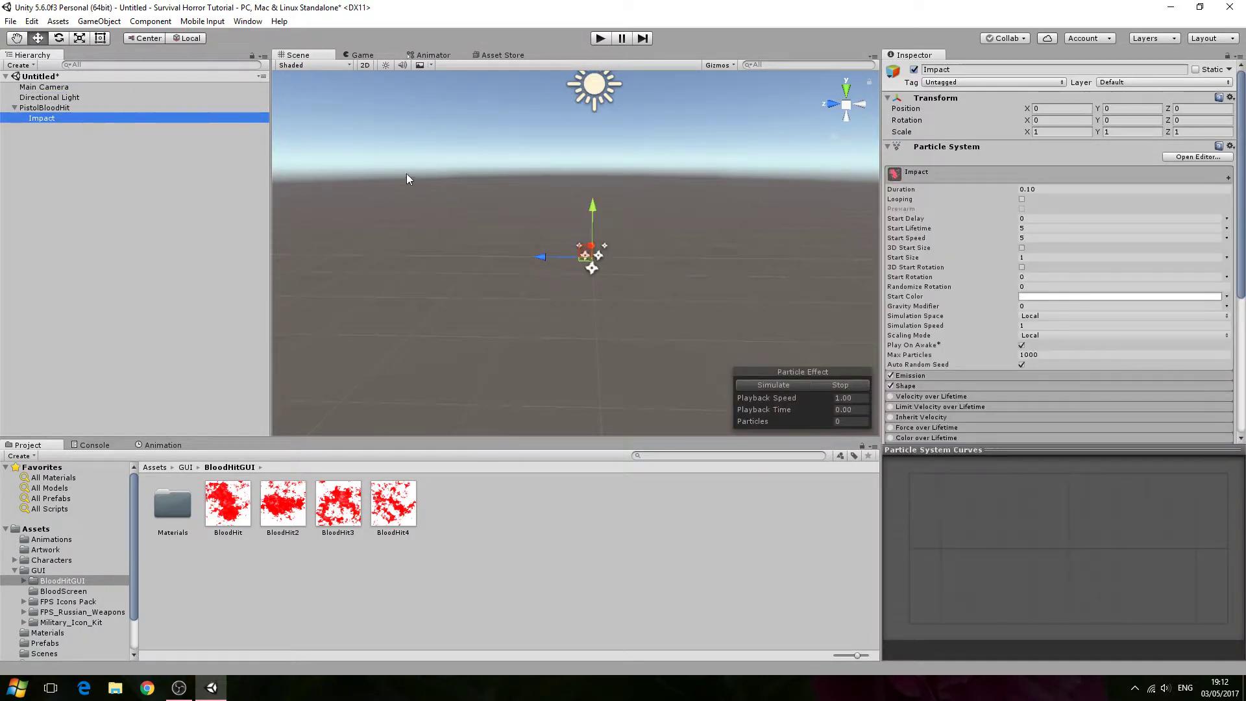
right_click_drag(702, 294, 737, 284)
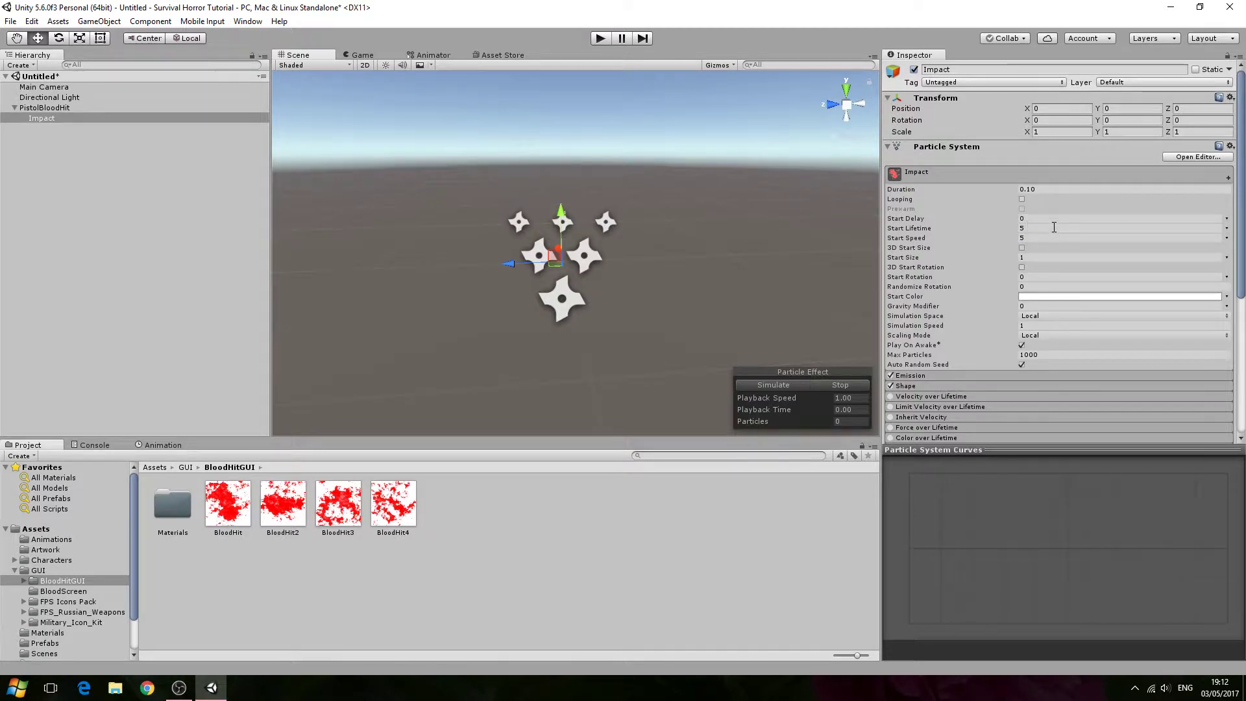
left_click(1054, 228)
type("0.2")
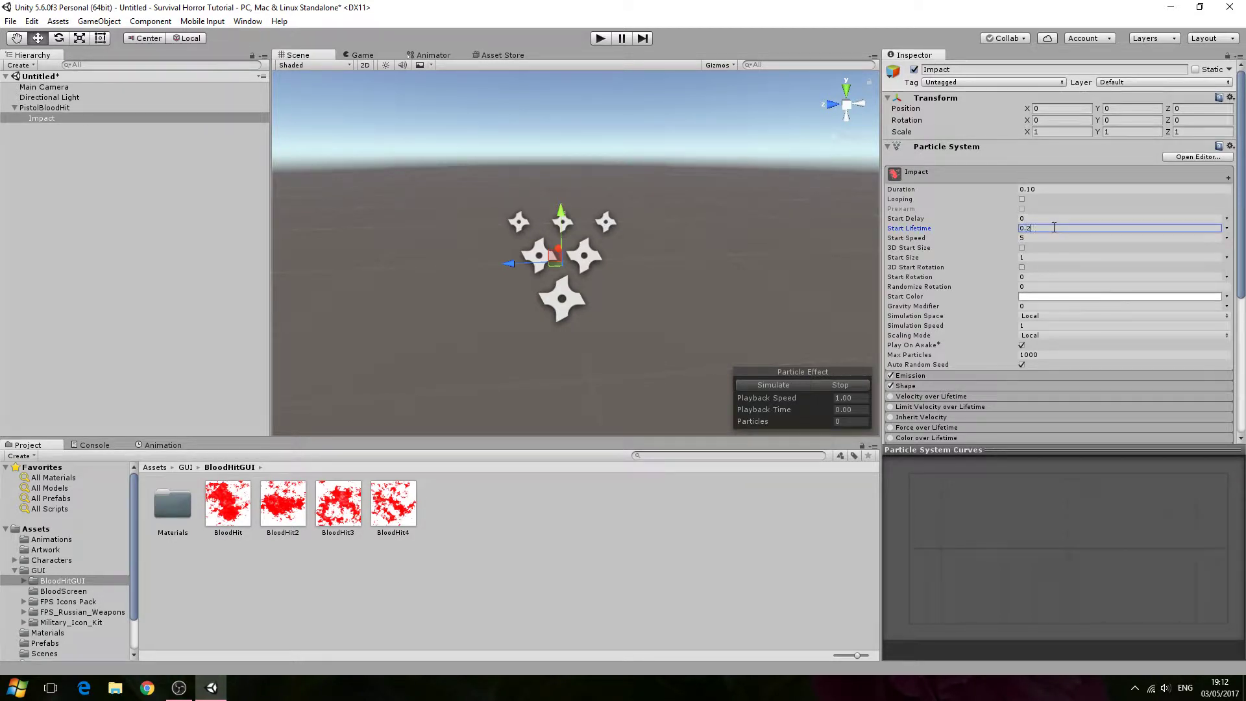
left_click(1094, 238)
type("0")
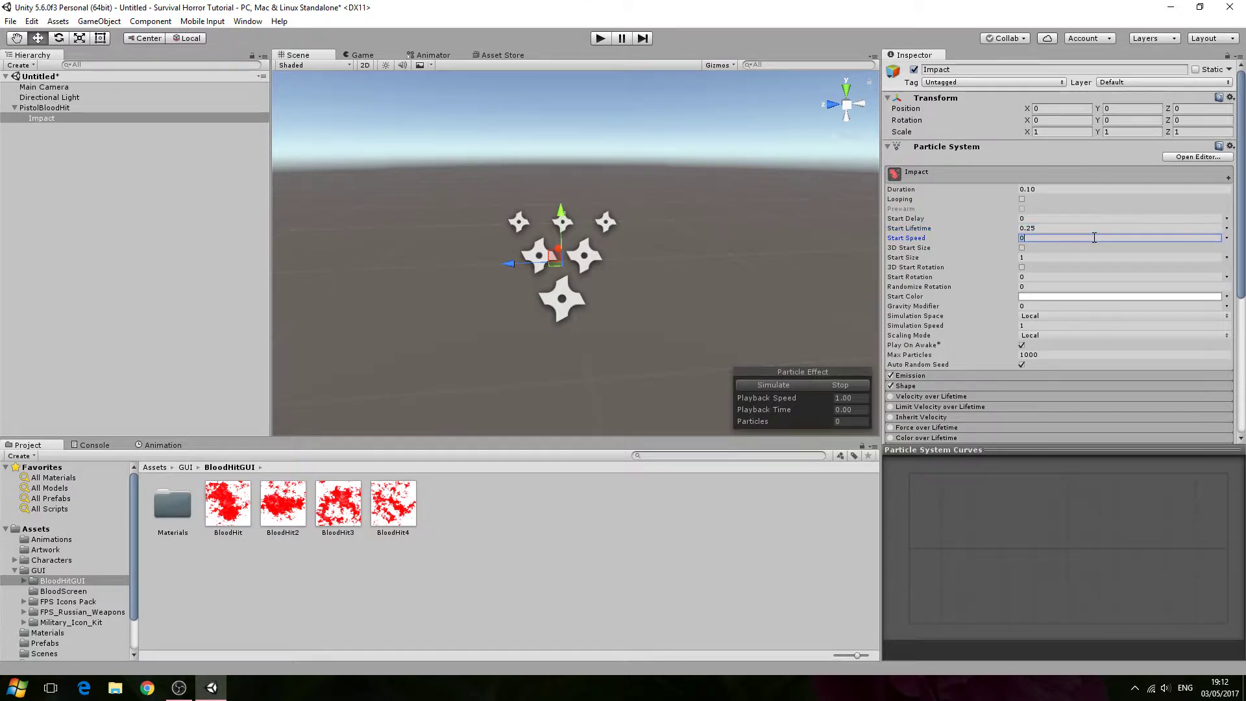
type(".5")
- Set the Impact particle system's start size to 0.25
scroll(1062, 237, "down", 2)
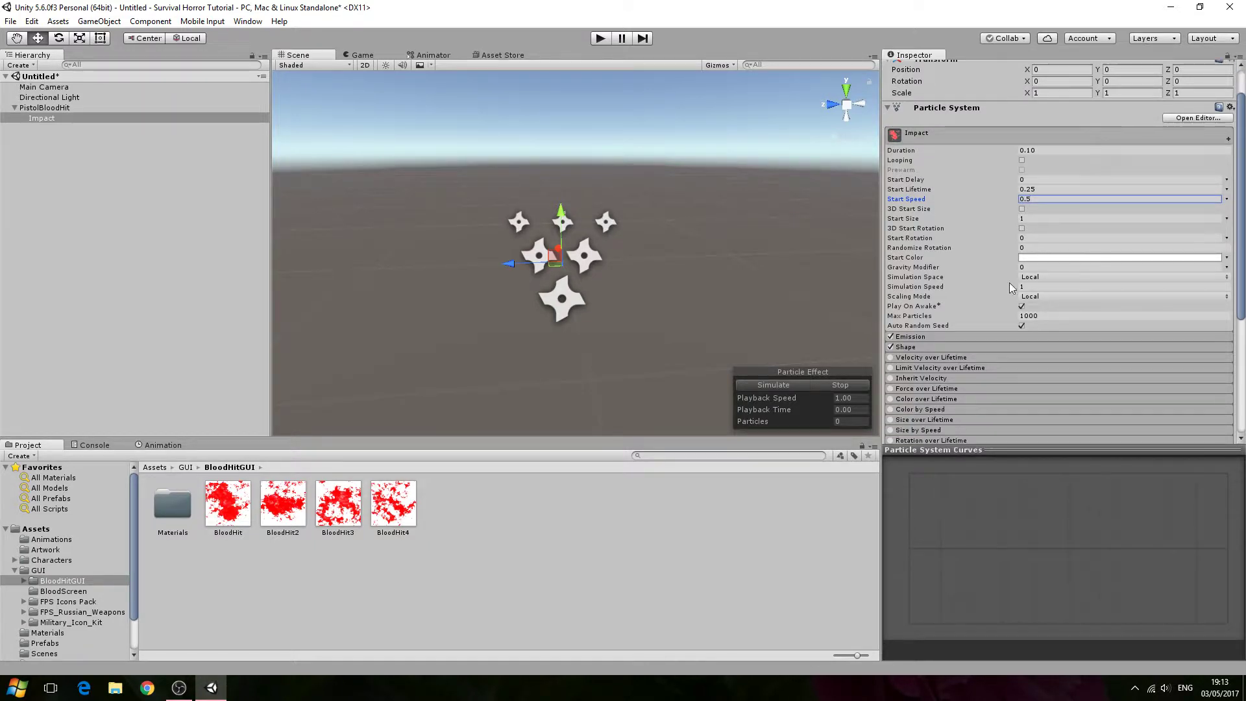
left_click(107, 108)
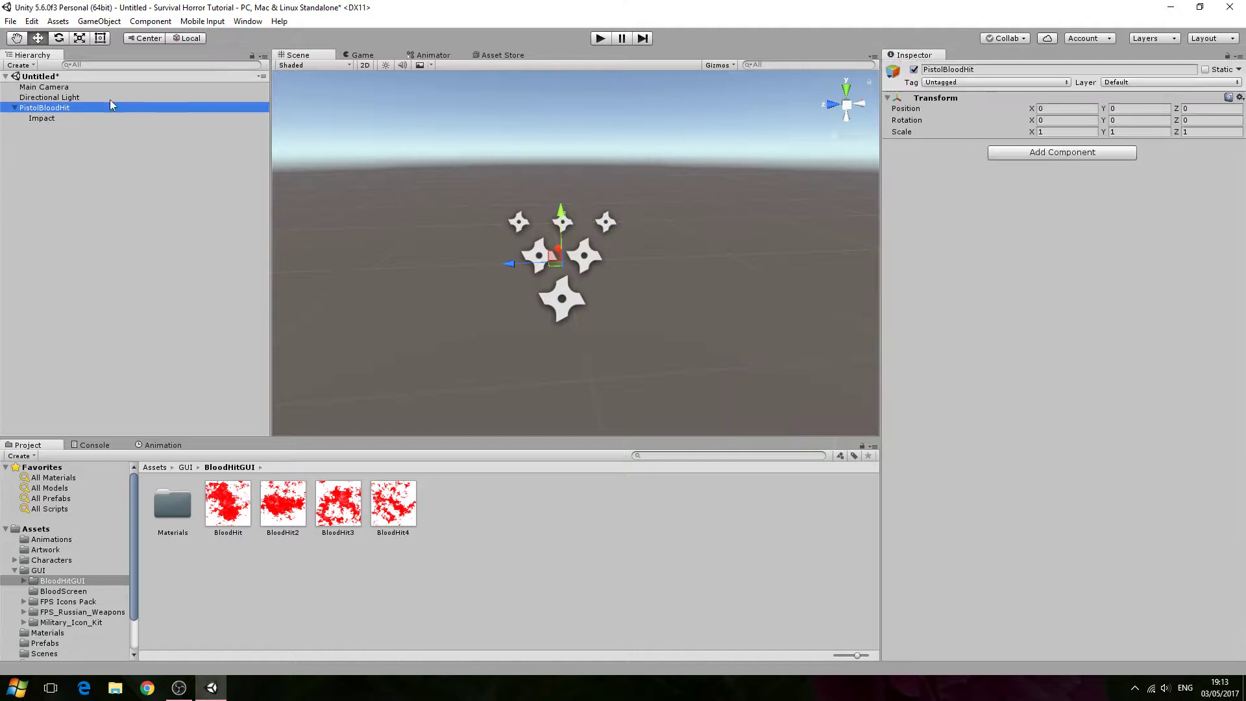
left_click(109, 97)
left_click(93, 118)
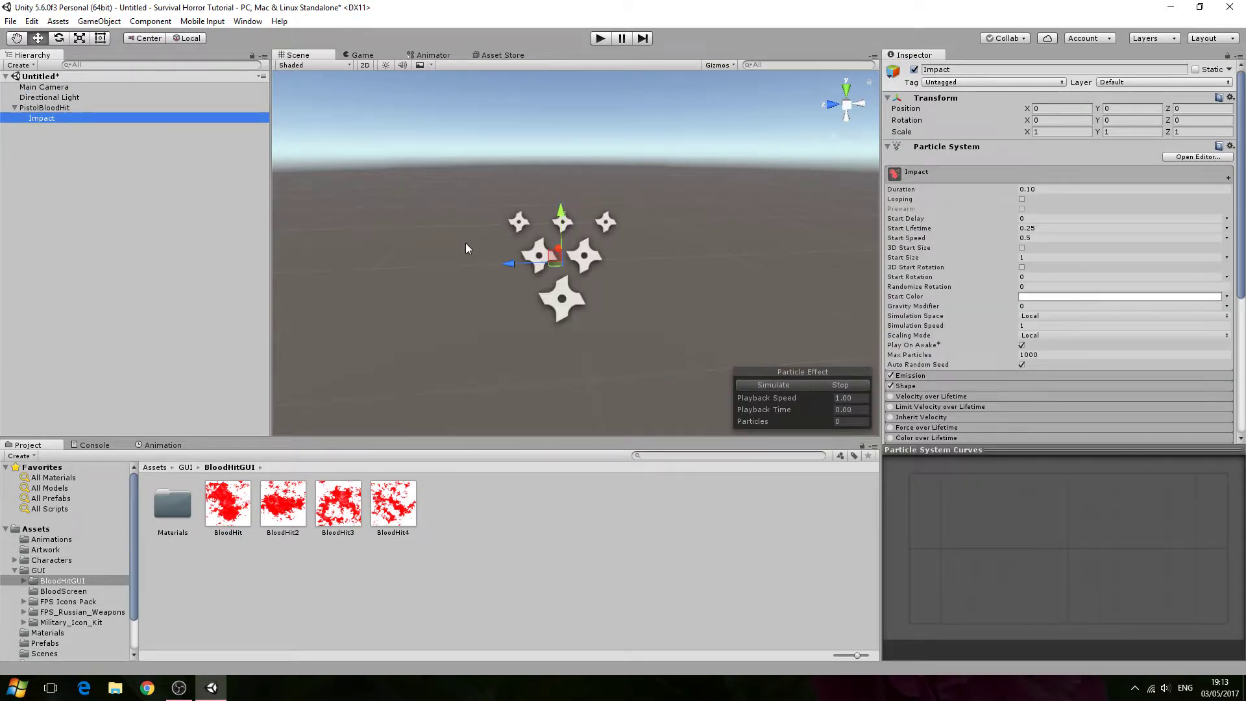
left_click_drag(465, 243, 445, 283, "alt")
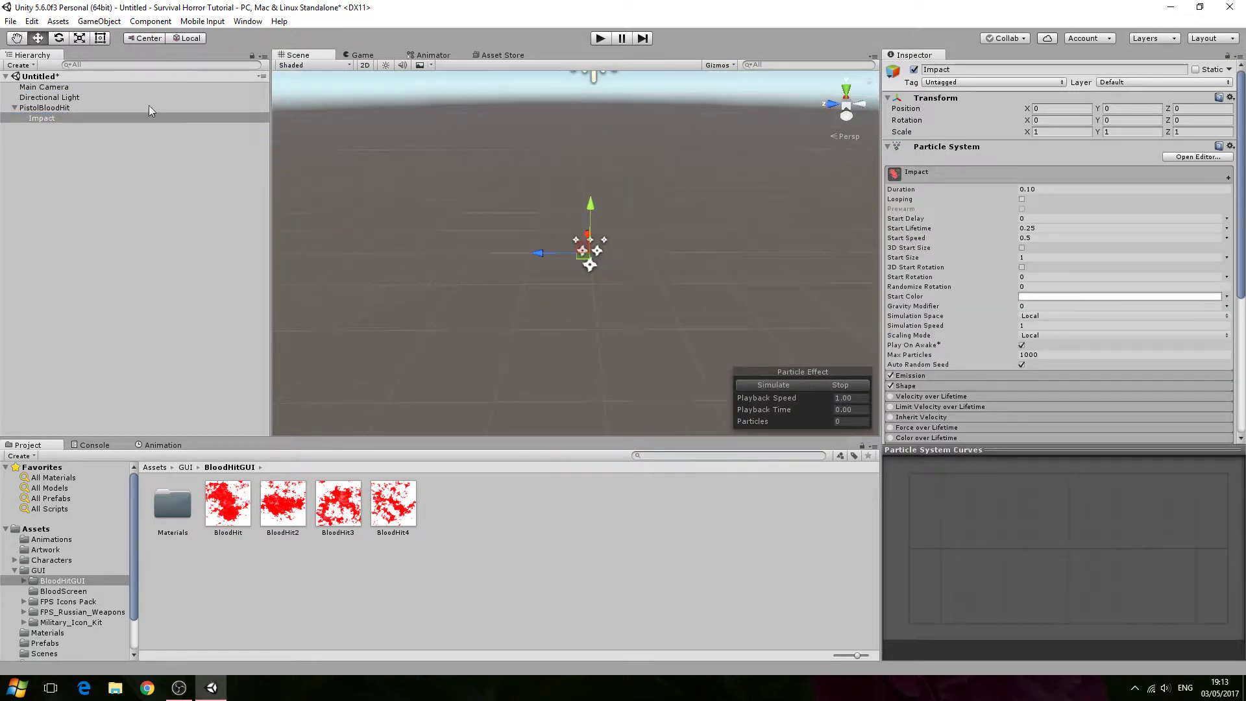
left_click(108, 99)
left_click(80, 118)
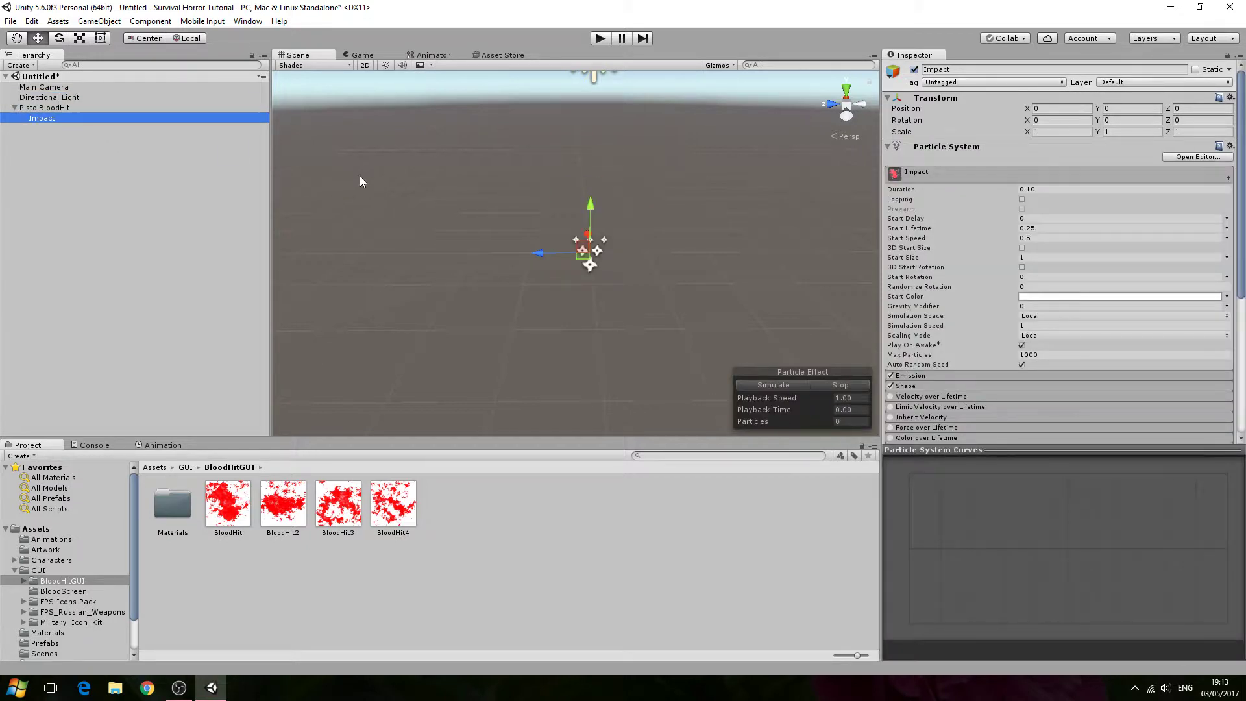
left_click(118, 107)
left_click(110, 116)
left_click(1029, 257)
type("0.25")
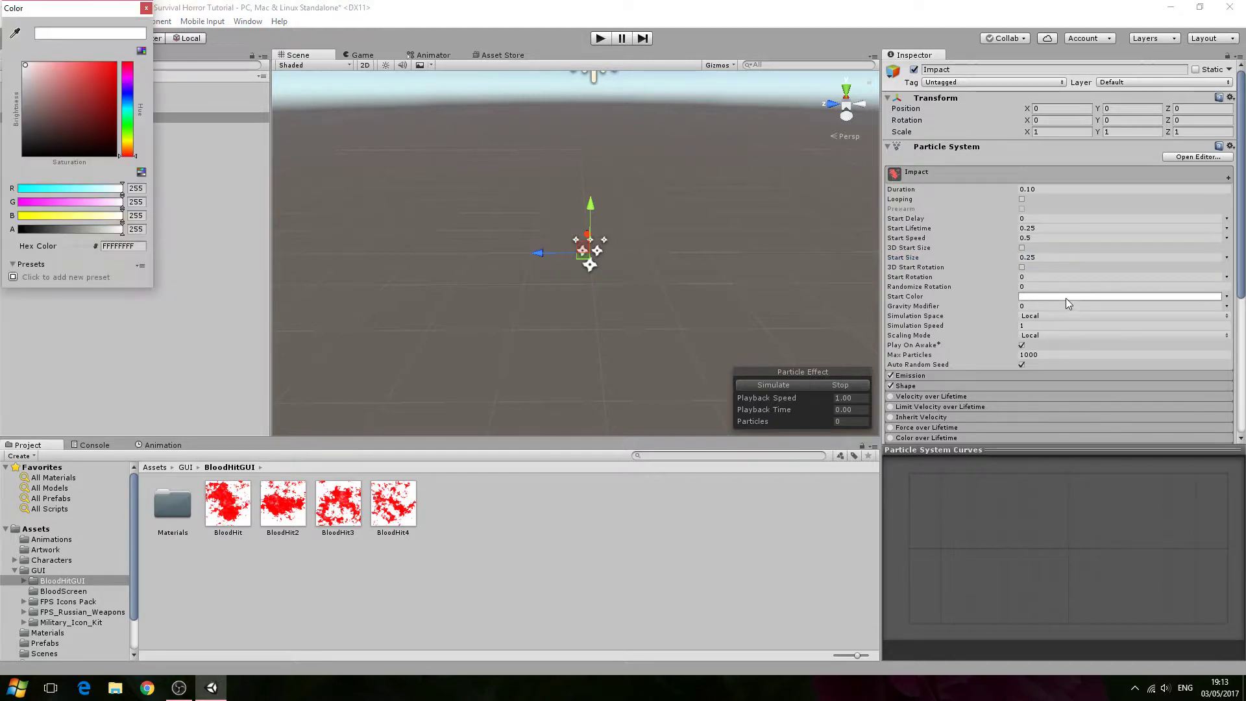
- Set the Impact particle system's start color to dark red (9C0000)
left_click_drag(75, 72, 119, 99)
left_click(146, 8)
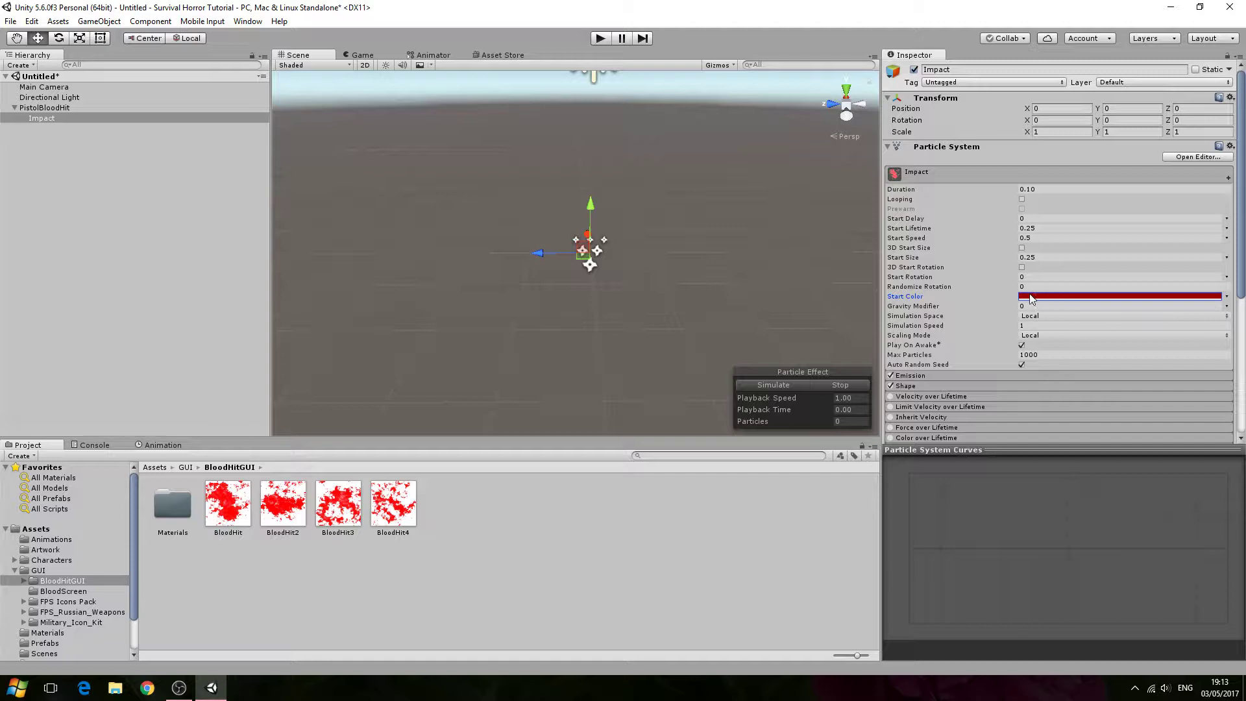
left_click(1058, 300)
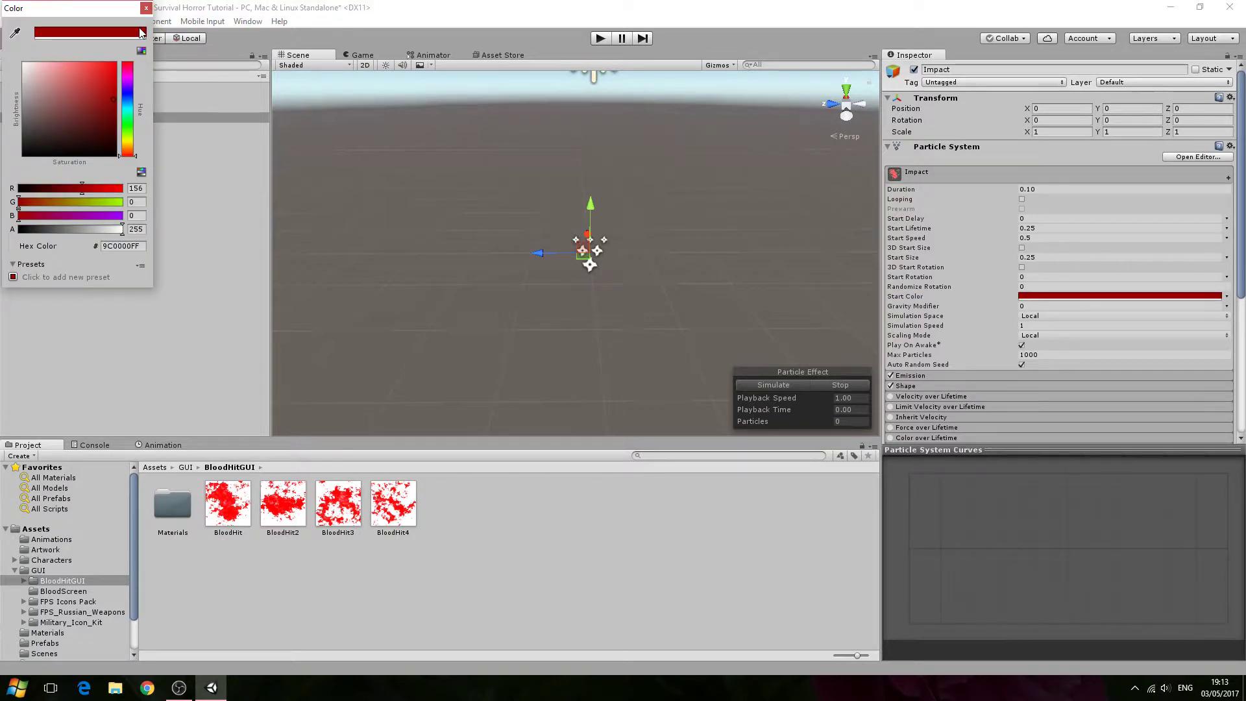
left_click(147, 9)
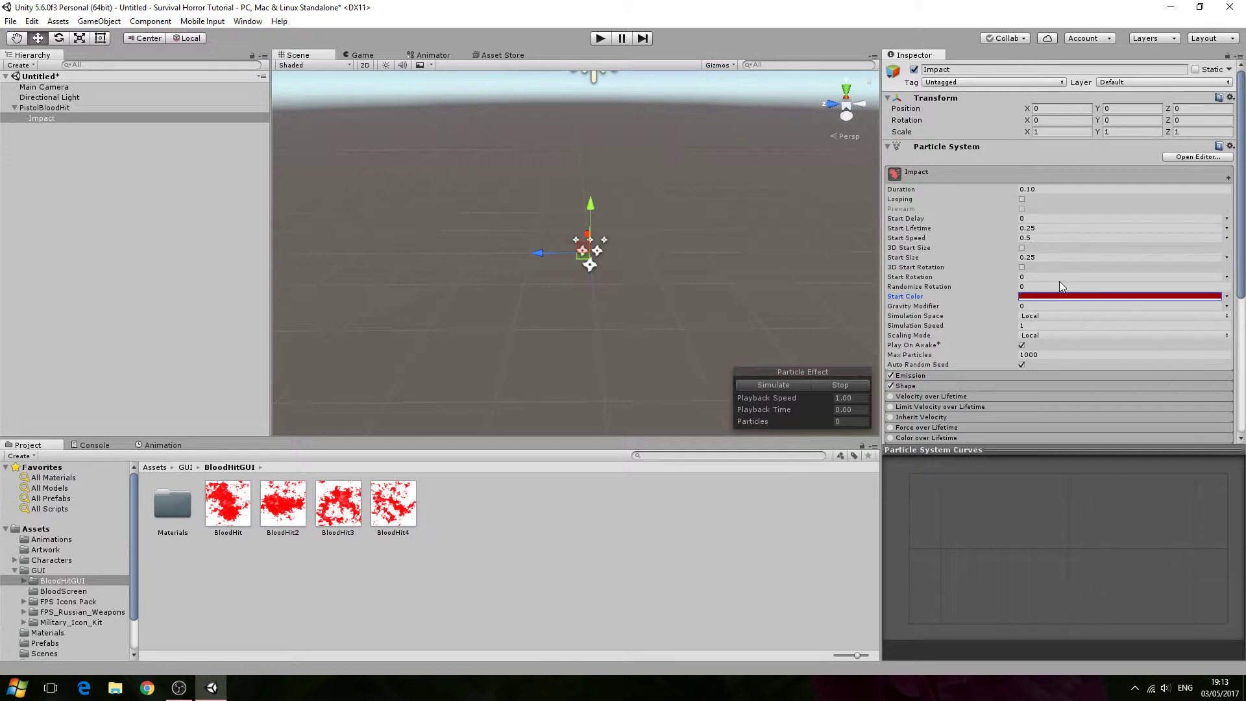
- Set the Impact max particles to 100 and the emission rate over time to 100
left_click(1054, 355)
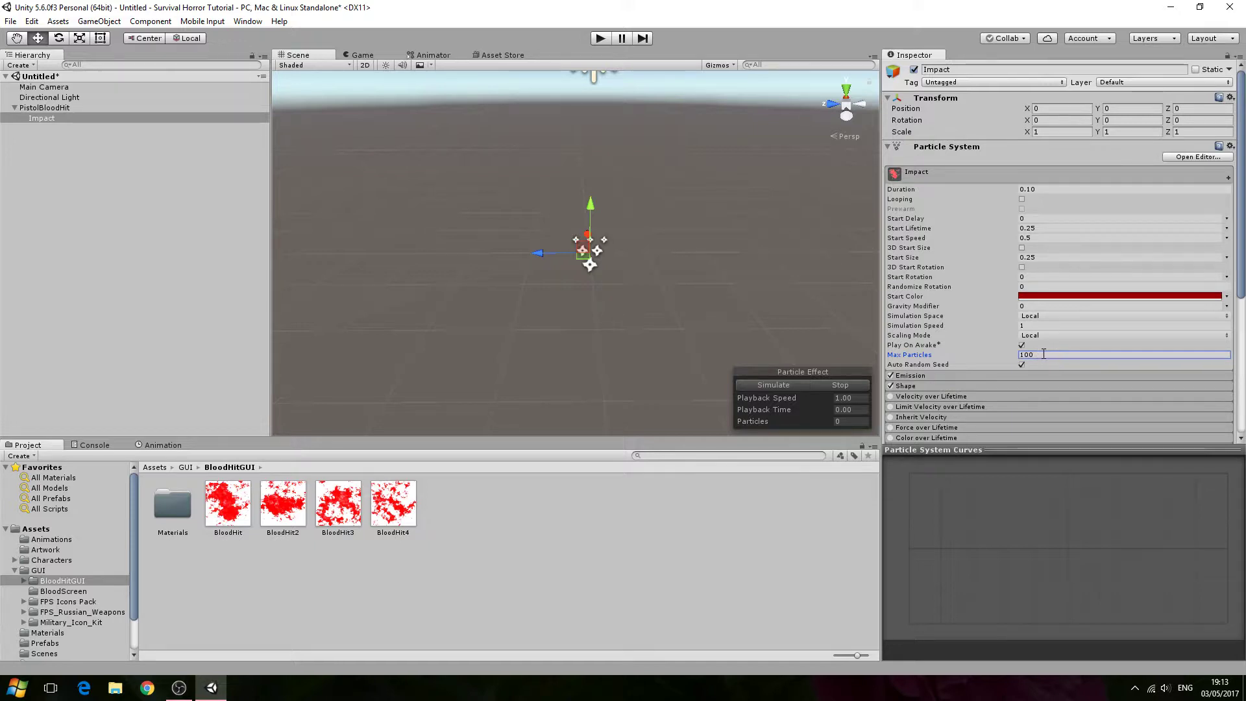
scroll(999, 347, "down", 3)
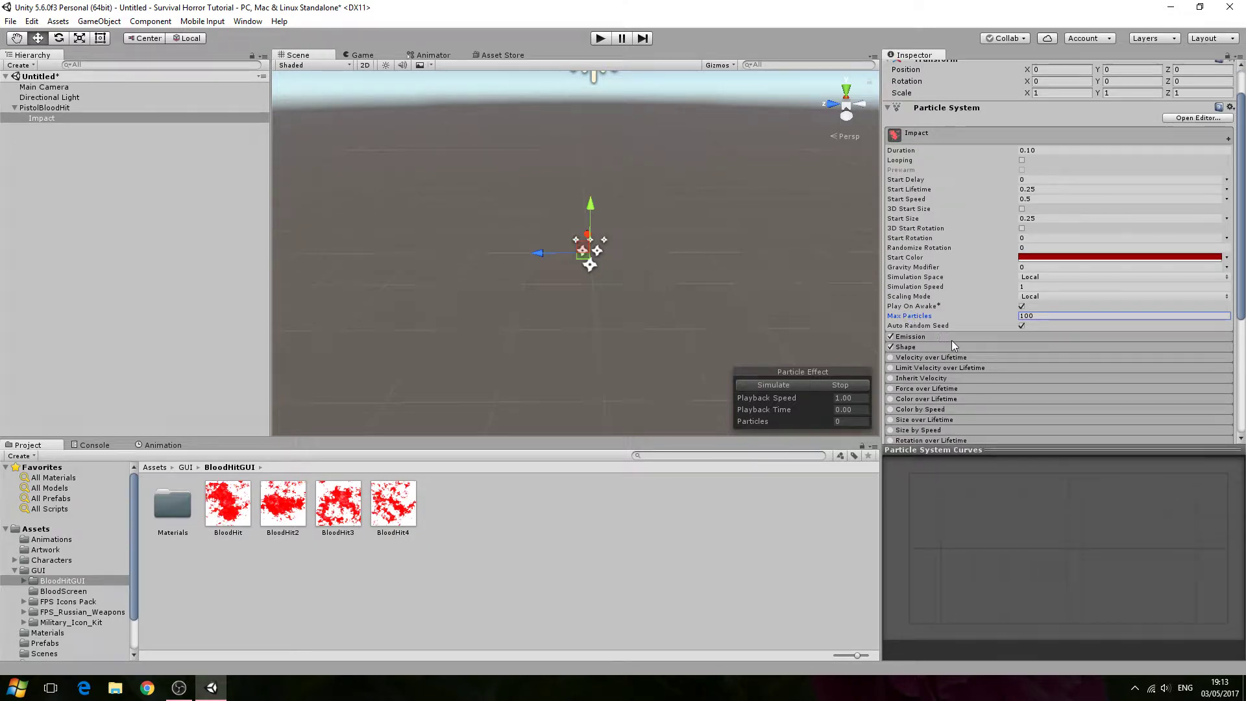
left_click(960, 258)
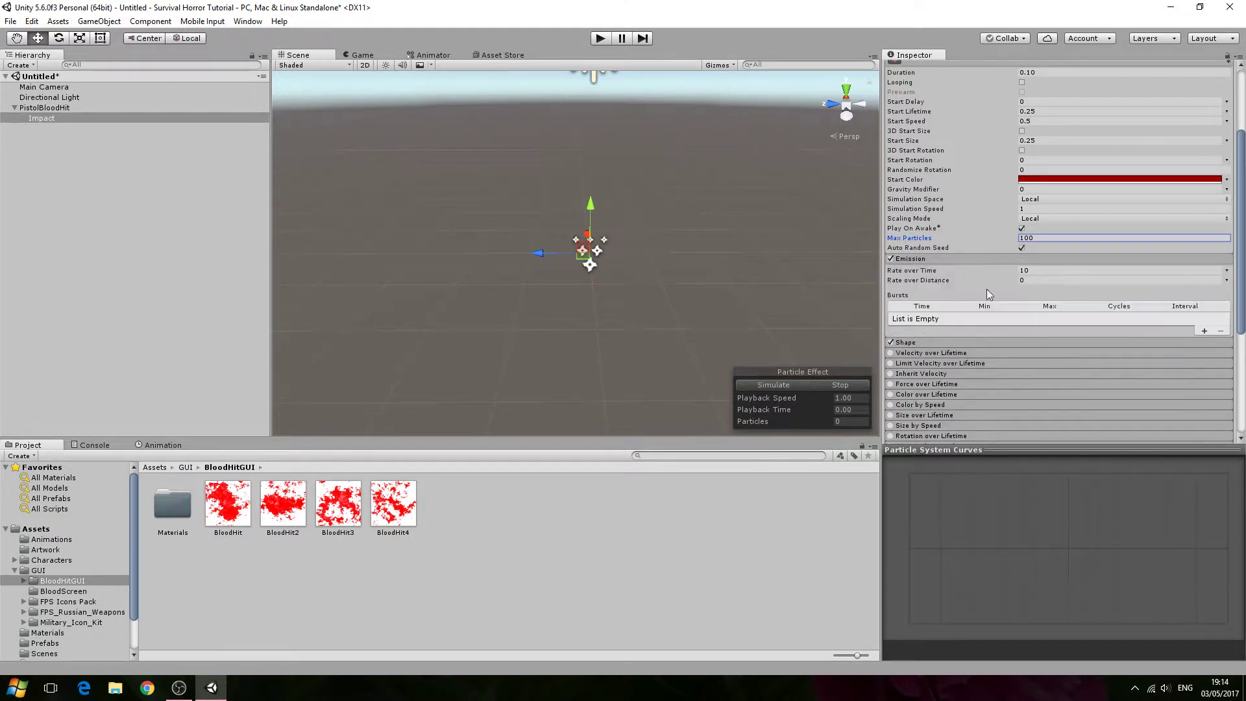
left_click(1052, 270)
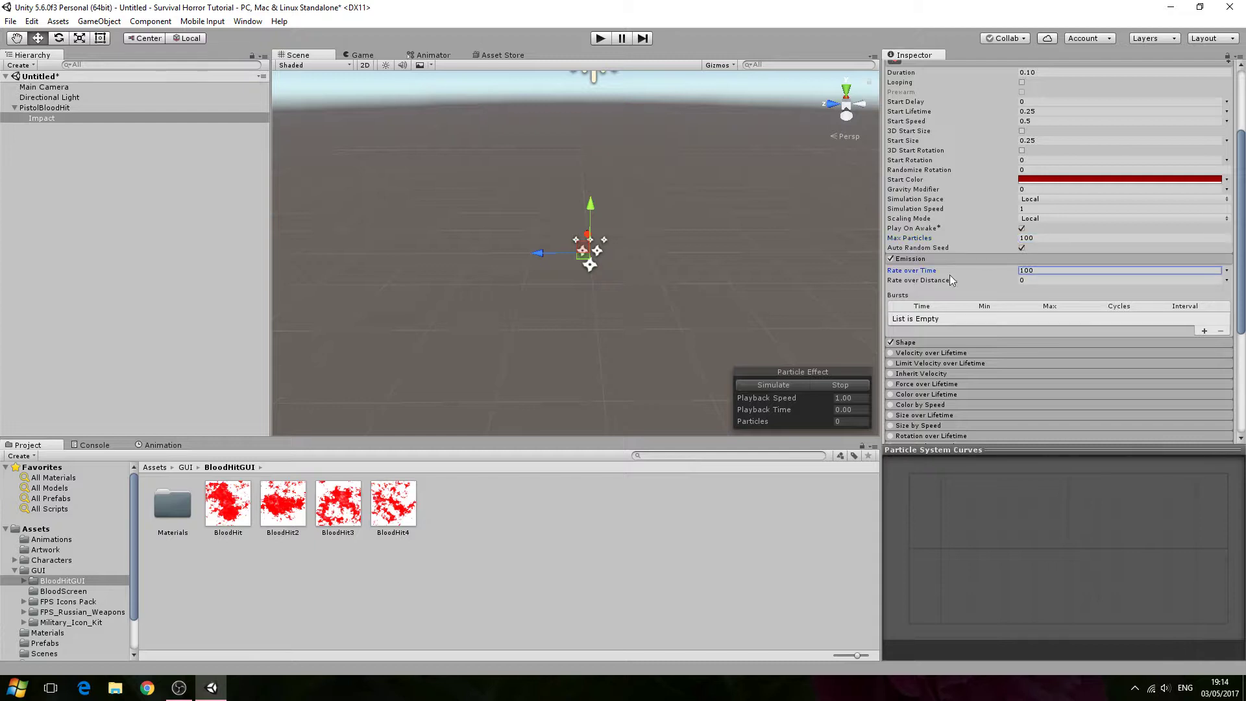
- Change the Impact emitter shape to Sphere with a radius of 0.1
left_click(928, 341)
scroll(979, 321, "down", 3)
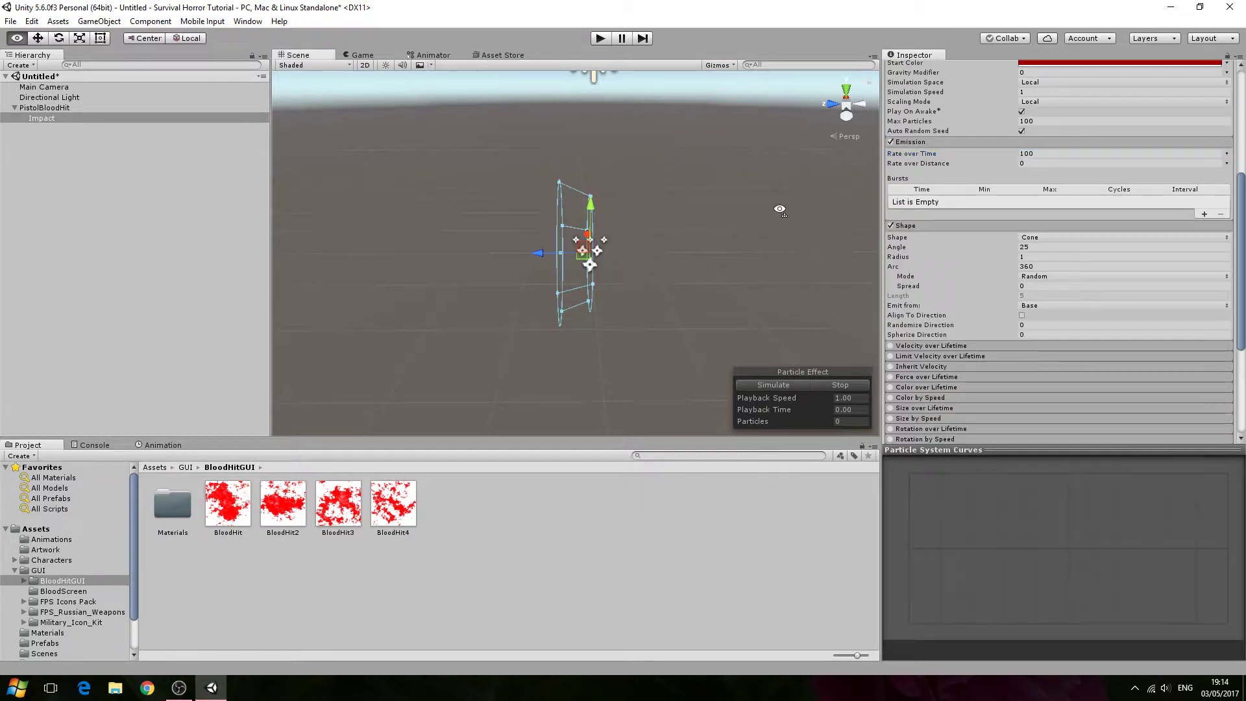
left_click_drag(779, 209, 816, 184, "alt")
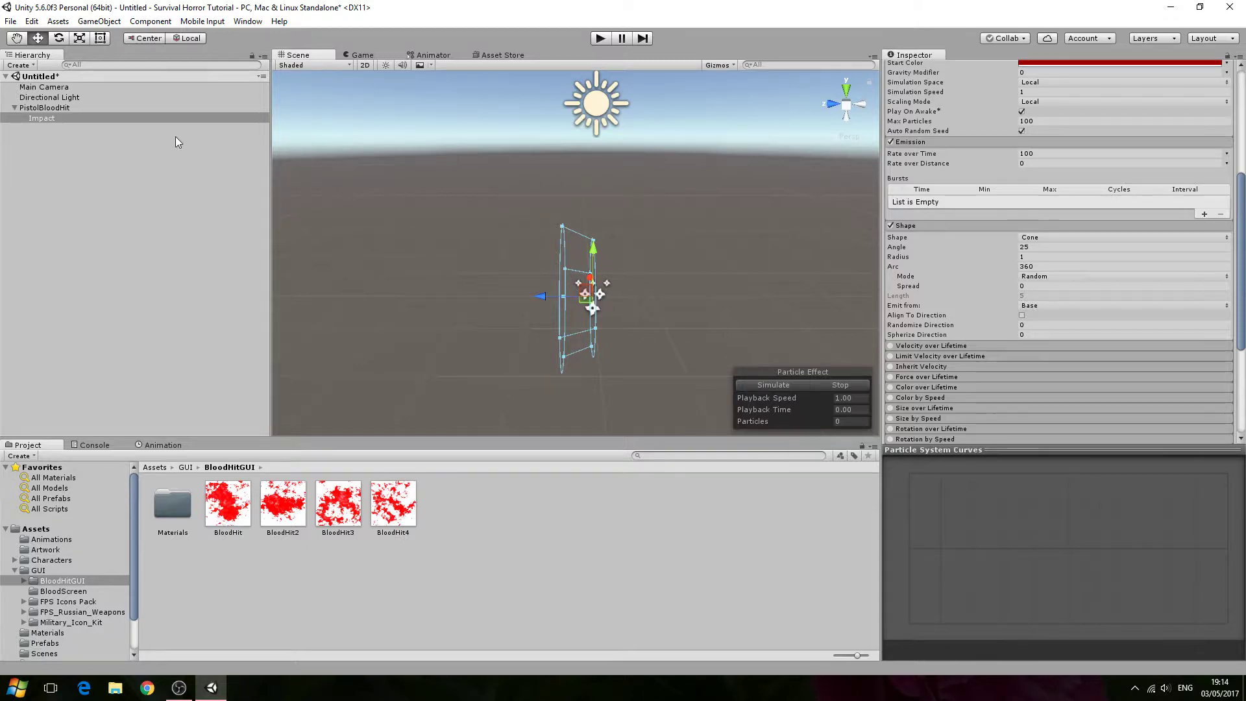
left_click(1044, 238)
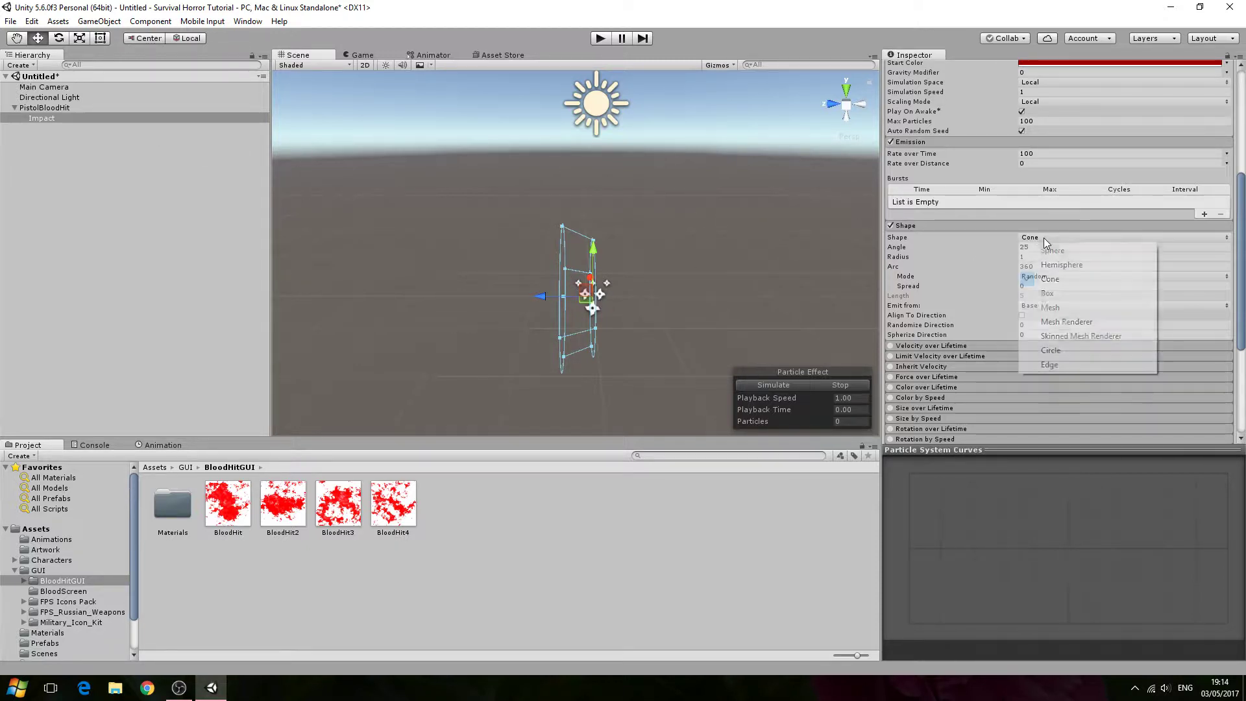
left_click(1061, 253)
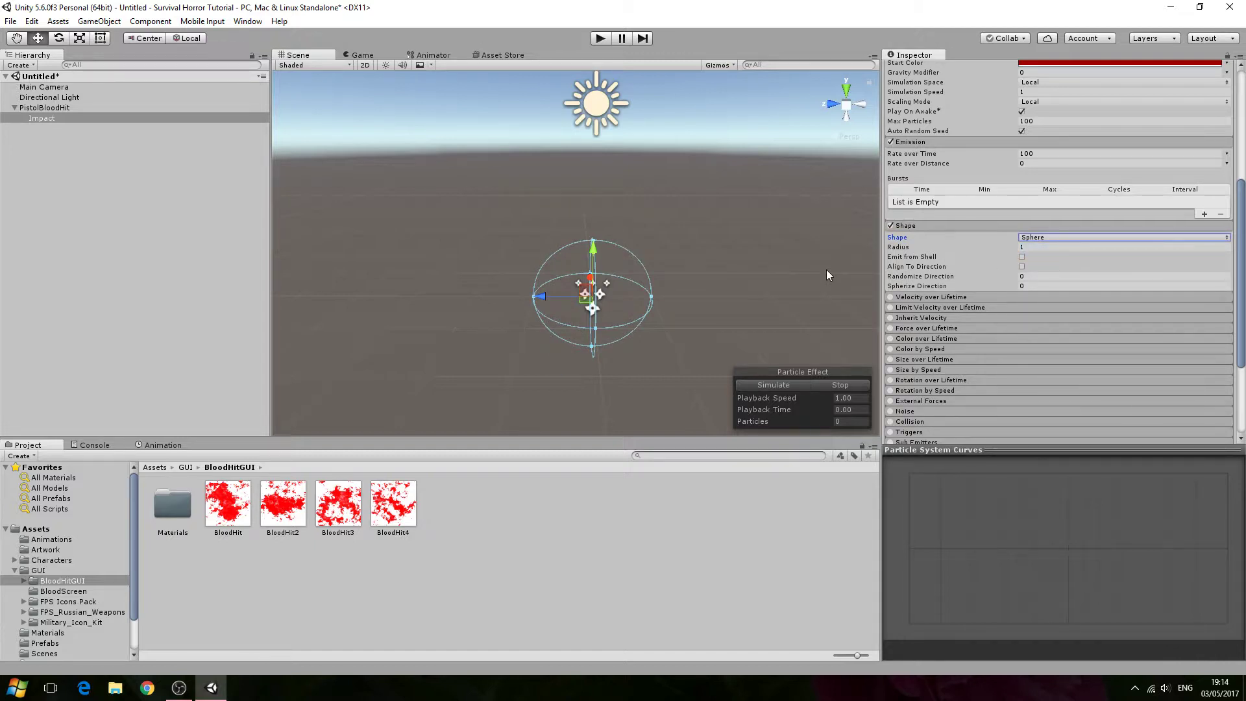
left_click(1054, 247)
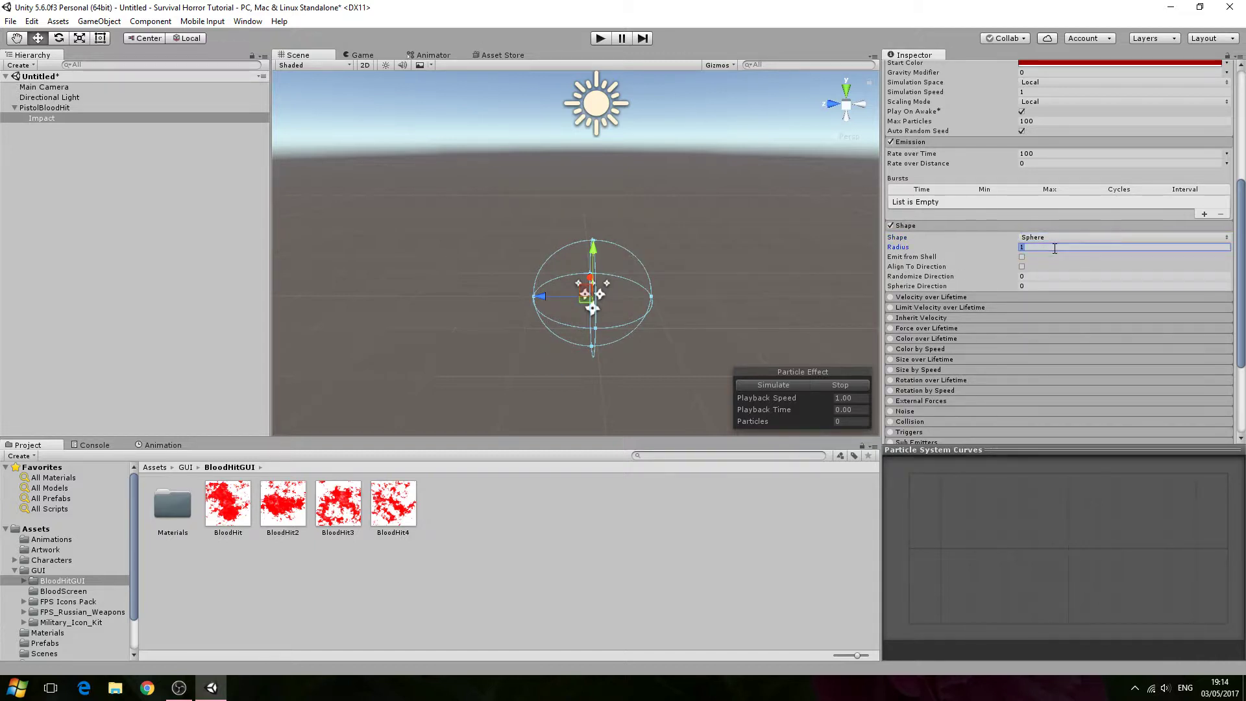
type("0.1")
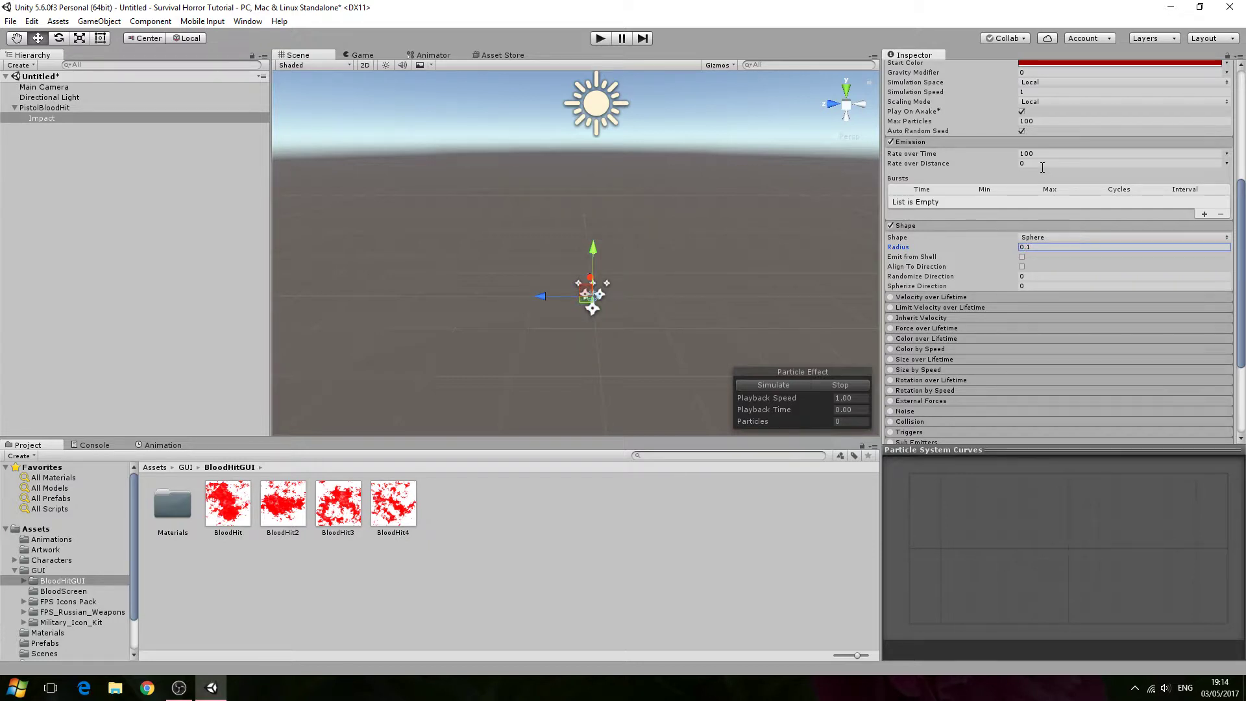
- Review the Impact particle system's modules and renderer settings
scroll(1025, 279, "down", 4)
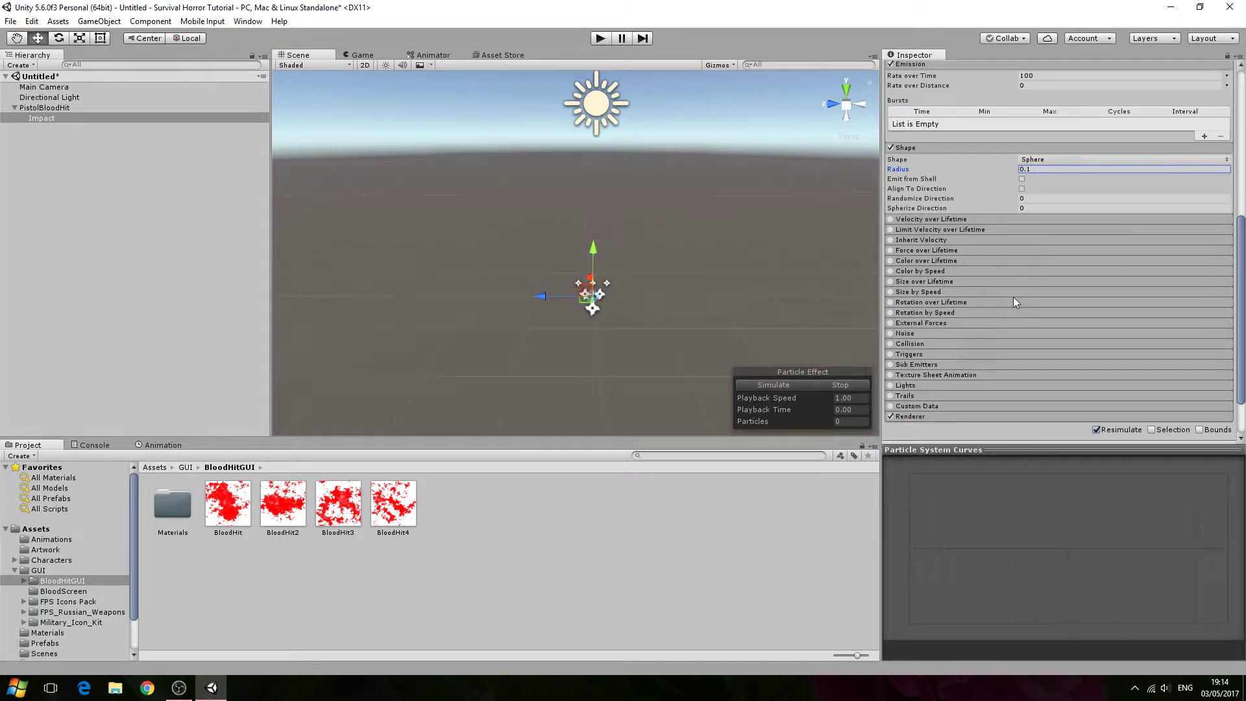
left_click(941, 357)
scroll(949, 356, "down", 4)
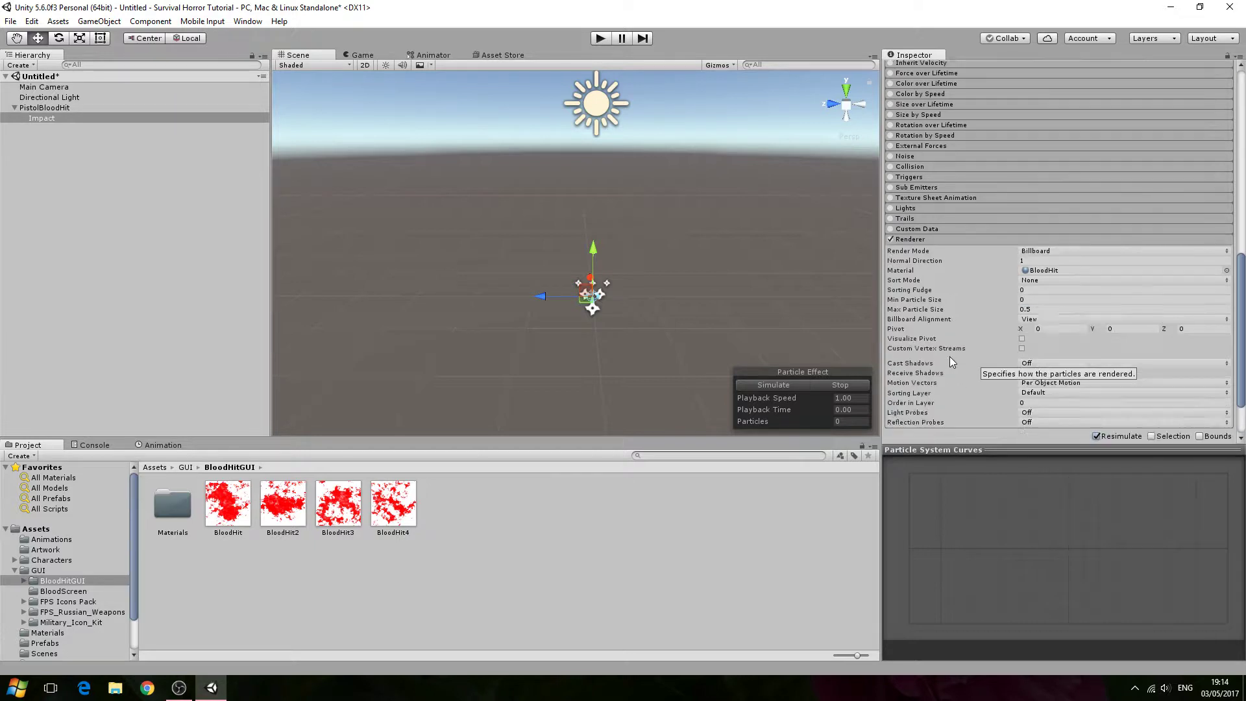
scroll(949, 356, "down", 1)
scroll(949, 356, "up", 11)
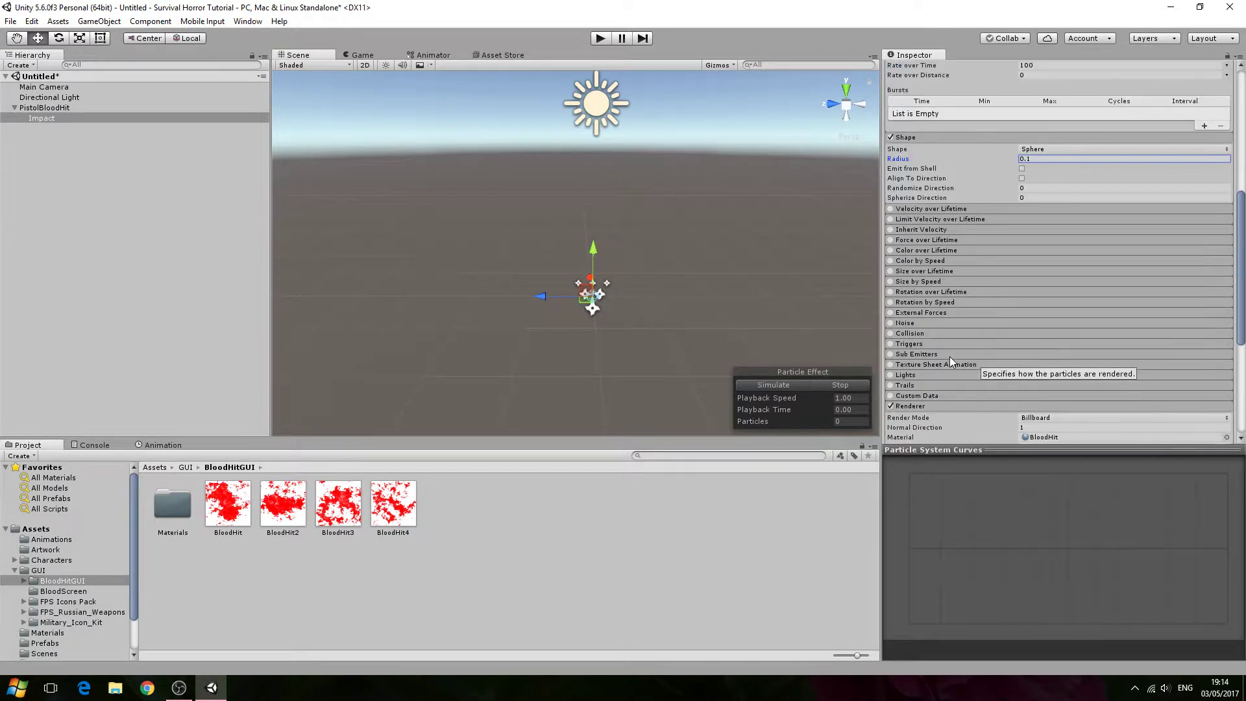
scroll(949, 356, "down", 12)
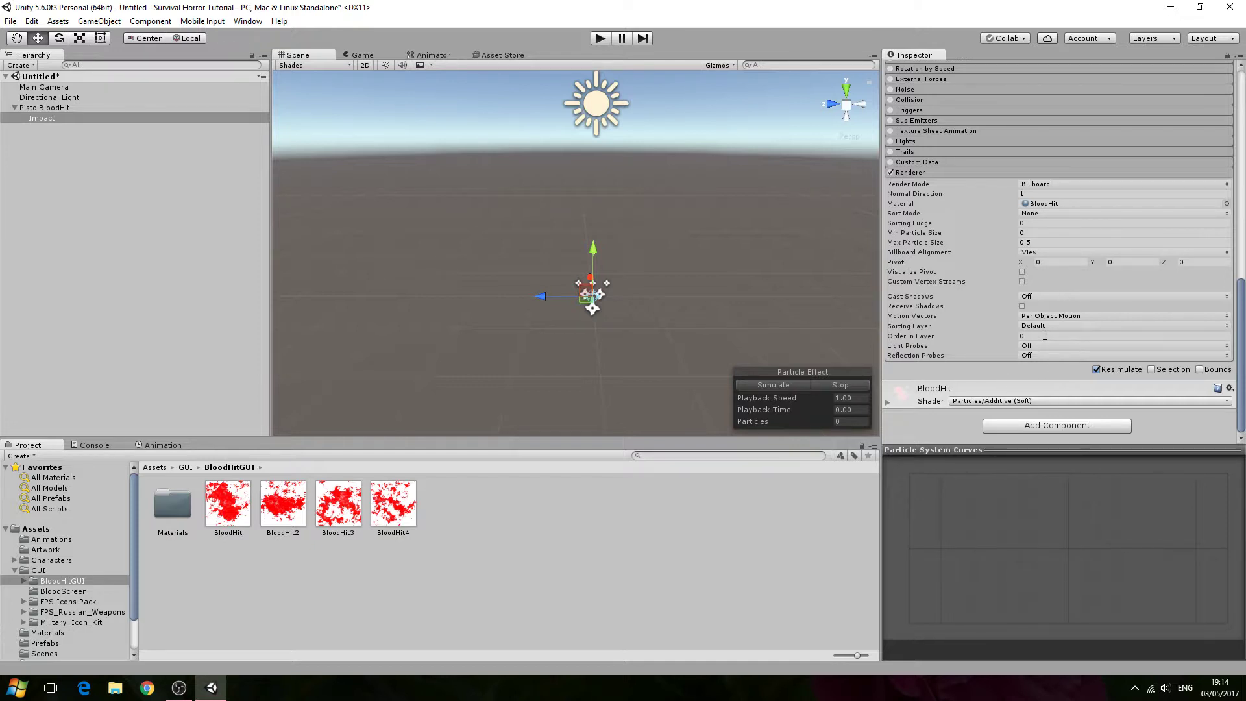
scroll(1044, 335, "up", 15)
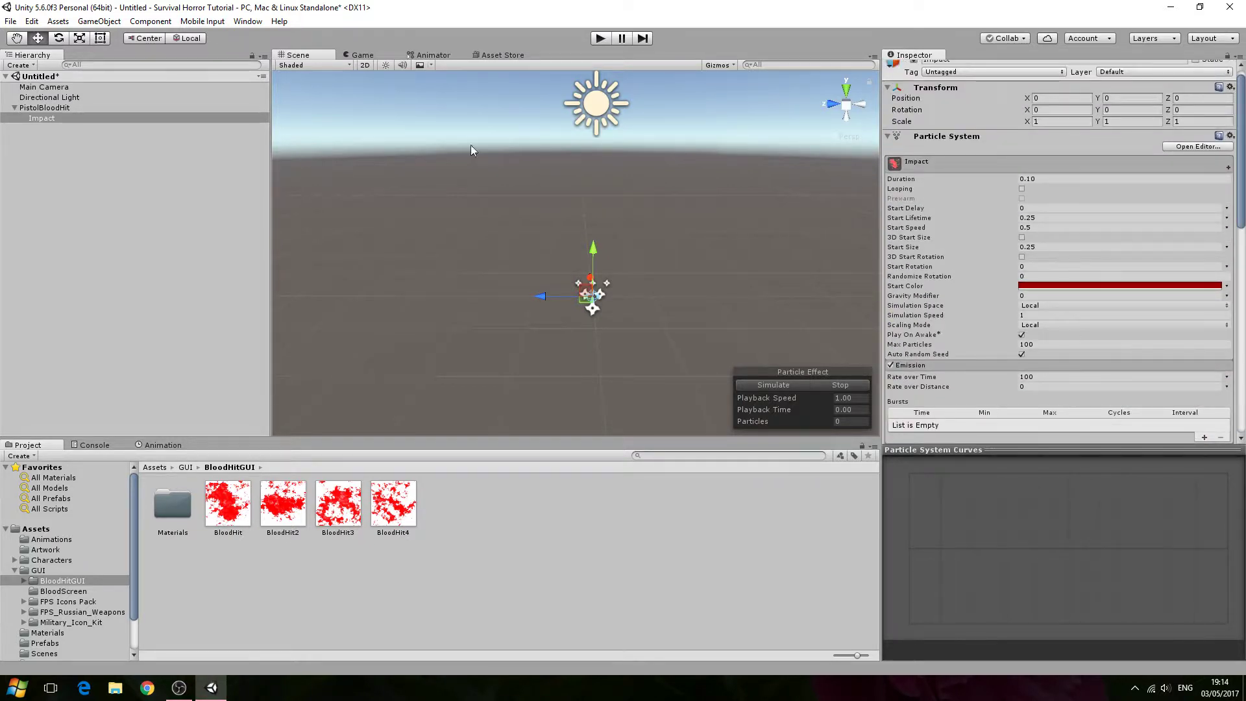
- Reselect Impact to replay and preview the particle effect in the scene
left_click(91, 97)
left_click(87, 117)
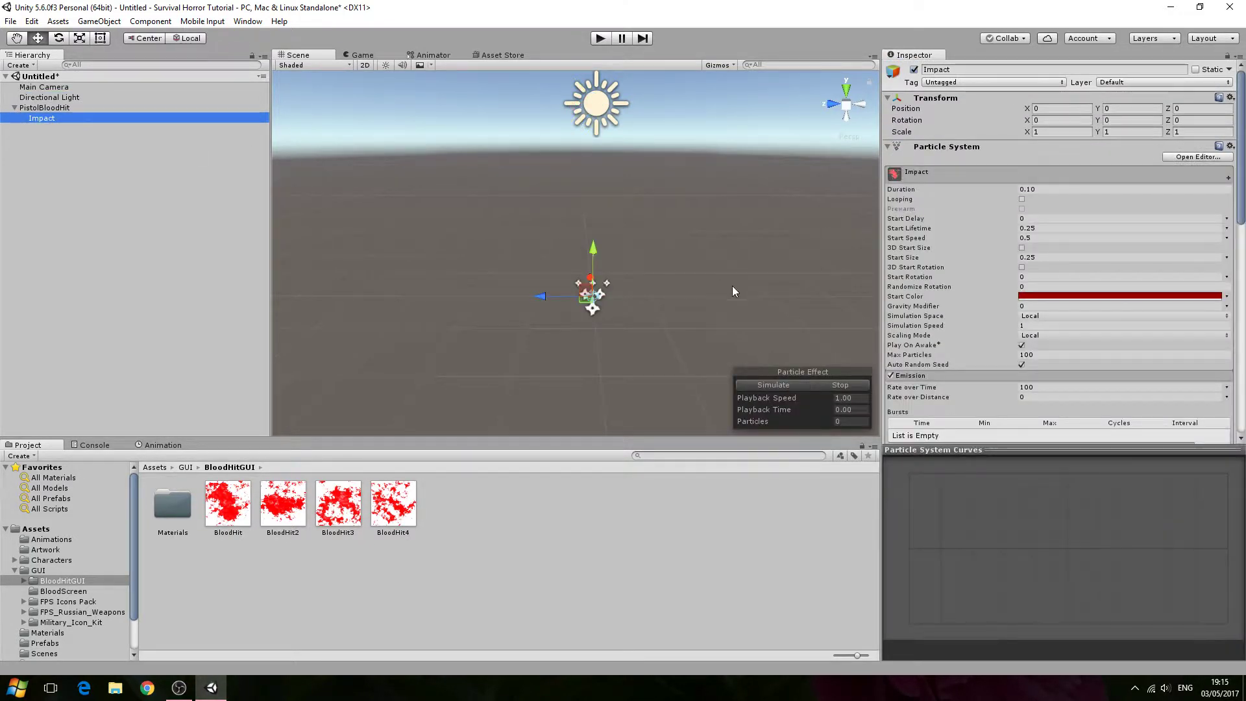
scroll(723, 314, "up", 3)
scroll(723, 314, "down", 1)
right_click_drag(723, 314, 895, 235)
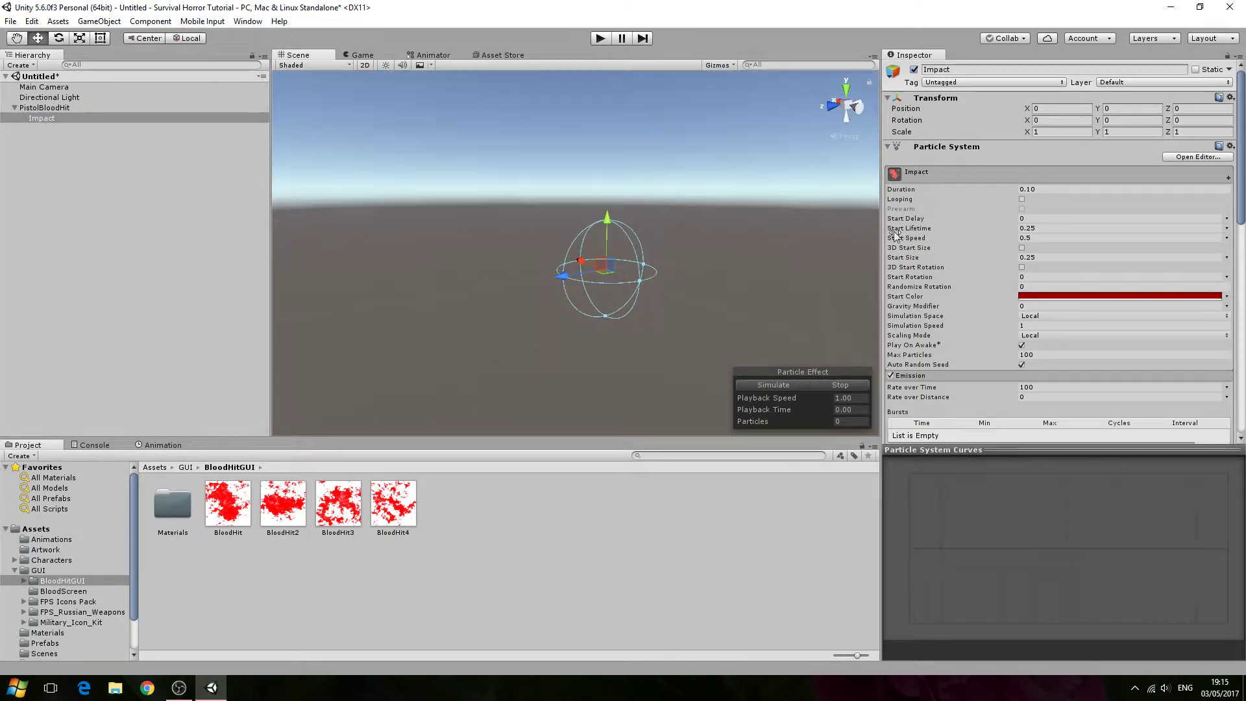
left_click(110, 97)
left_click(96, 117)
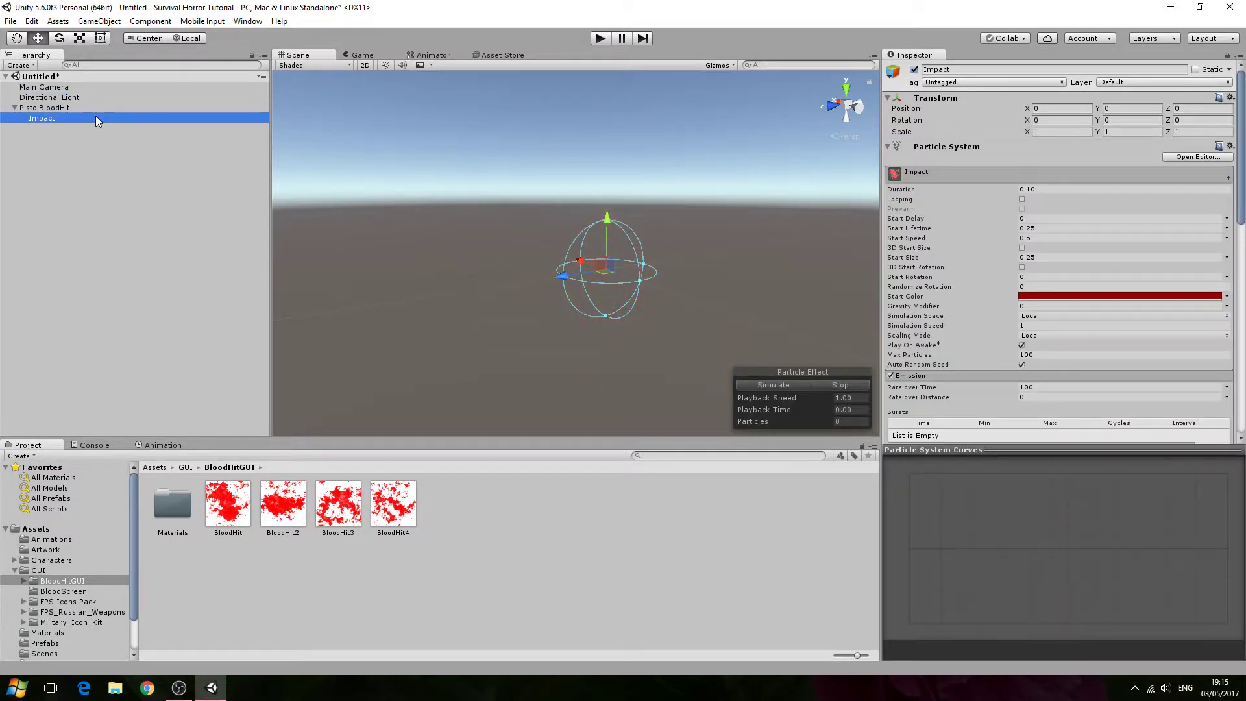
- Inspect the renderer's minimum and maximum particle size settings for Impact
scroll(967, 305, "down", 3)
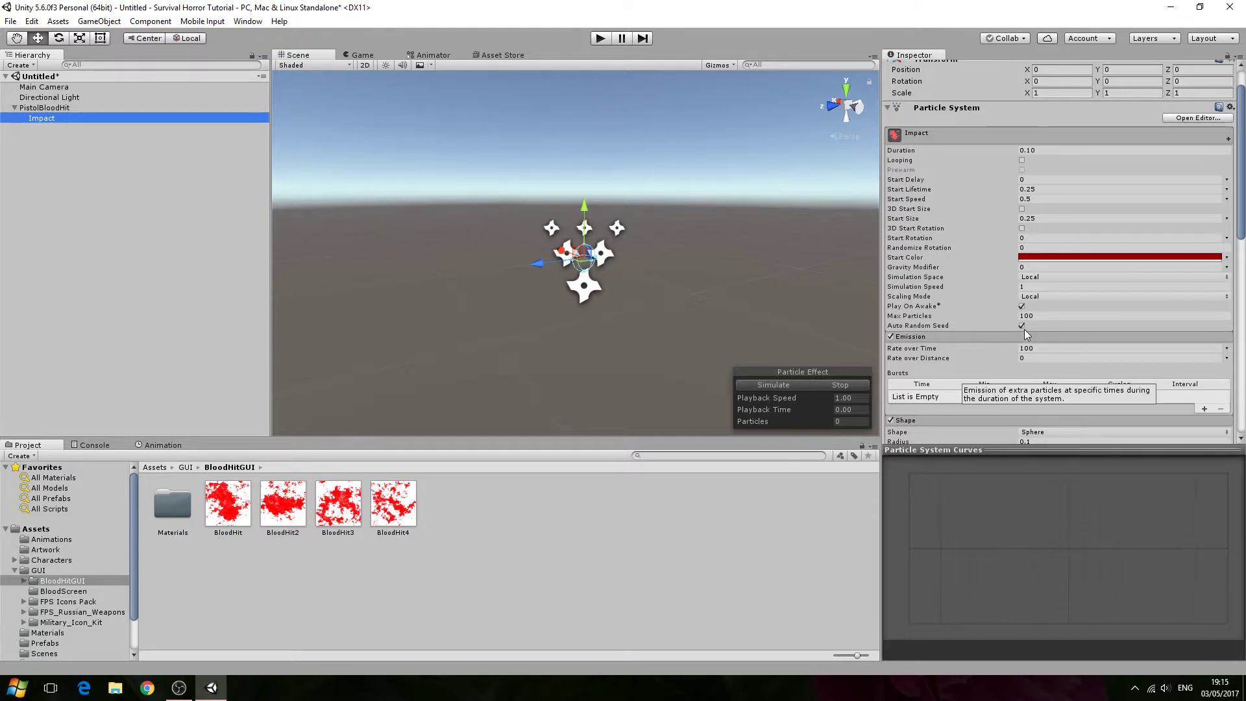
scroll(1025, 329, "down", 15)
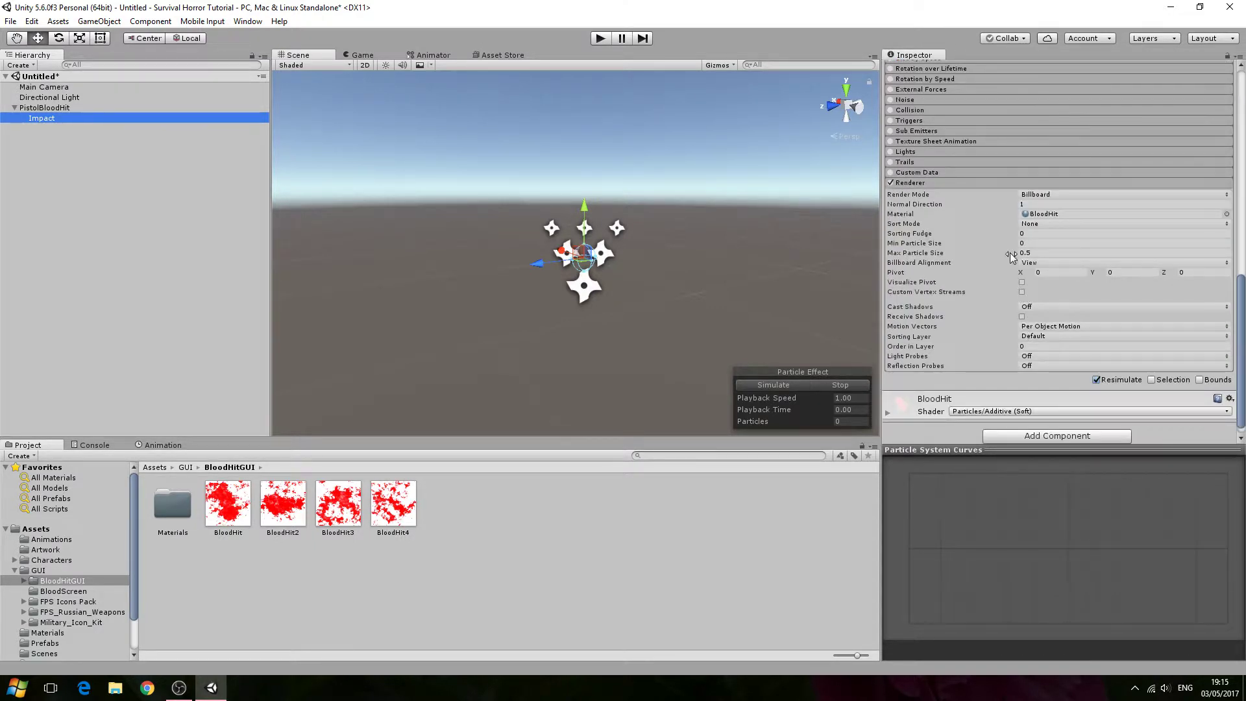
left_click(1032, 252)
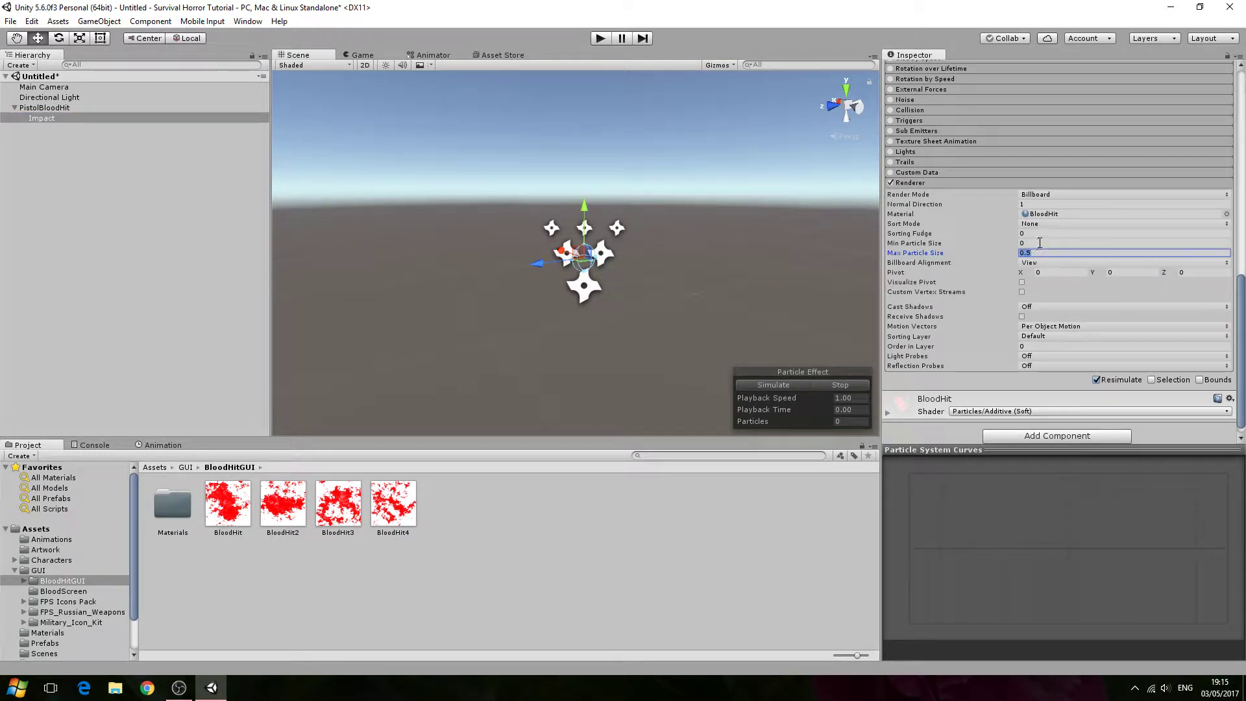
left_click(1039, 242)
left_click(1041, 254)
left_click(52, 93)
left_click(64, 118)
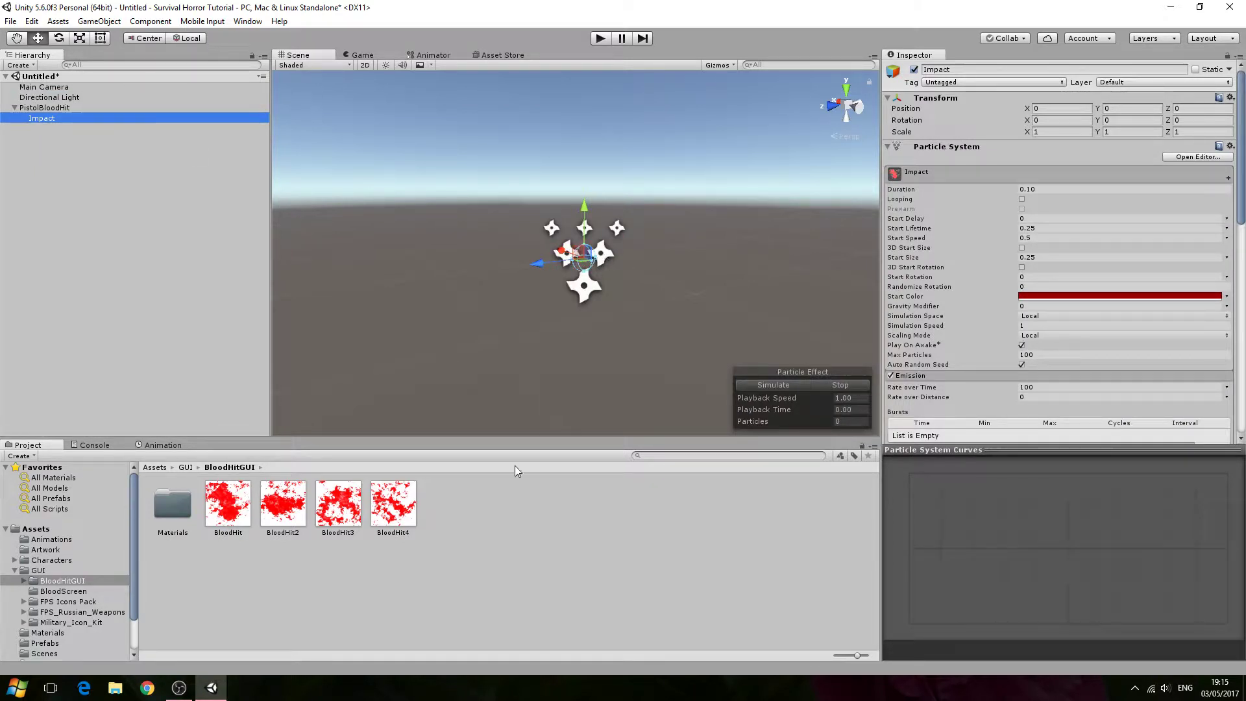
- Duplicate the Impact particle system three times under PistolBloodHit
right_click(158, 122)
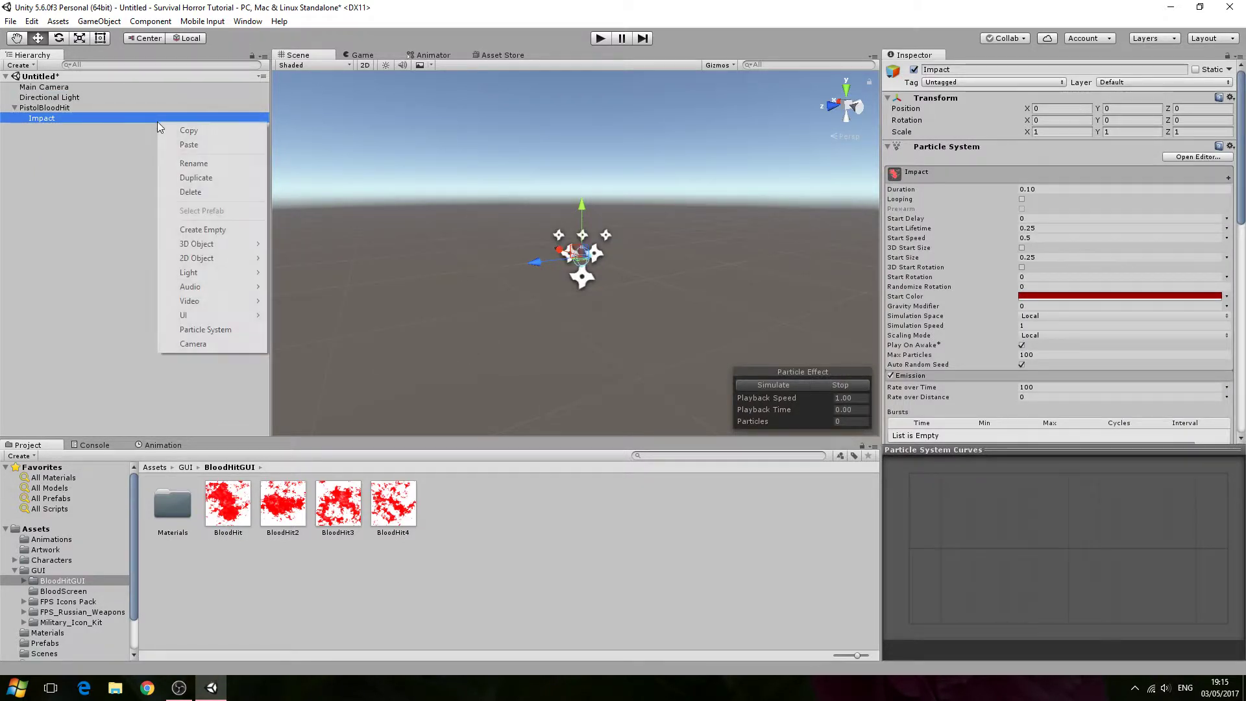
left_click(112, 176)
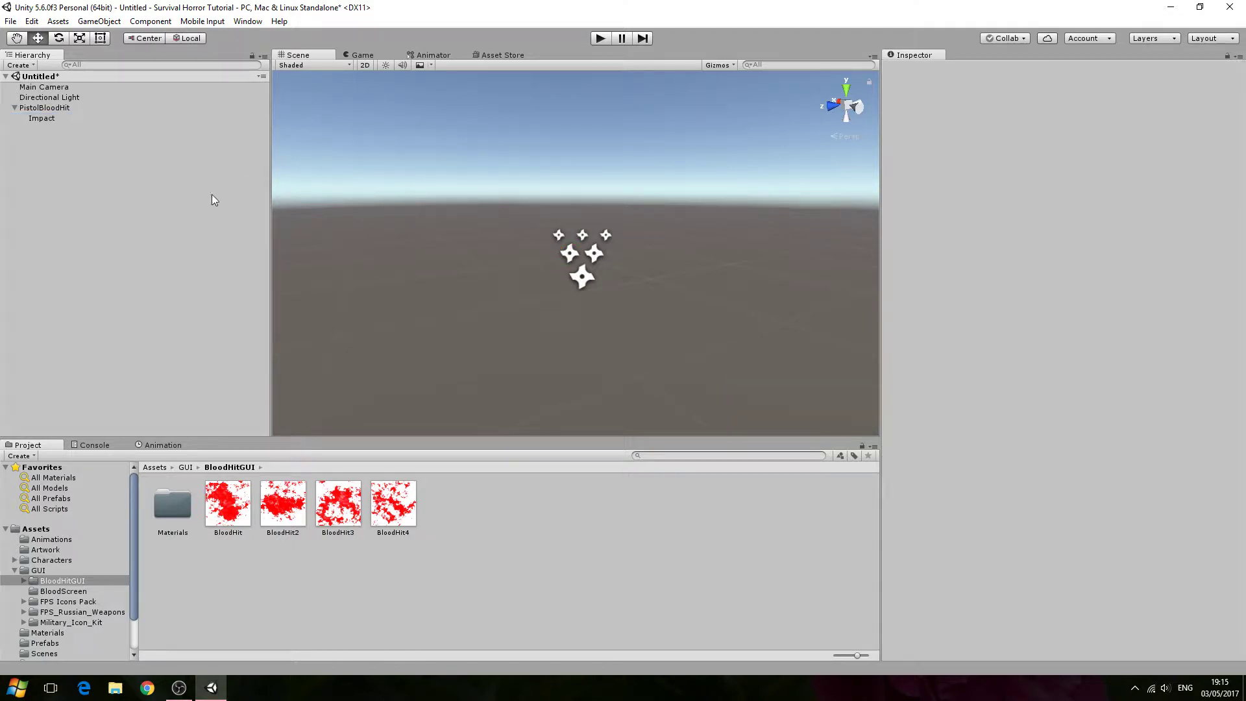
left_click(85, 118)
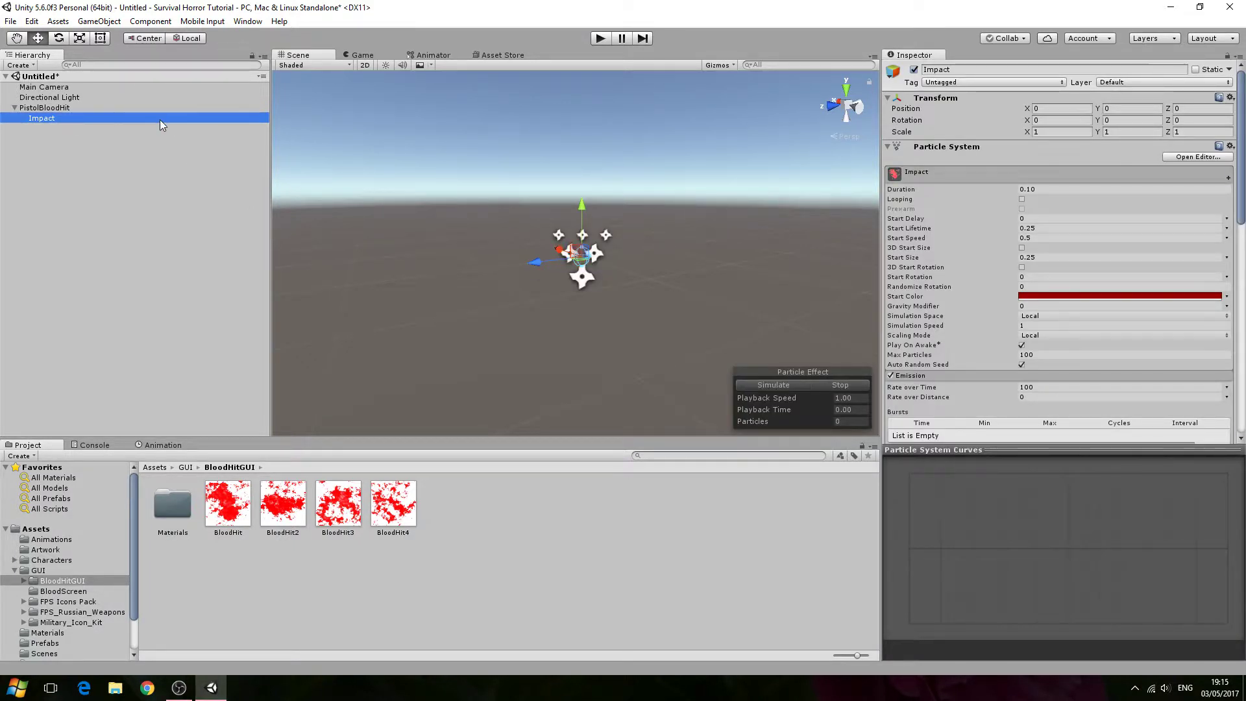
scroll(949, 322, "down", 3)
scroll(948, 321, "up", 2)
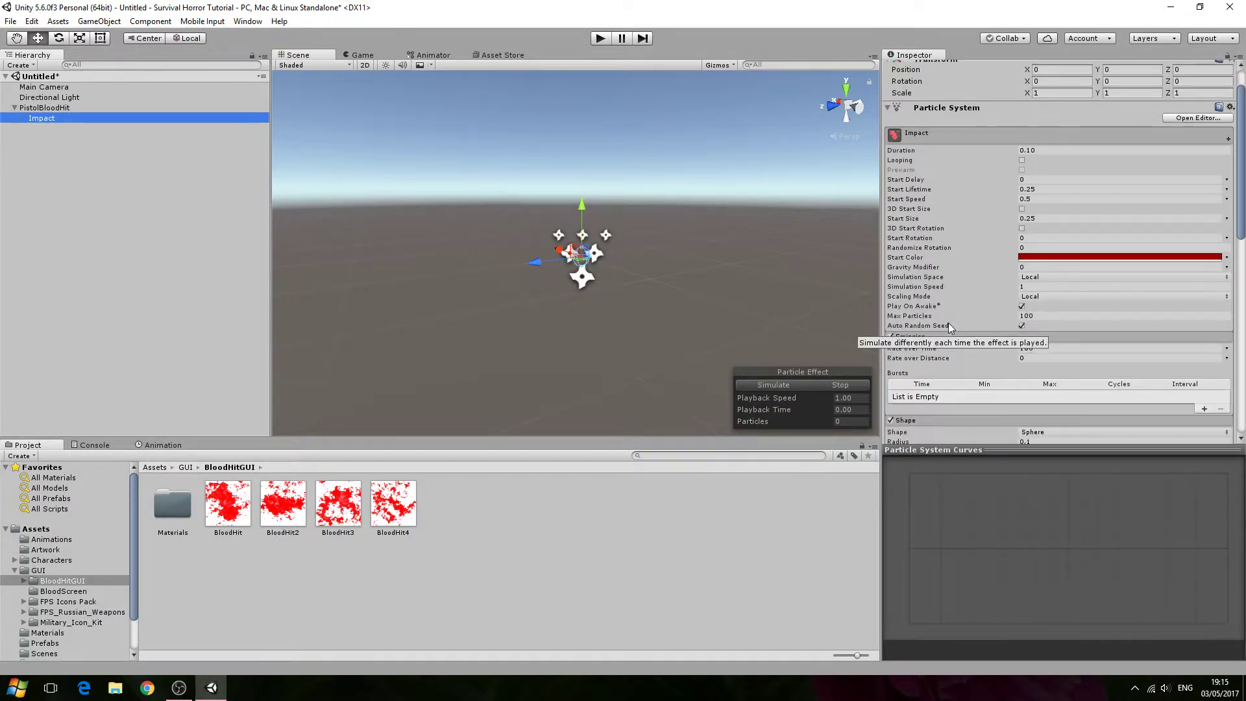
right_click(110, 123)
left_click(133, 174)
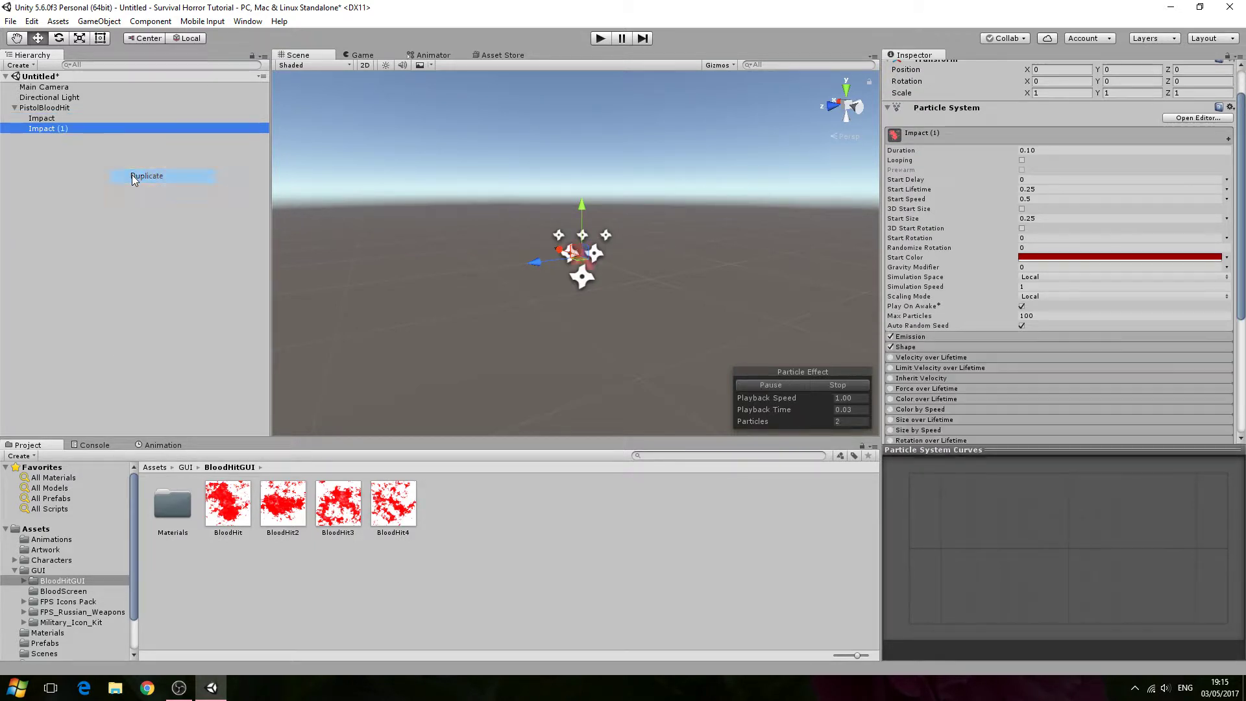
right_click(114, 127)
left_click(133, 177)
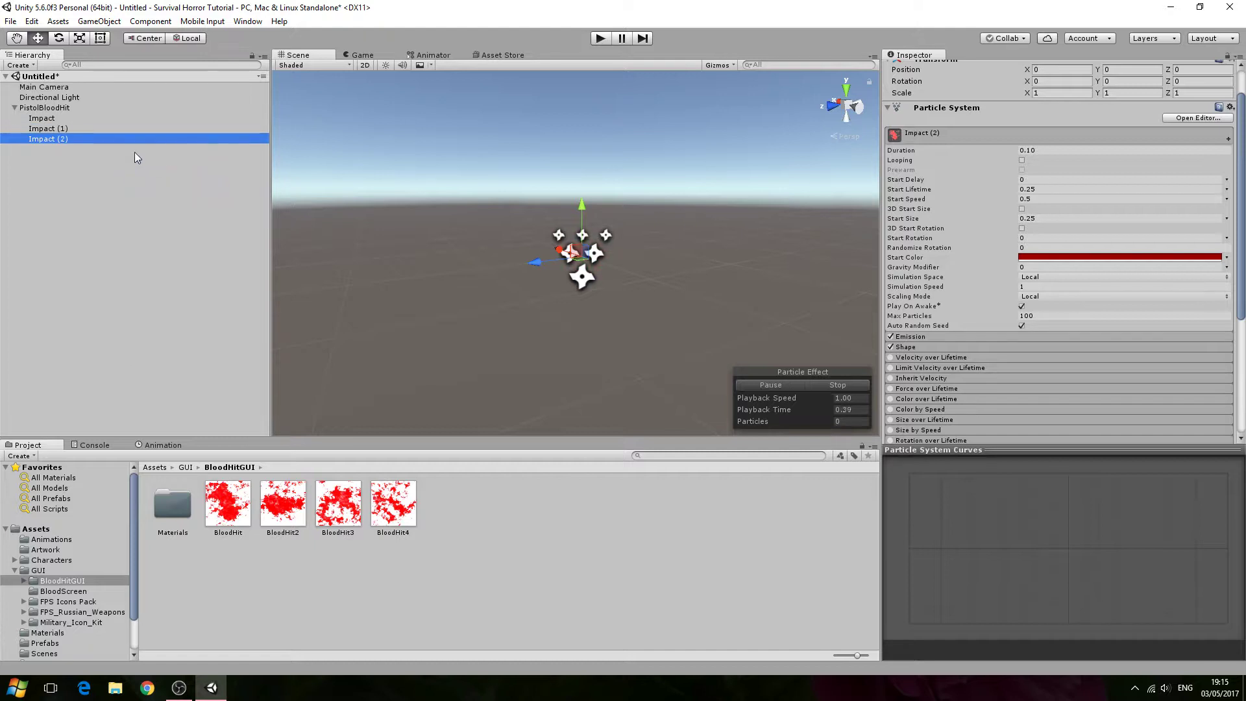
right_click(134, 141)
left_click(157, 193)
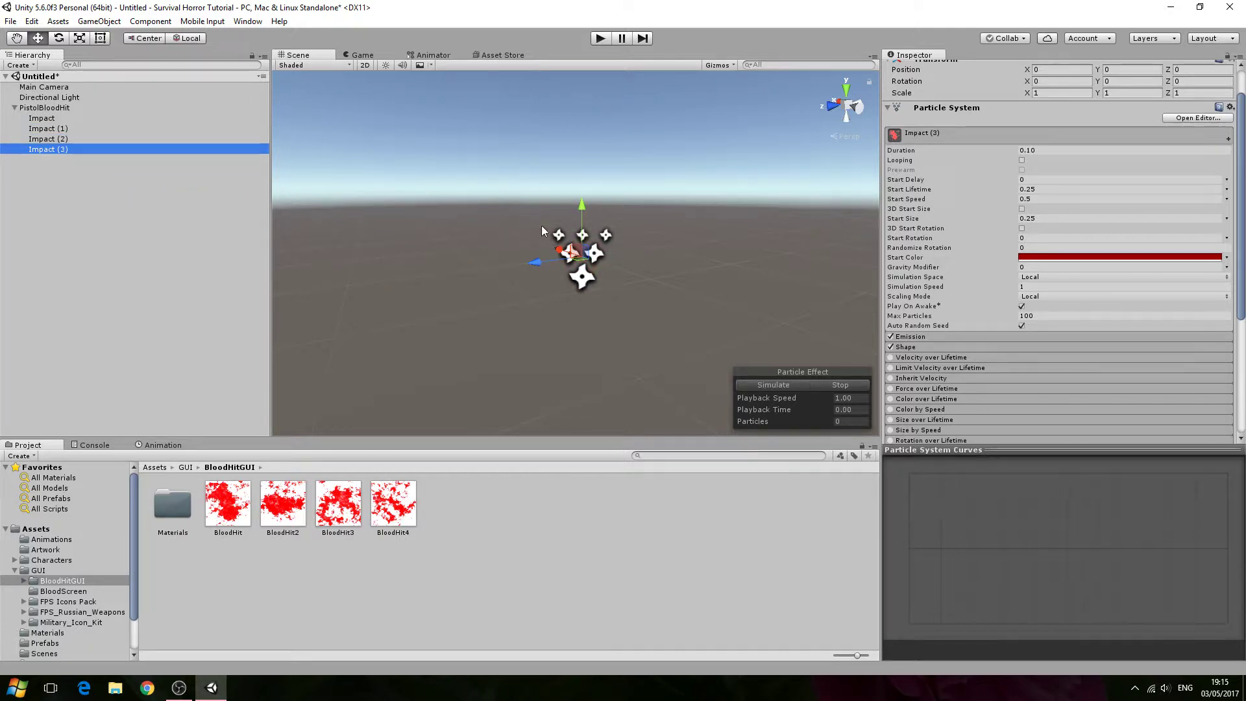
- Try to assign the BloodHit2 texture to the Impact (1) particle renderer
left_click(173, 129)
scroll(893, 357, "down", 5)
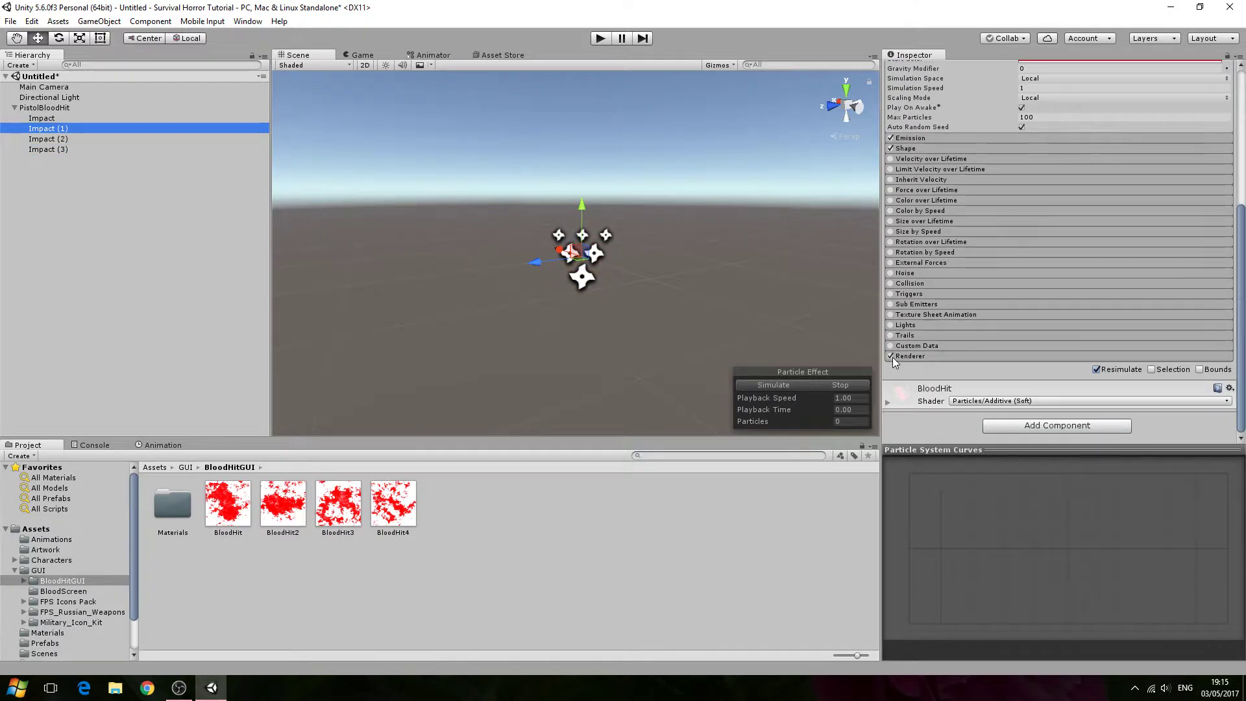
left_click_drag(295, 503, 956, 433)
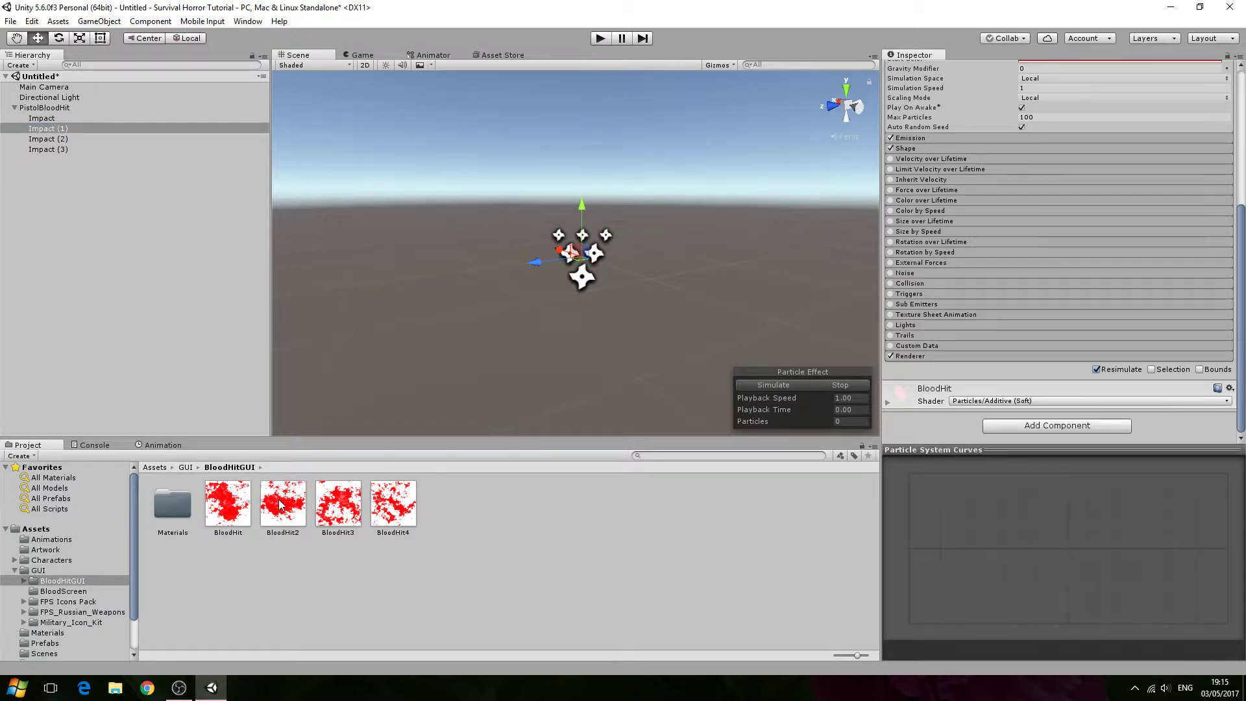
left_click_drag(283, 504, 945, 442)
- Assign the BloodHit3 texture to the Impact (2) renderer and BloodHit4 to the Impact (3) renderer
left_click(80, 138)
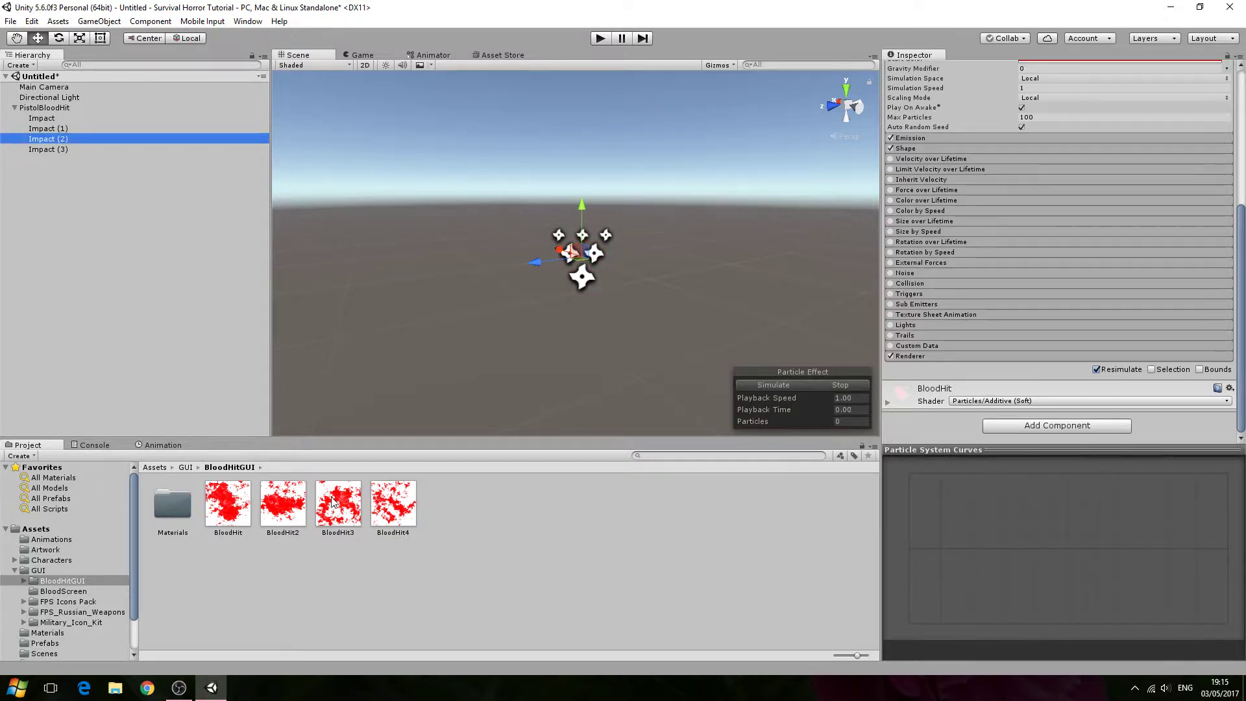
left_click_drag(338, 504, 938, 448)
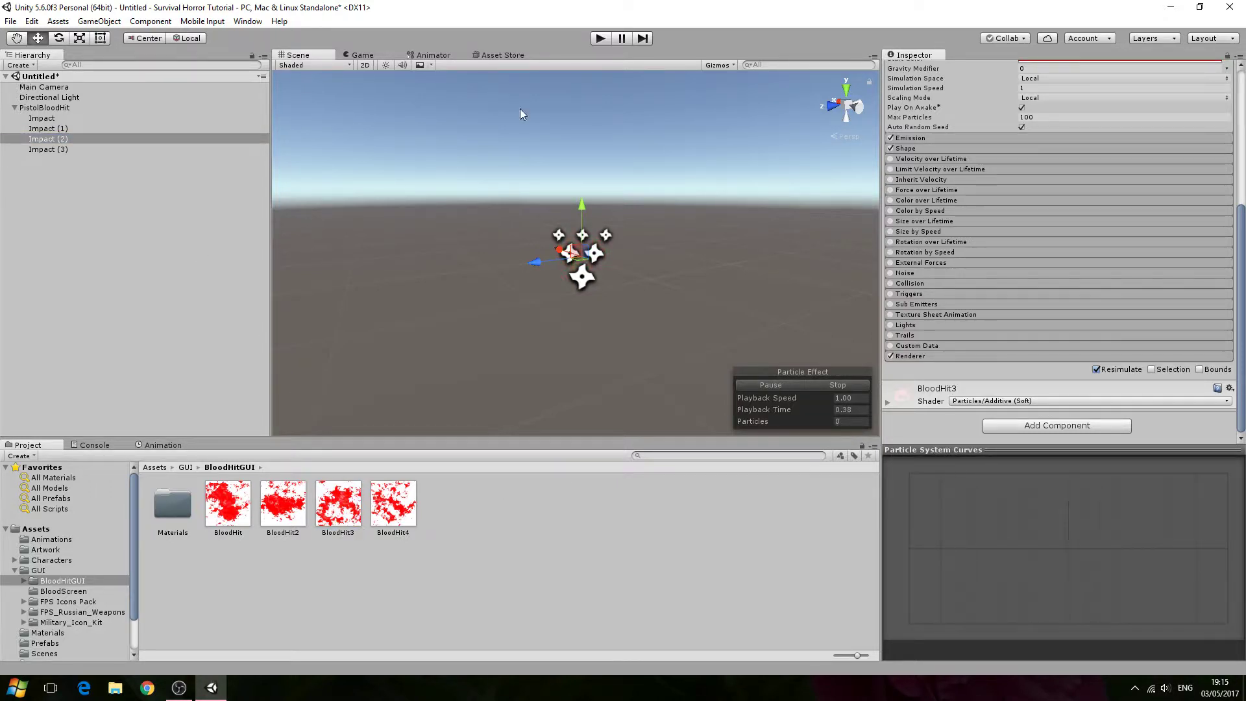
left_click(63, 149)
left_click_drag(393, 503, 901, 439)
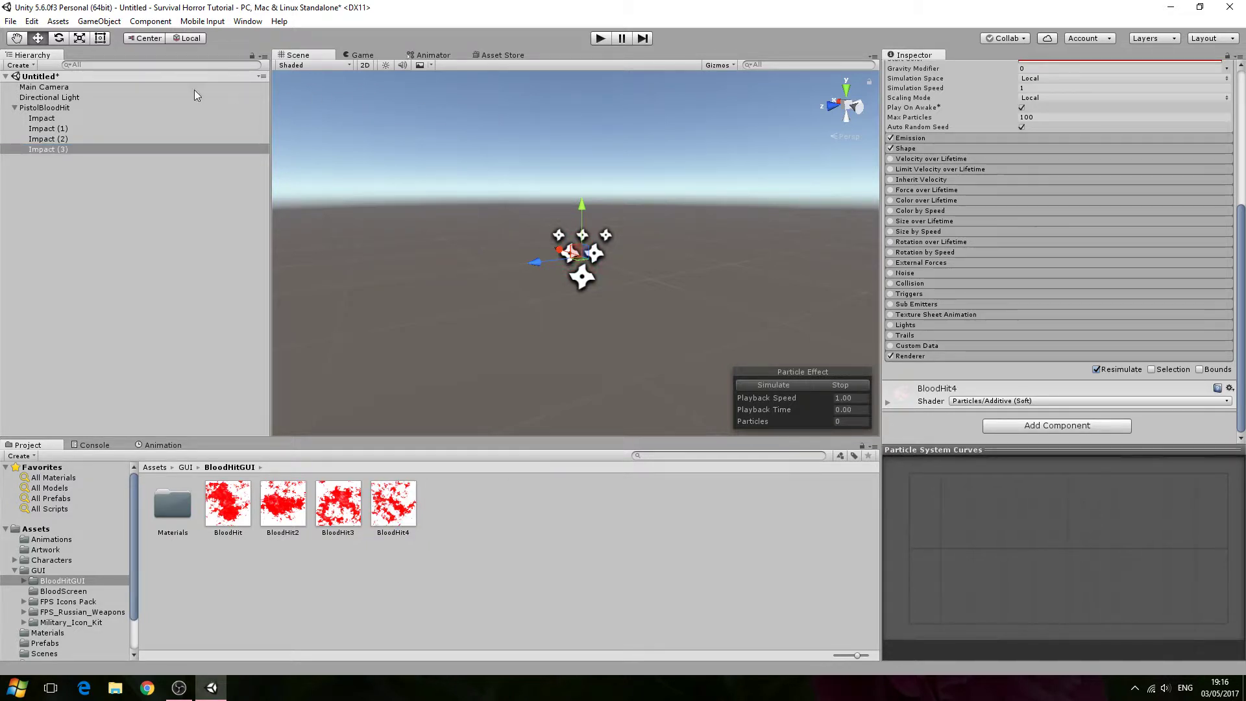
- Preview the Impact particle systems in the scene by selecting each one in turn
left_click(14, 107)
left_click(72, 98)
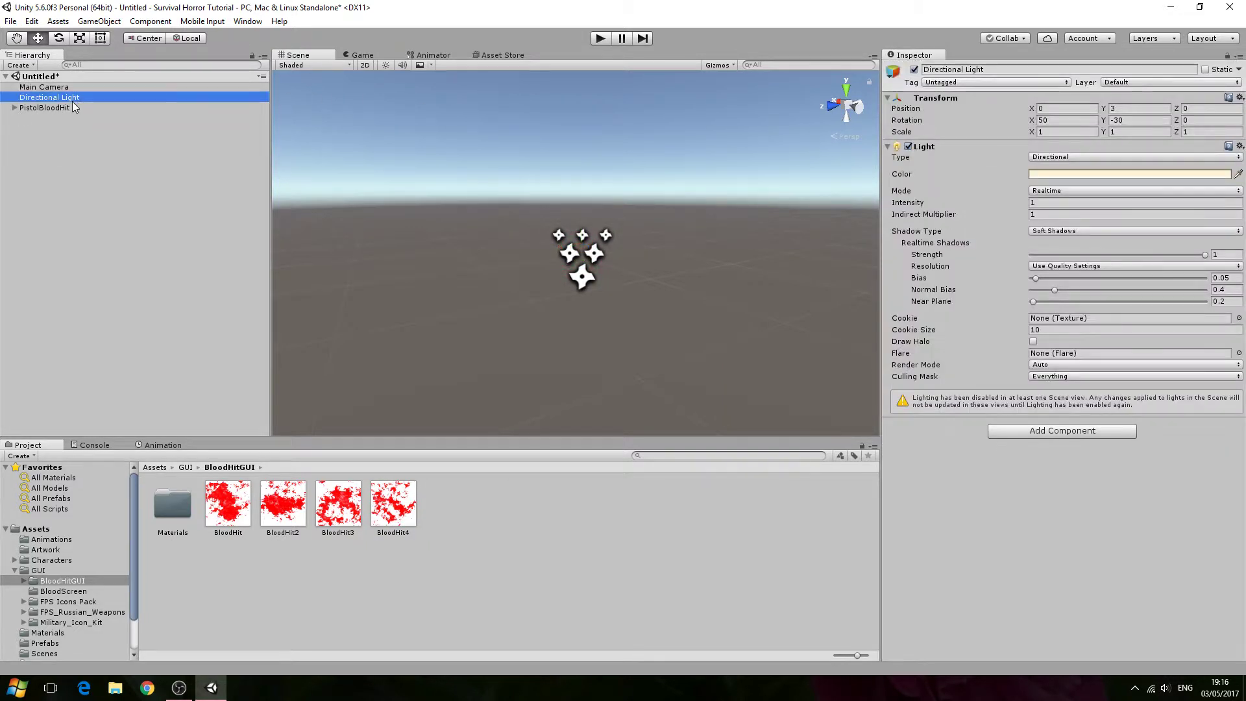
left_click(71, 108)
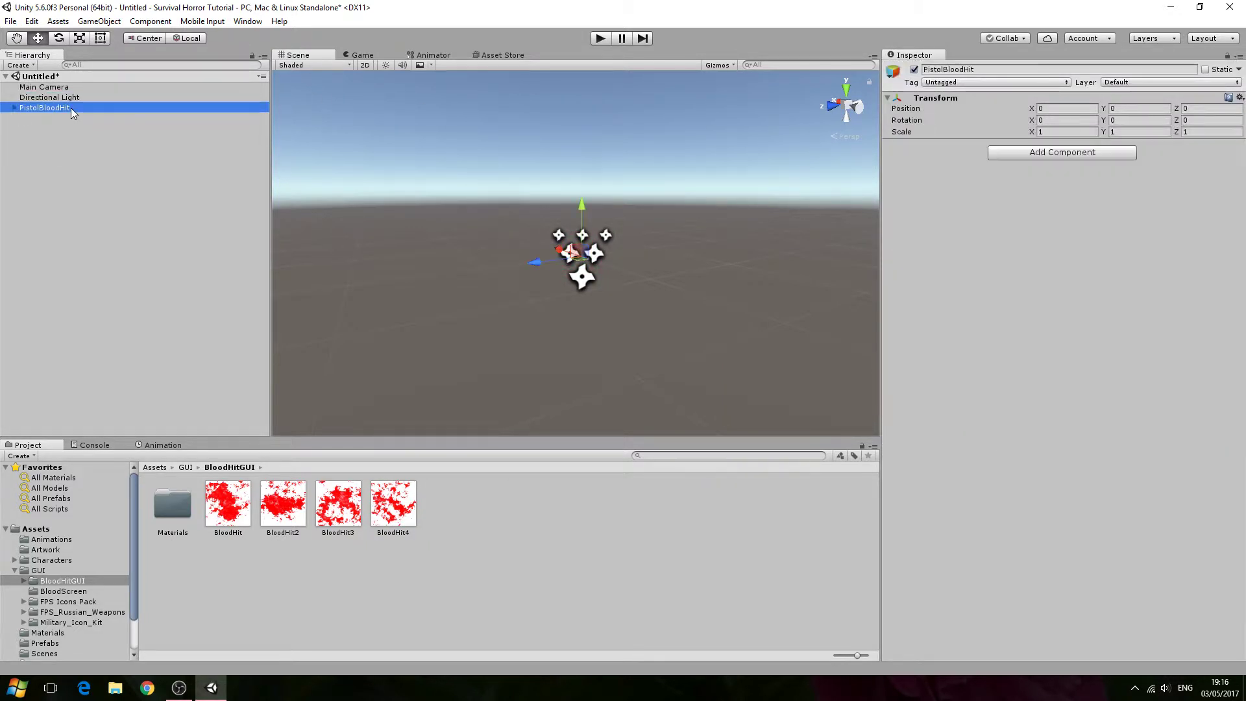
left_click(14, 107)
left_click(37, 119)
left_click(42, 128)
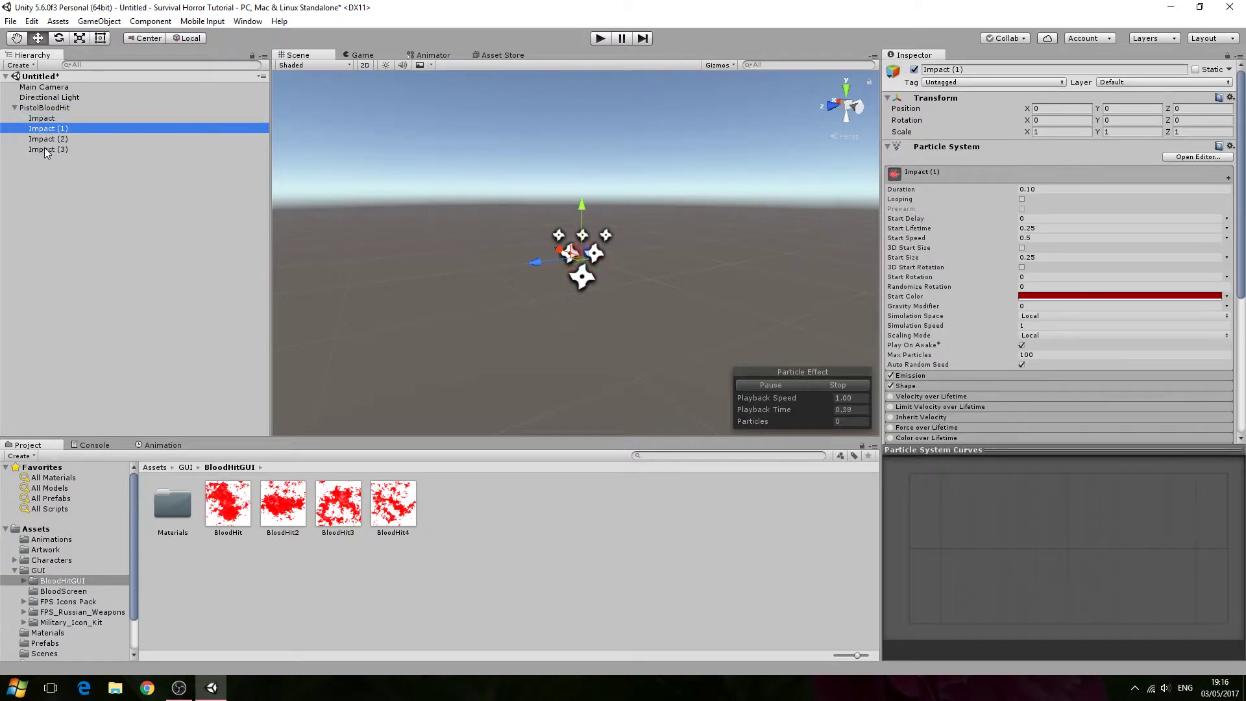
left_click(48, 149)
left_click(49, 140)
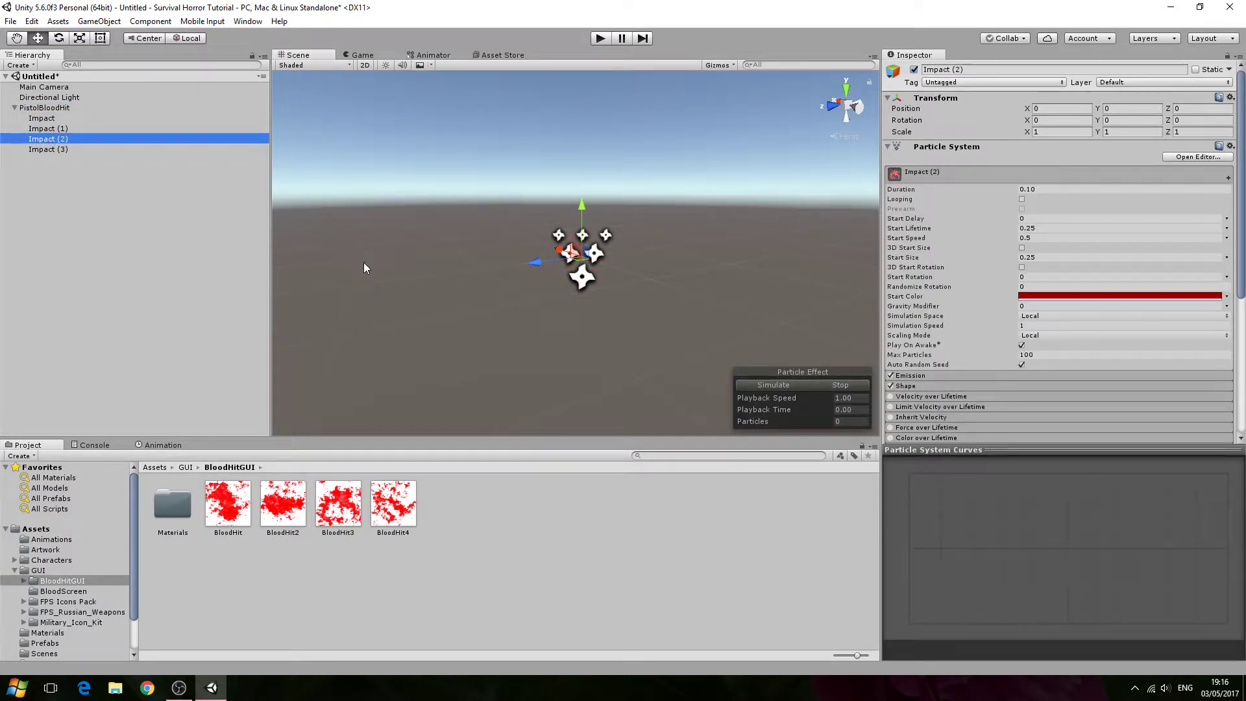
left_click_drag(369, 272, 614, 321, "alt")
key("w")
right_click_drag(615, 321, 766, 296)
key("a")
left_click(93, 145)
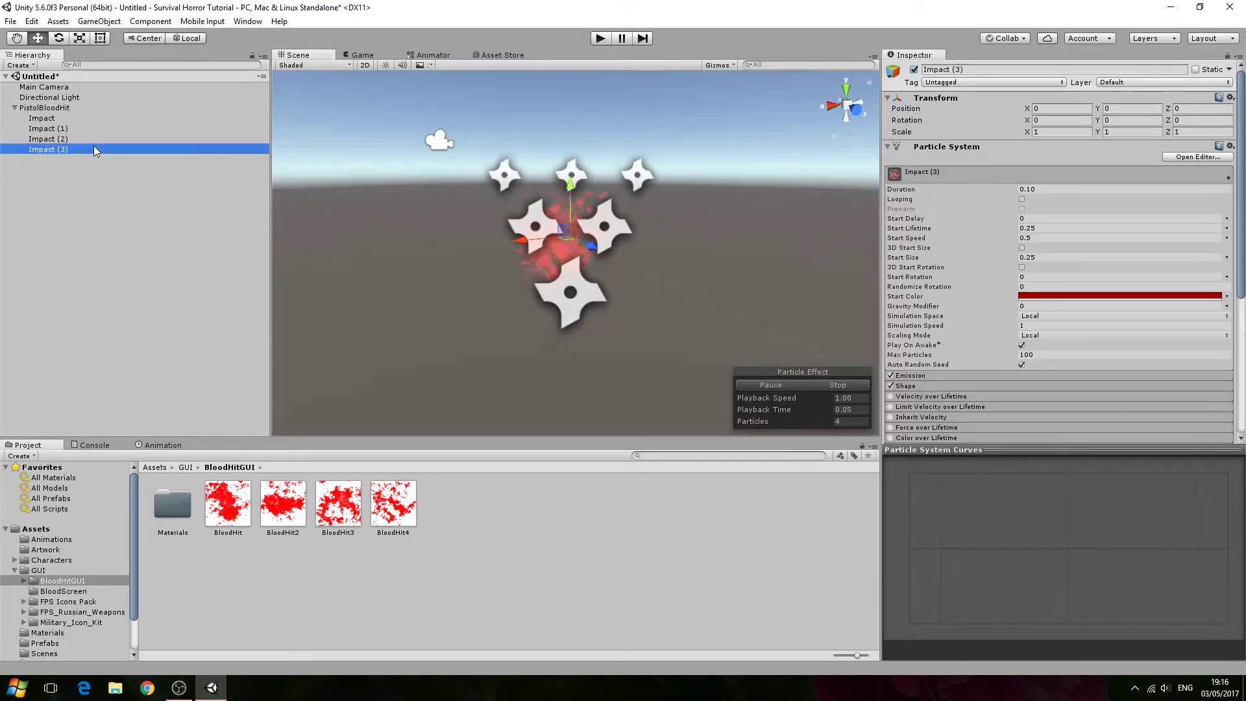
left_click(93, 130)
left_click(85, 138)
left_click(89, 129)
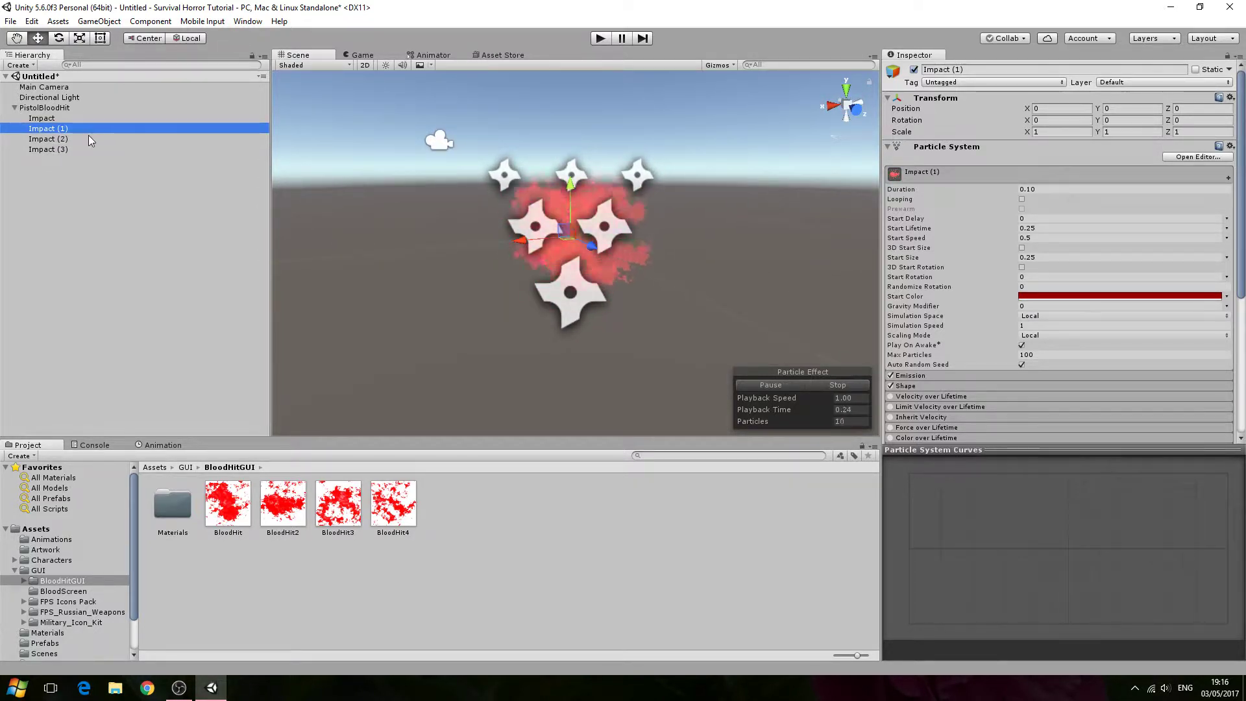
left_click(86, 139)
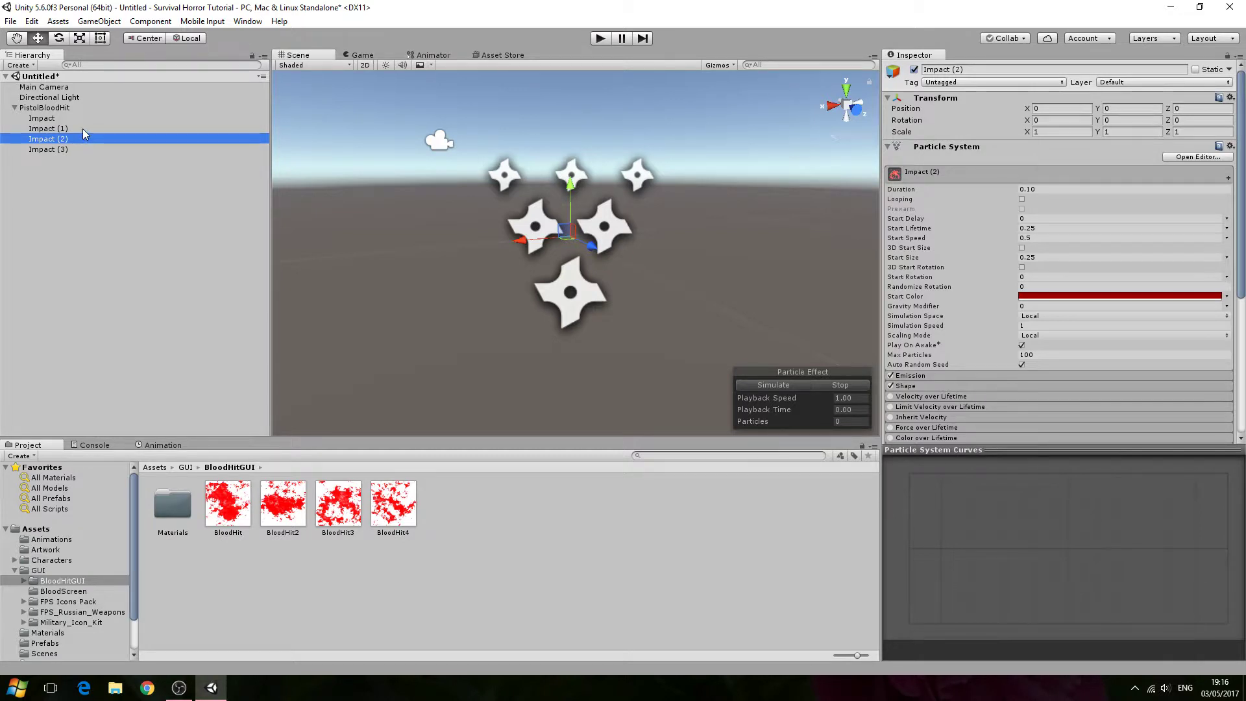
left_click(83, 128)
left_click(77, 139)
right_click_drag(584, 247, 571, 222)
key("s")
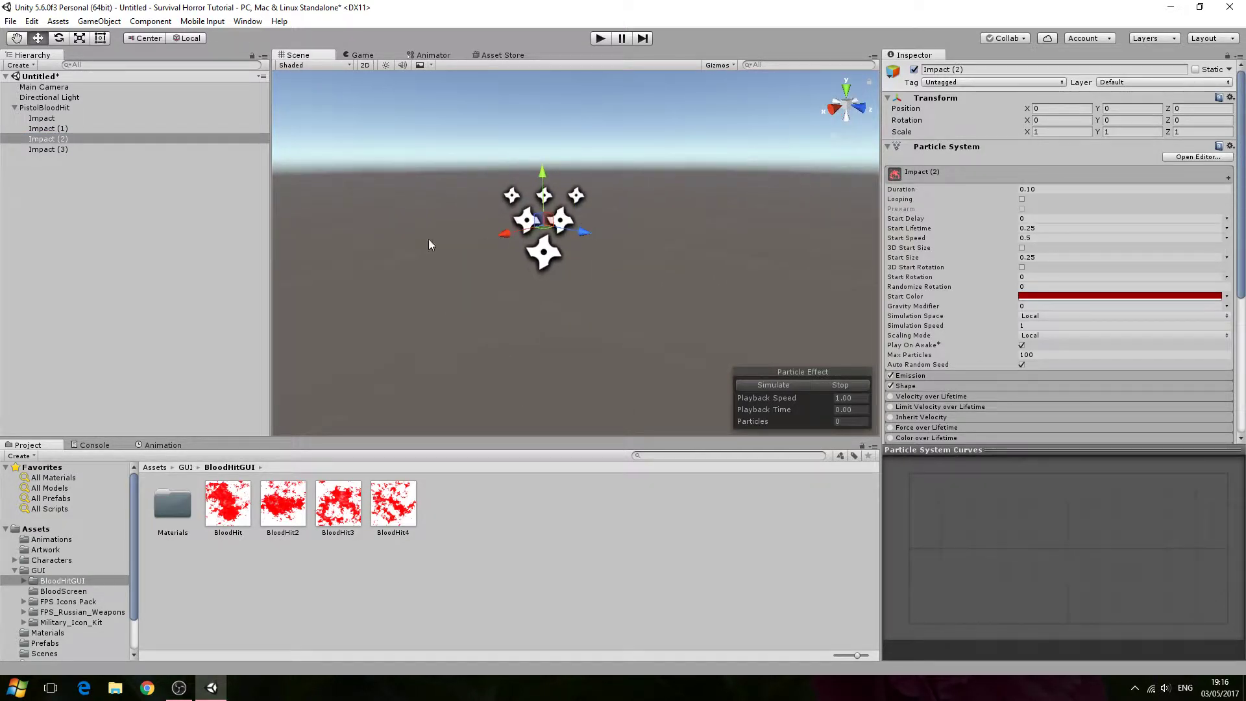
left_click(156, 200)
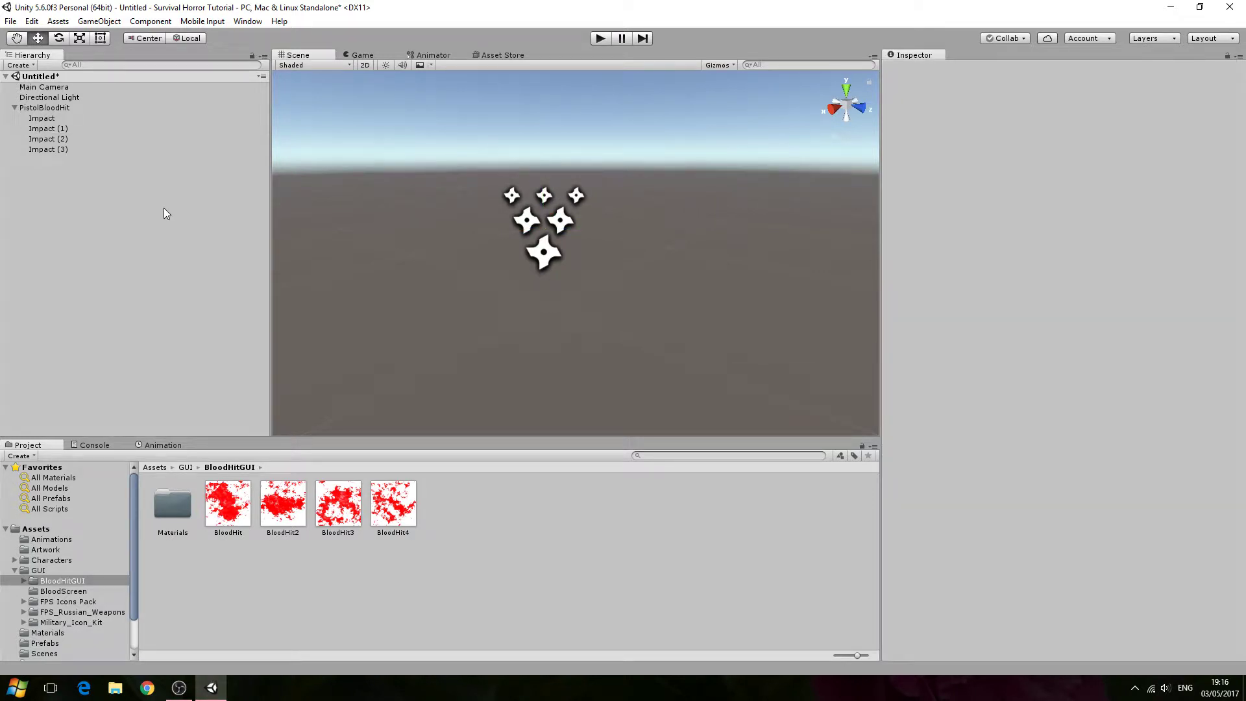
- Create a new particle system and name it Splash
left_click(98, 21)
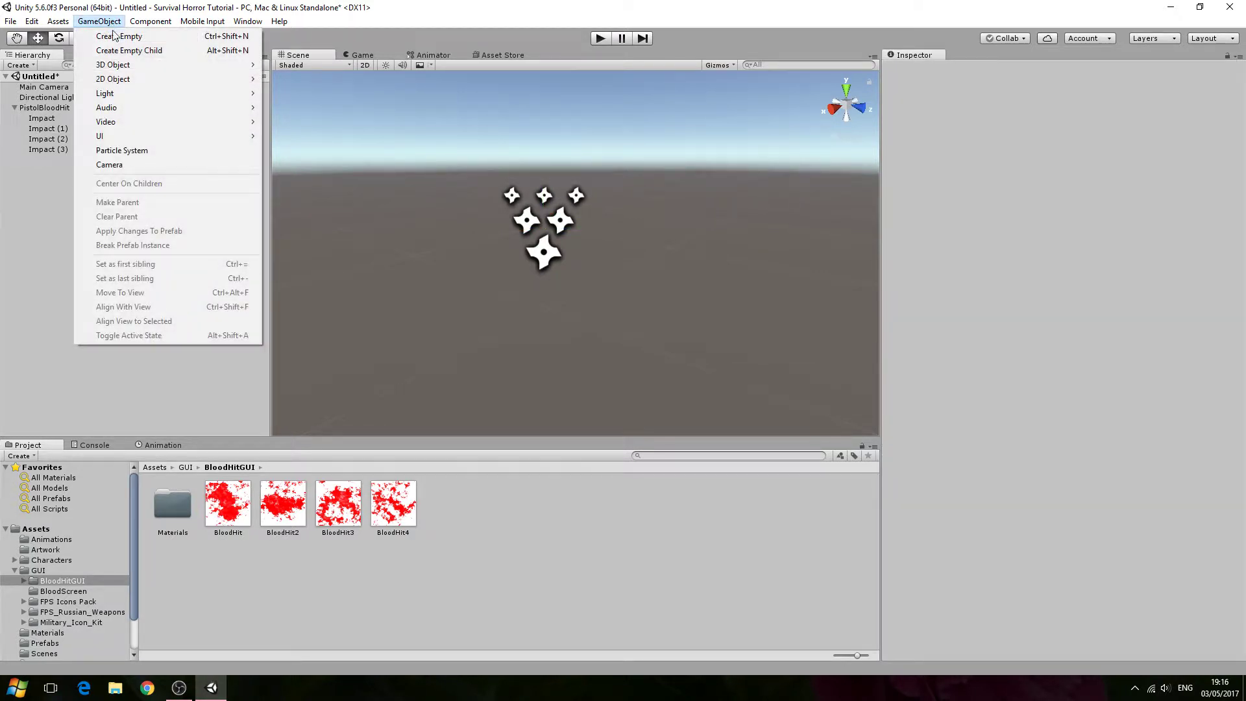
left_click(112, 151)
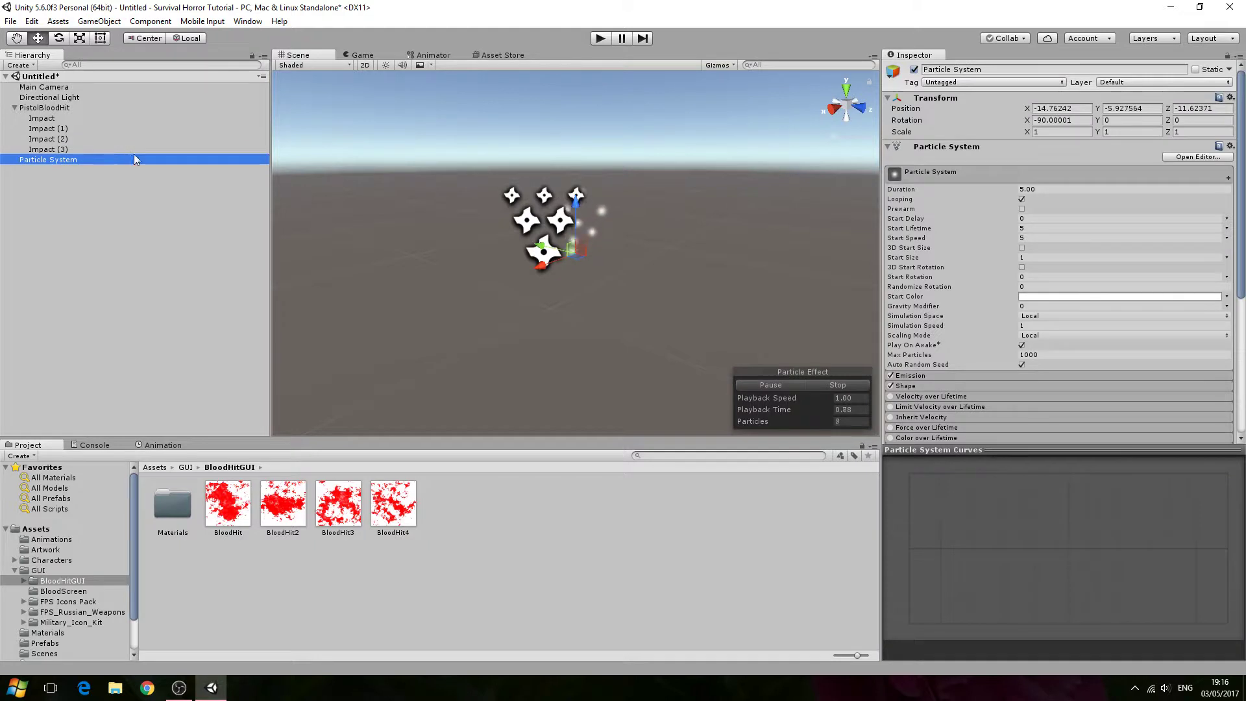
left_click(943, 69)
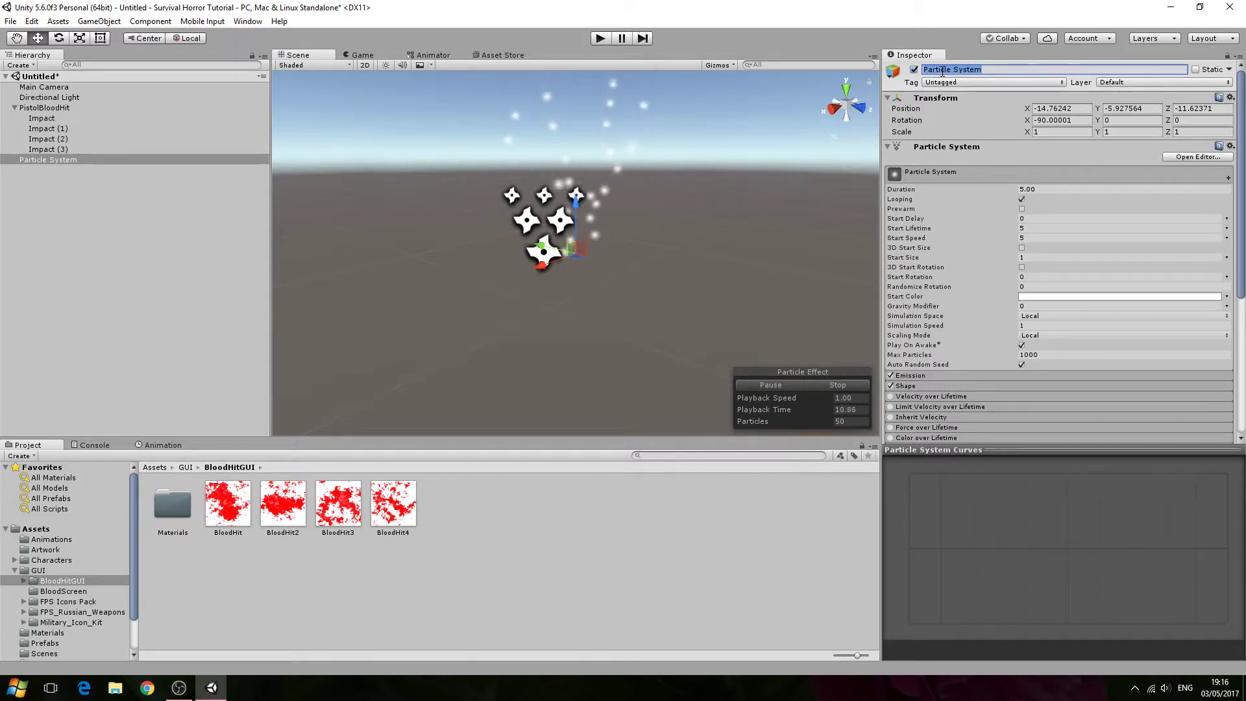
type("Spl")
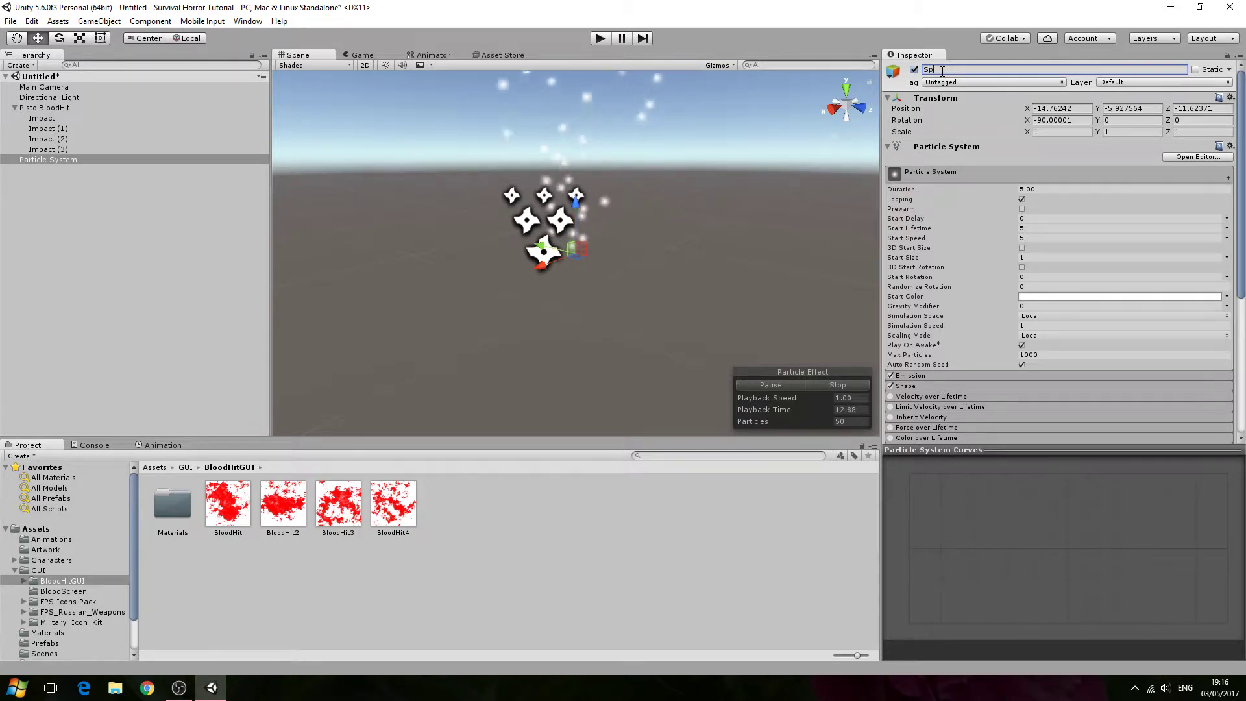
type("at")
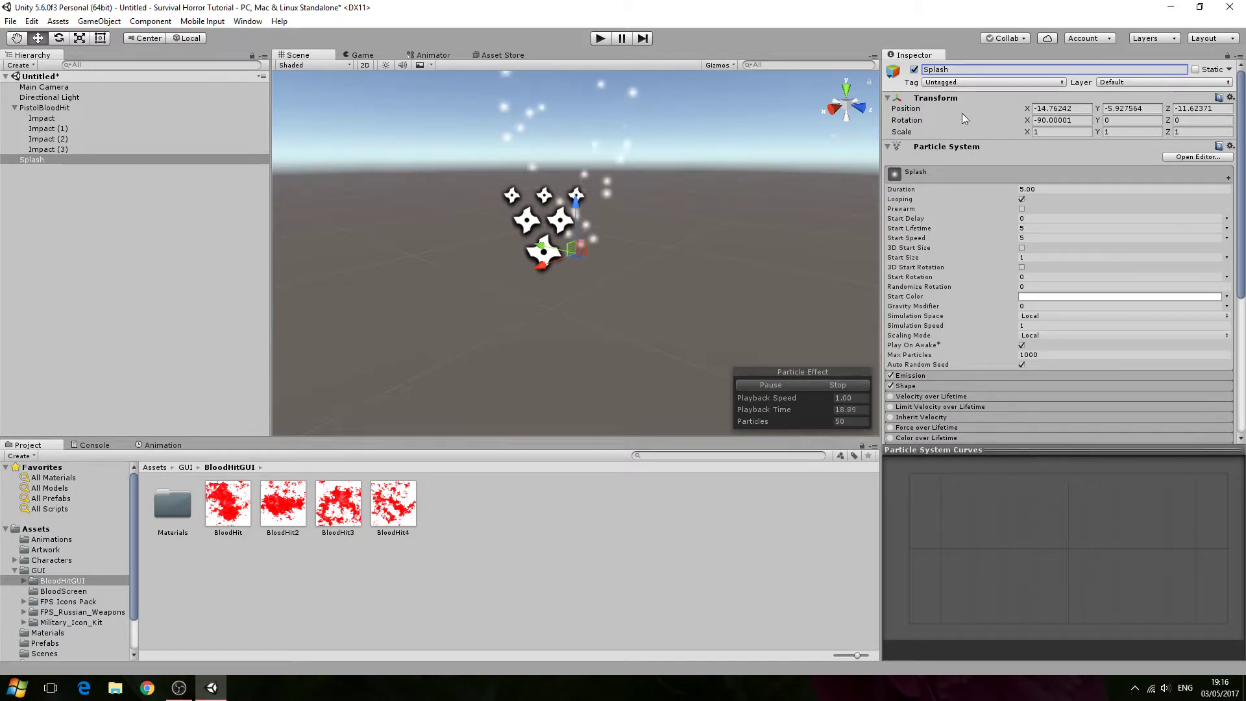
- Set the Splash particle system's duration to 0.10 and turn off looping
left_click(1043, 190)
type("0.10")
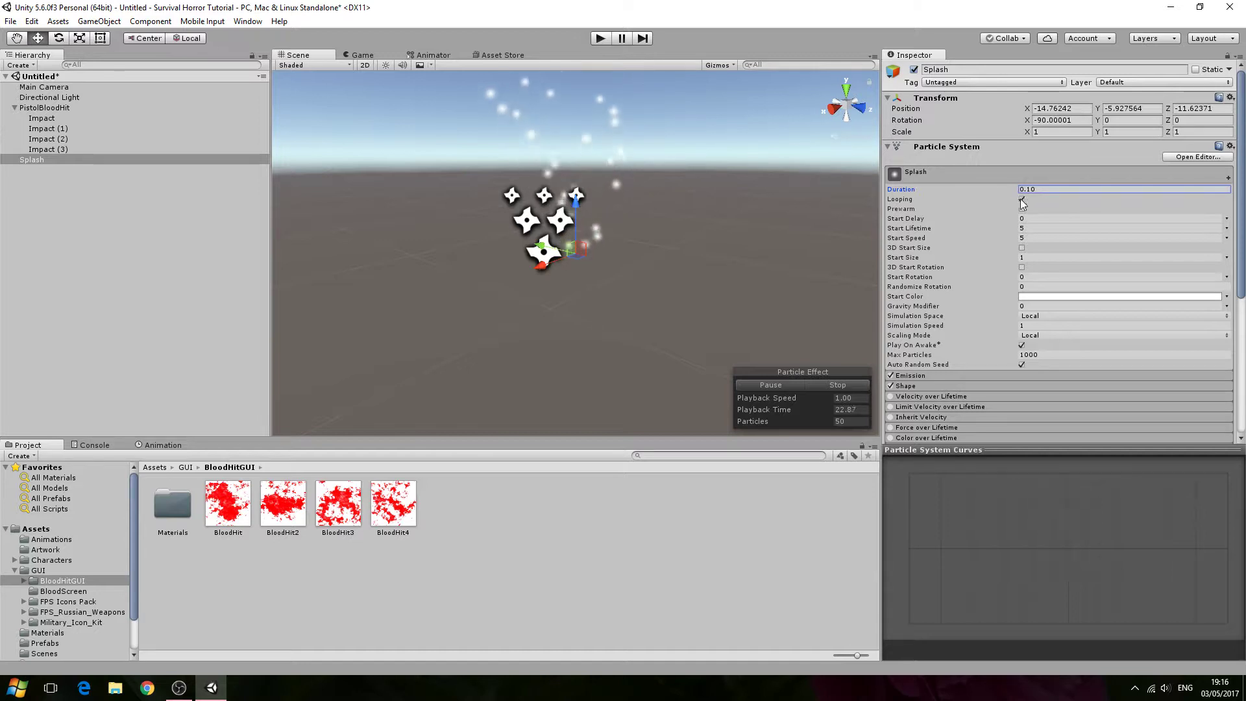
left_click(1023, 198)
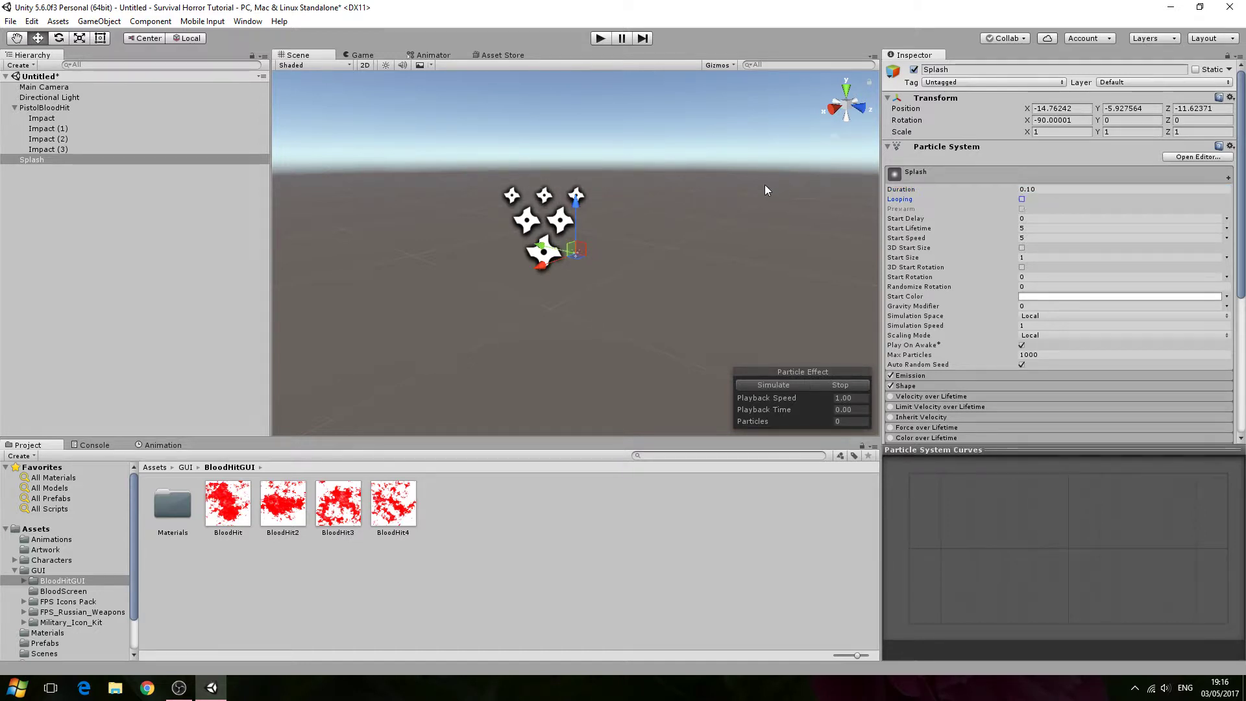
- Reset the Splash transform and parent Splash under PistolBloodHit
left_click_drag(754, 185, 707, 187, "alt")
left_click(1230, 97)
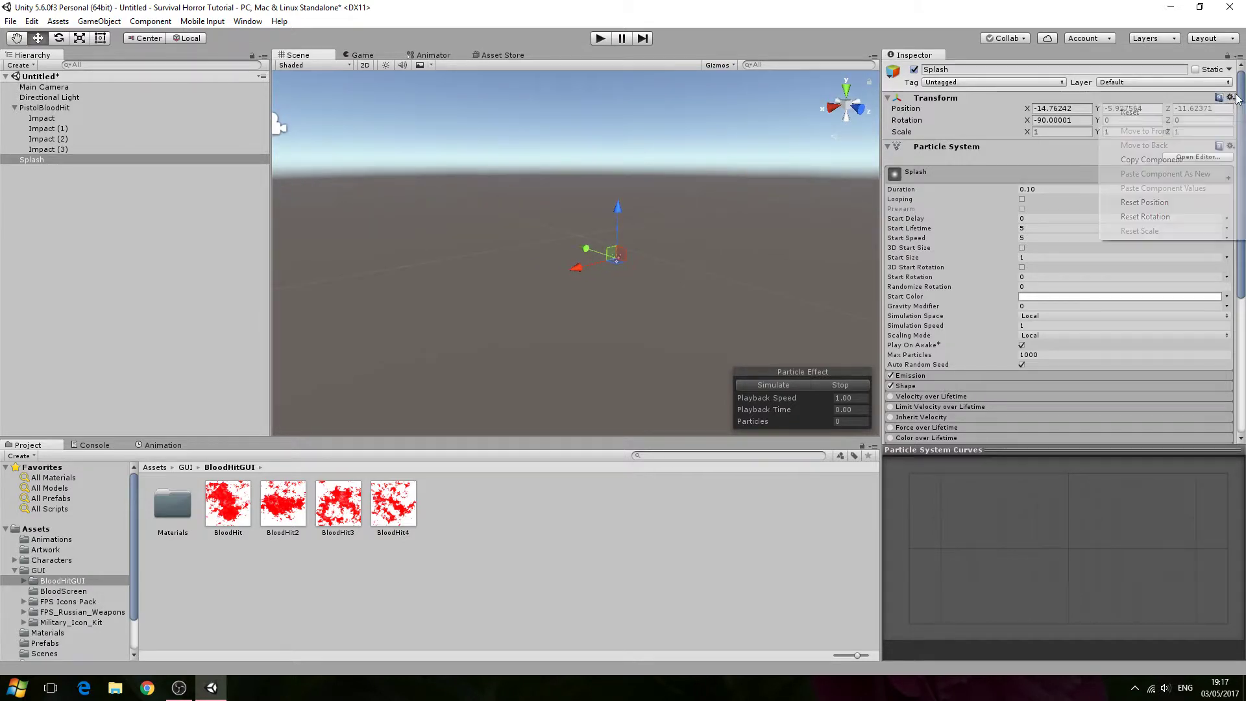
left_click(1130, 112)
mouse_move(565, 116)
left_mouse_down("alt")
mouse_move(588, 125)
mouse_move(570, 118)
left_mouse_up("alt")
left_click_drag(49, 159, 73, 113)
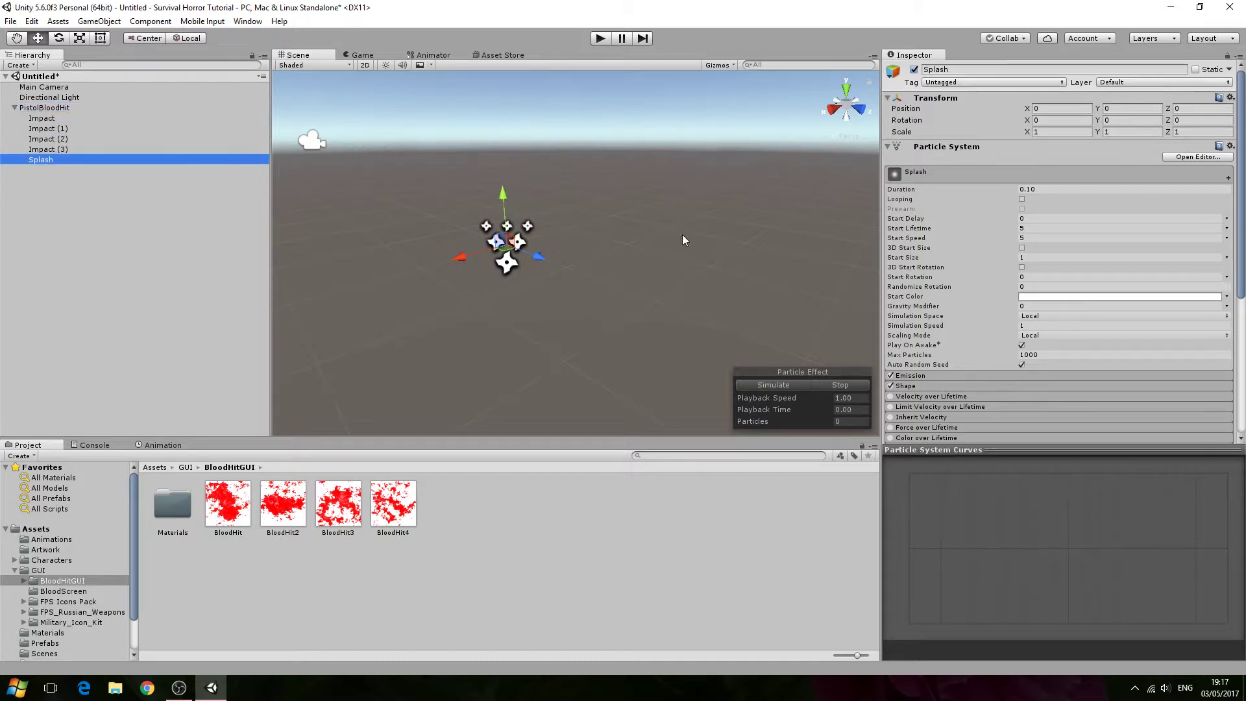
- Set Splash's start lifetime to 0.1 and start speed to 10
scroll(1021, 298, "down", 3)
scroll(1017, 293, "up", 3)
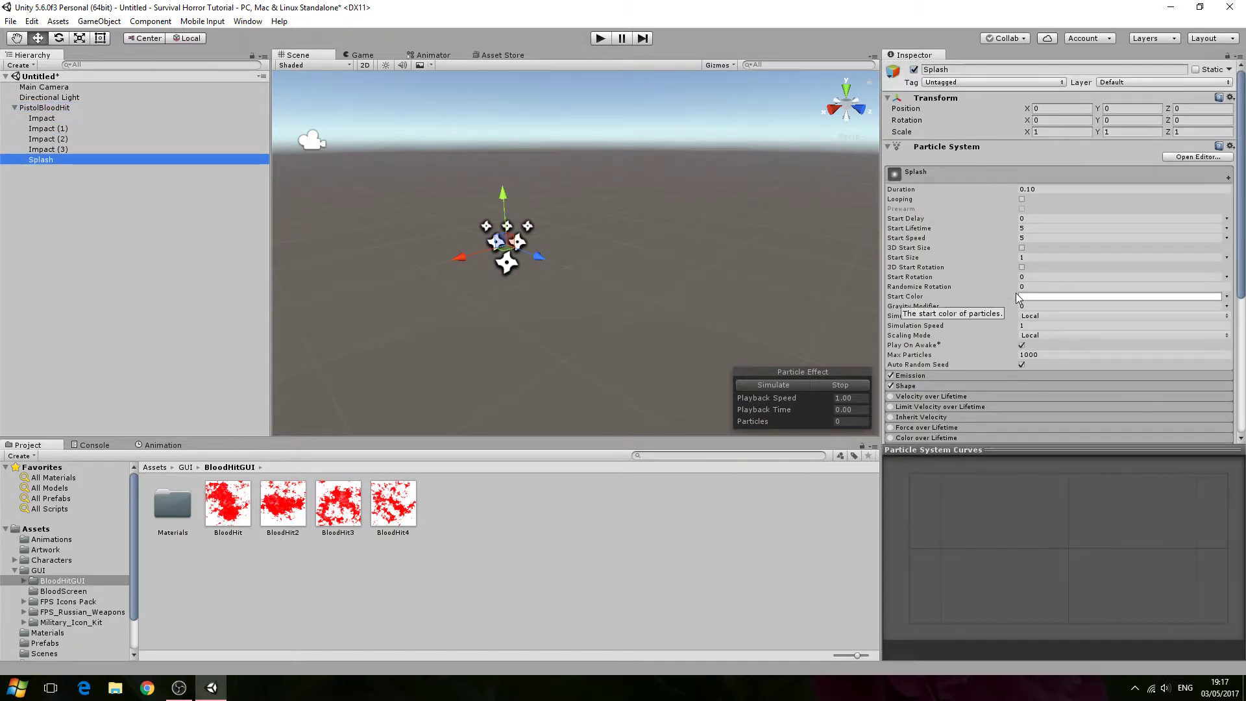
left_click(1045, 229)
type("0.1")
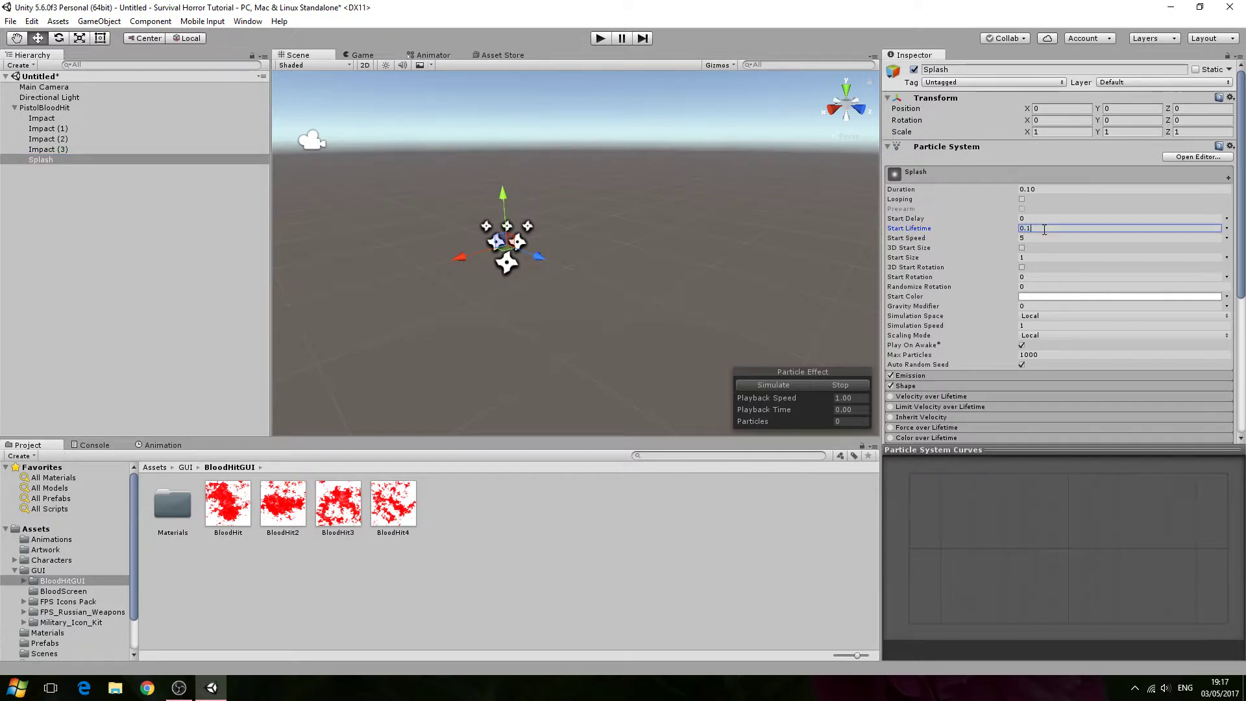
left_click(1042, 237)
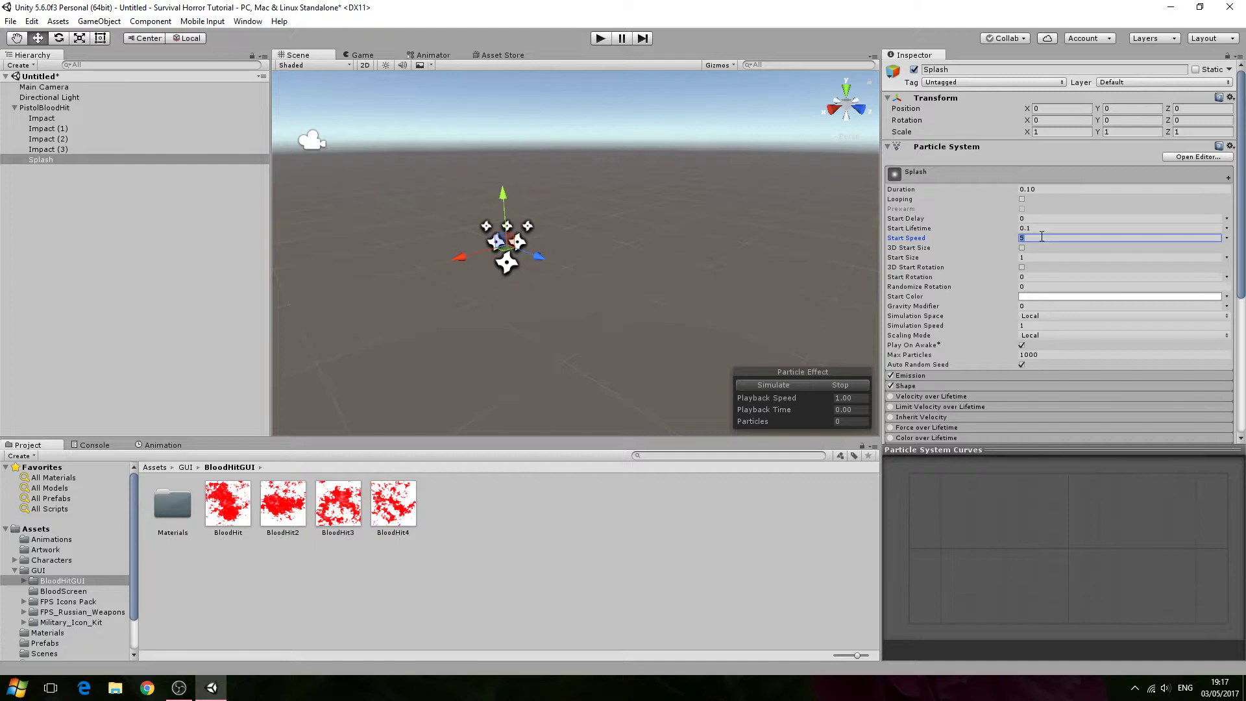
left_click(1042, 228)
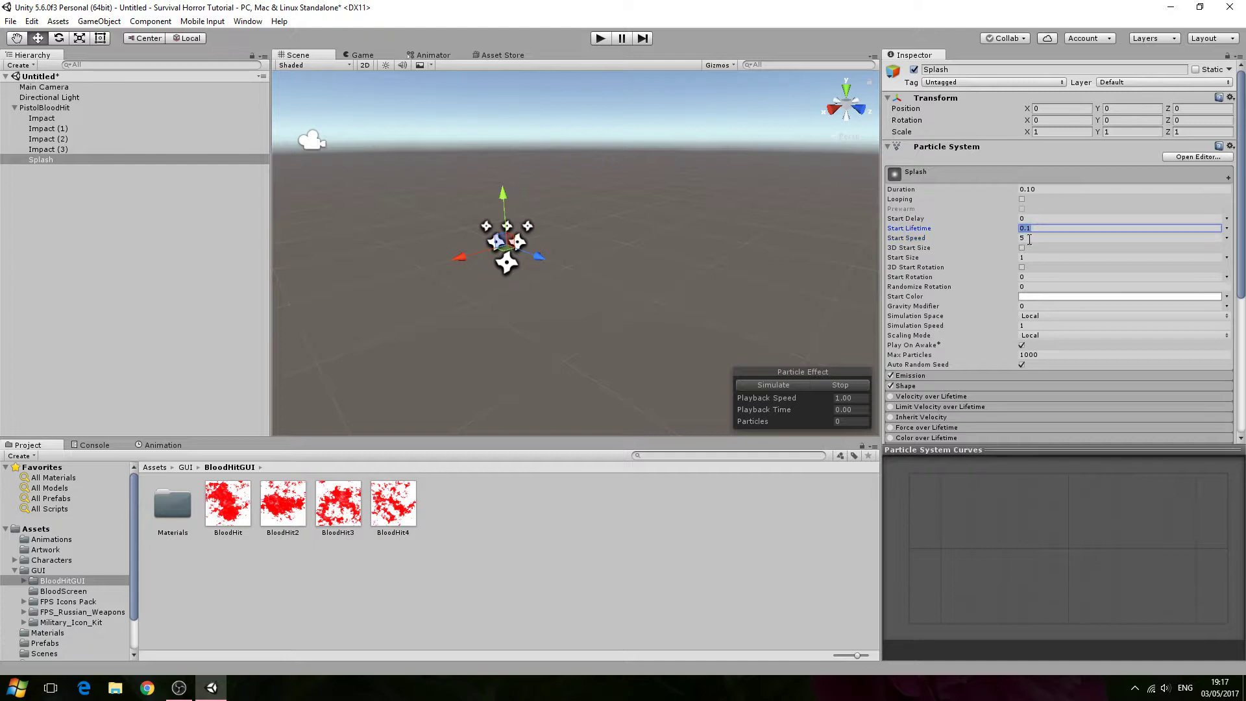
left_click(1028, 238)
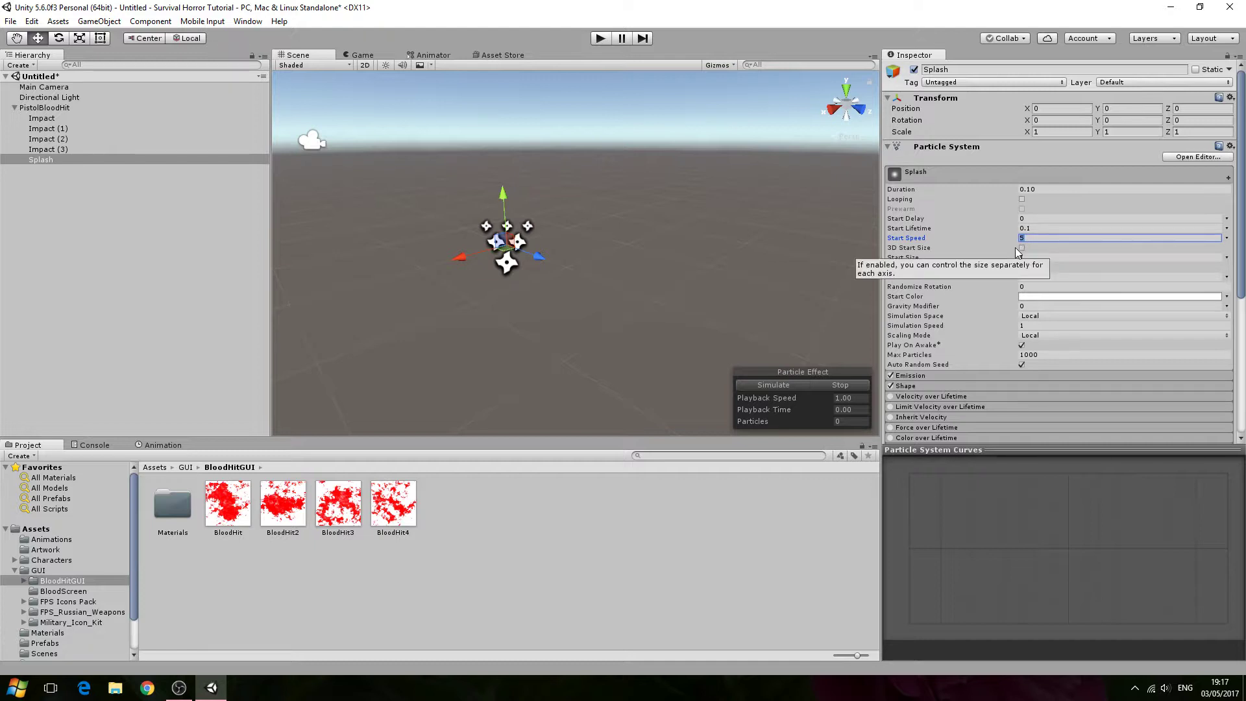
type("10")
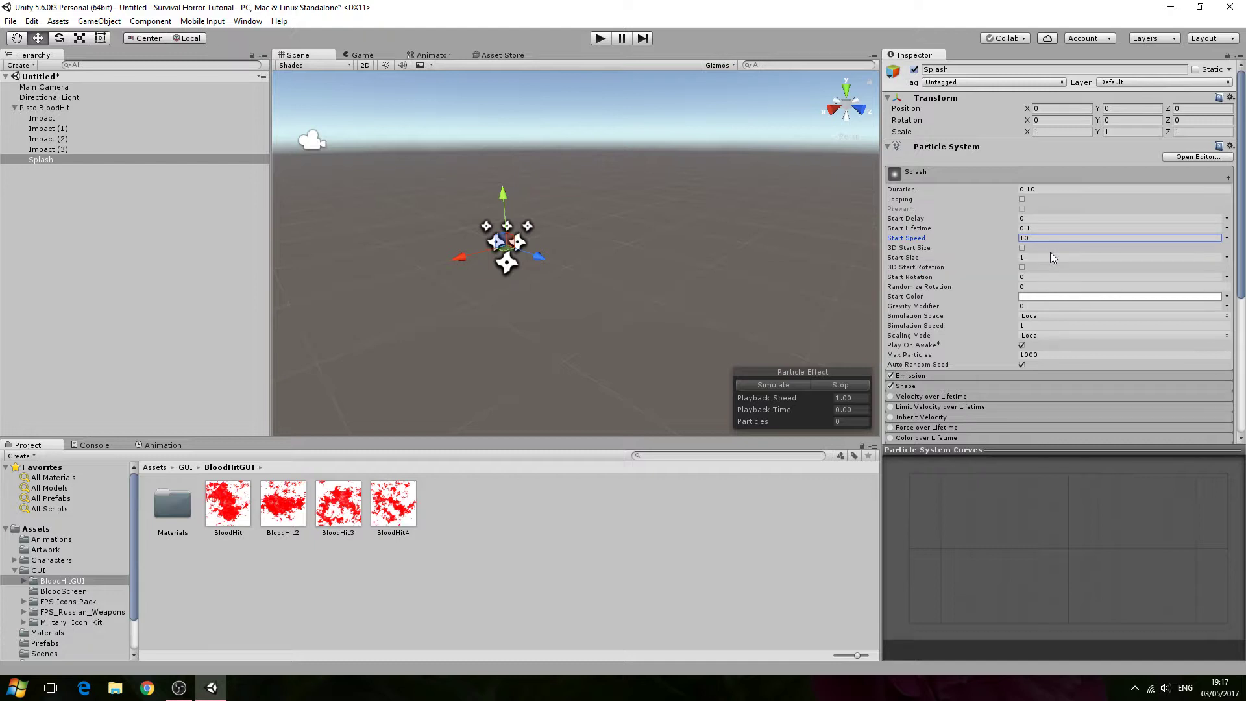
- Set Splash's start color to dark red, hex 7A0000FF
scroll(1047, 263, "down", 2)
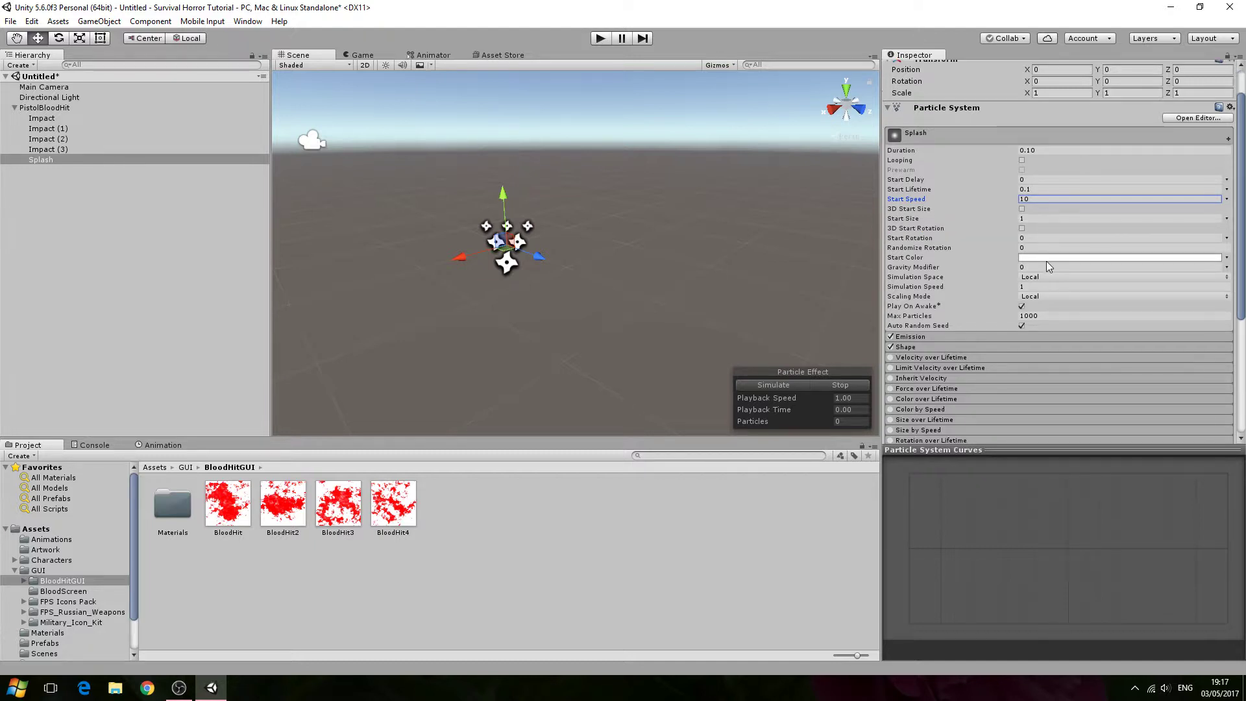
left_click(1050, 257)
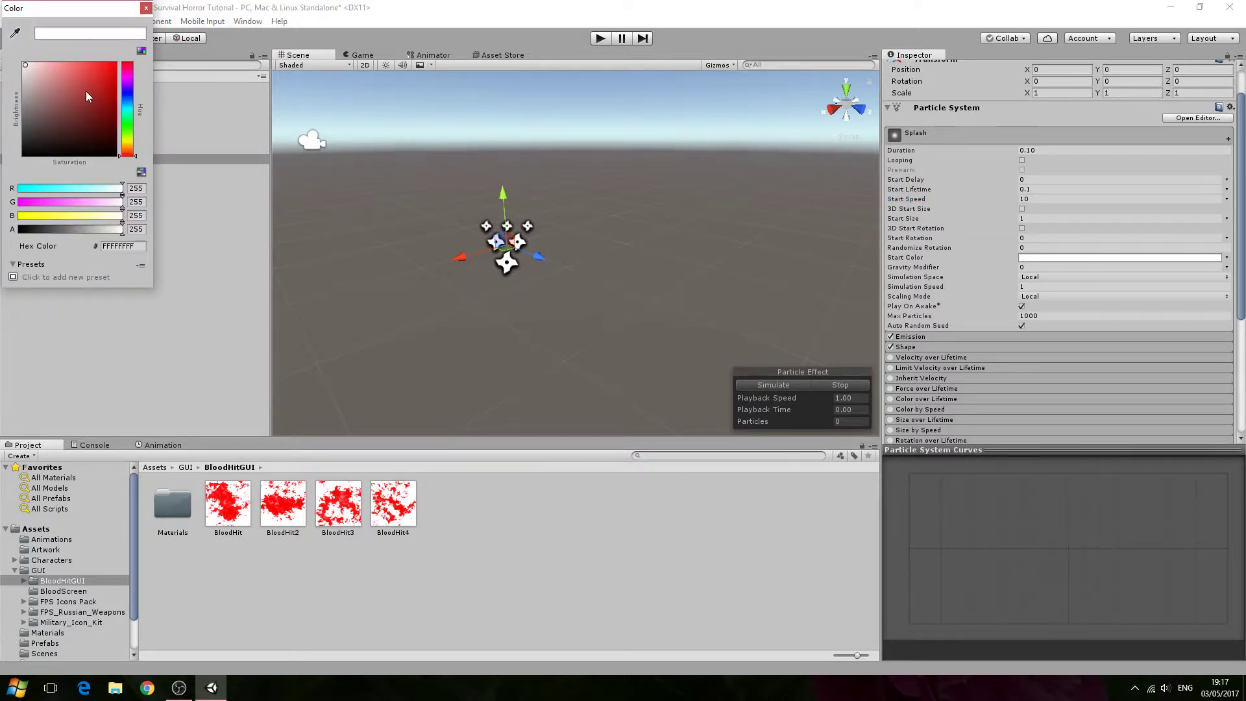
left_click(118, 111)
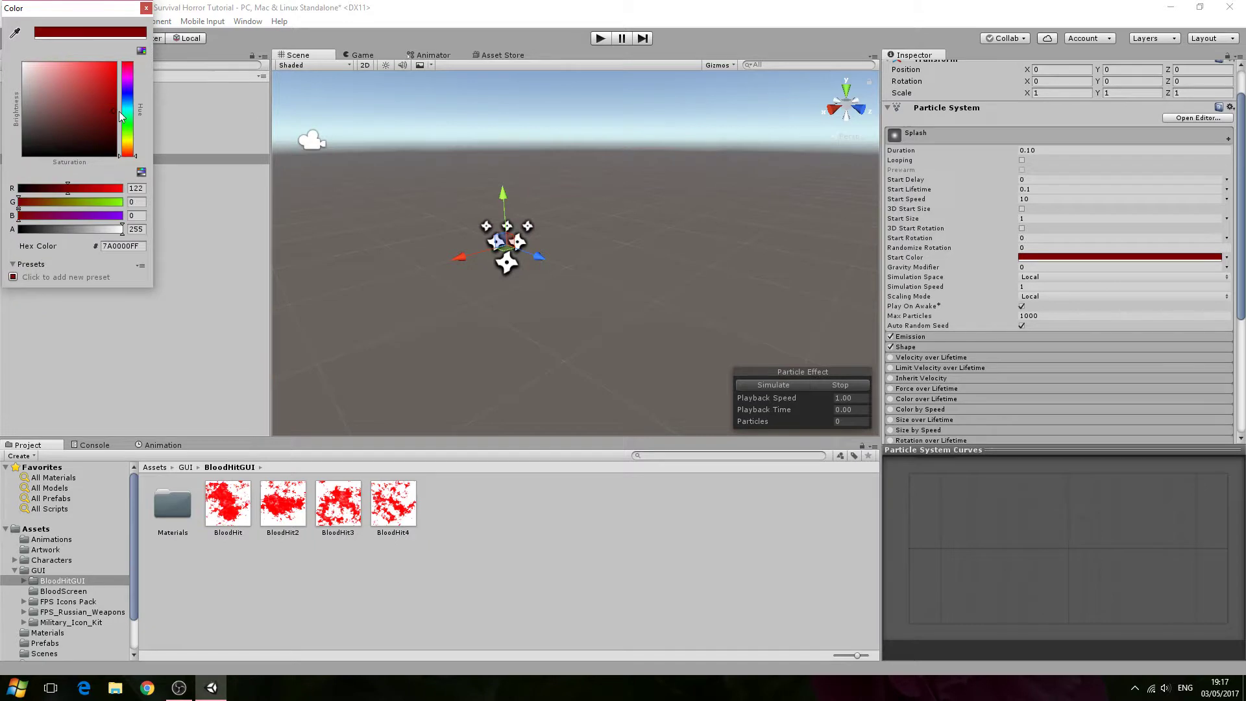
left_click(147, 9)
- Set Splash's emission rate over time to 50 and its max particles to 50
scroll(1015, 318, "down", 2)
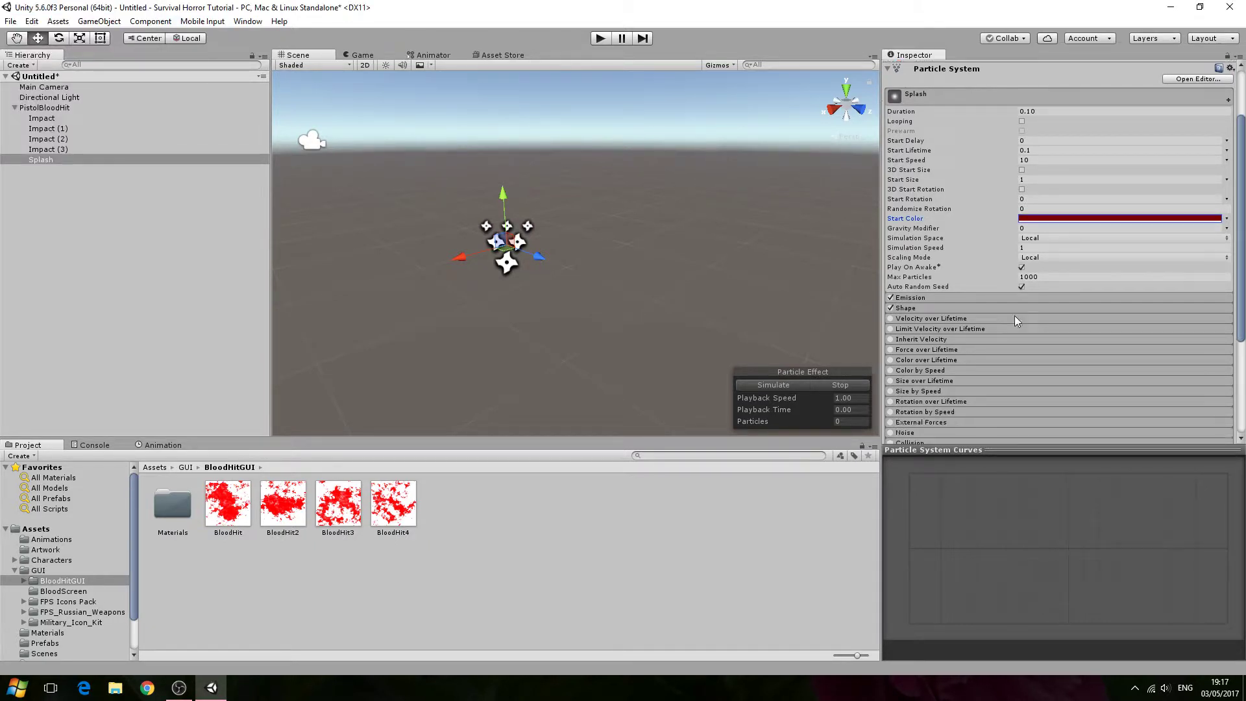
scroll(1014, 316, "down", 2)
left_click(984, 257)
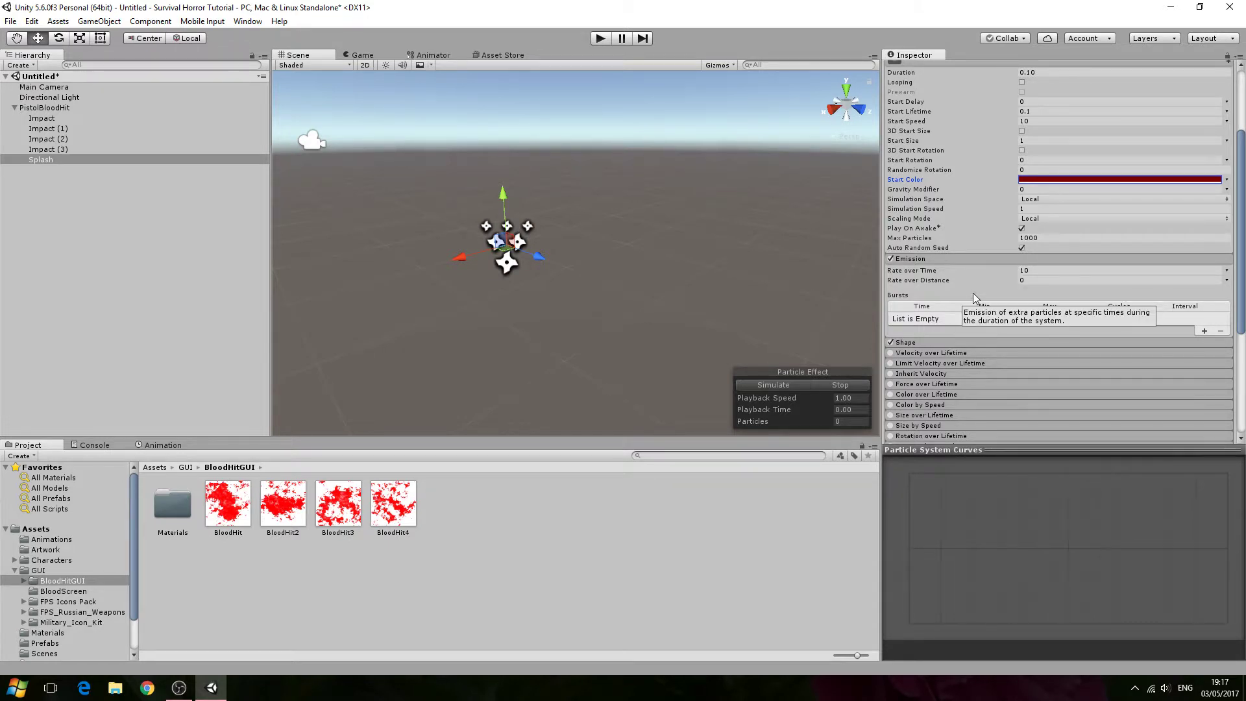
left_click(1036, 280)
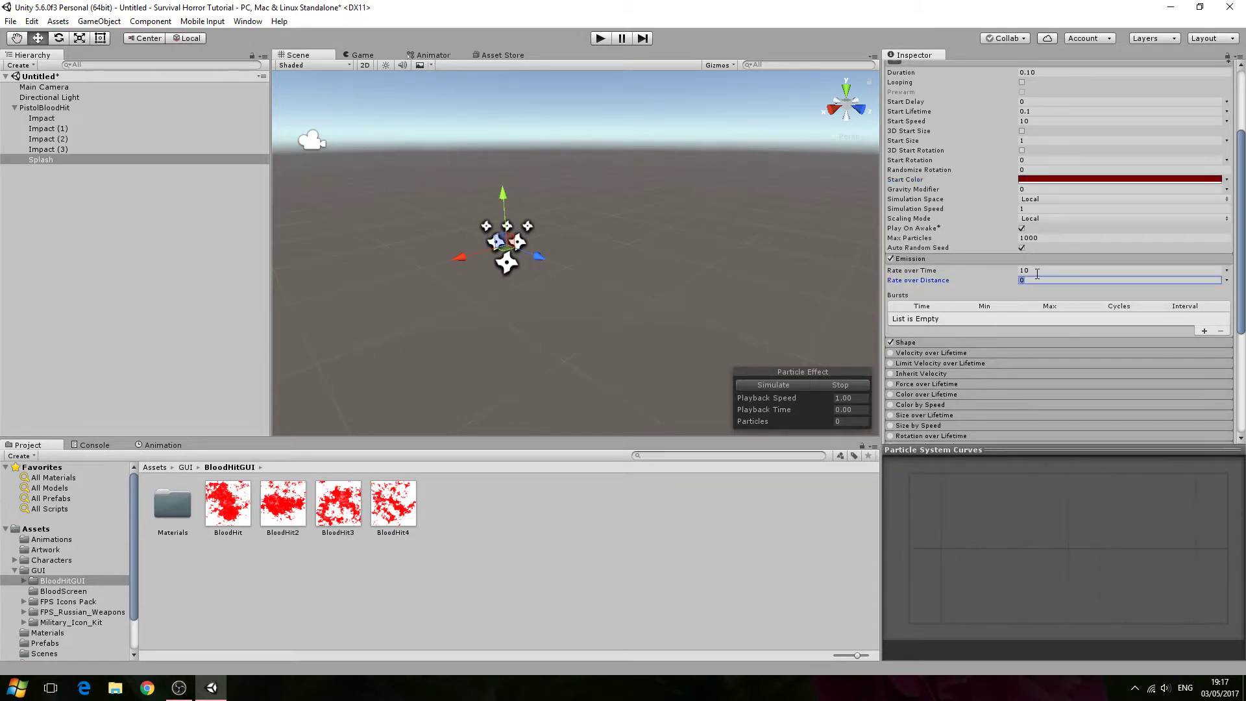
left_click(1038, 272)
type("5")
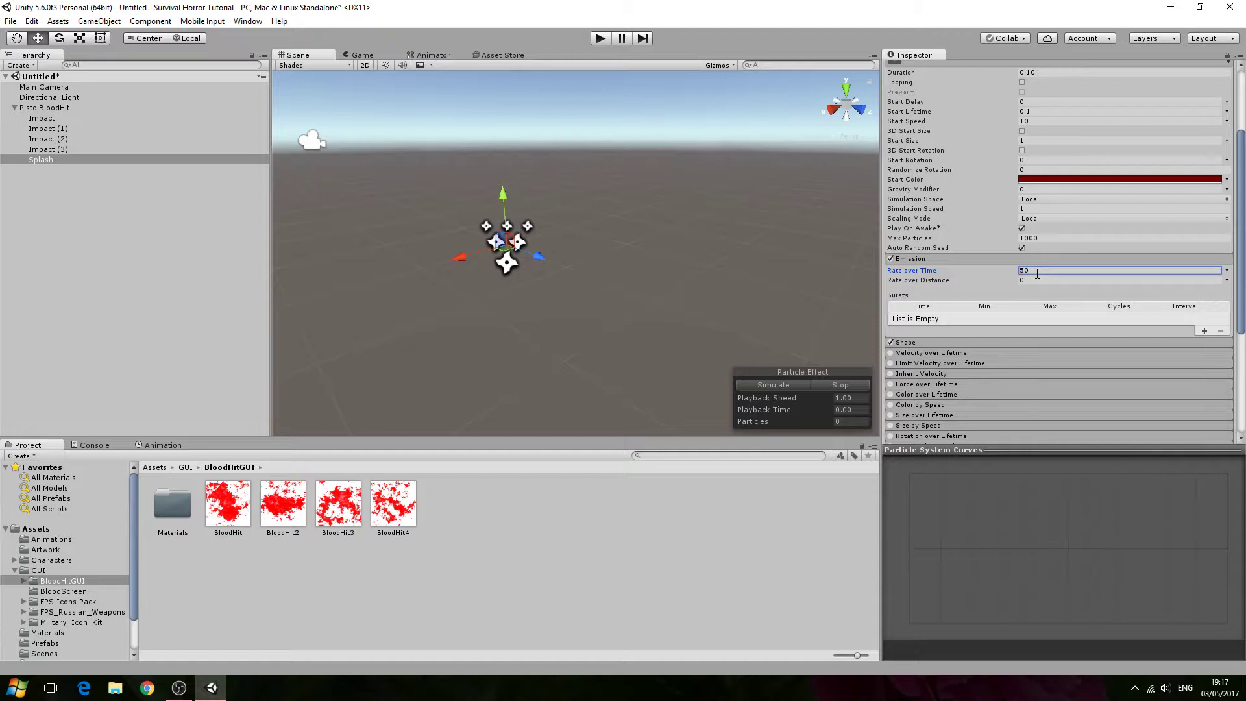
left_click(1038, 238)
type("50")
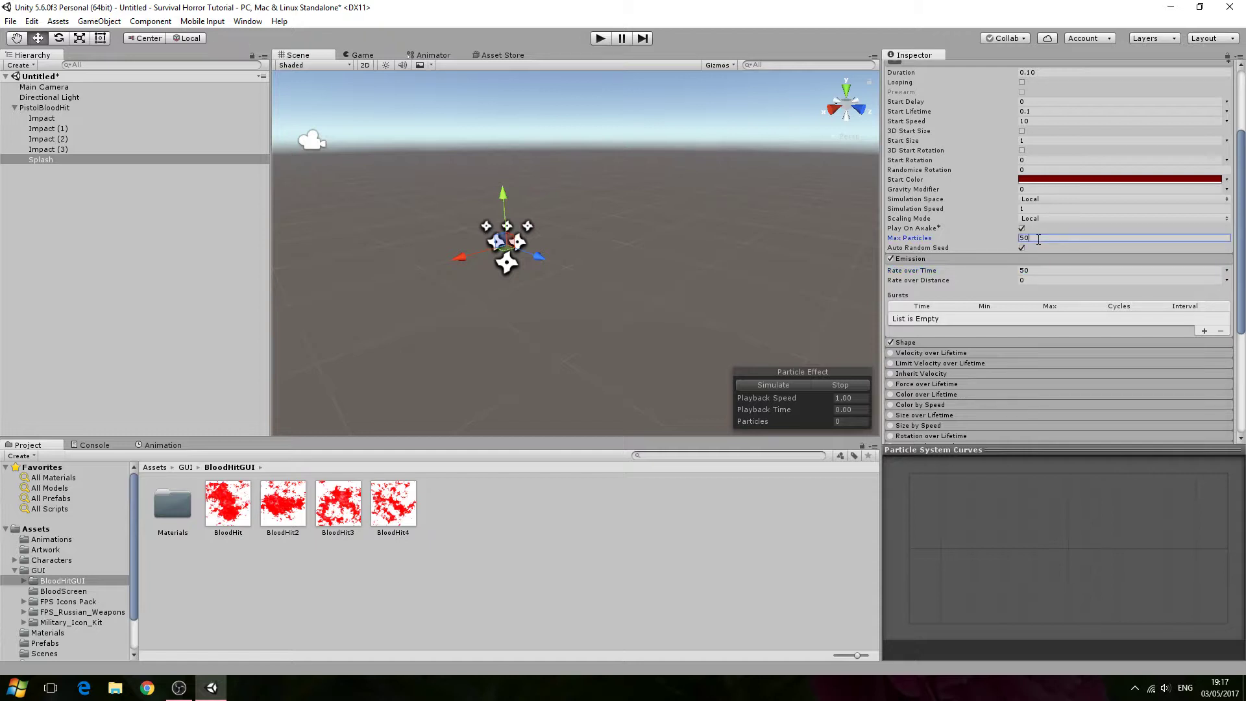
- Give Splash a Cone emitter shape with an angle of 10 and a radius of 0.1
left_click(929, 344)
scroll(1071, 324, "down", 3)
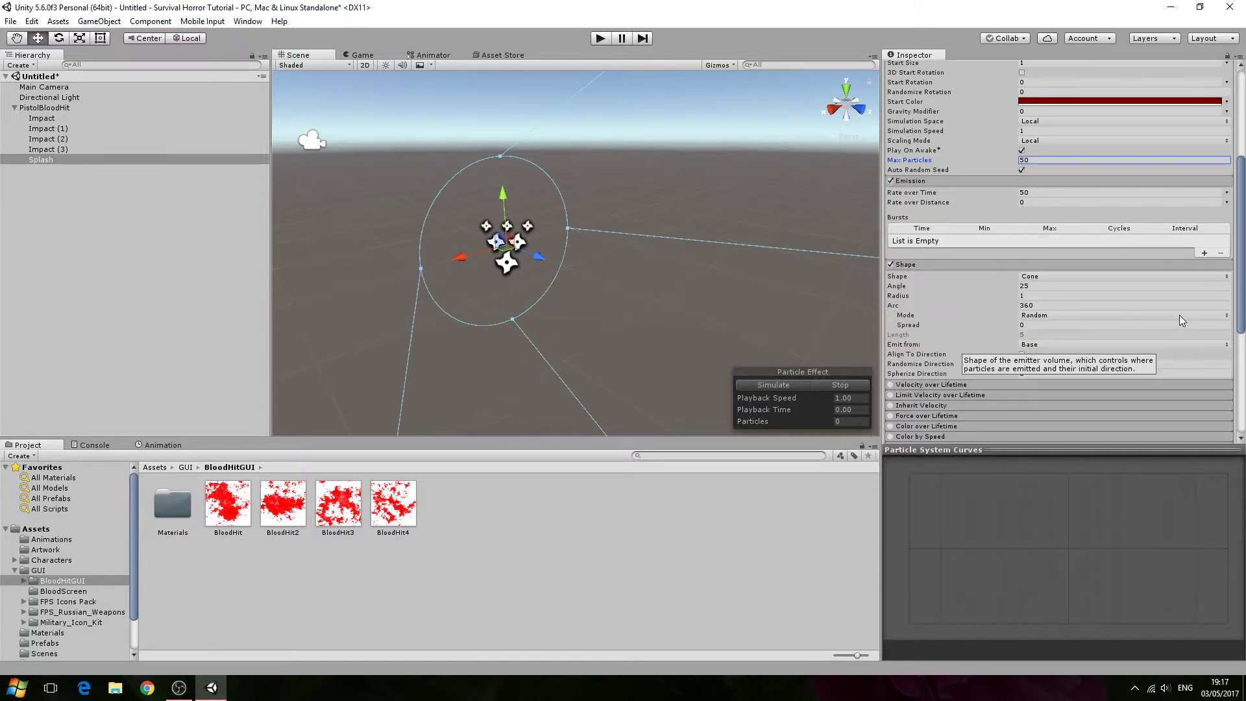
left_click(1185, 278)
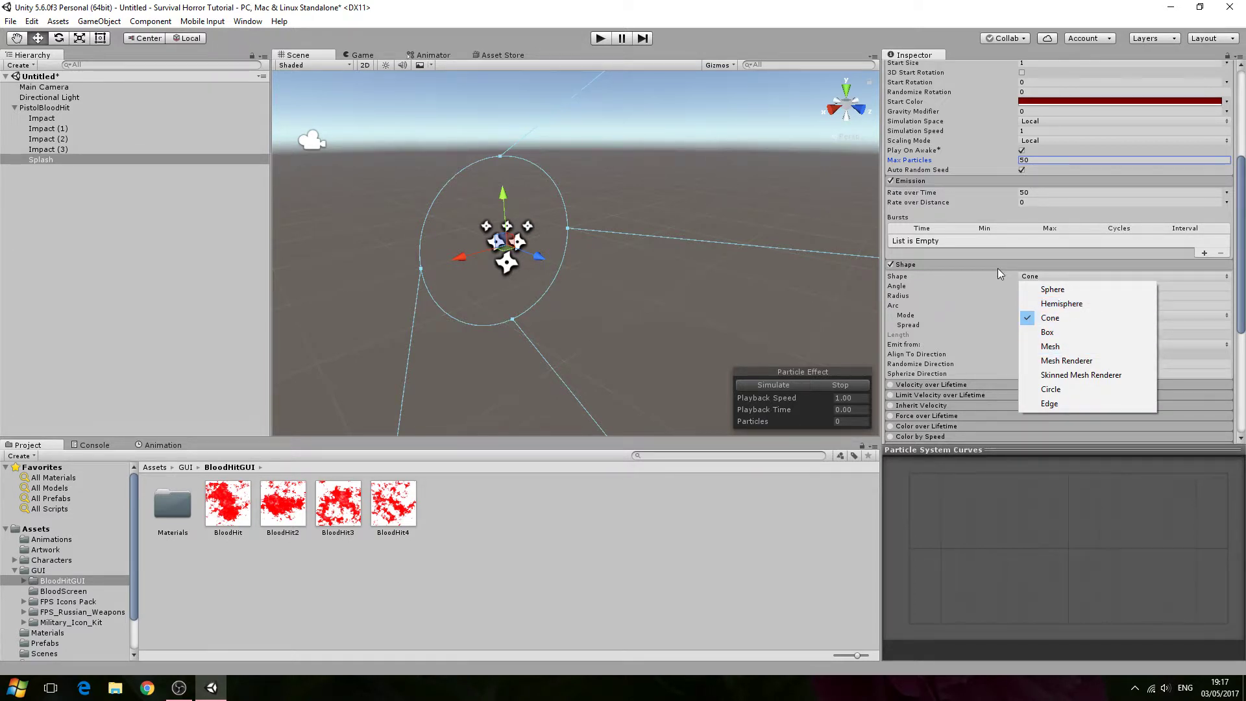
left_click(1089, 318)
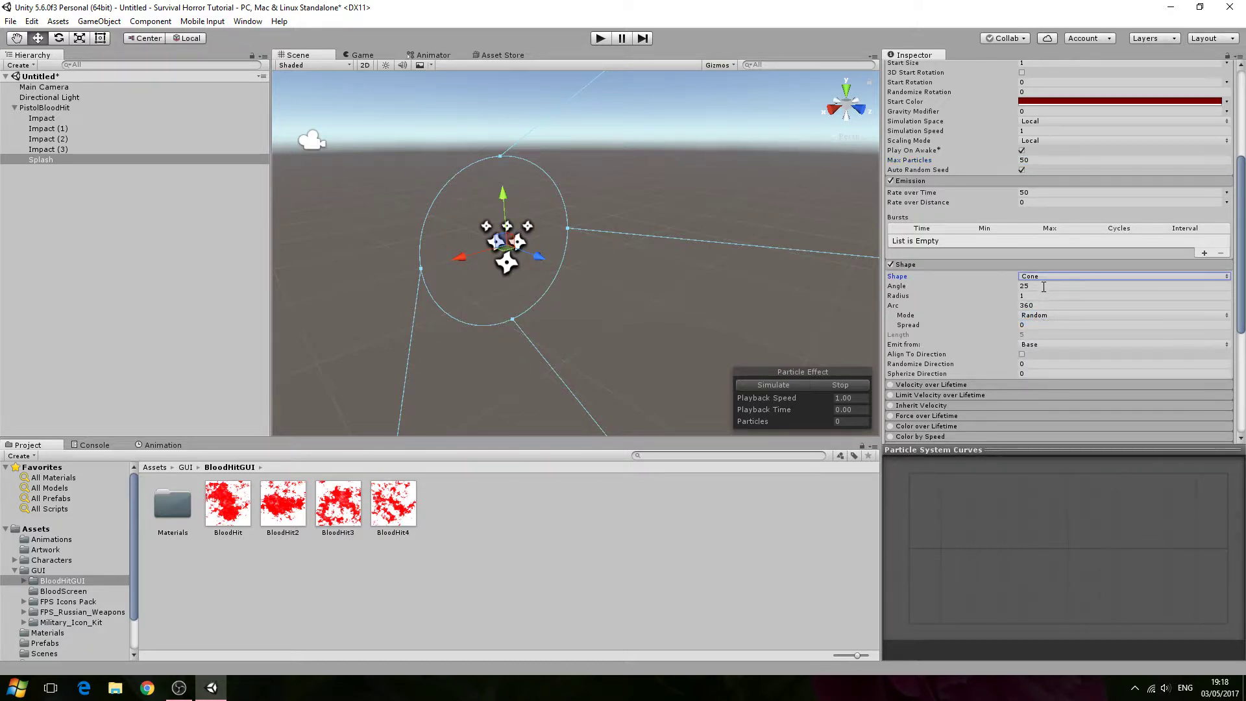
left_click(1043, 286)
type("10")
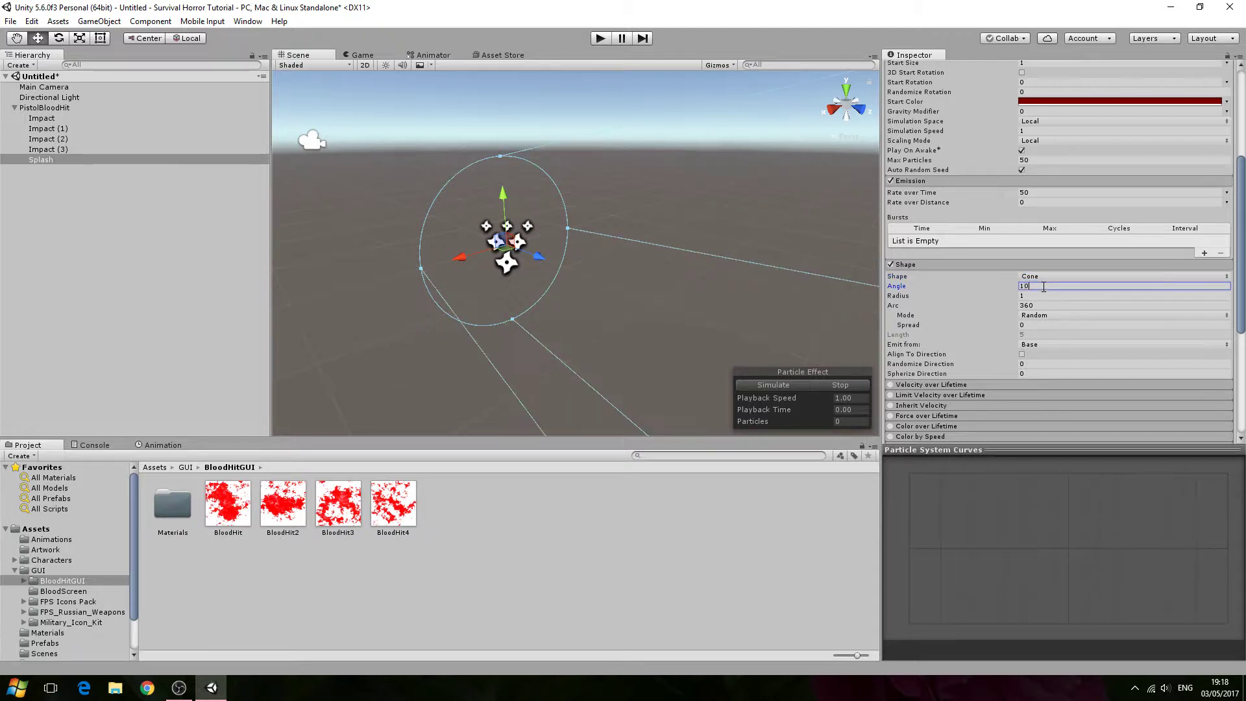
left_click_drag(632, 276, 807, 273, "alt")
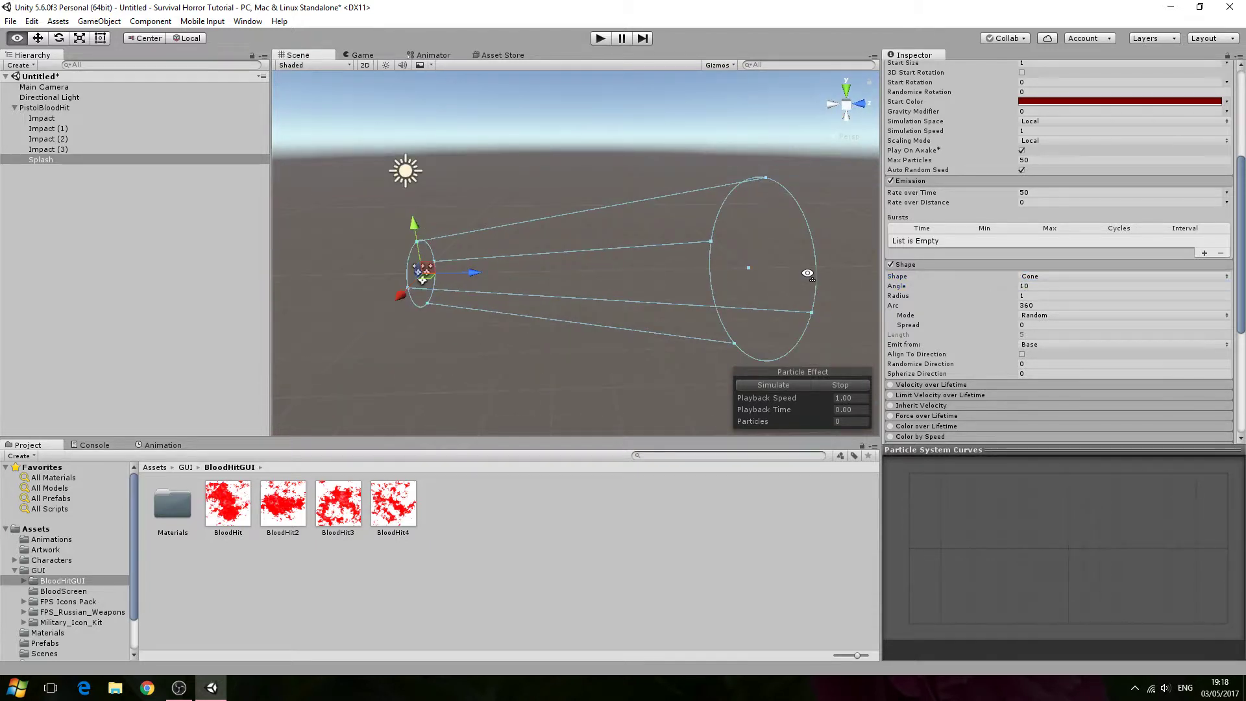
left_click(1037, 295)
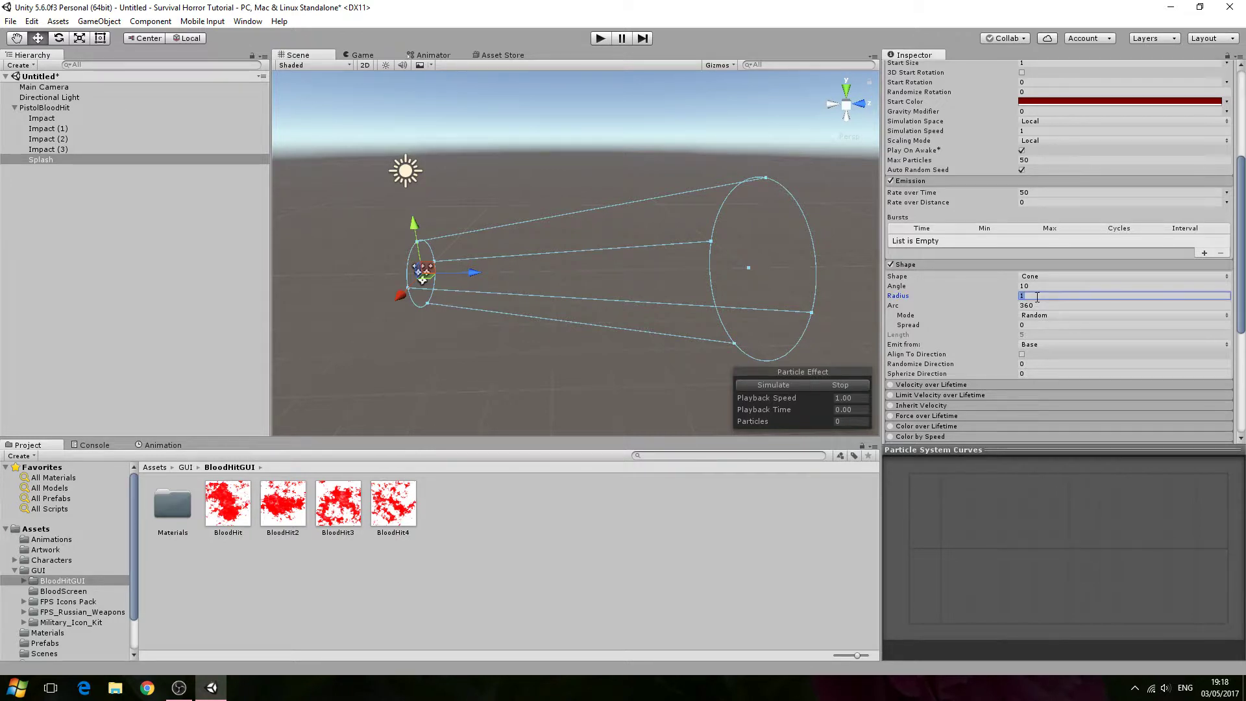
type("0.1")
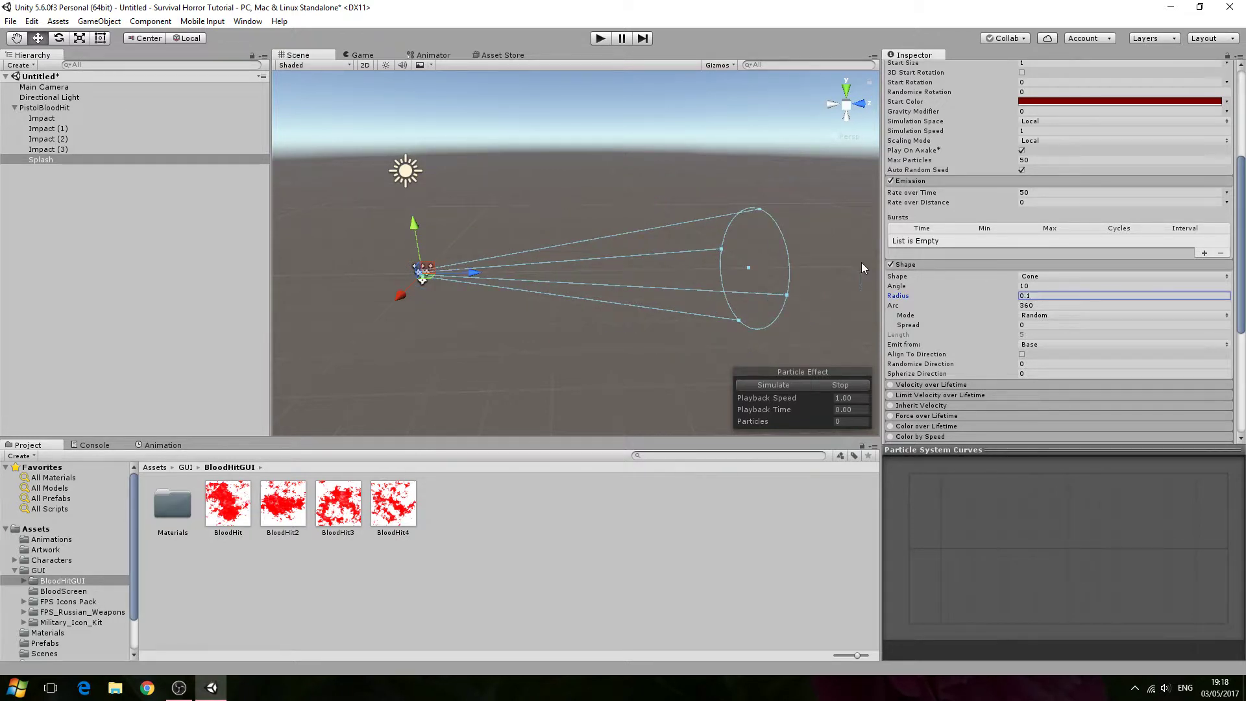
- Try a Shape angle of 5 on Splash, then restore it to 10
right_click_drag(793, 248, 1038, 274)
key("w")
left_click(1041, 286)
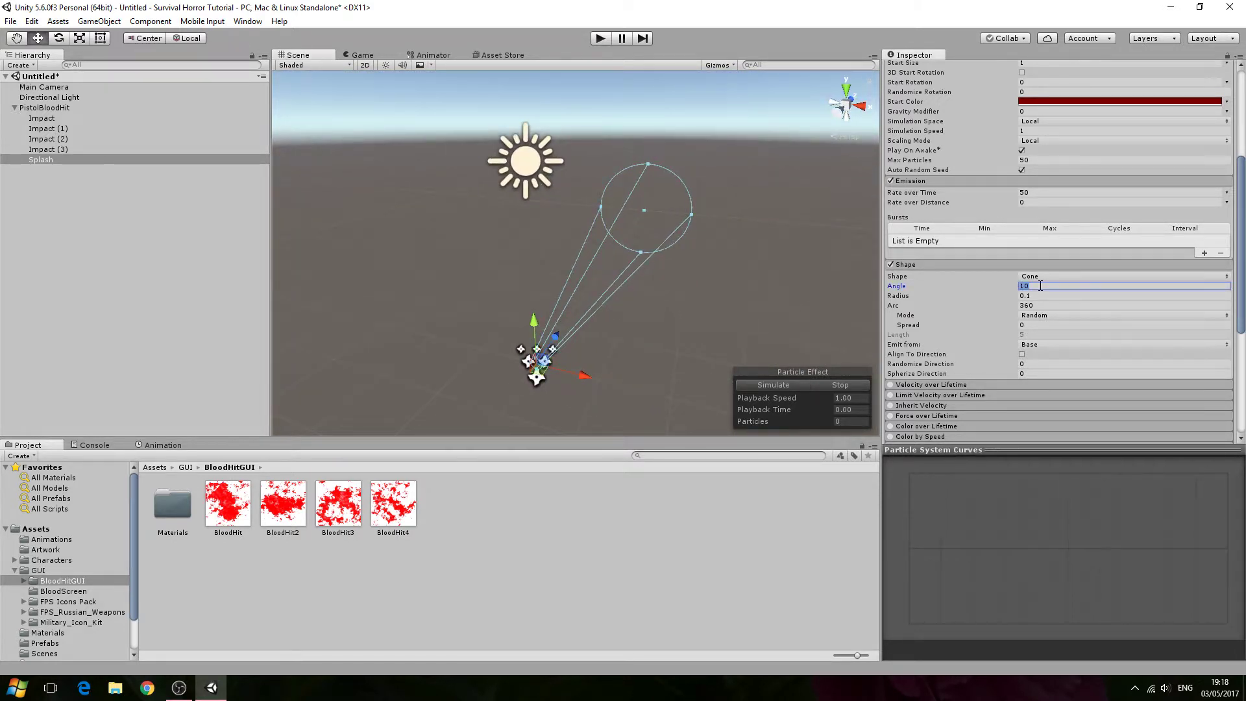
type("5")
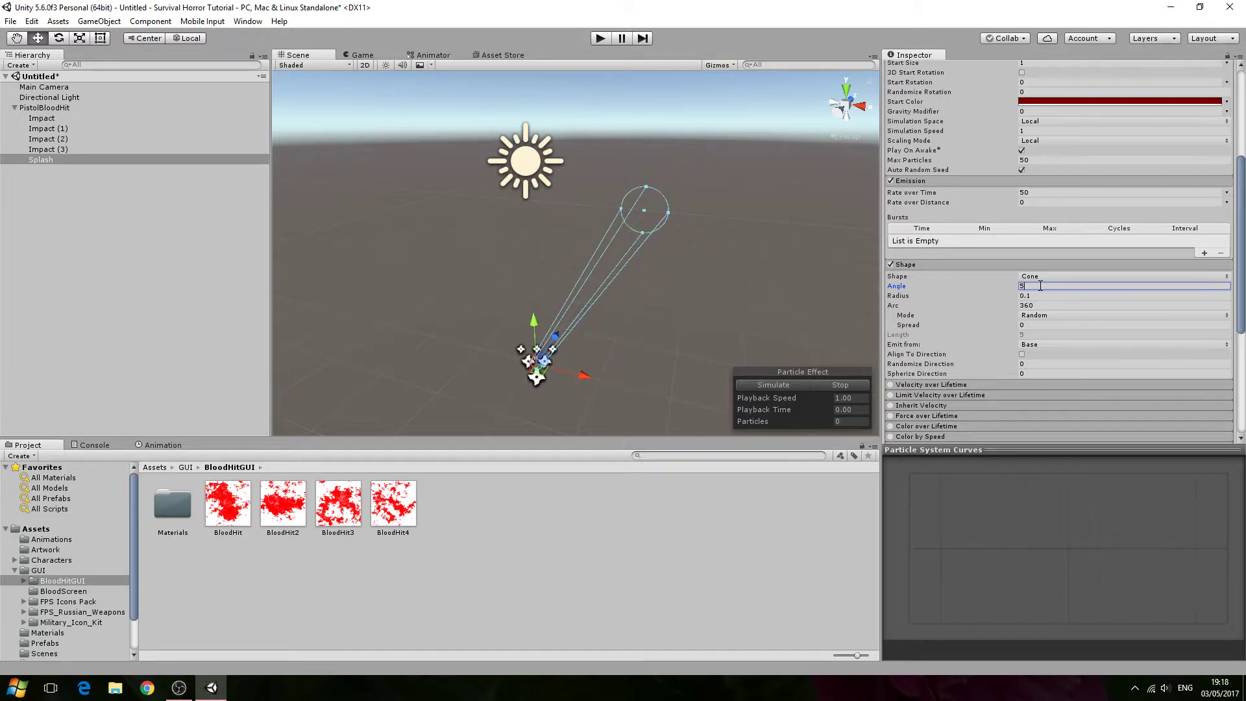
key("BackSpace")
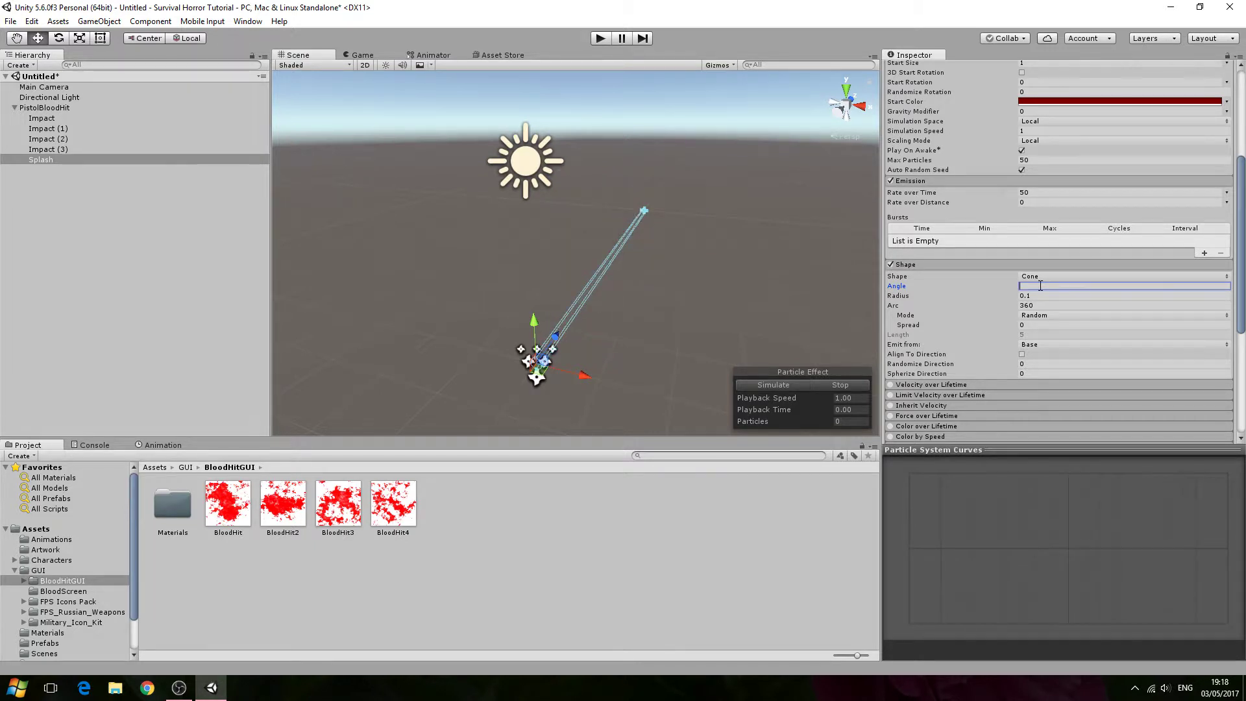
type("10")
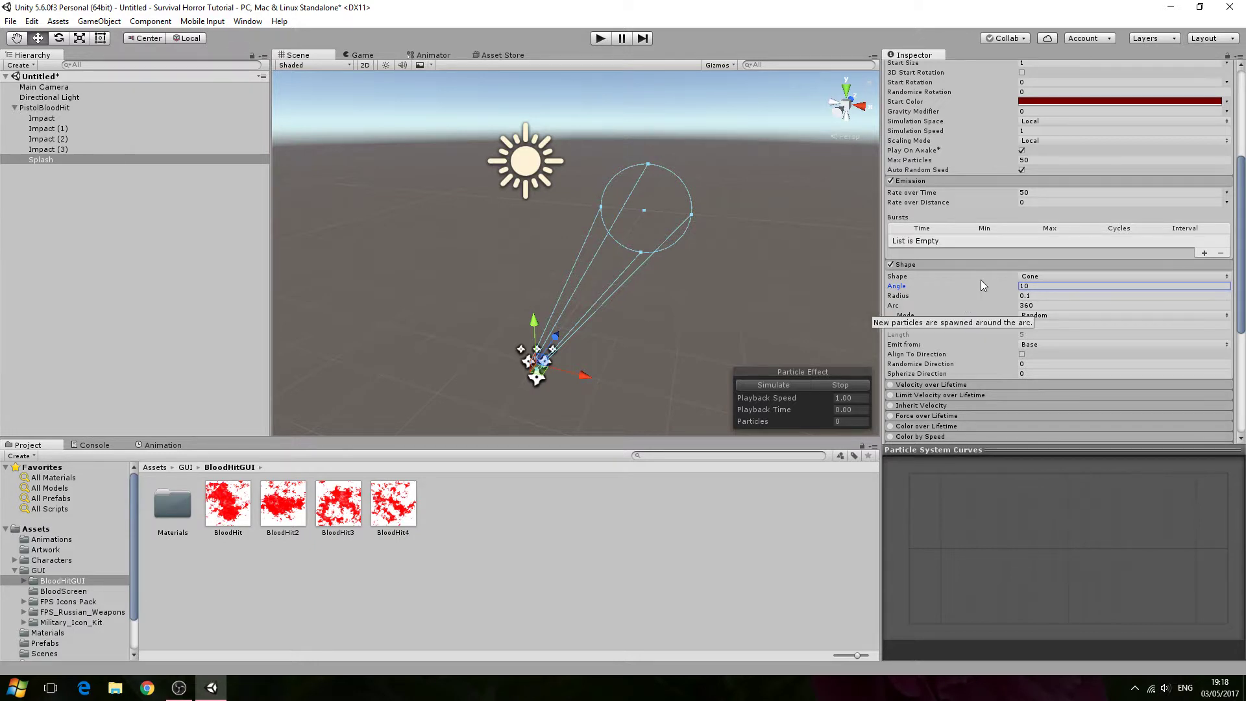
- Set Splash's renderer render mode to Vertical Billboard
scroll(981, 281, "up", 3)
scroll(981, 280, "up", 3)
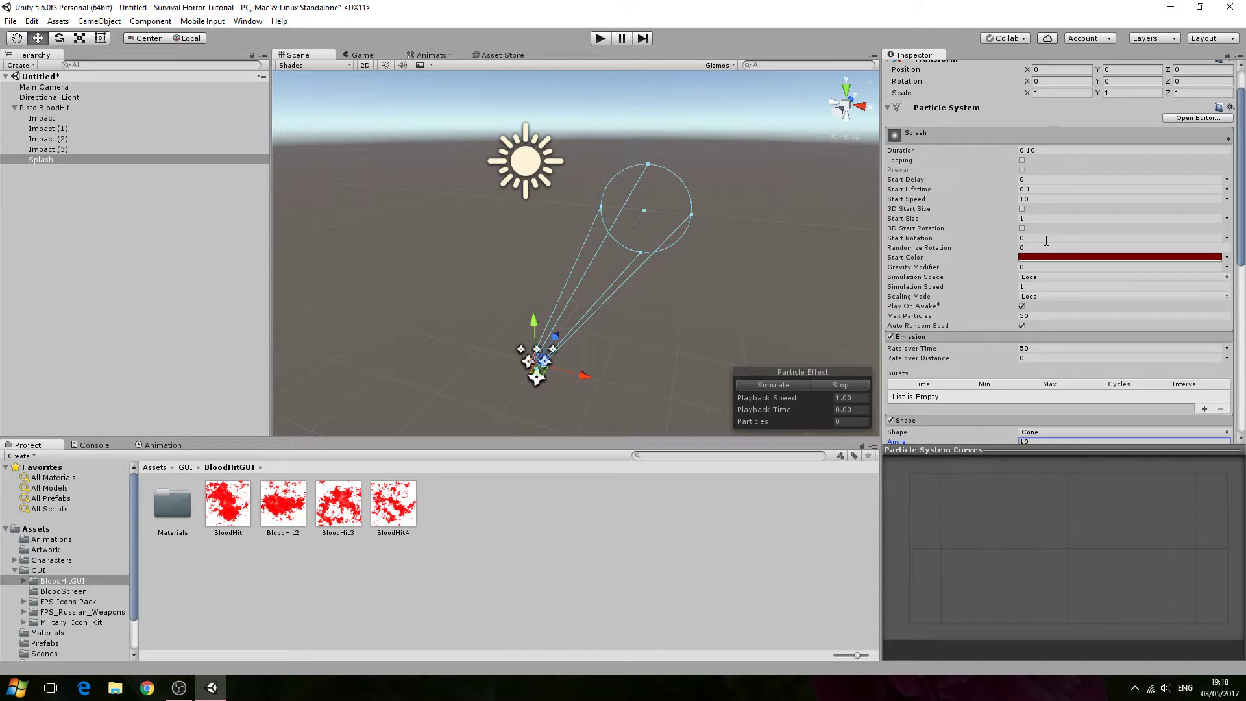
scroll(1046, 240, "down", 15)
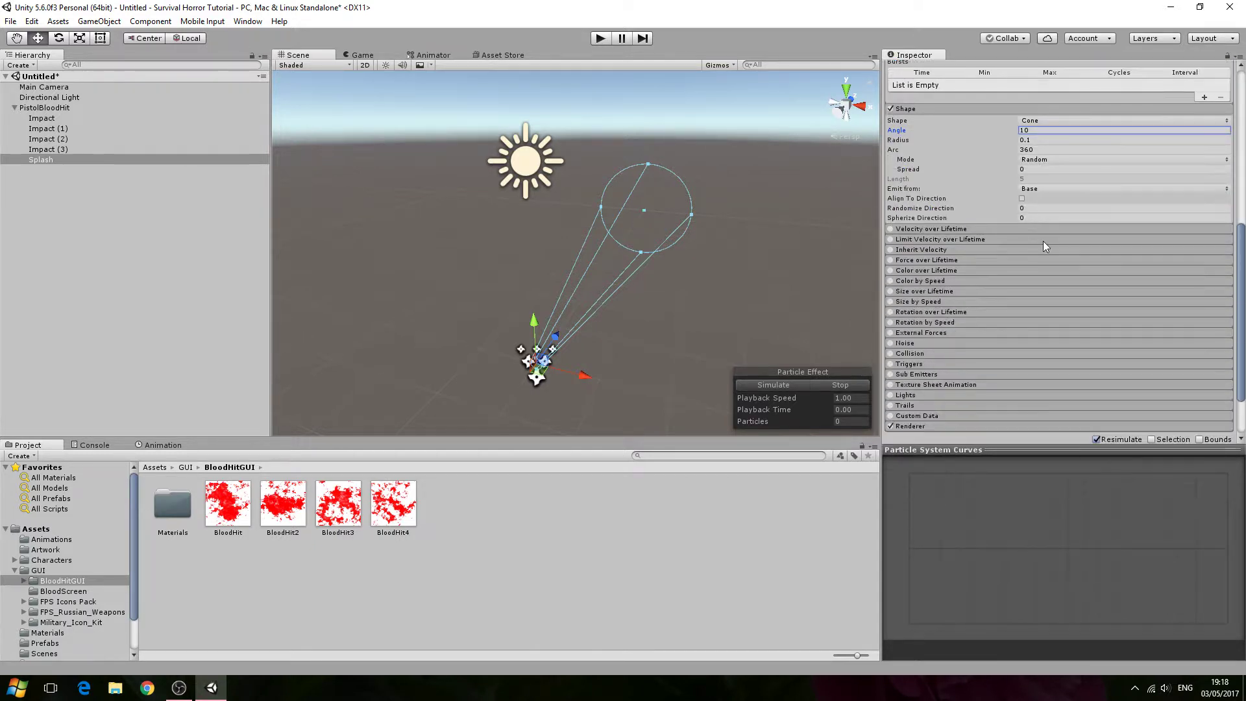
left_click(945, 356)
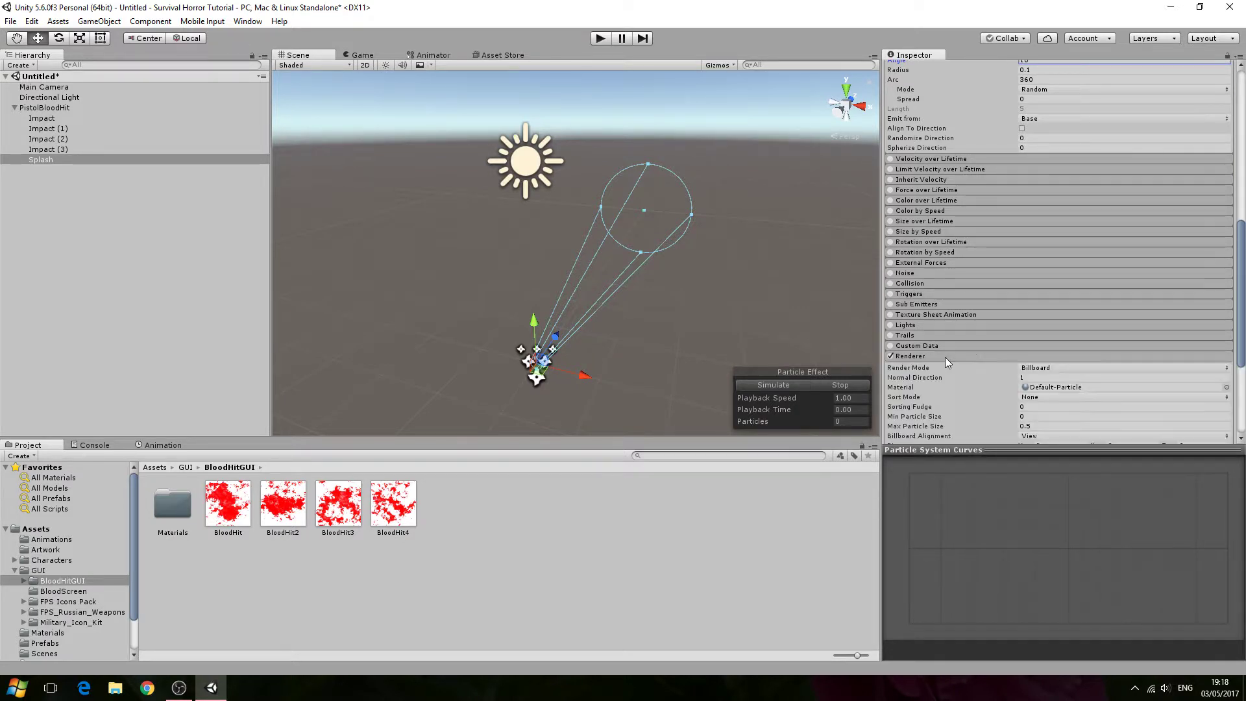
scroll(1015, 346, "down", 4)
left_click(1063, 251)
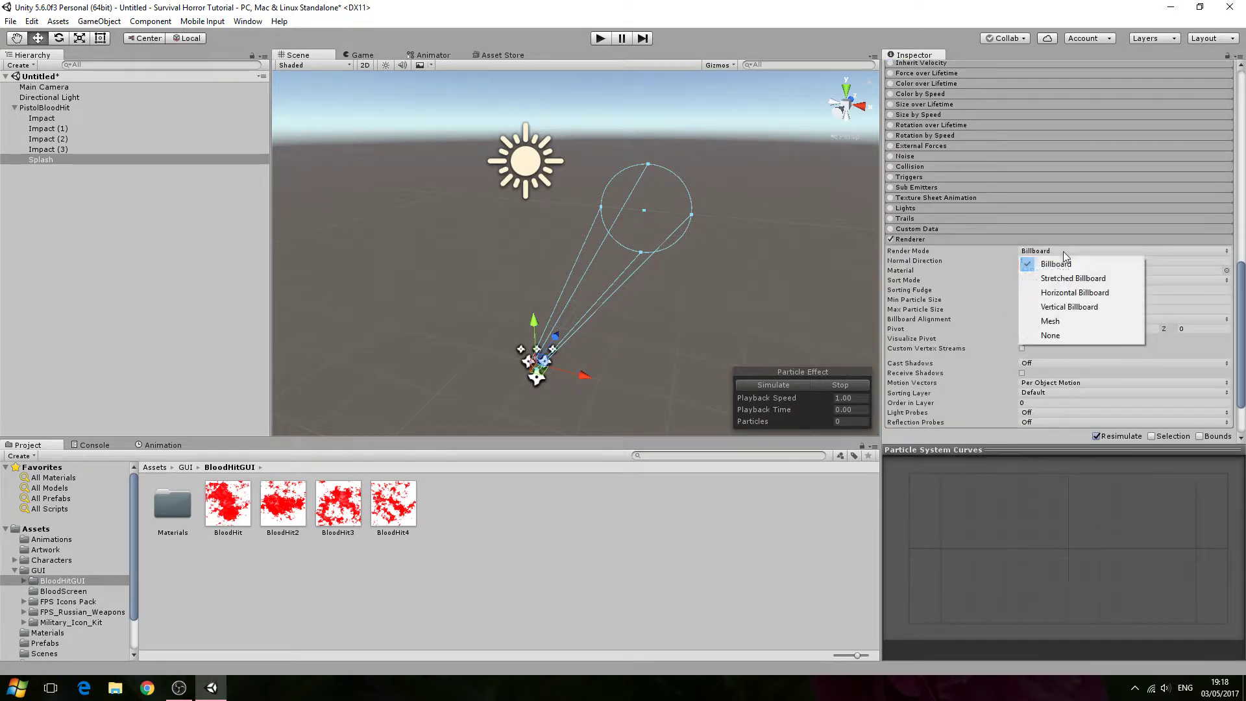
left_click(1065, 308)
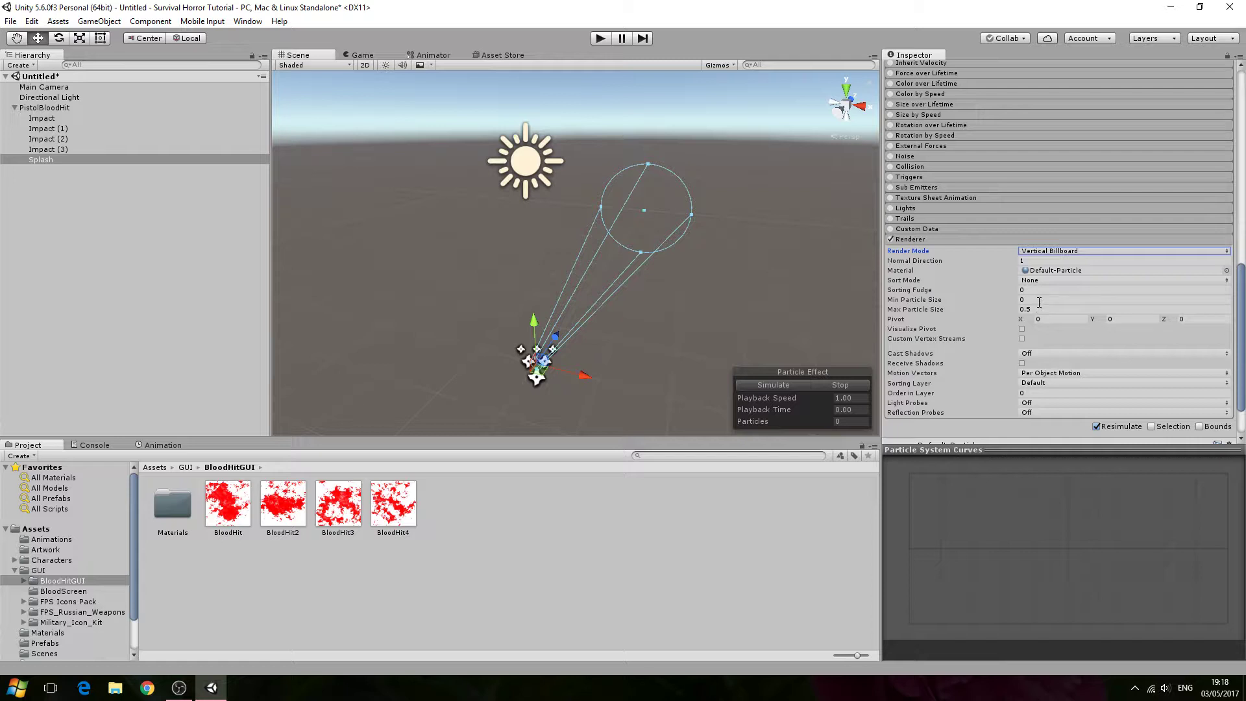
- Set Splash's min particle size to 0.1 and max particle size to 5
left_click(1039, 300)
type("0.1")
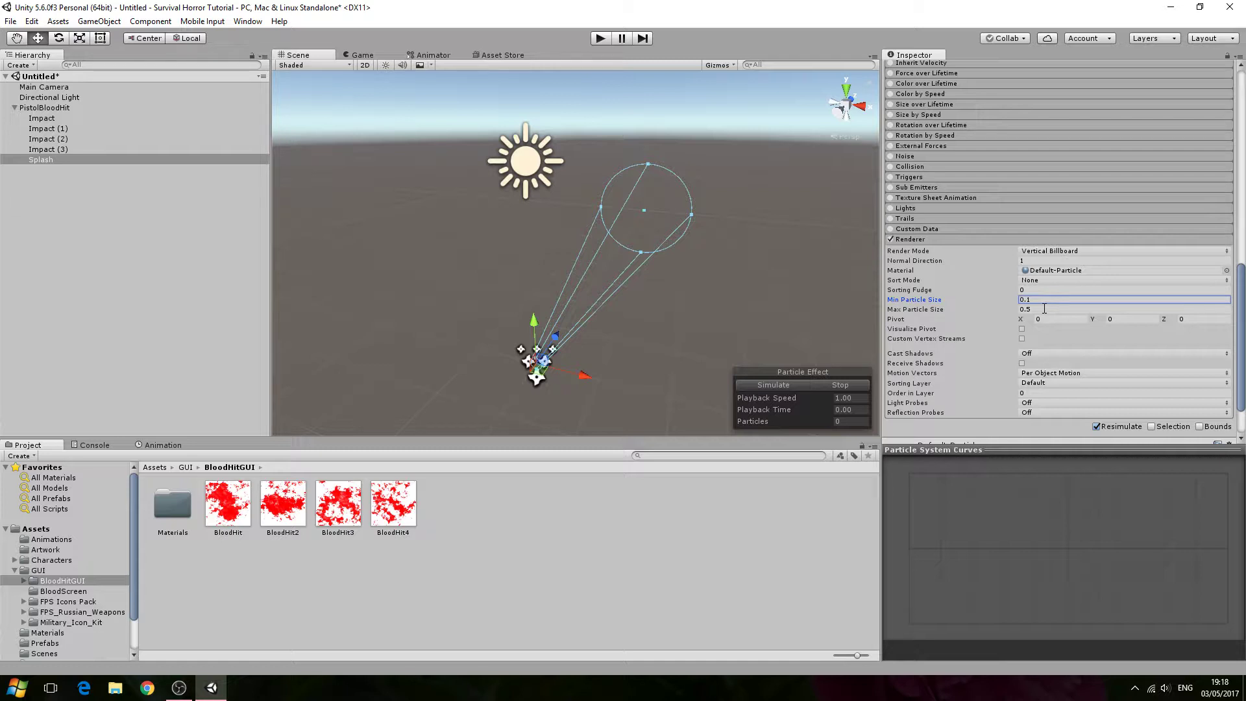
left_click(1044, 309)
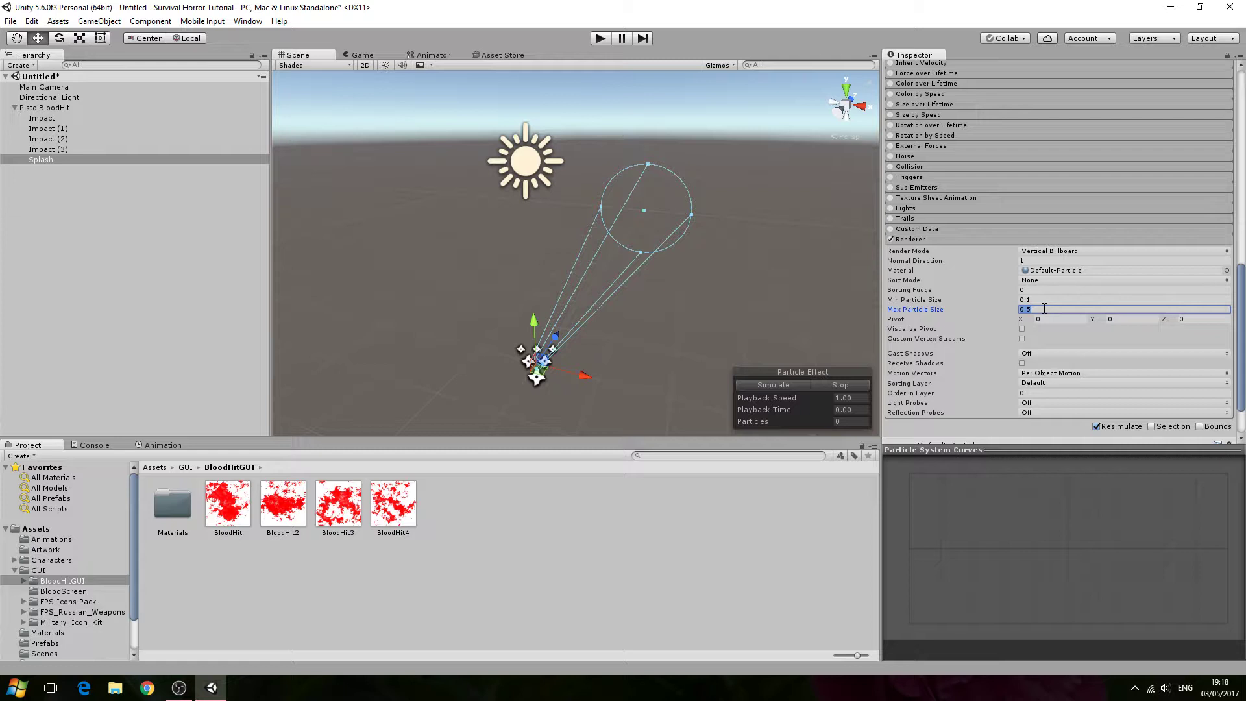
type("5")
- Preview the effect and set Splash's max particle size to 10
left_click(121, 119)
left_click(88, 161)
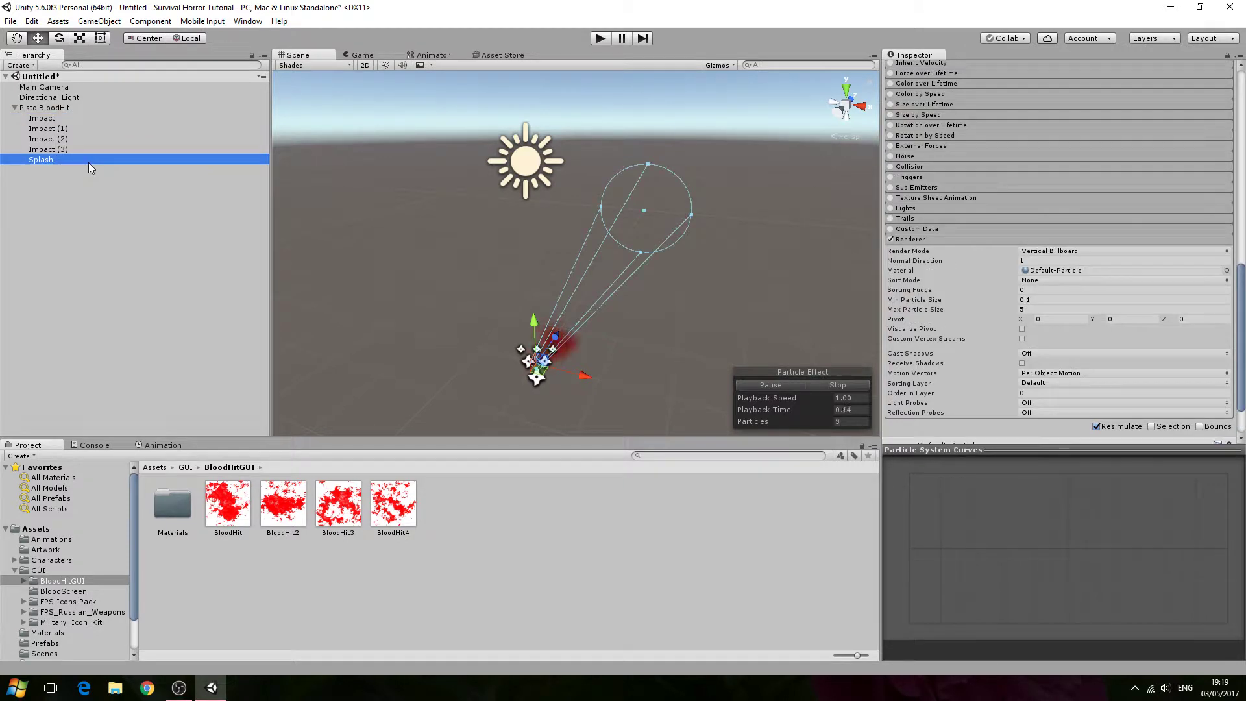
left_click_drag(494, 288, 228, 279, "alt")
left_click(141, 141)
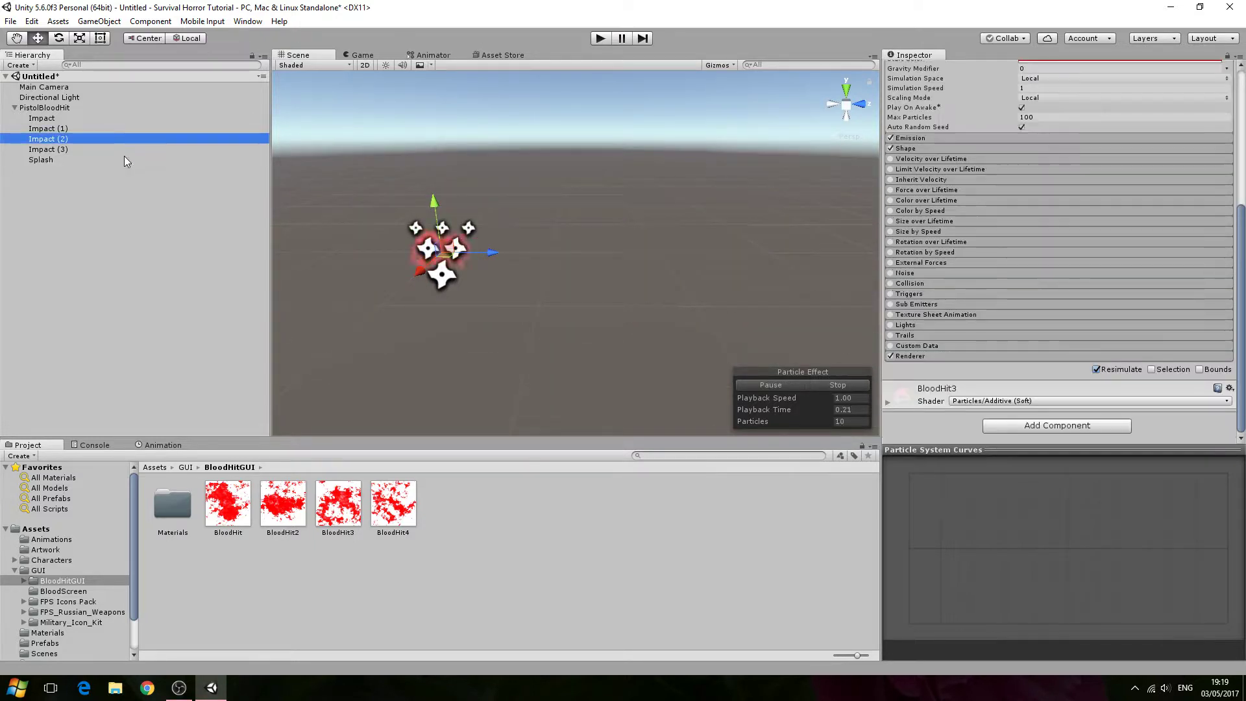
left_click(123, 158)
scroll(908, 337, "down", 10)
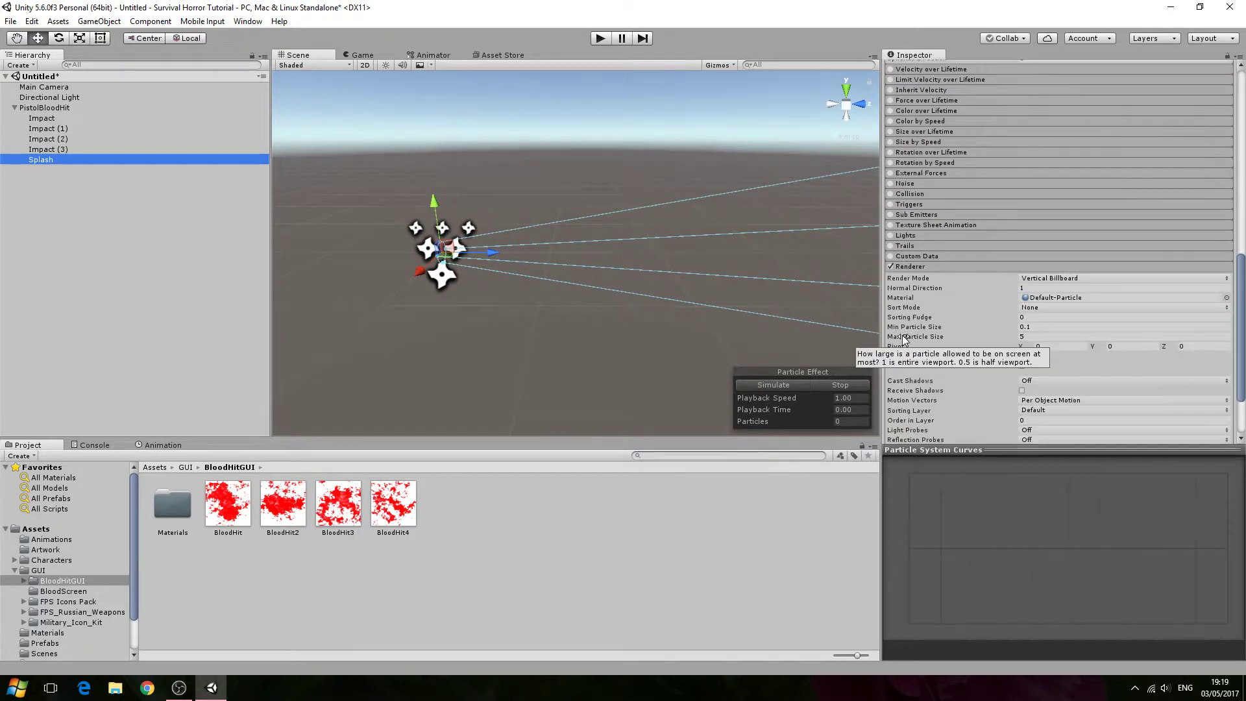
left_click(1025, 252)
type("10")
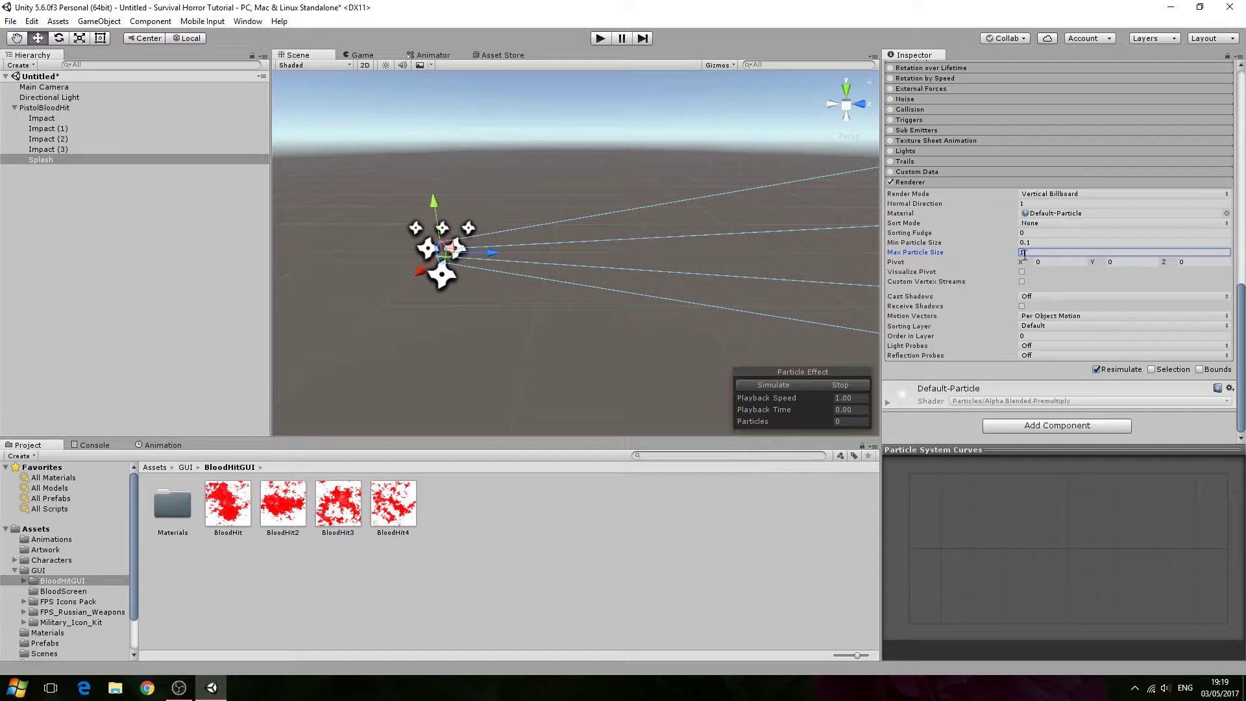
- Assign the BloodHit2 texture as the Splash renderer's material
left_click(156, 139)
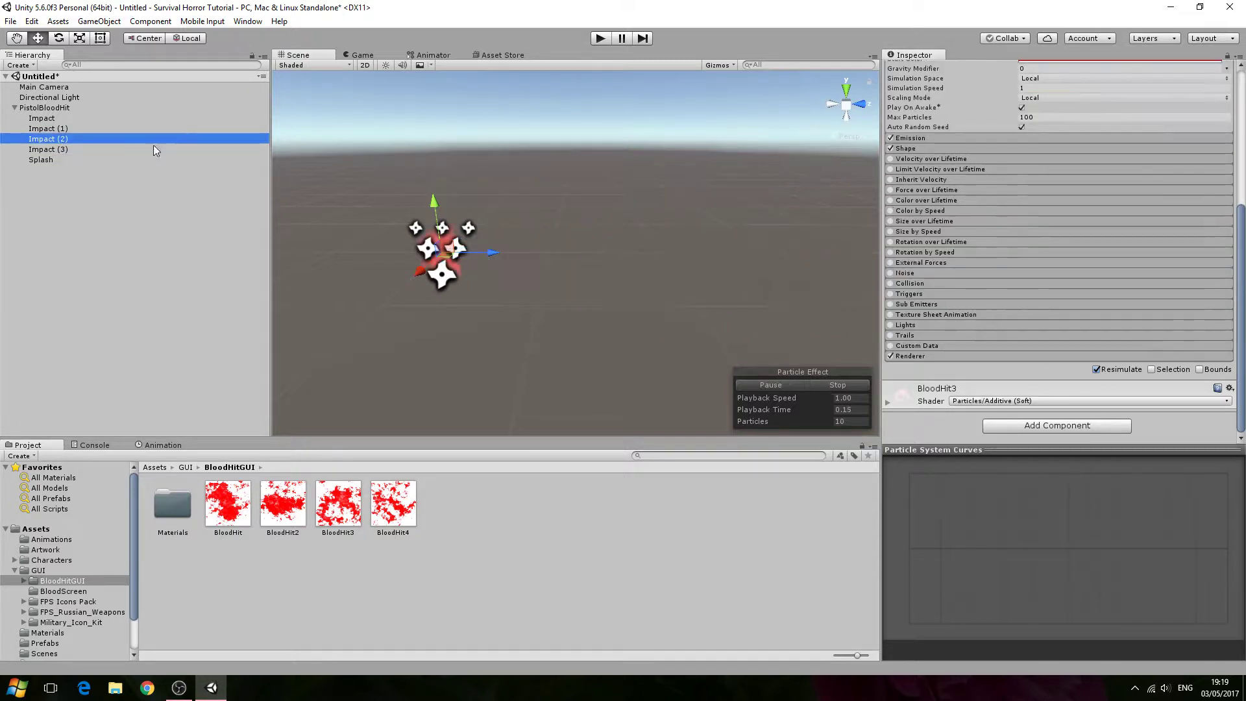
left_click(133, 161)
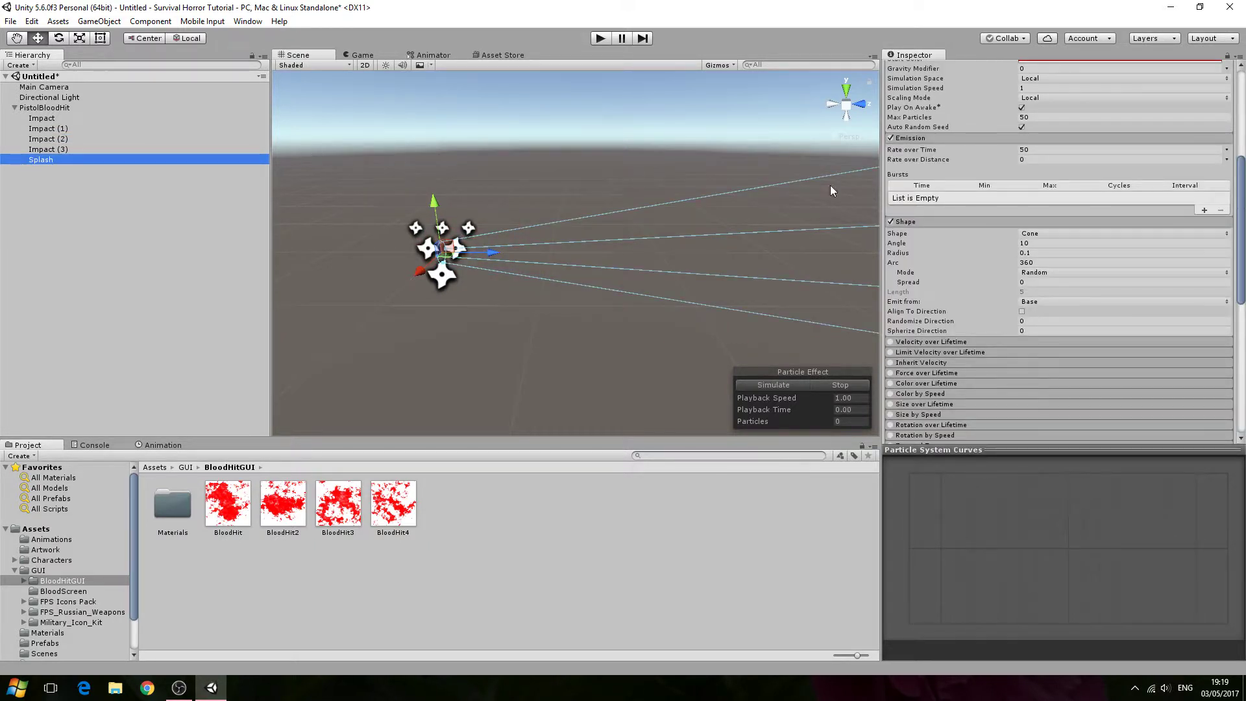
scroll(941, 248, "down", 5)
scroll(952, 352, "down", 4)
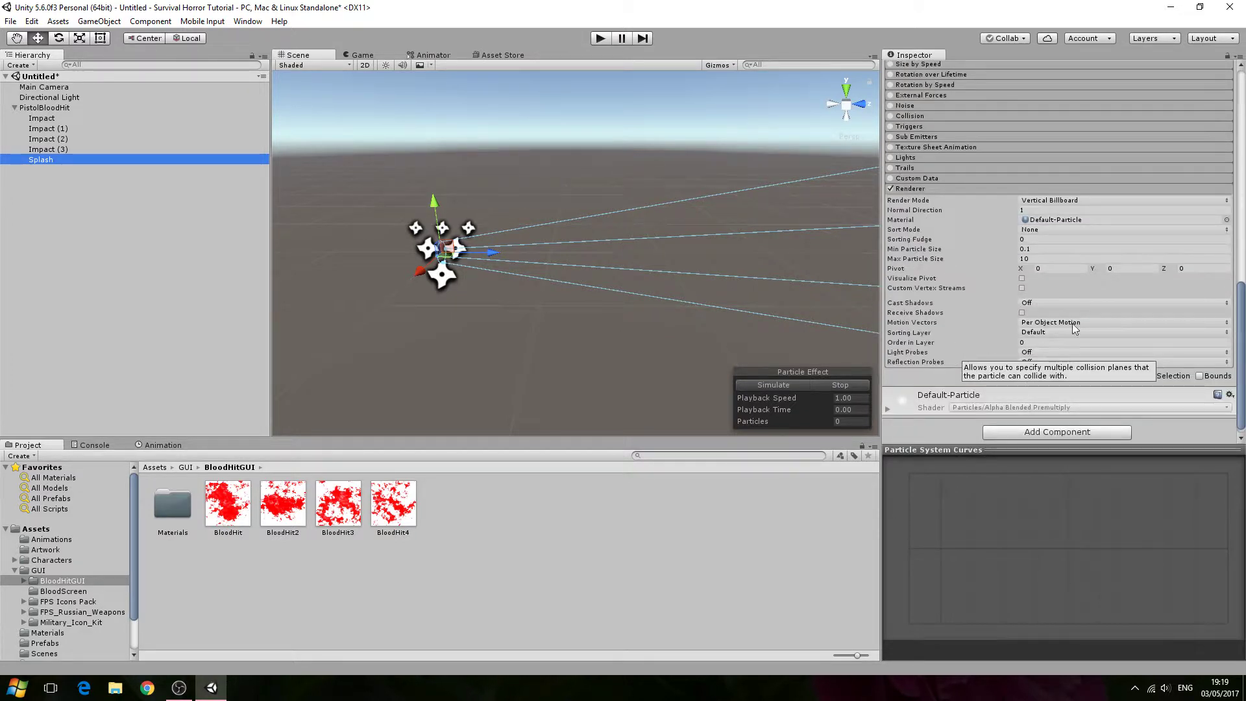
scroll(1072, 323, "down", 1)
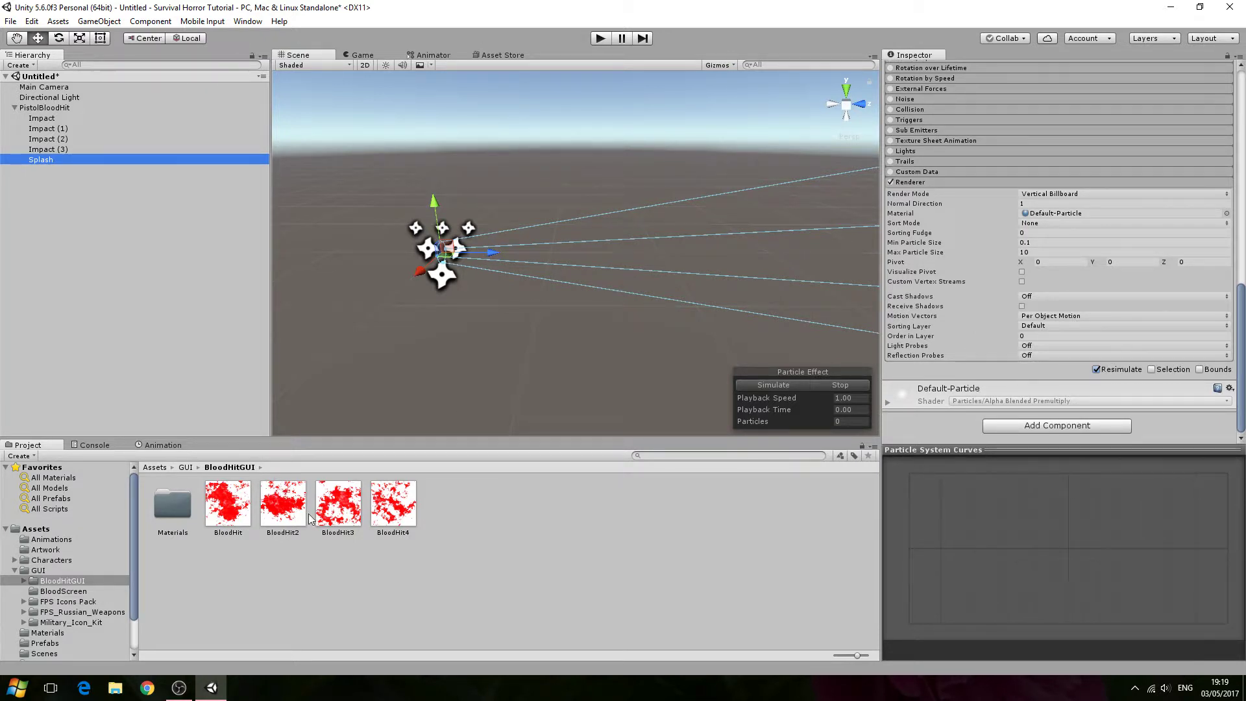
left_click_drag(402, 507, 932, 443)
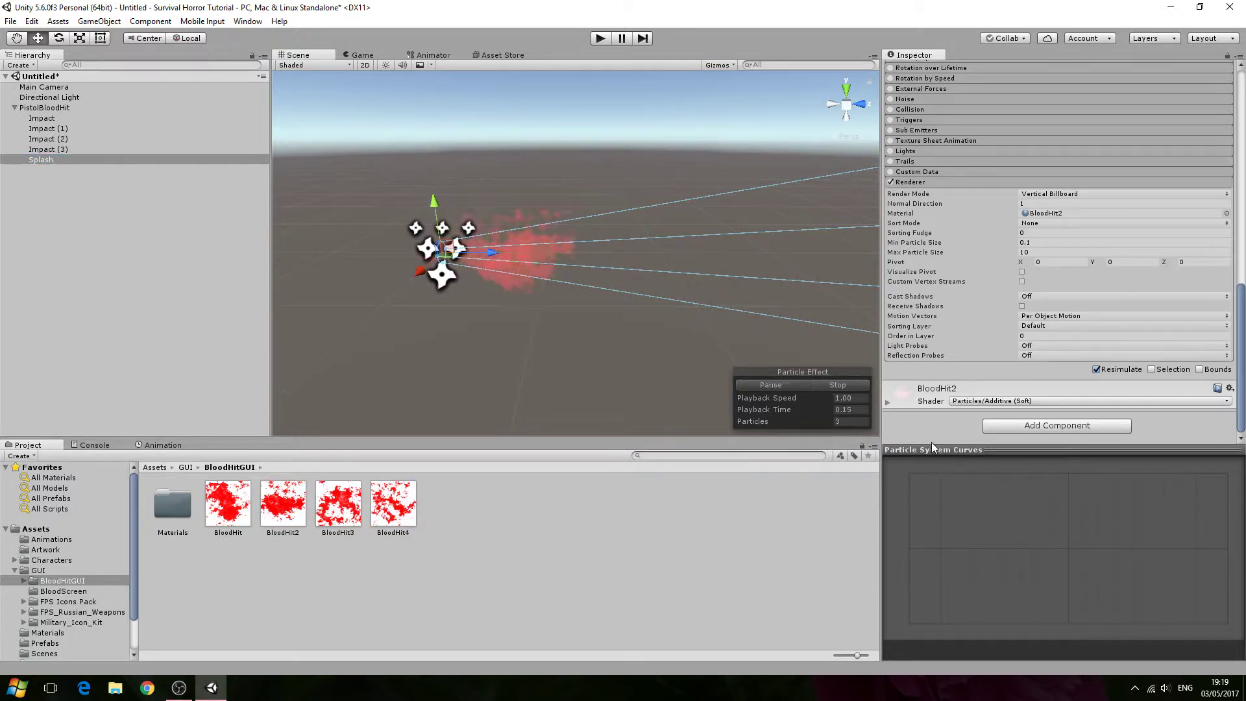
- Preview the effect and review Splash's particle system settings in the Inspector
left_click(49, 128)
left_click(49, 162)
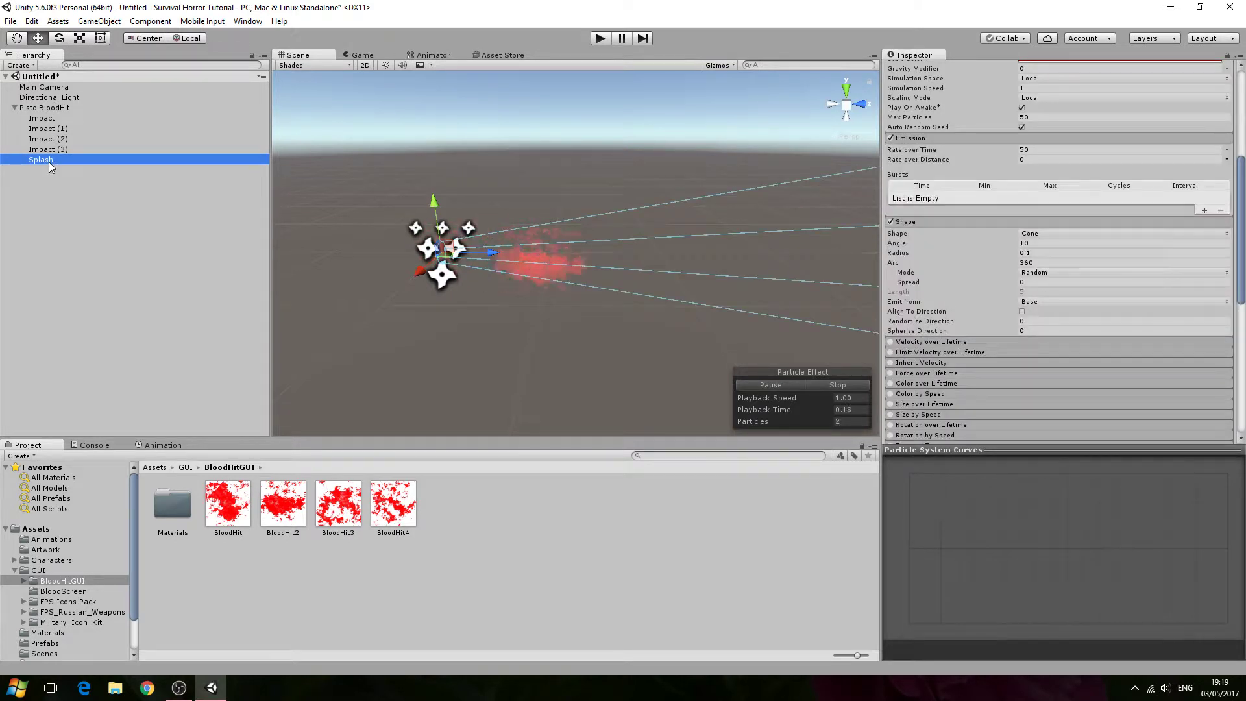
scroll(1060, 294, "up", 6)
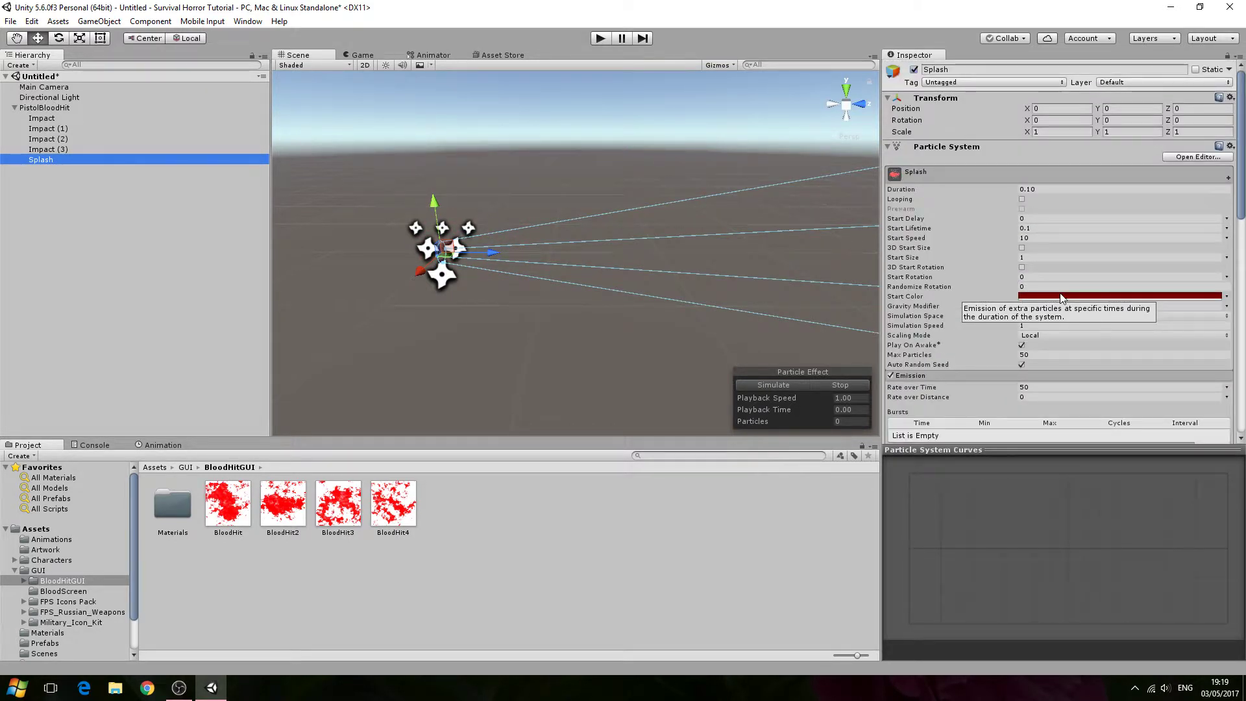
scroll(1062, 297, "down", 2)
scroll(1052, 353, "down", 3)
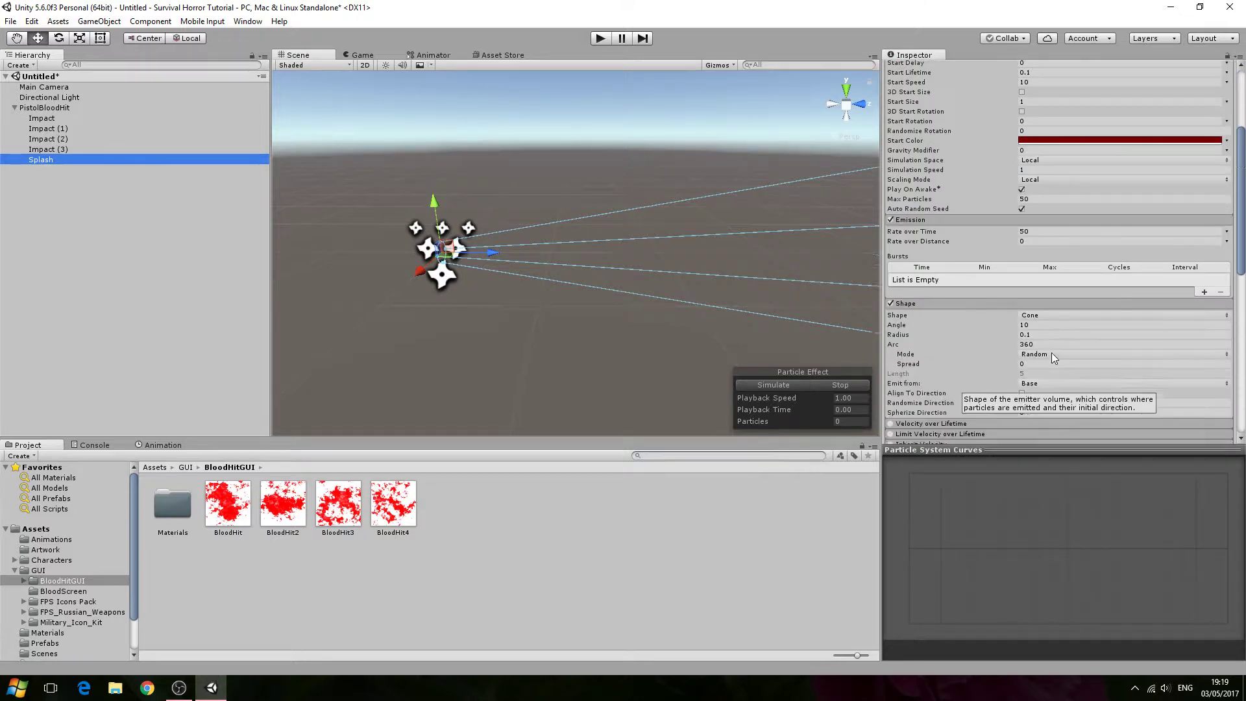
scroll(1052, 355, "down", 1)
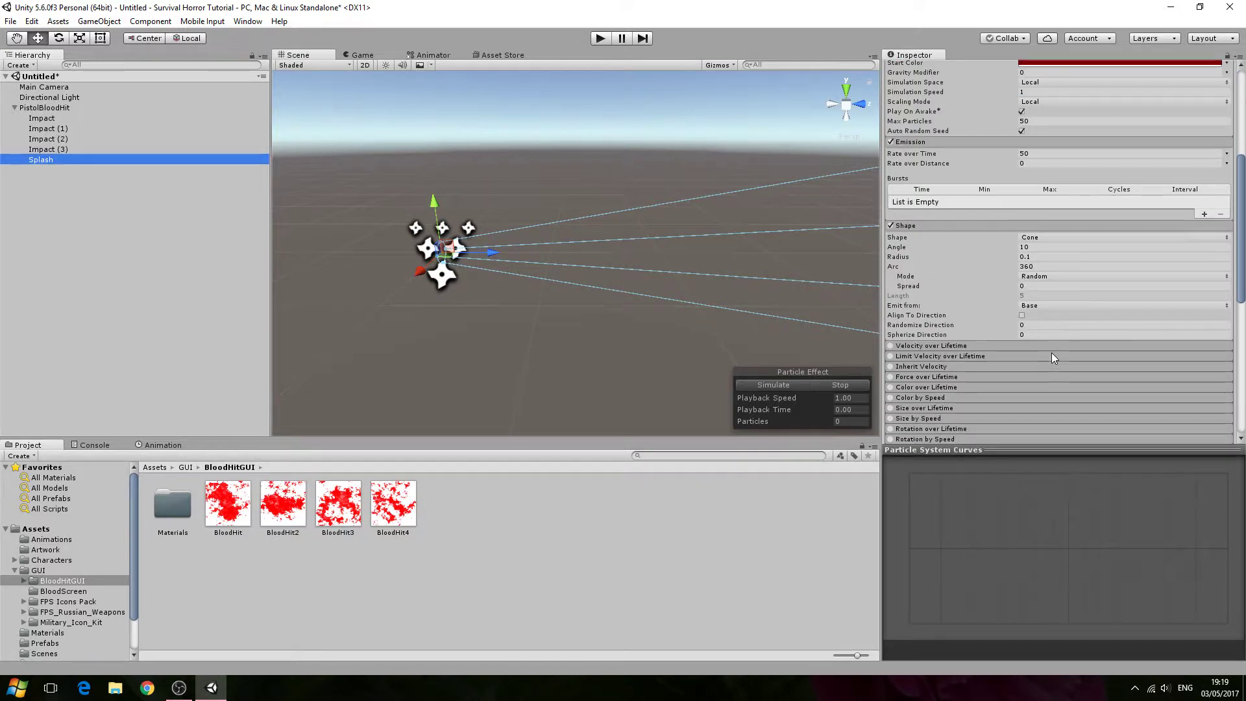
scroll(1052, 341, "down", 7)
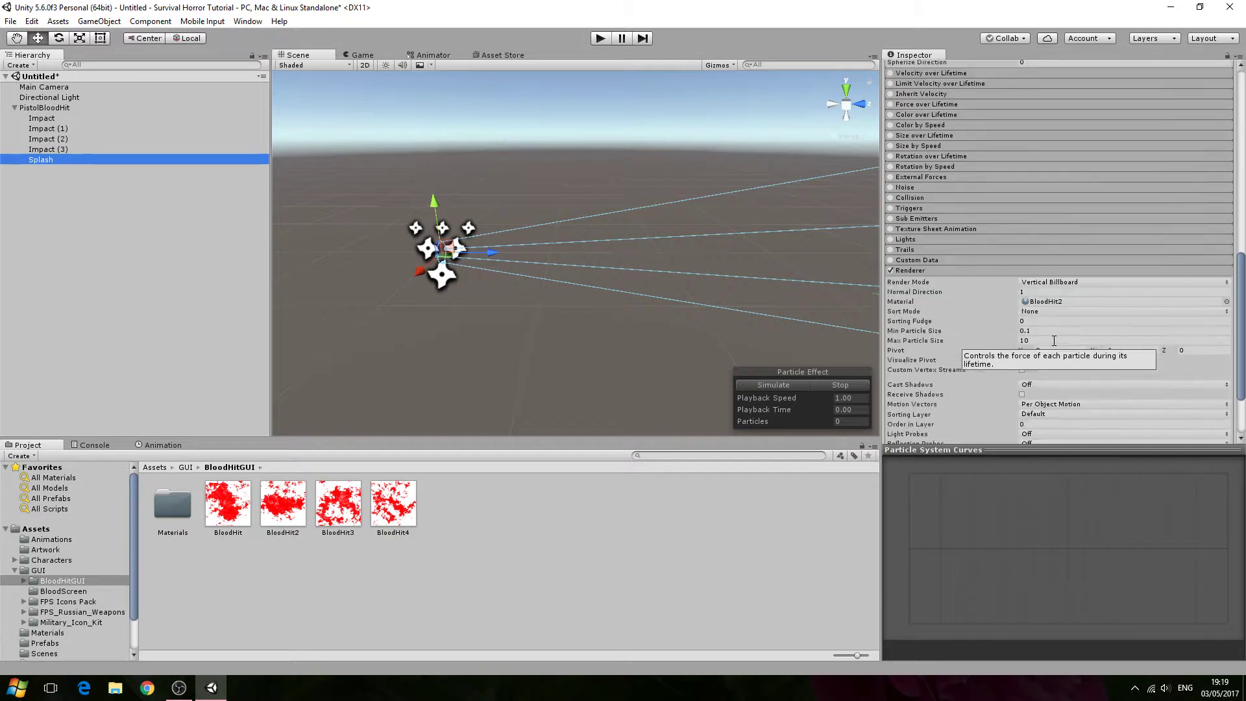
scroll(1054, 341, "down", 2)
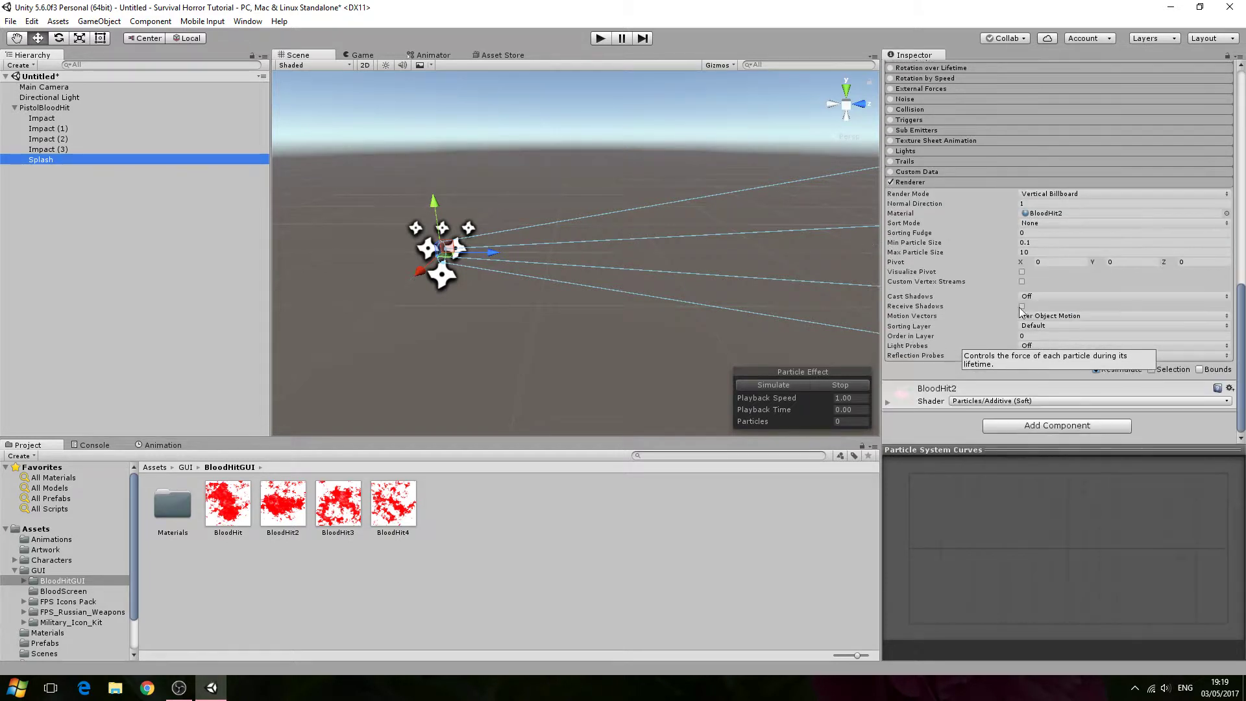
- Collapse PistolBloodHit and save it as a prefab in the Prefabs folder
left_click(14, 108)
left_click_drag(58, 110, 73, 644)
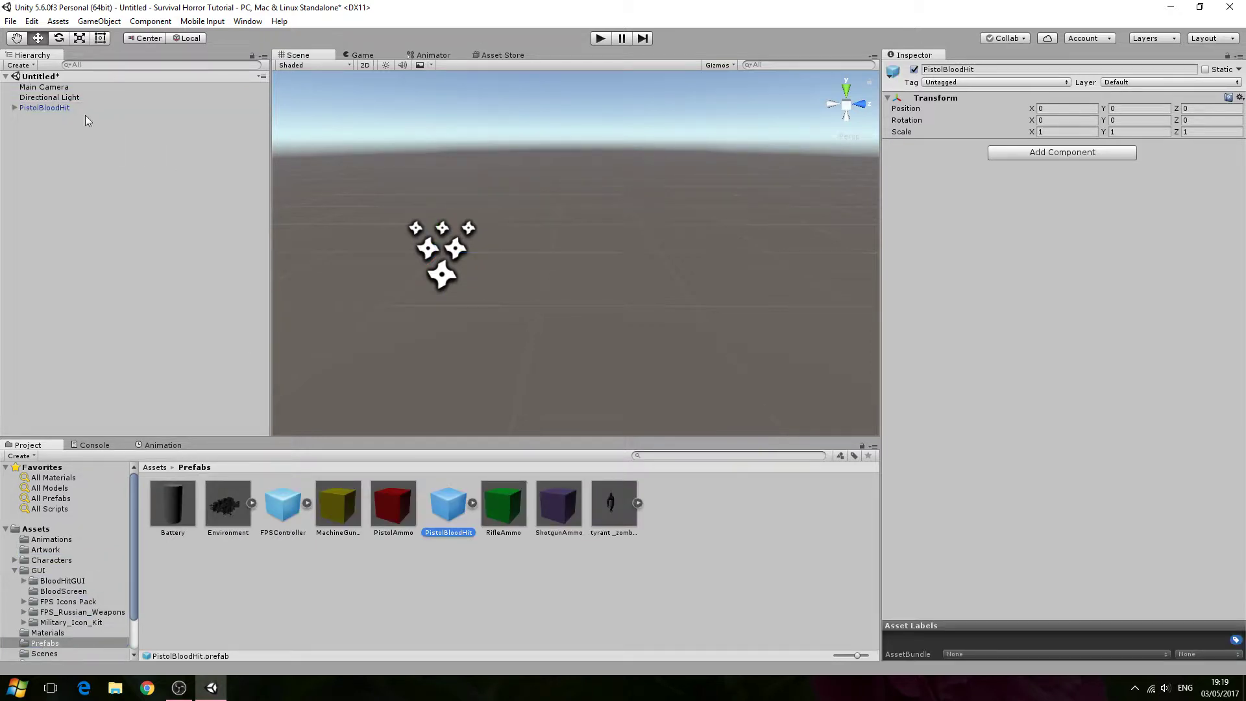
left_click(53, 108)
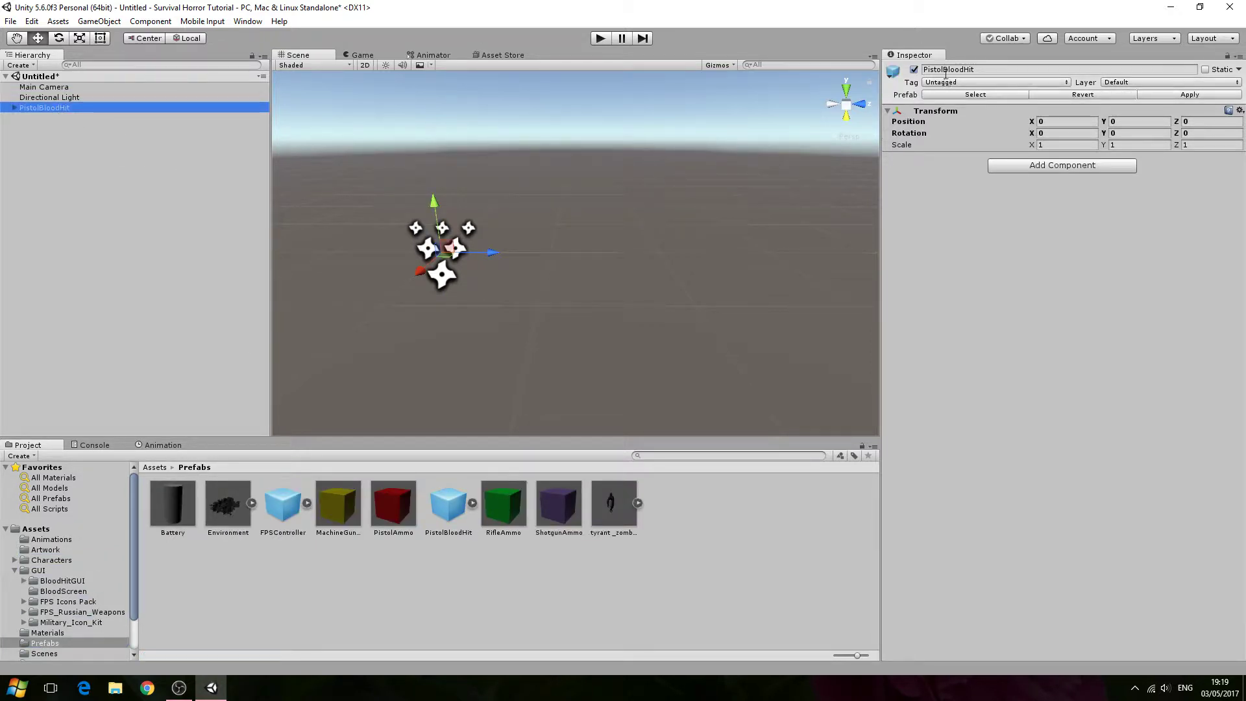
- Expand PistolBloodHit in the hierarchy and review its Impact and Splash children
left_click_drag(944, 71, 924, 74)
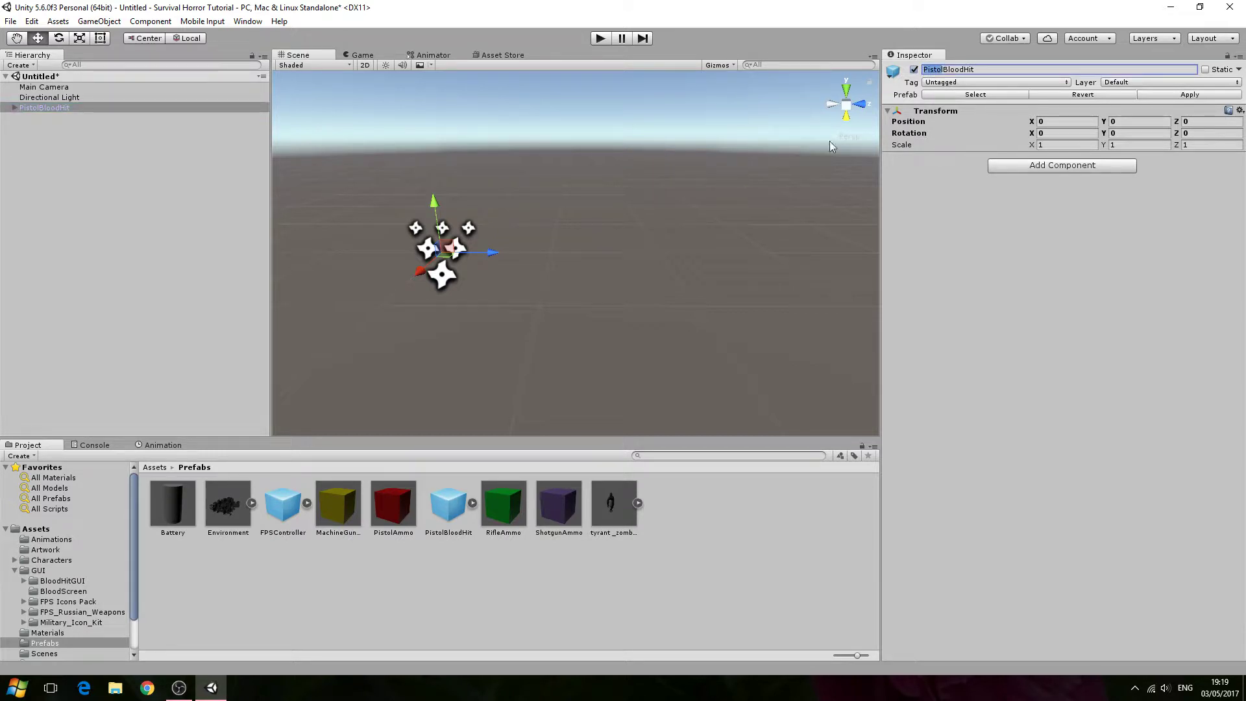
left_click(14, 108)
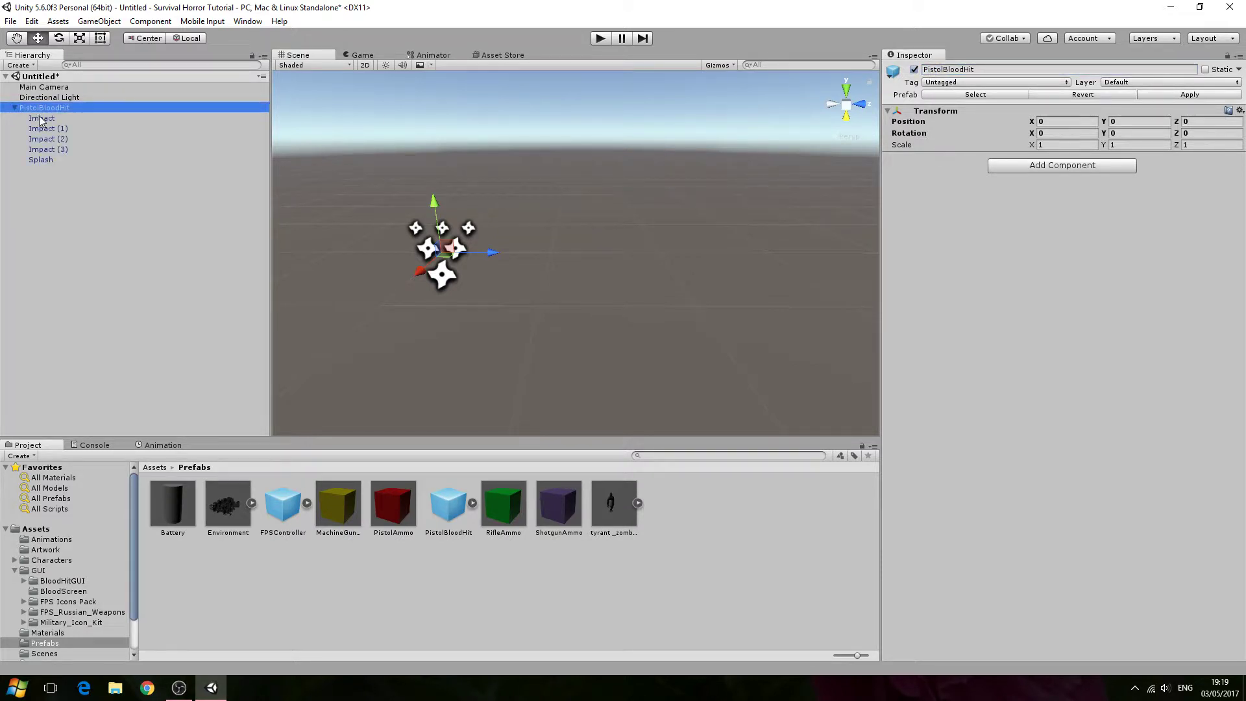
left_click(44, 129)
left_click(47, 140)
left_click(47, 161)
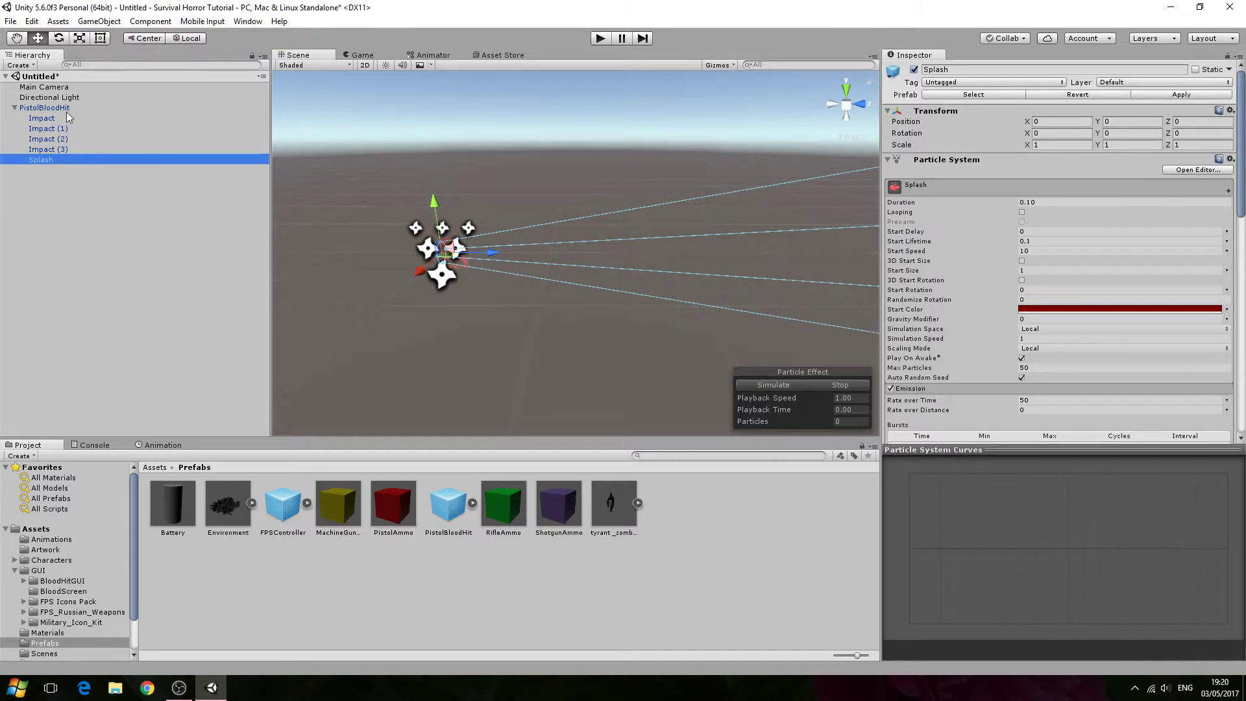
left_click(15, 108)
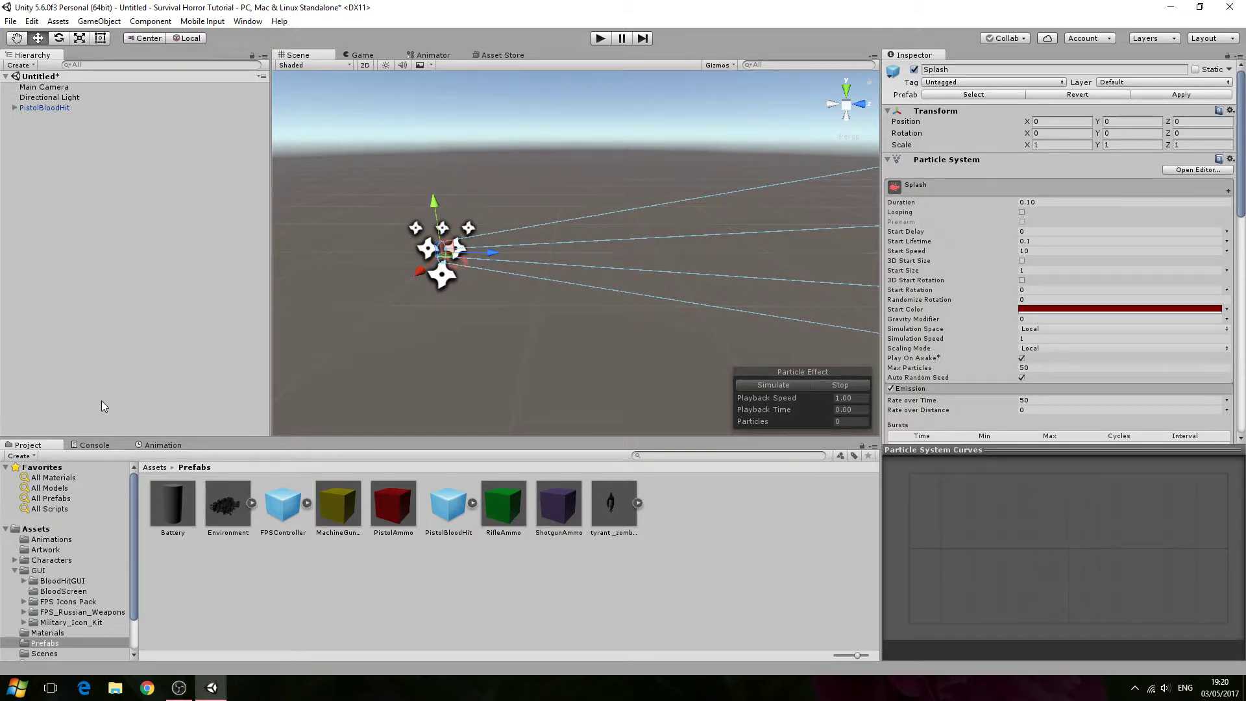
- Open the MainLevel scene from the Scenes folder without saving the current untitled scene
left_click(447, 512)
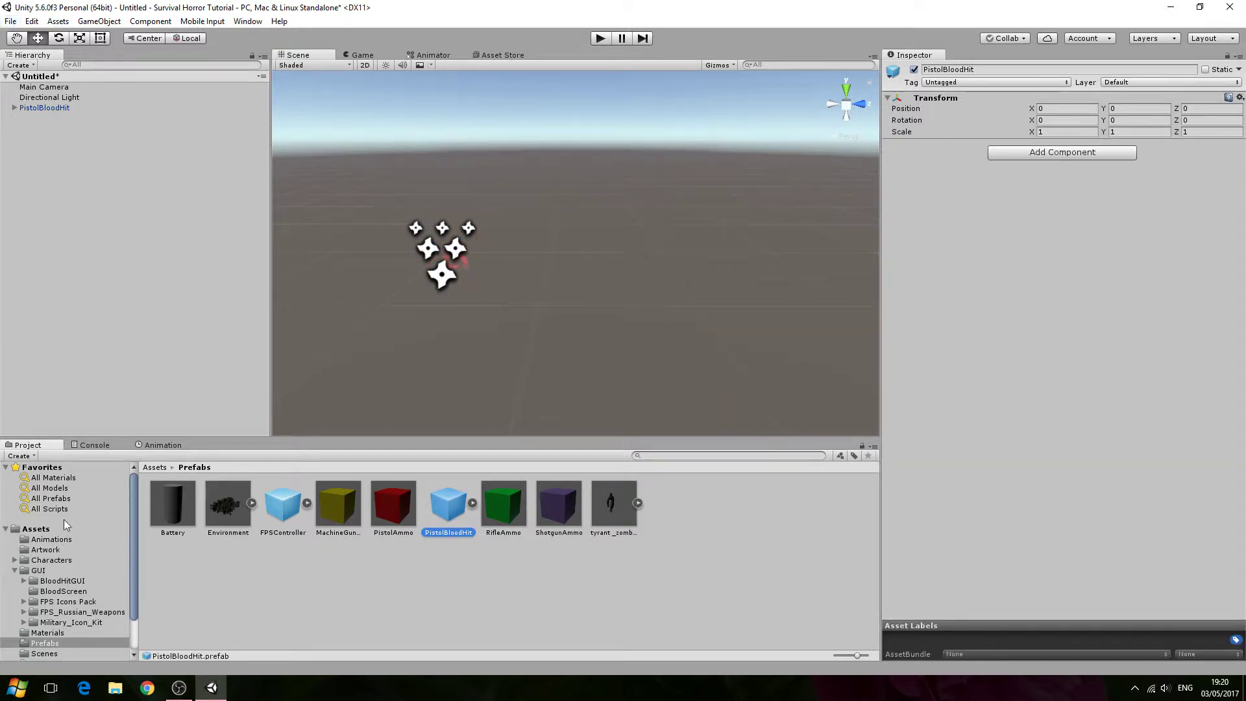
scroll(46, 617, "down", 2)
left_click(56, 614)
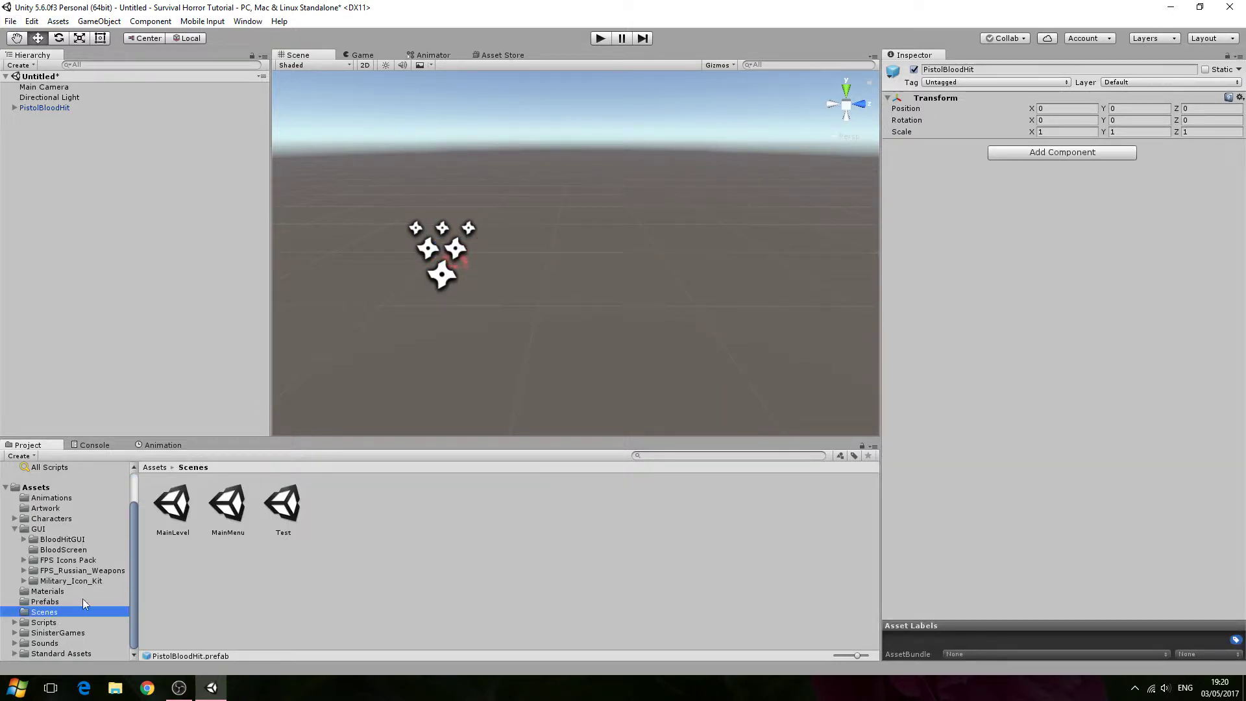
double_click(183, 509)
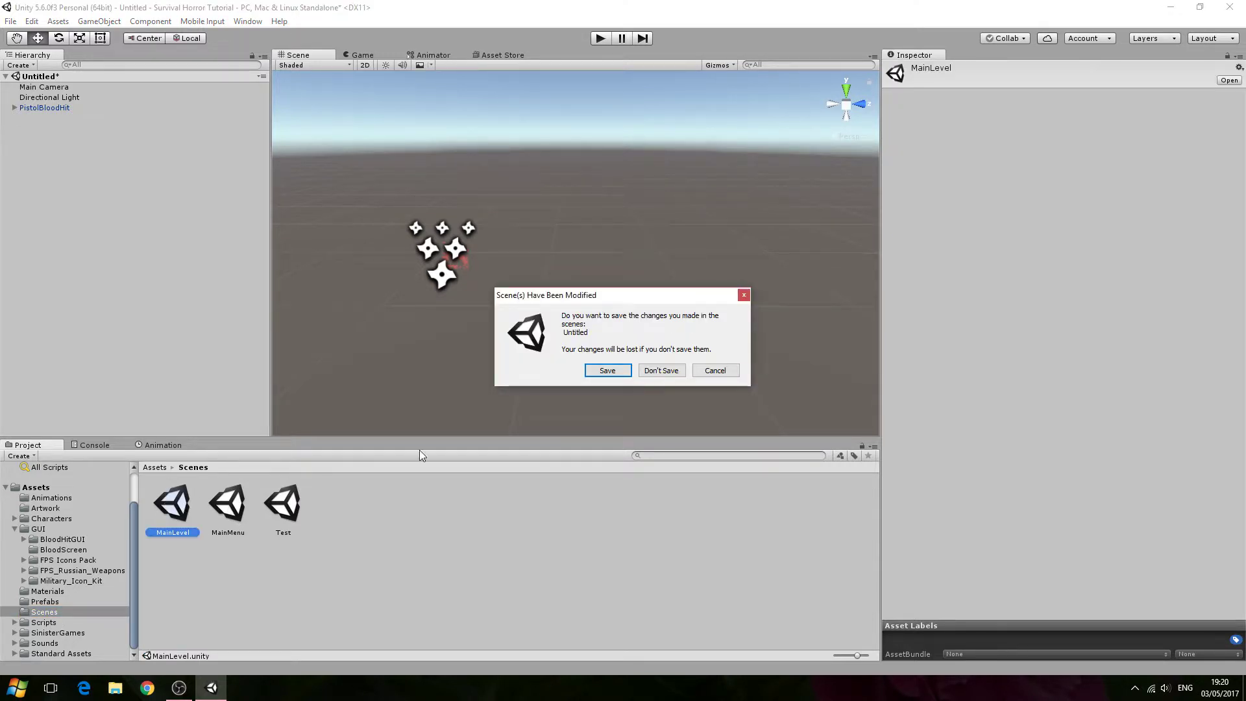
left_click(661, 370)
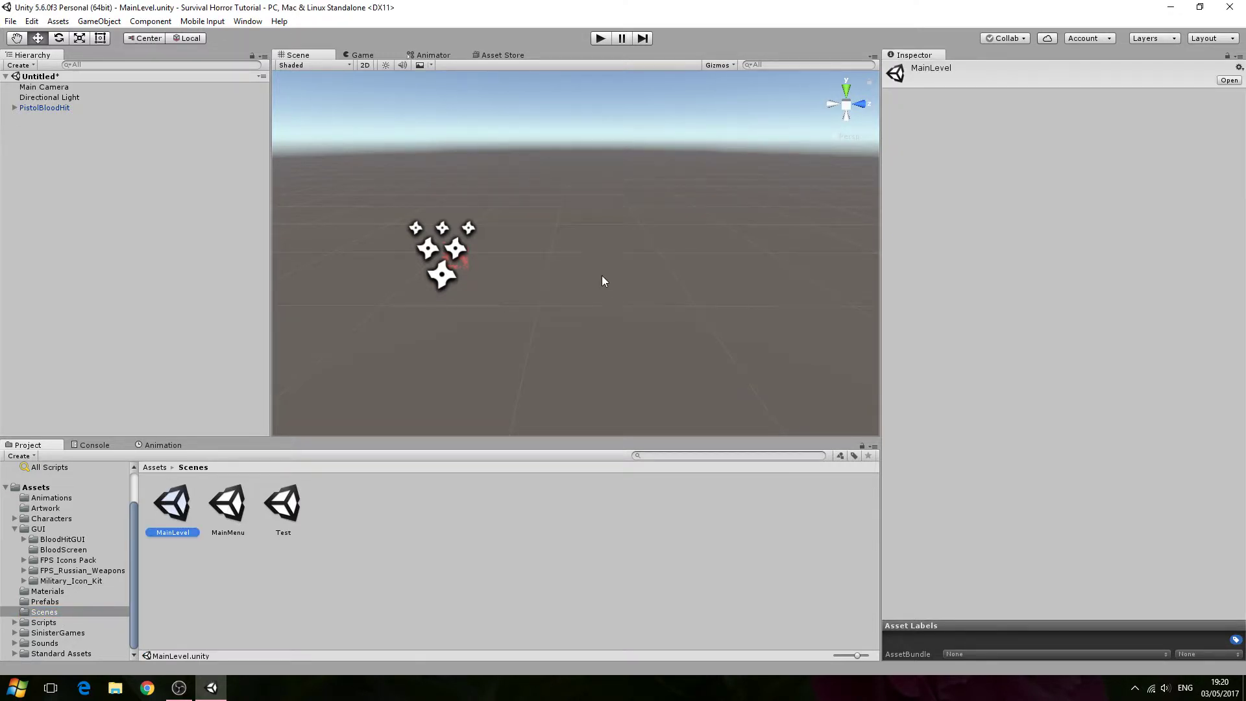
- Assign the PistolBloodHit prefab to the Pistol Blood Hit slot of the Weapons object's Pistol script
right_click_drag(548, 320, 530, 258)
scroll(530, 259, "down", 6)
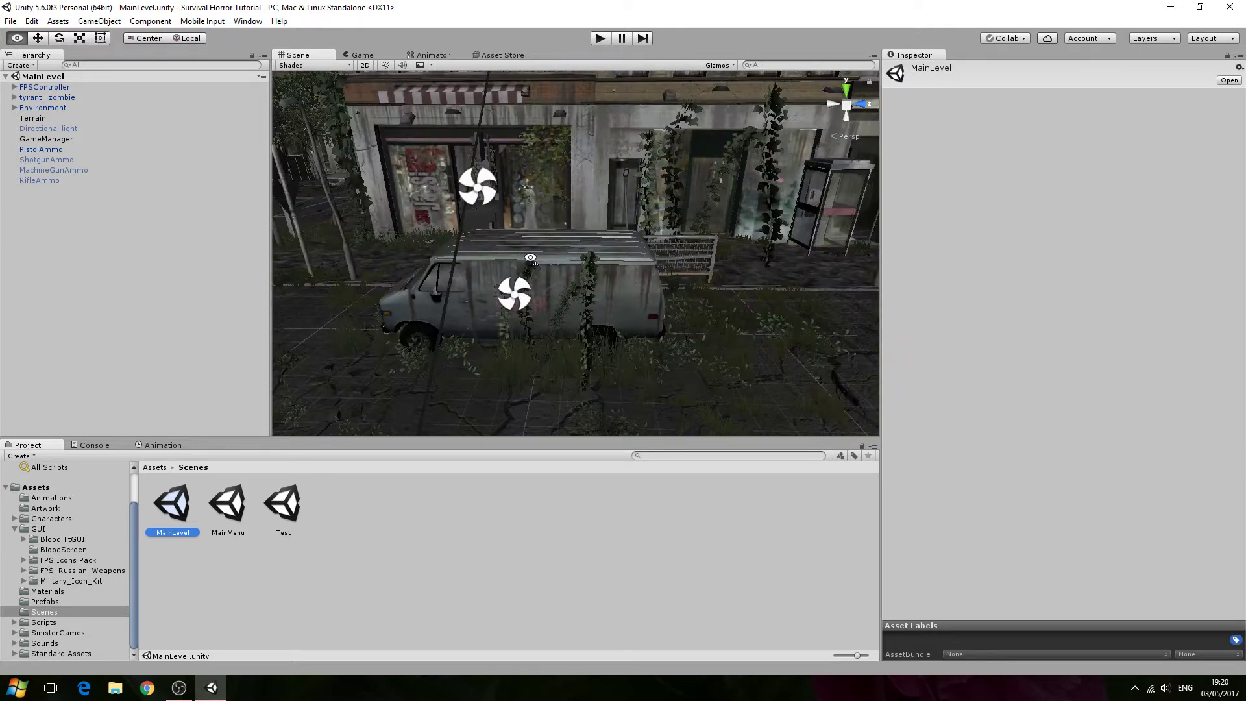
scroll(530, 258, "up", 2)
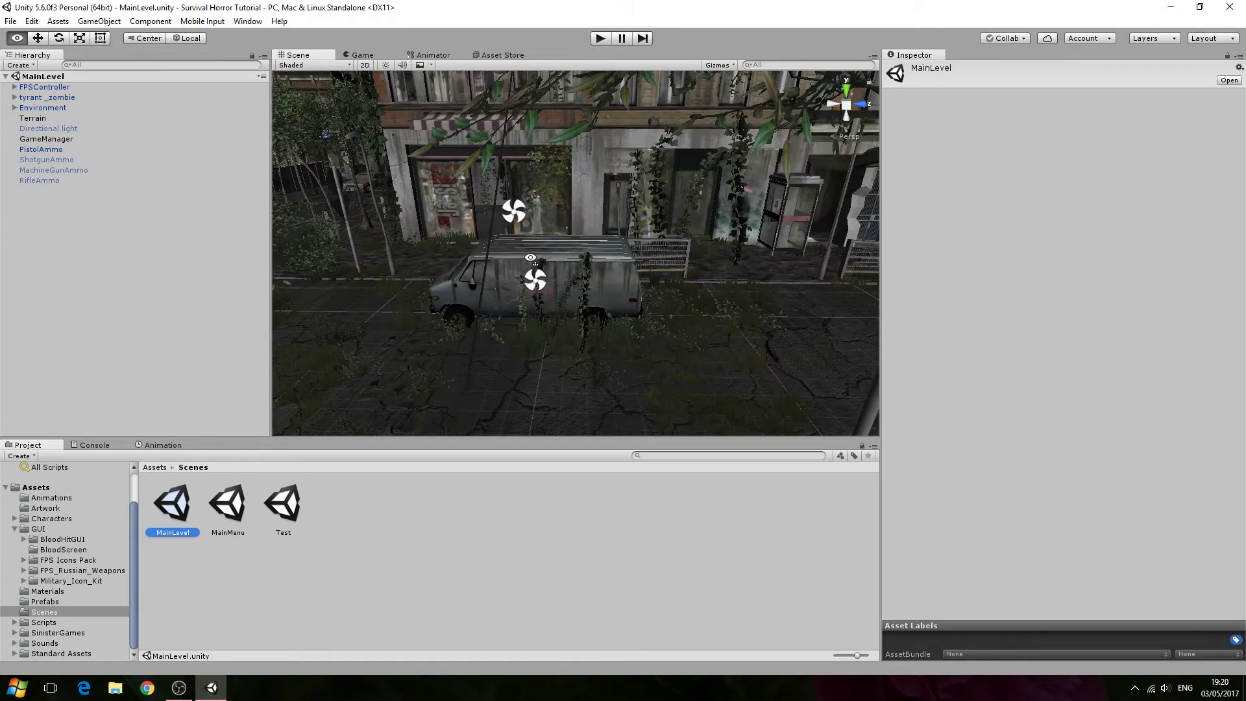
left_click(14, 86)
left_click(43, 108)
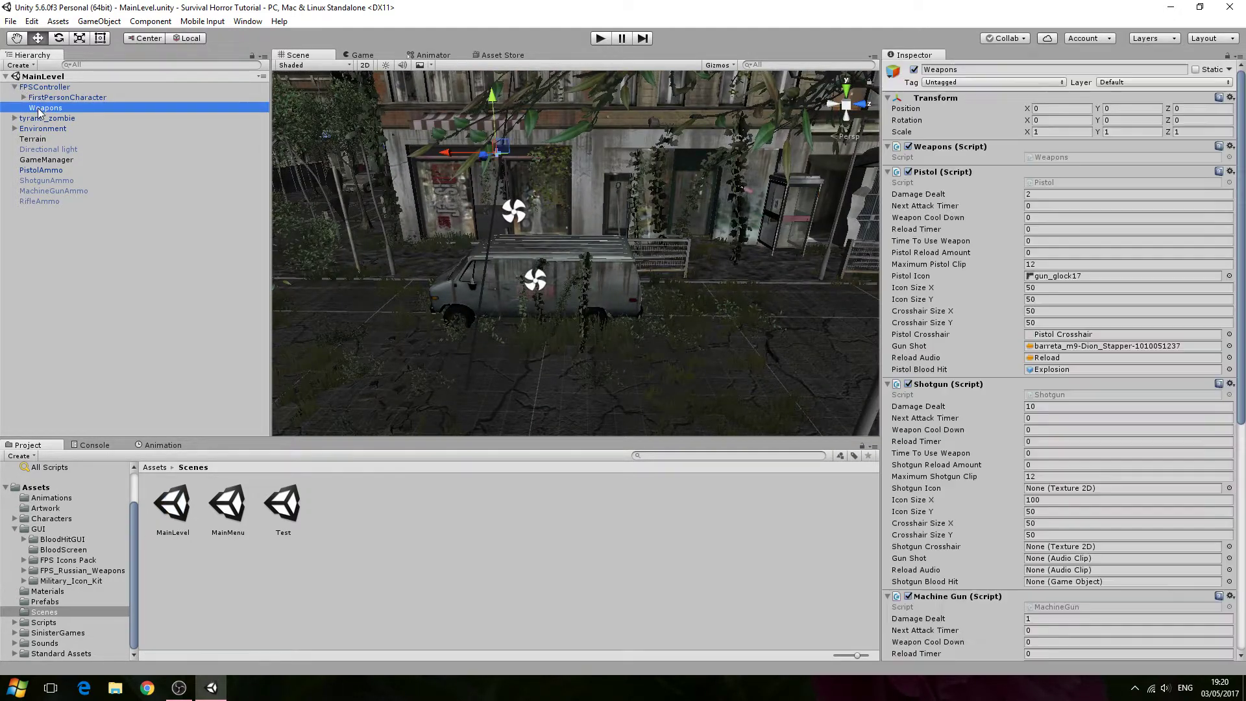
scroll(1038, 389, "down", 3)
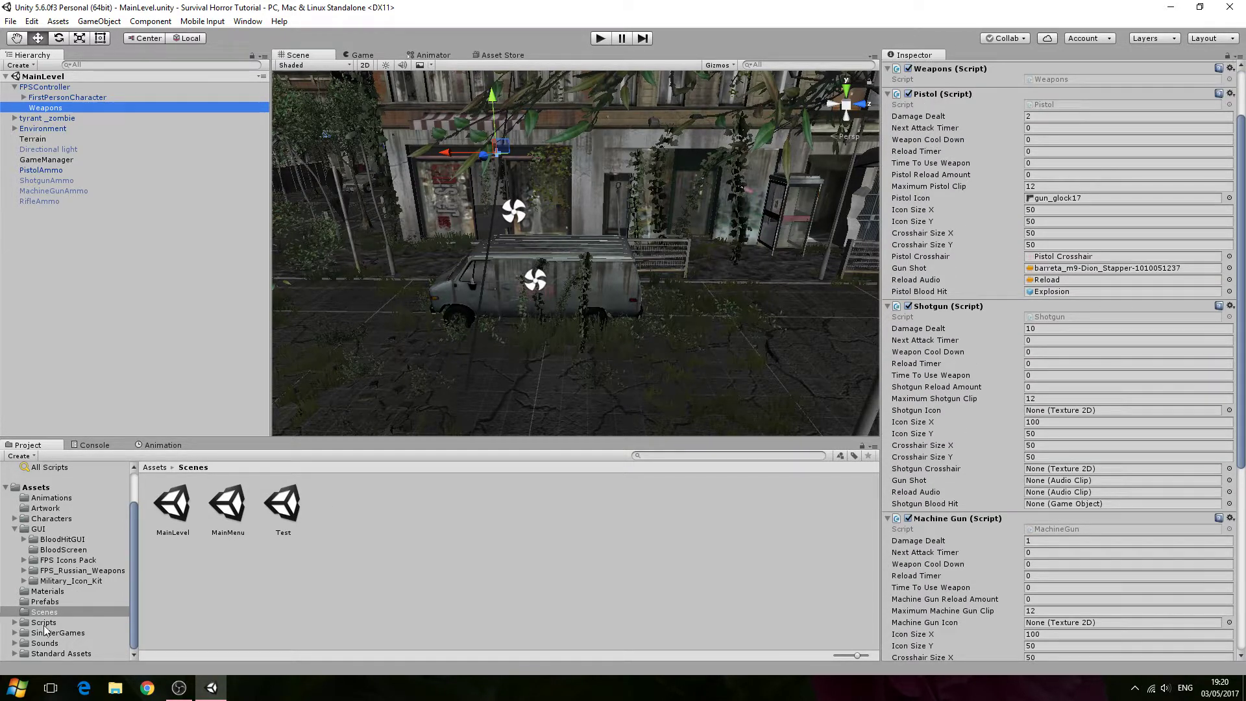
left_click(45, 602)
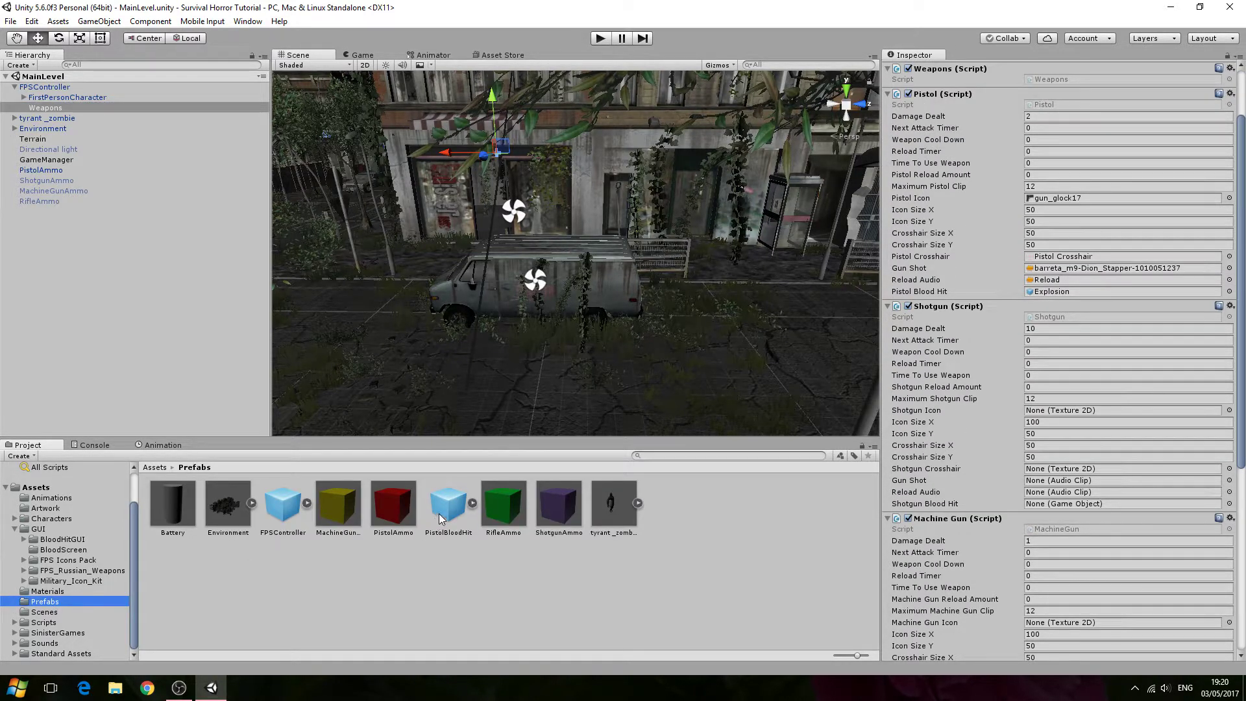
left_click_drag(440, 522, 1051, 293)
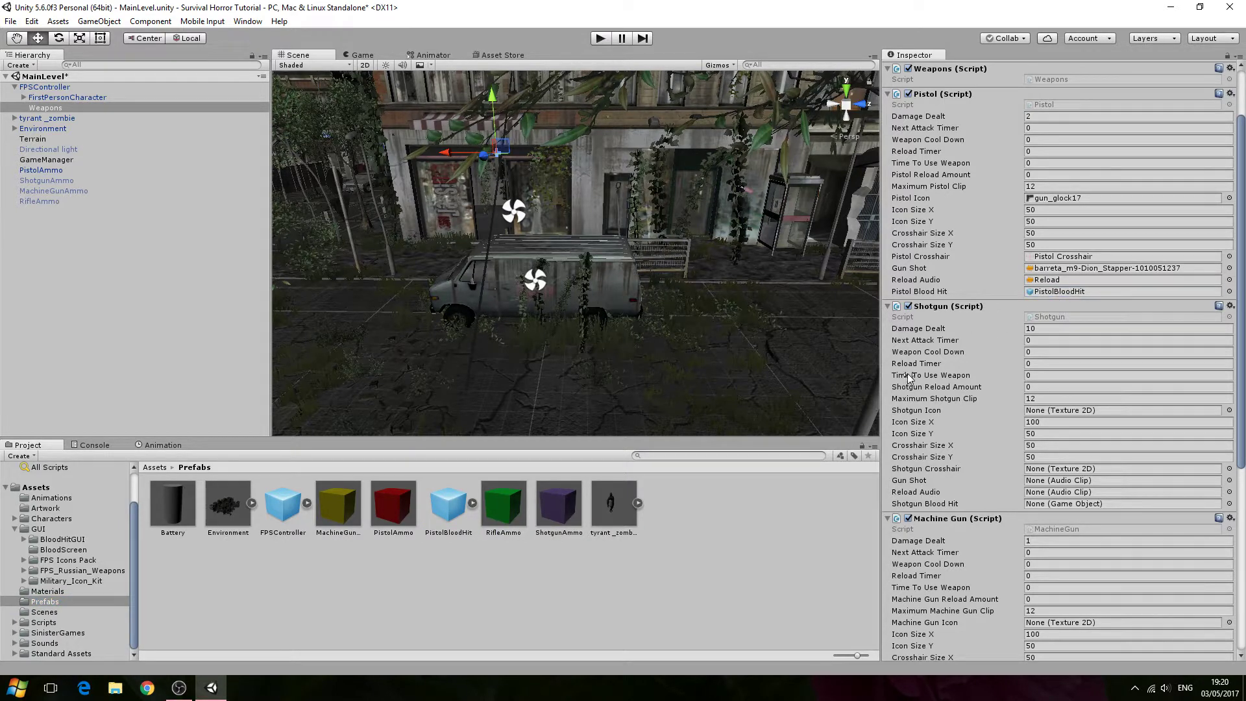
- Play the game, walk forward and shoot the zombie with the pistol to test the blood-hit effect, then stop
right_click_drag(645, 77, 638, 99)
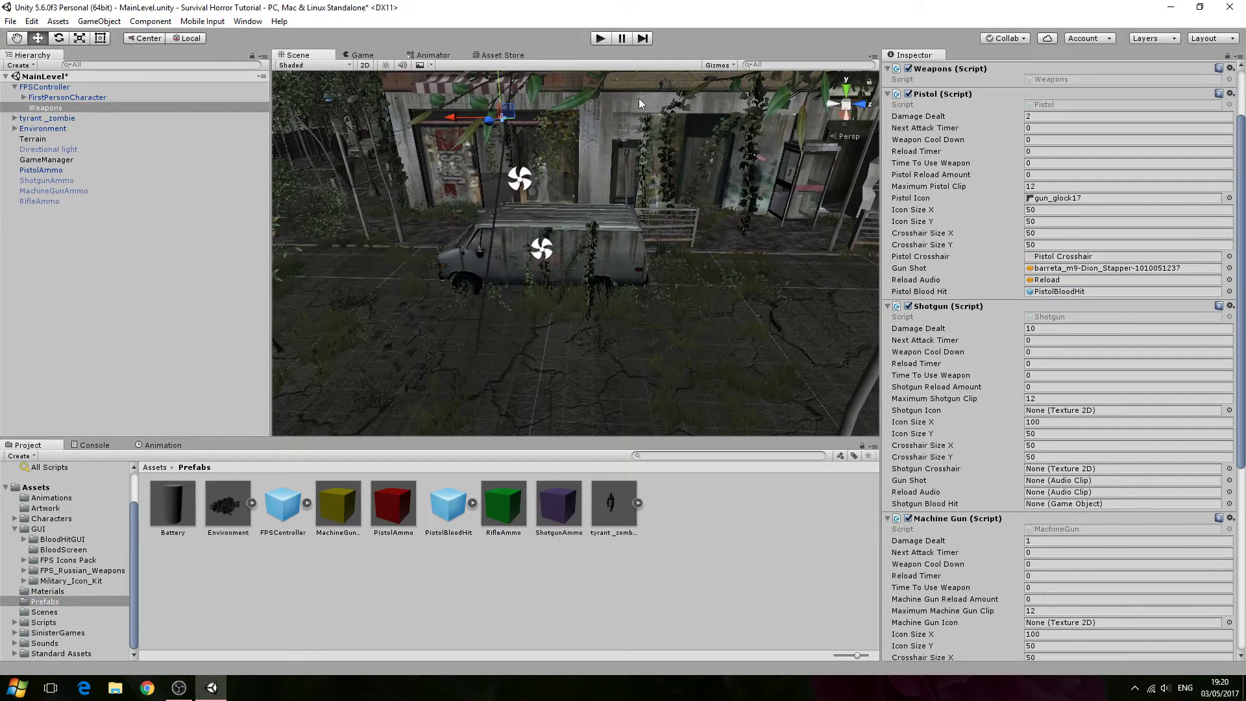
left_click(603, 37)
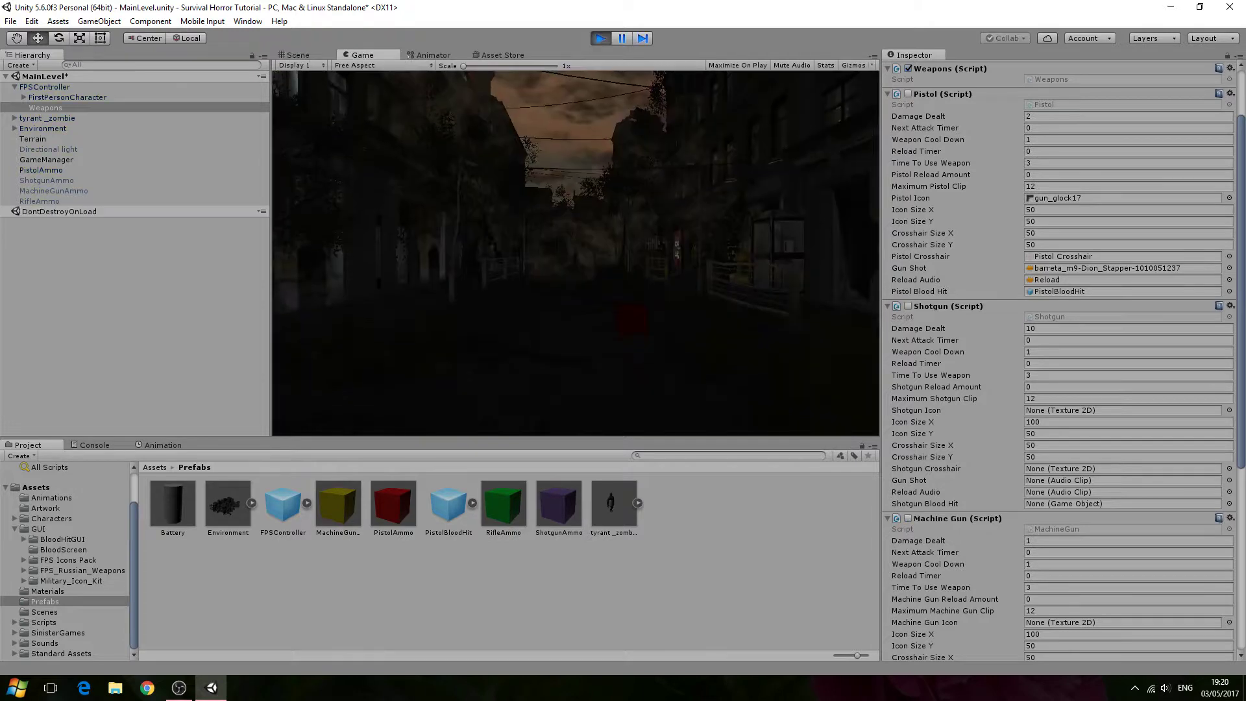
key("w")
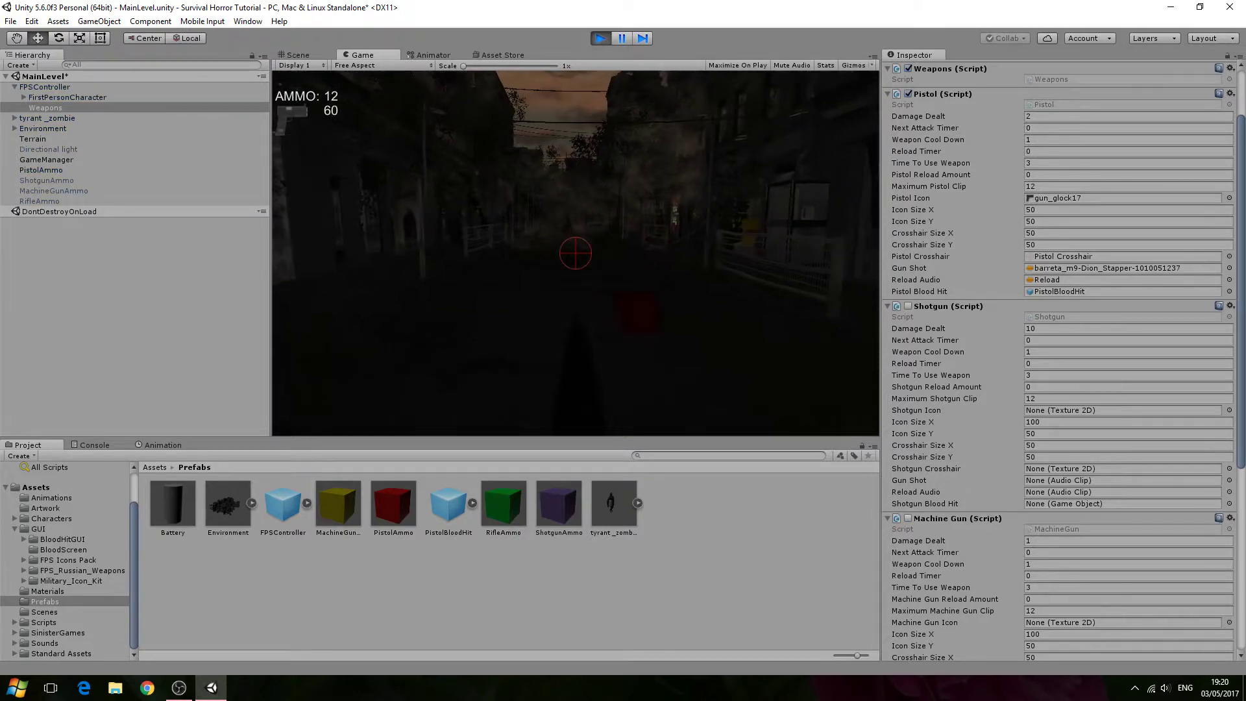
key("w")
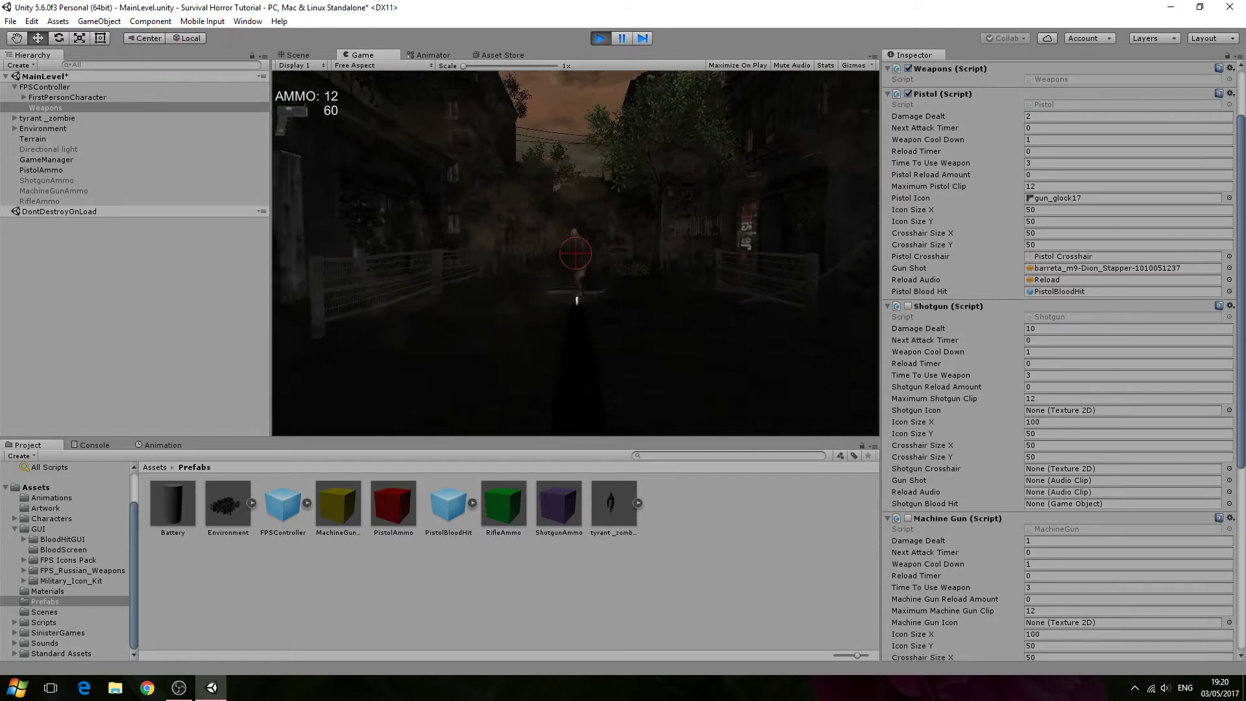
left_click(575, 253)
key("w")
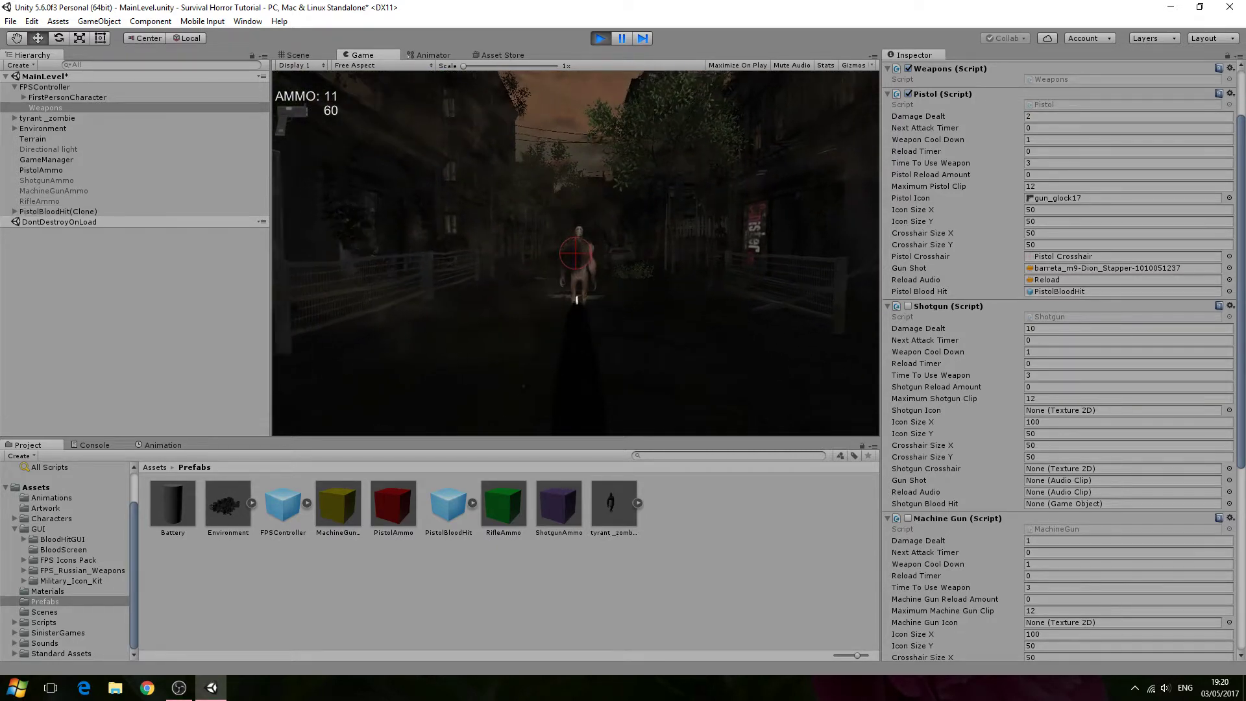
left_click(575, 253)
key("w")
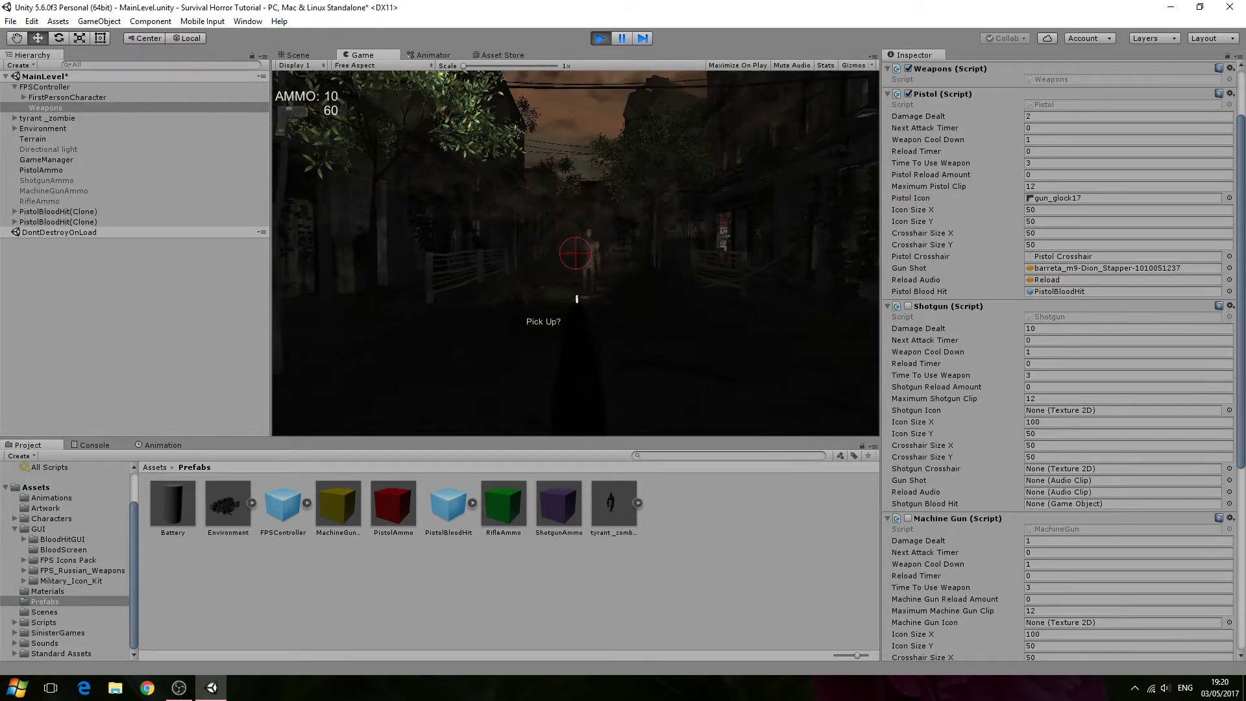
left_click(576, 253)
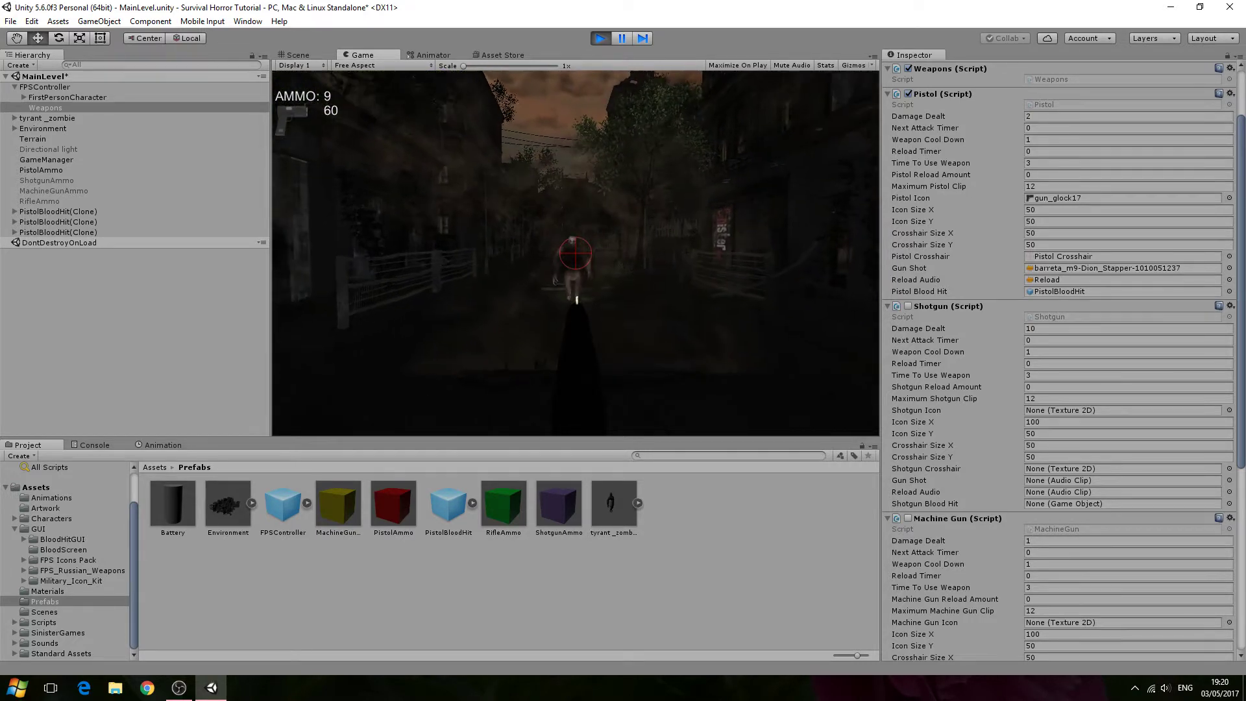
left_click(576, 253)
left_click(576, 253)
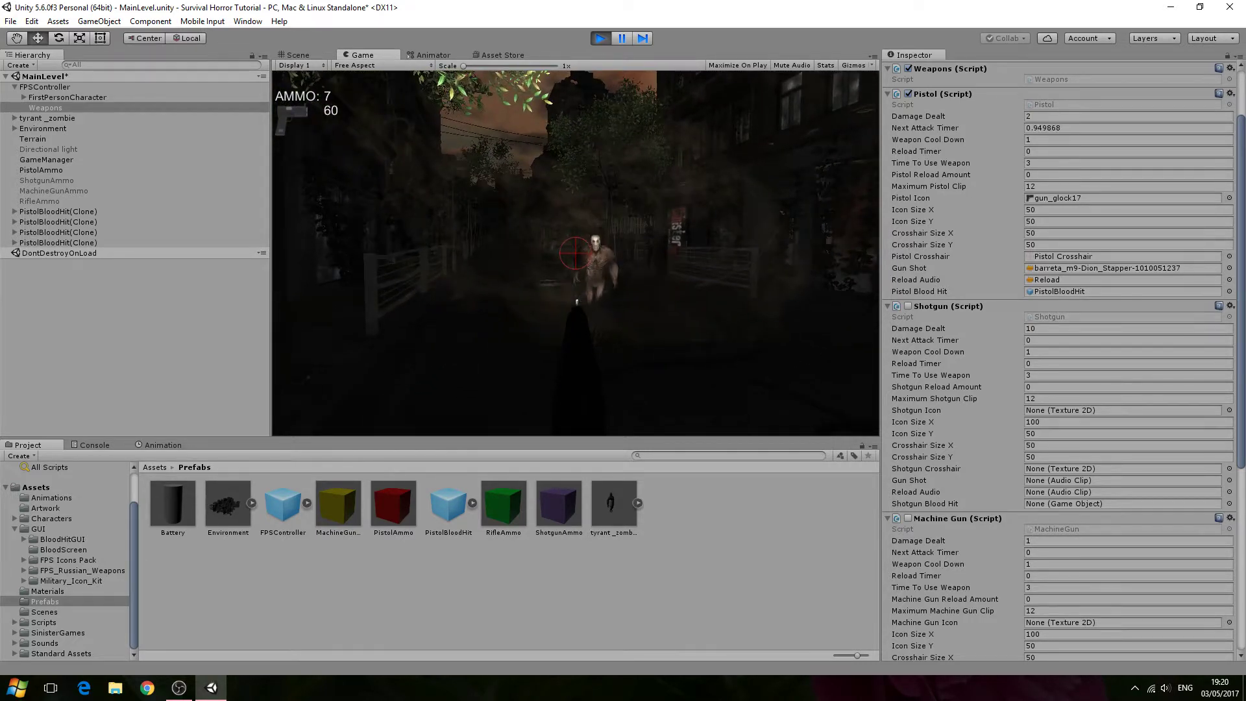
left_click(576, 253)
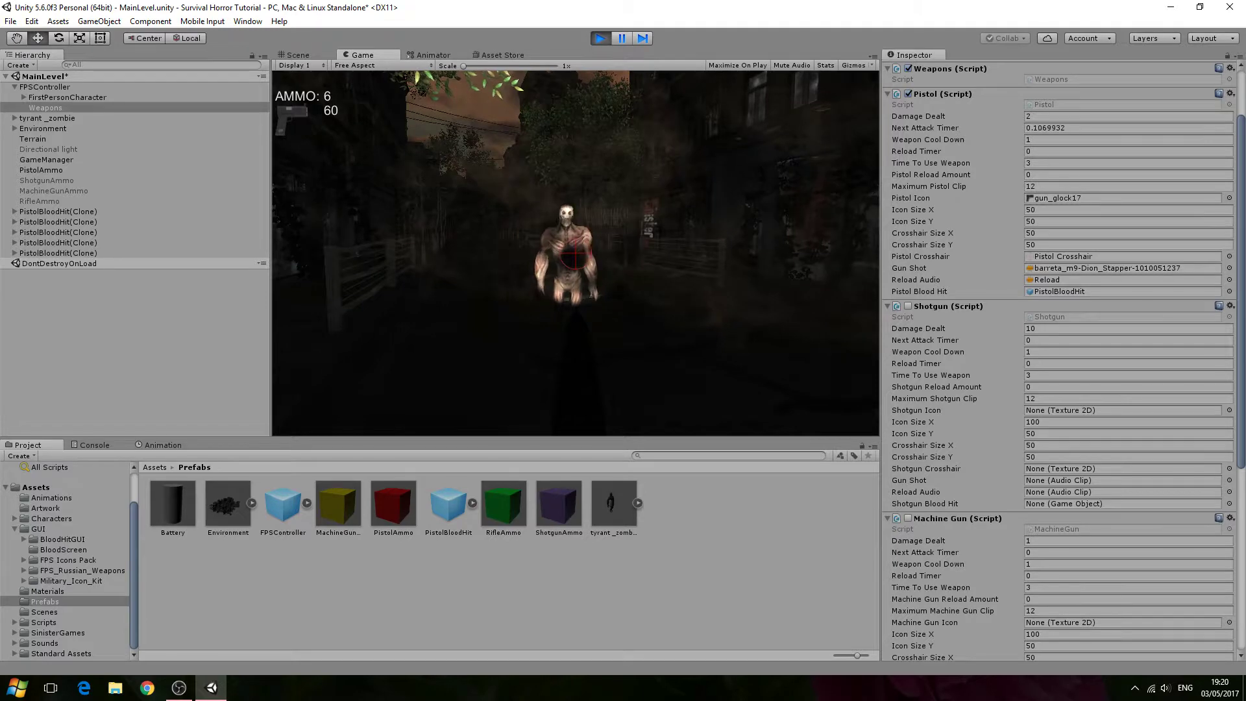
left_click(575, 256)
left_click(576, 253)
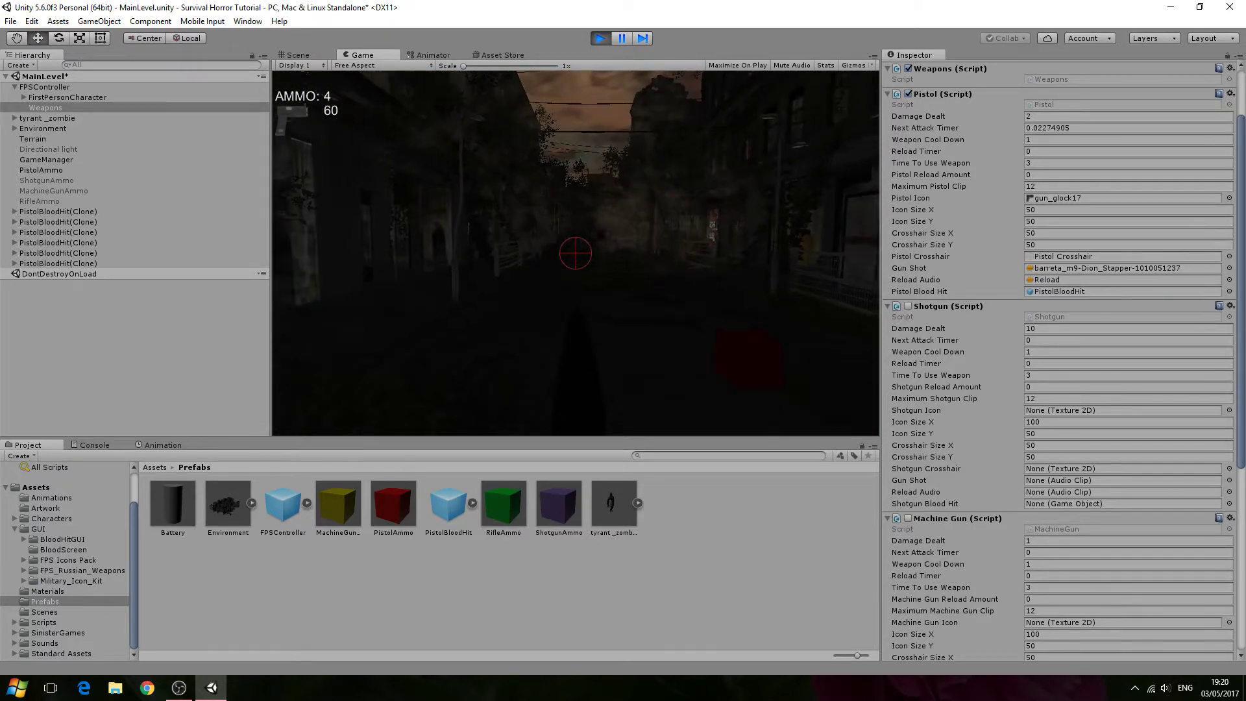
left_click(575, 253)
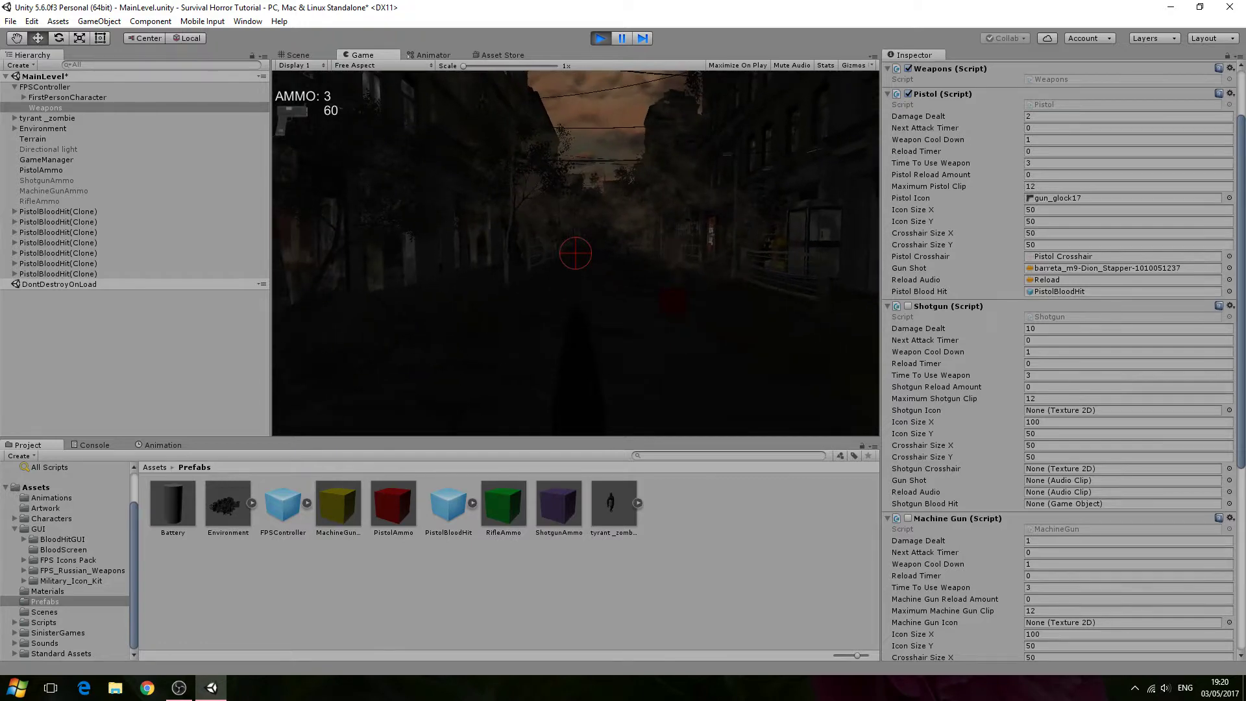
left_click(576, 253)
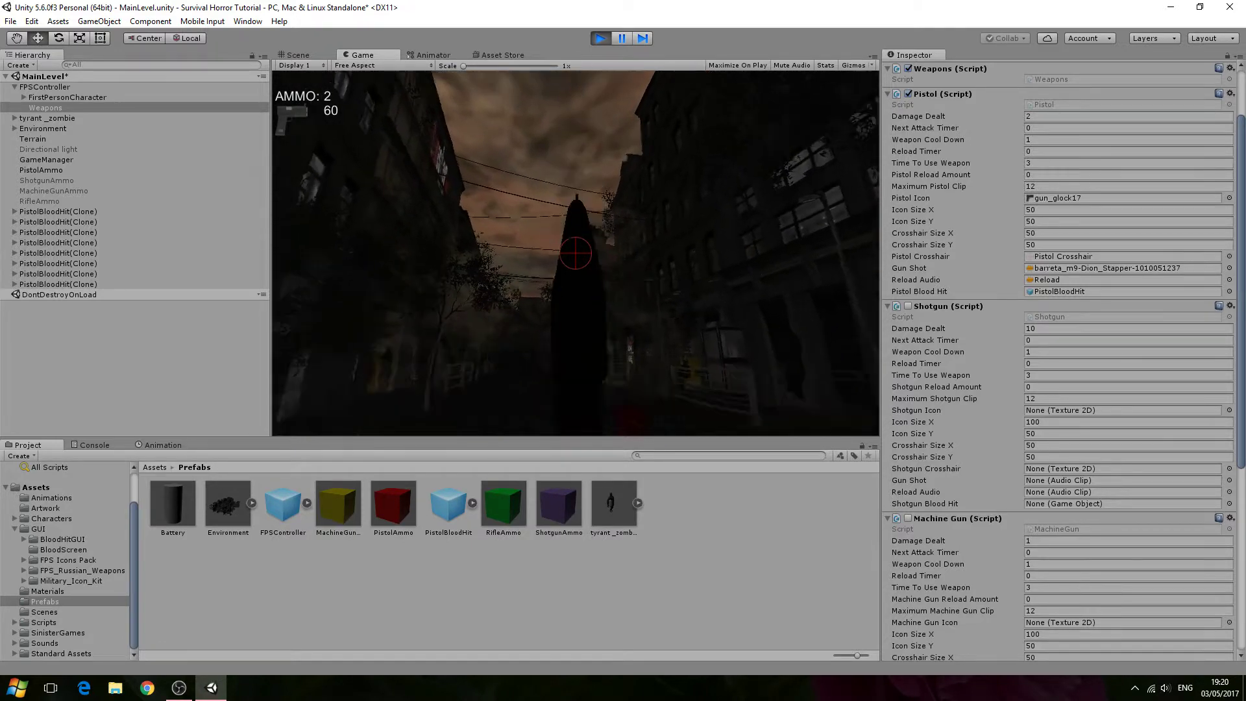
key("Escape")
left_click(602, 38)
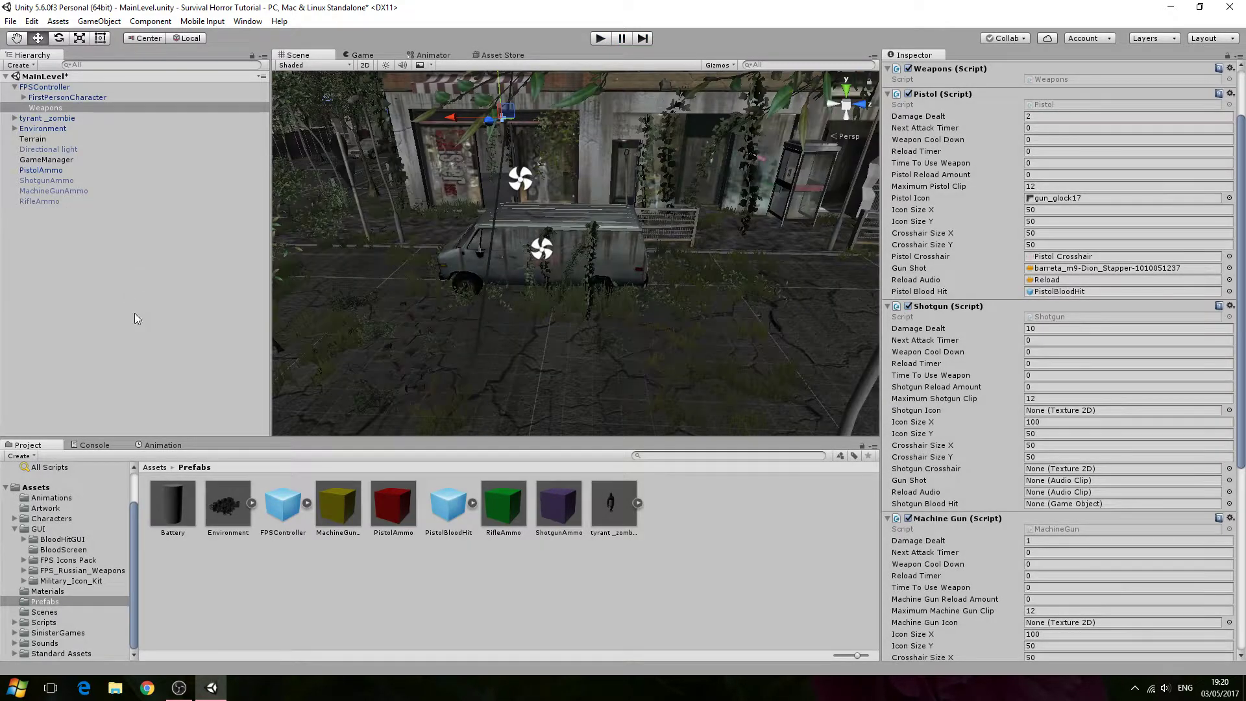
- Expand the PistolBloodHit prefab and review the Impact particle system's settings
left_click(454, 486)
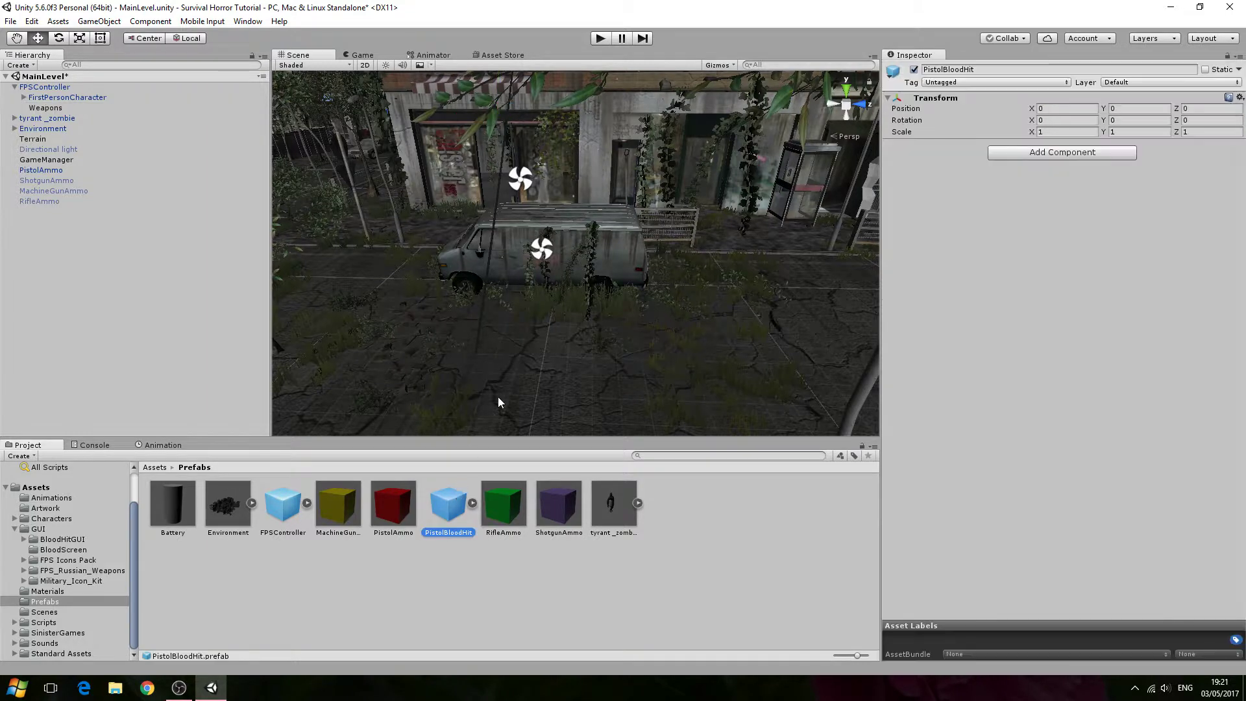
left_click(473, 503)
left_click(565, 503)
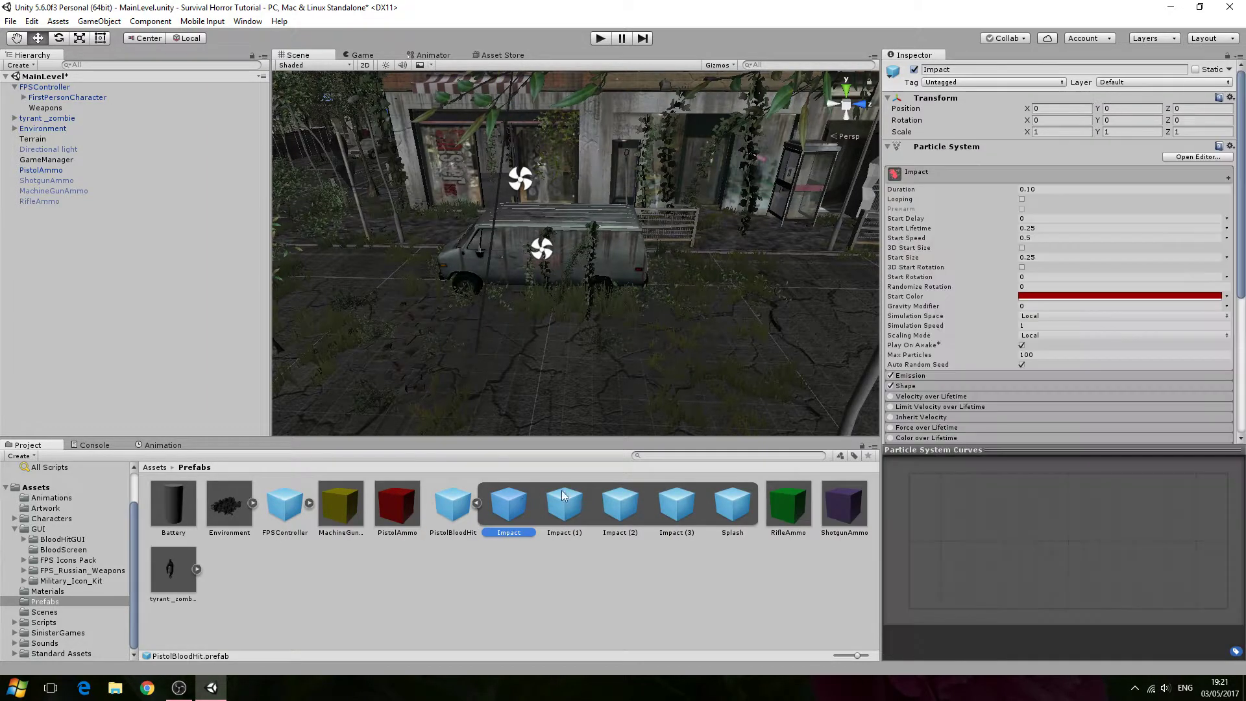
left_click(528, 492)
scroll(987, 383, "down", 1)
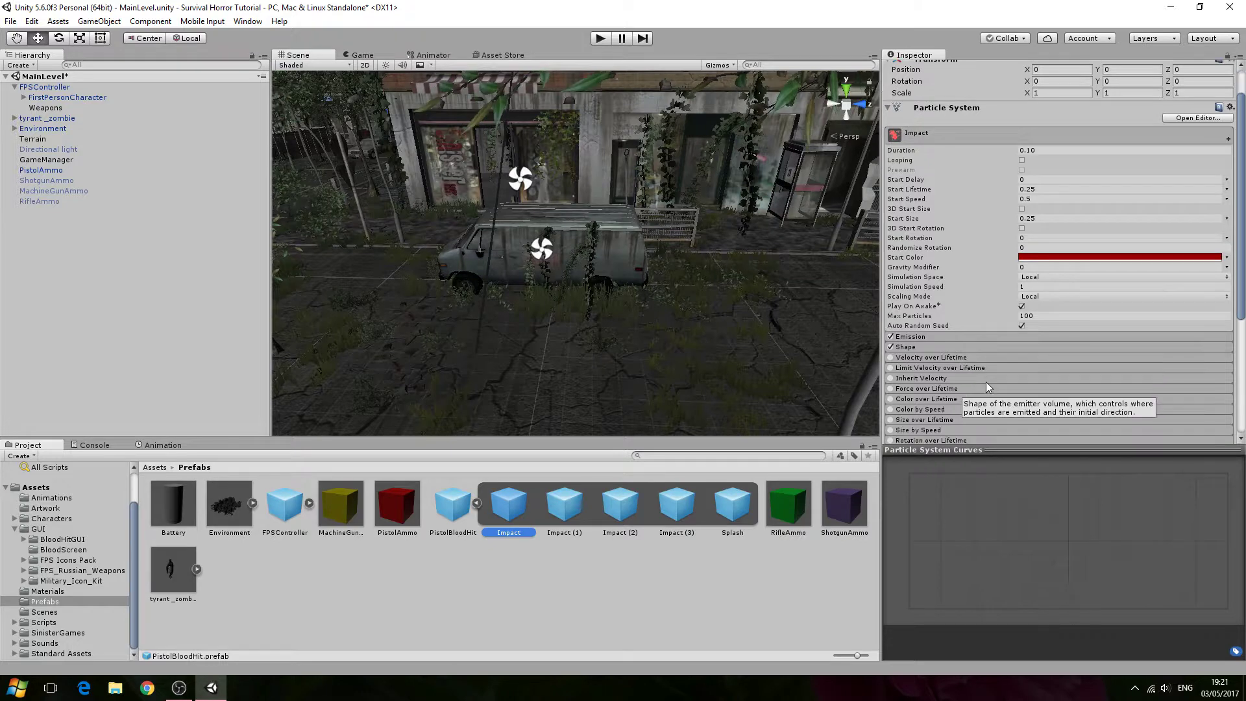
scroll(987, 382, "down", 5)
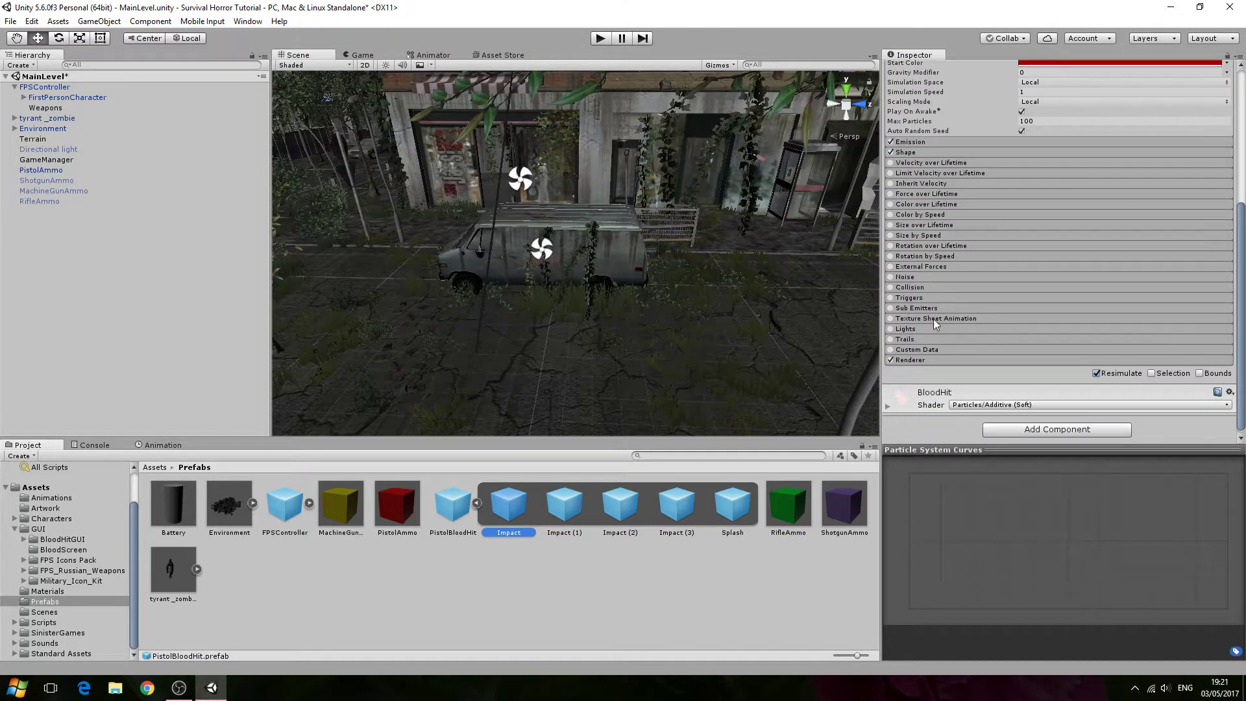
scroll(524, 195, "up", 4)
scroll(519, 239, "down", 9)
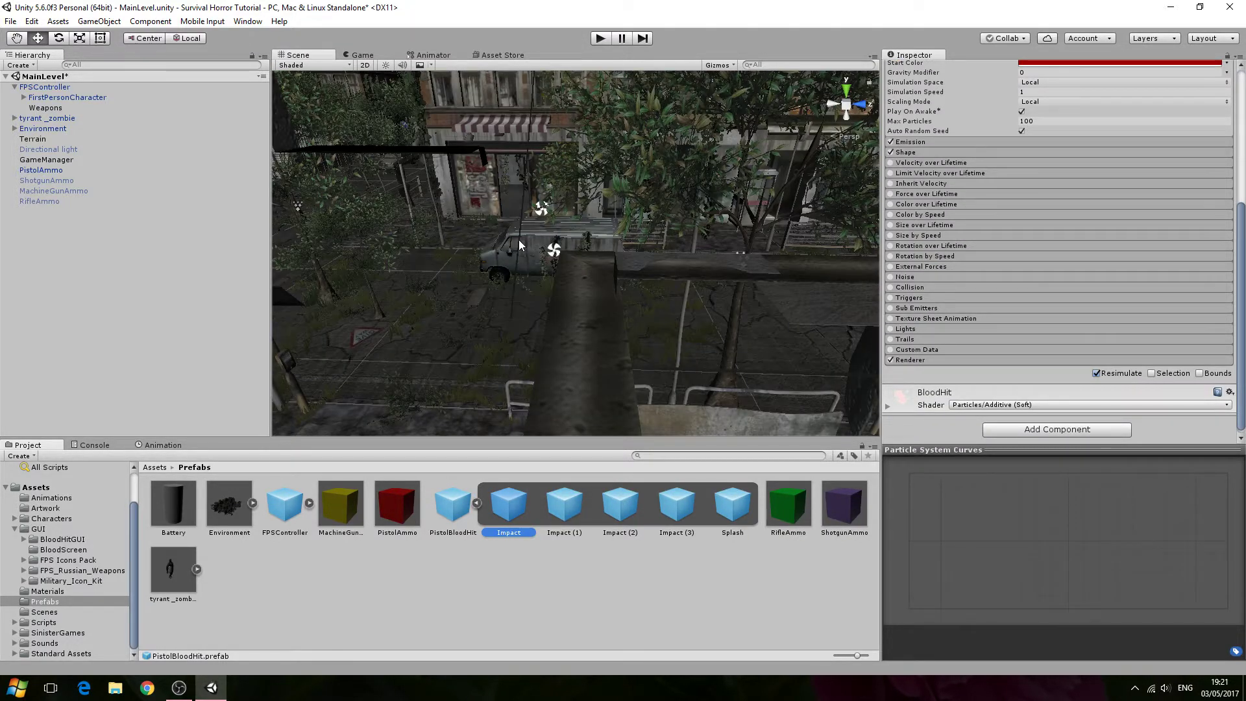
- Darken the Impact particle system's Start Color to hex 650000
right_click_drag(519, 239, 656, 279)
scroll(589, 242, "up", 5)
scroll(589, 243, "down", 2)
scroll(656, 215, "up", 4)
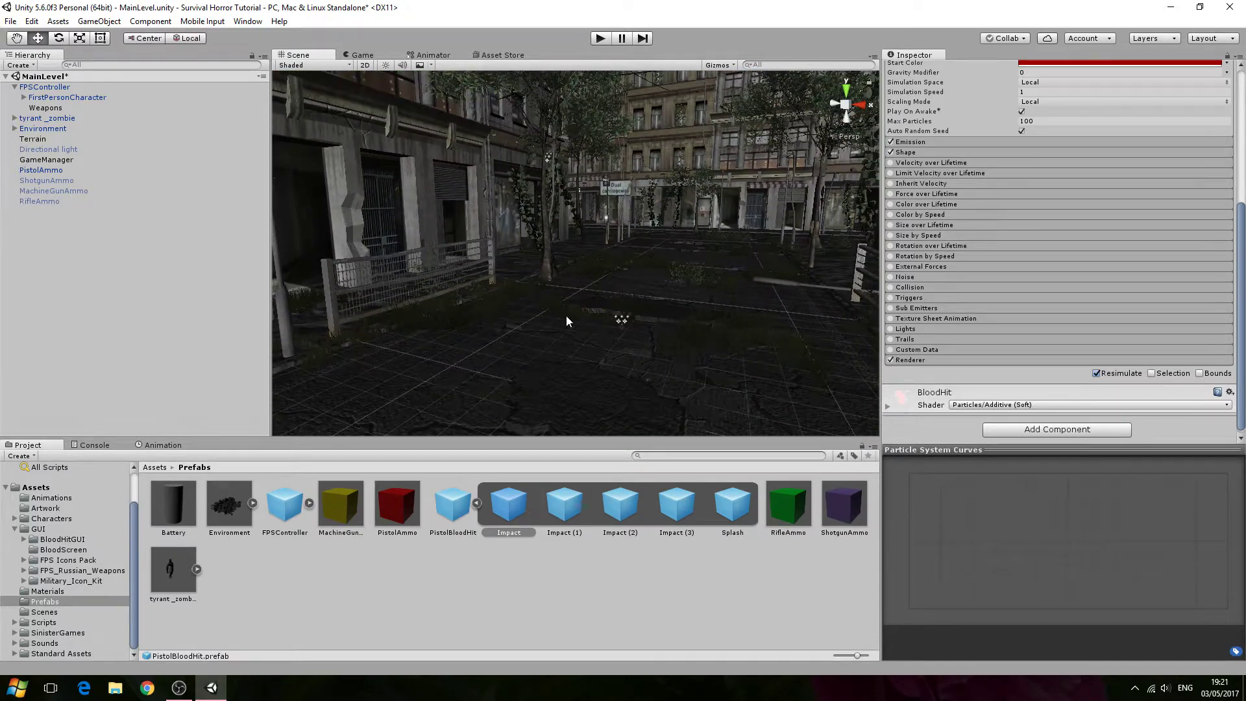
scroll(974, 168, "up", 3)
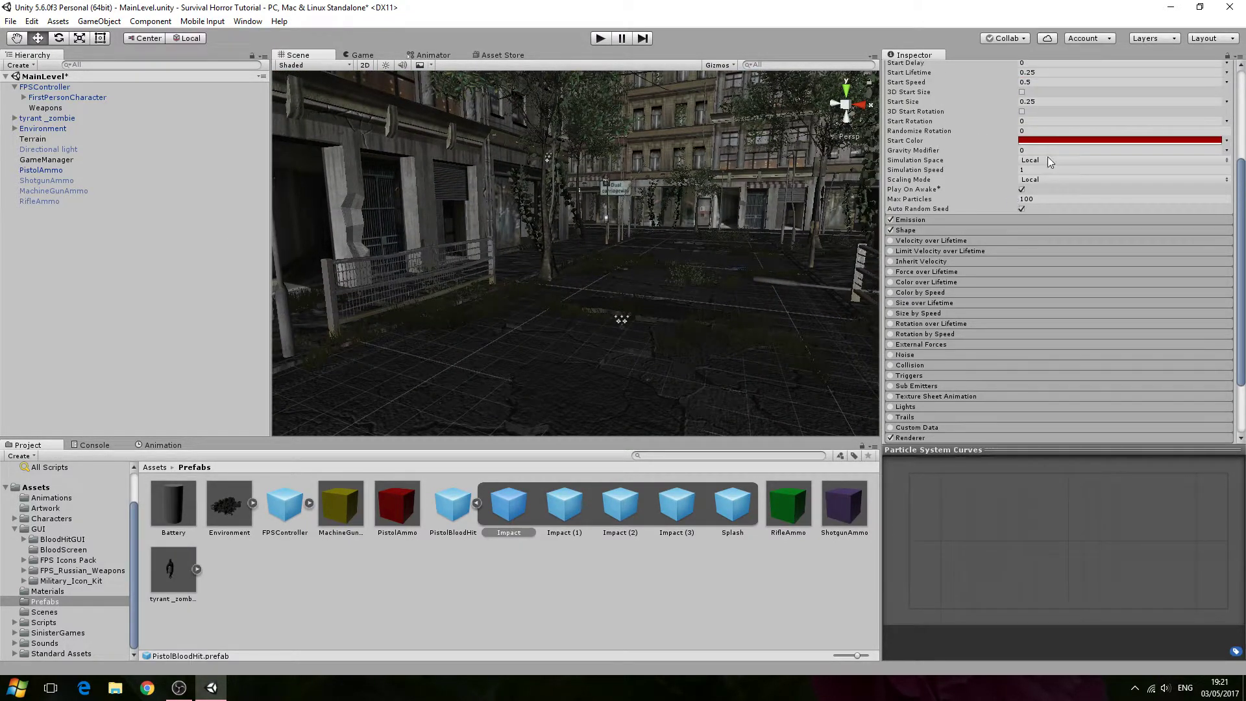
left_click(1057, 141)
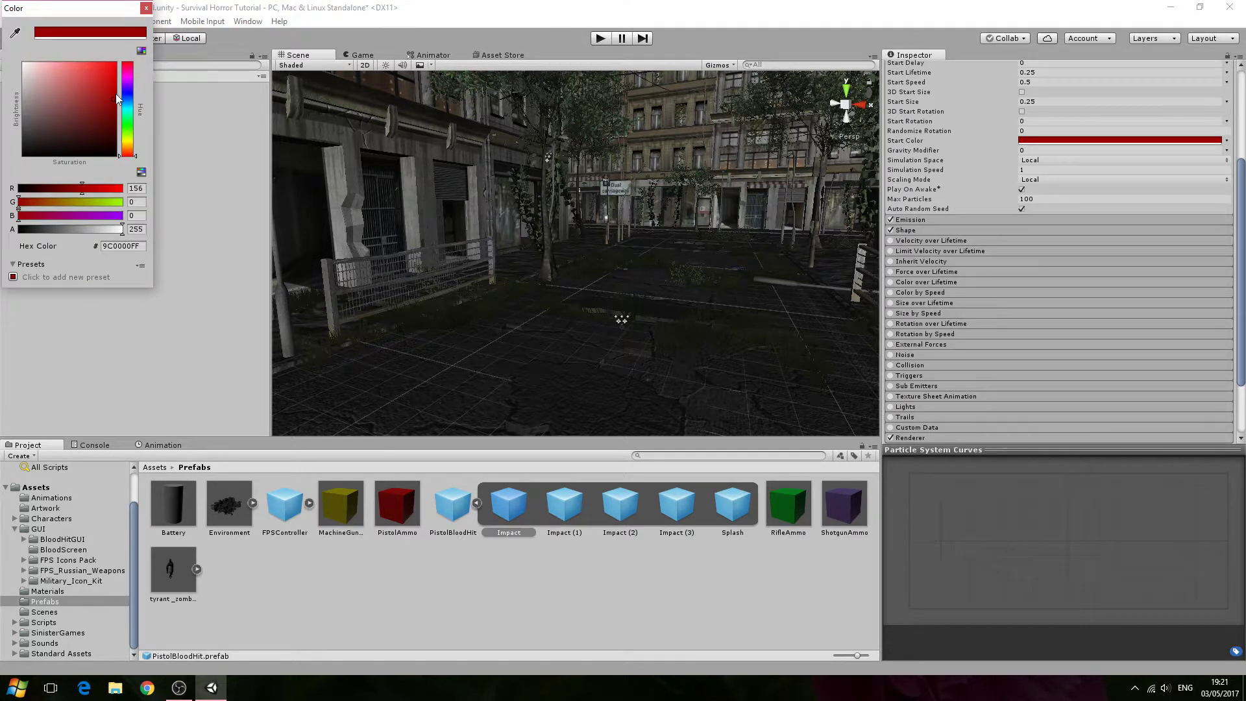
left_click_drag(117, 99, 115, 119)
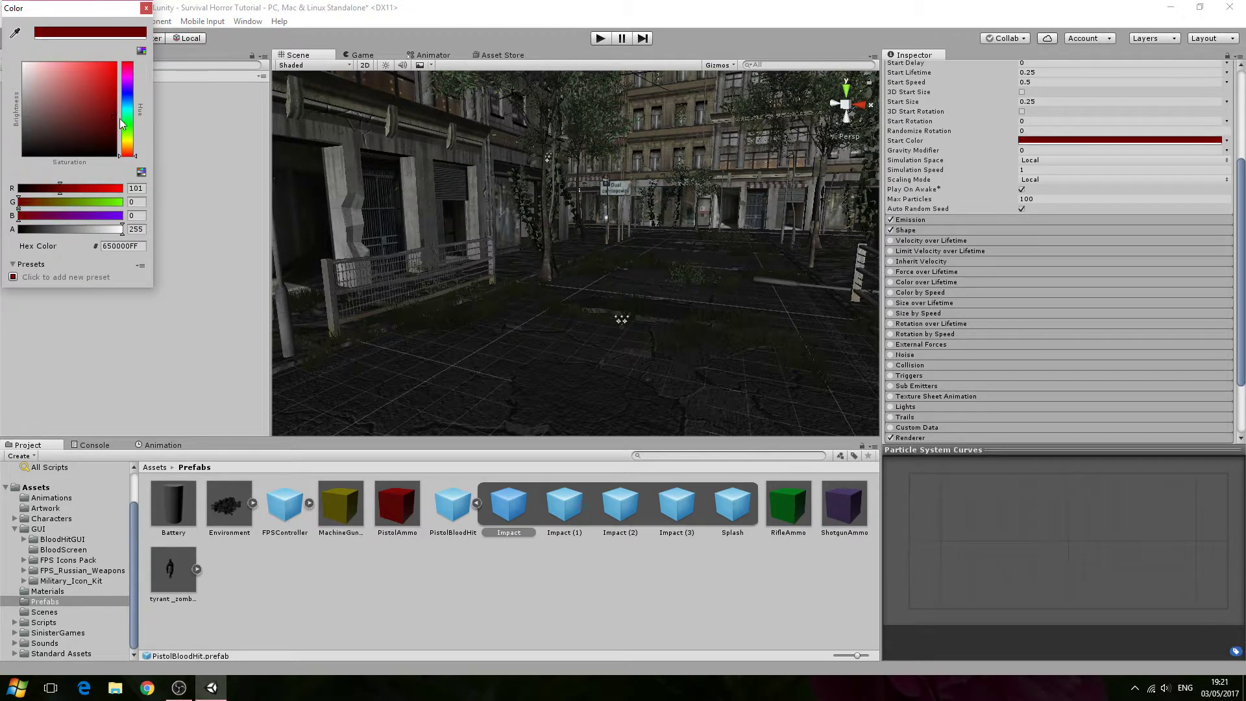
left_click(146, 9)
- Select the Impact (1) particle system and darken its Start Color to a deeper red
left_click(571, 496)
left_click(1053, 140)
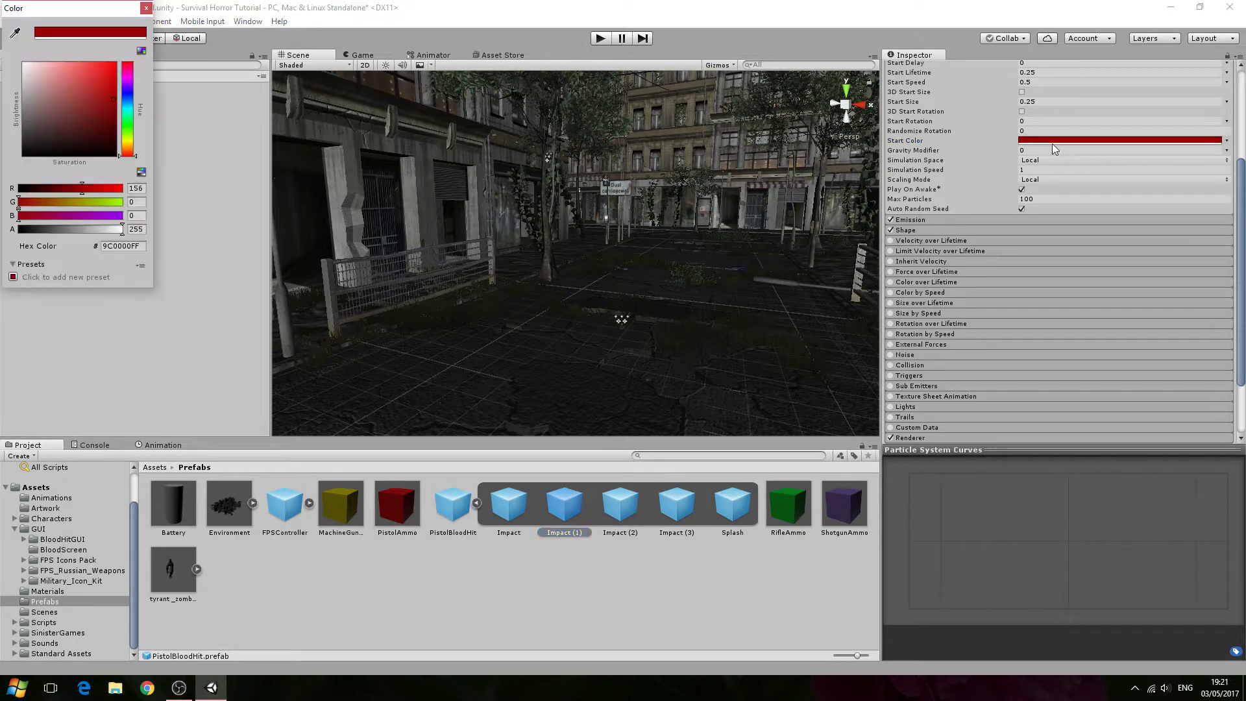
left_click_drag(108, 116, 117, 119)
left_click(147, 9)
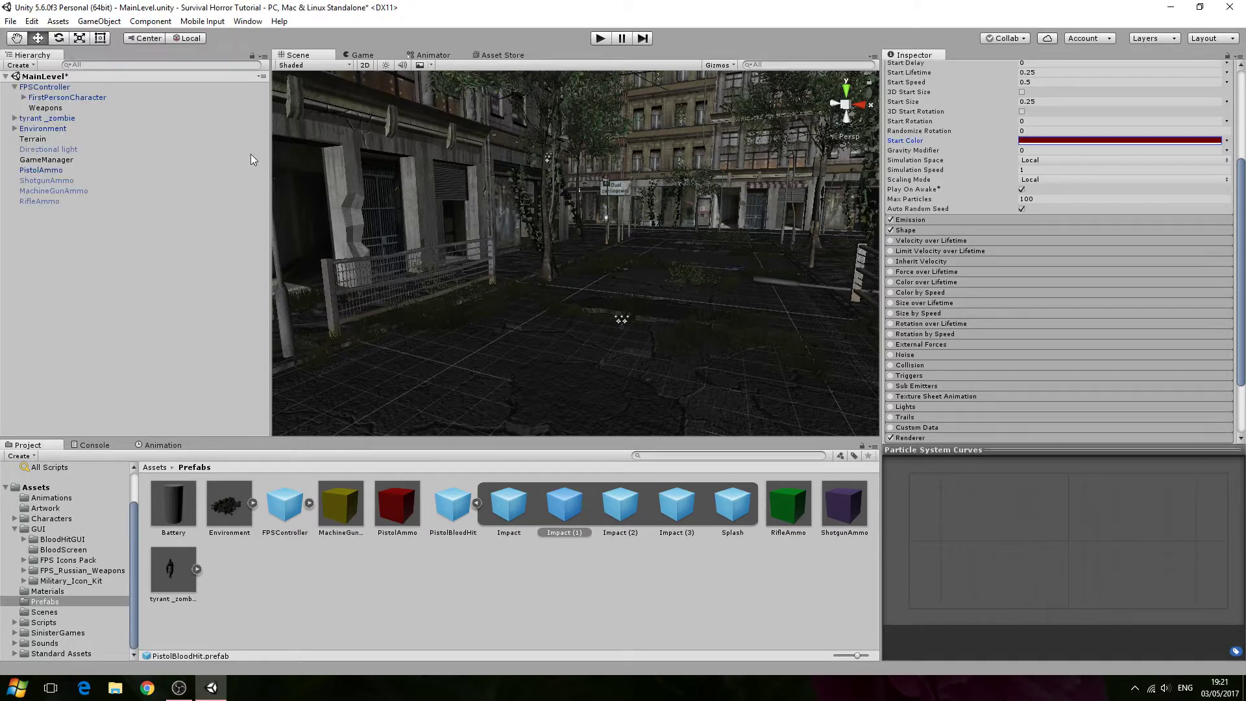
- Select the Impact (2) particle system and darken its Start Color to hex 620000
left_click(610, 504)
left_click(1034, 141)
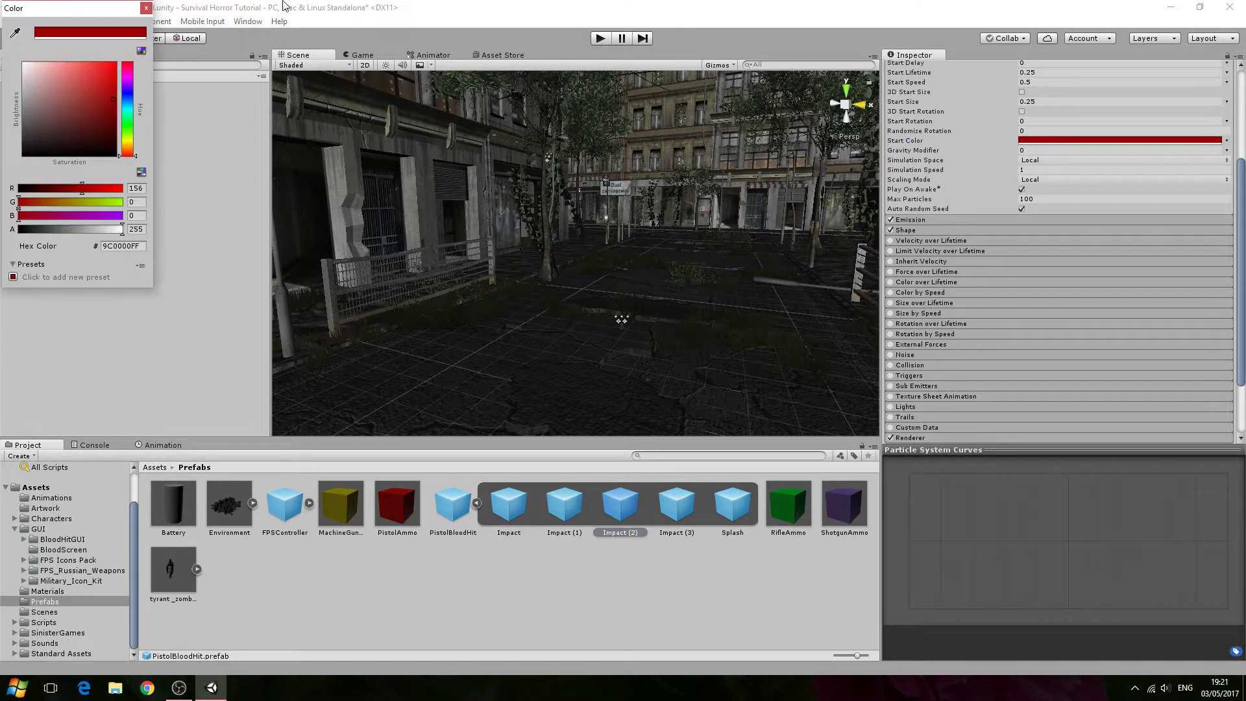
left_click_drag(76, 144, 119, 121)
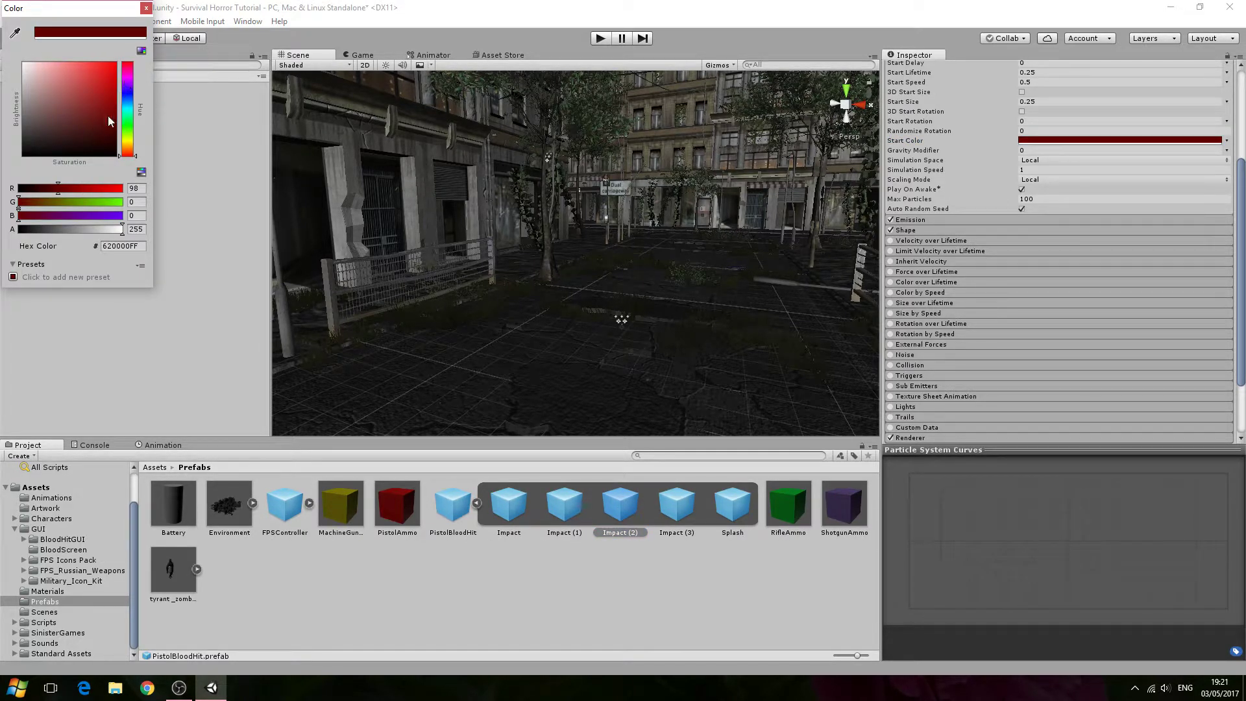
left_click(146, 8)
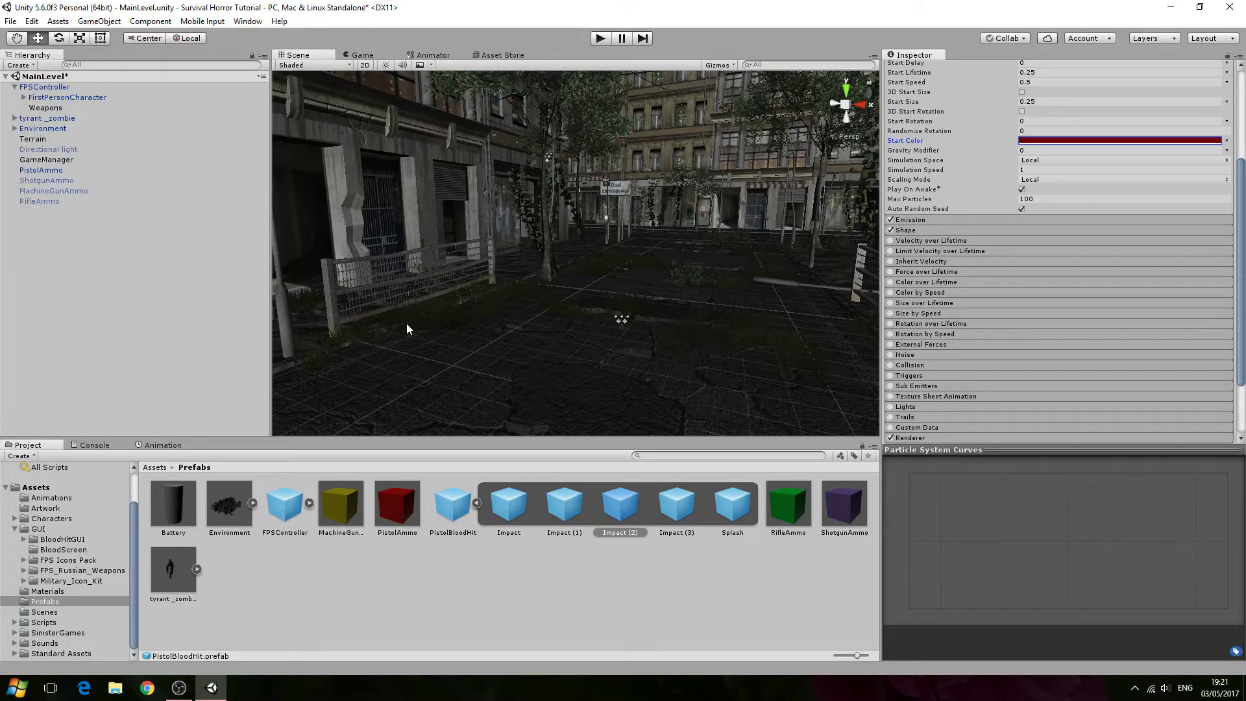
- Select the Impact (3) particle system and darken its Start Color to hex 650000
left_click(690, 498)
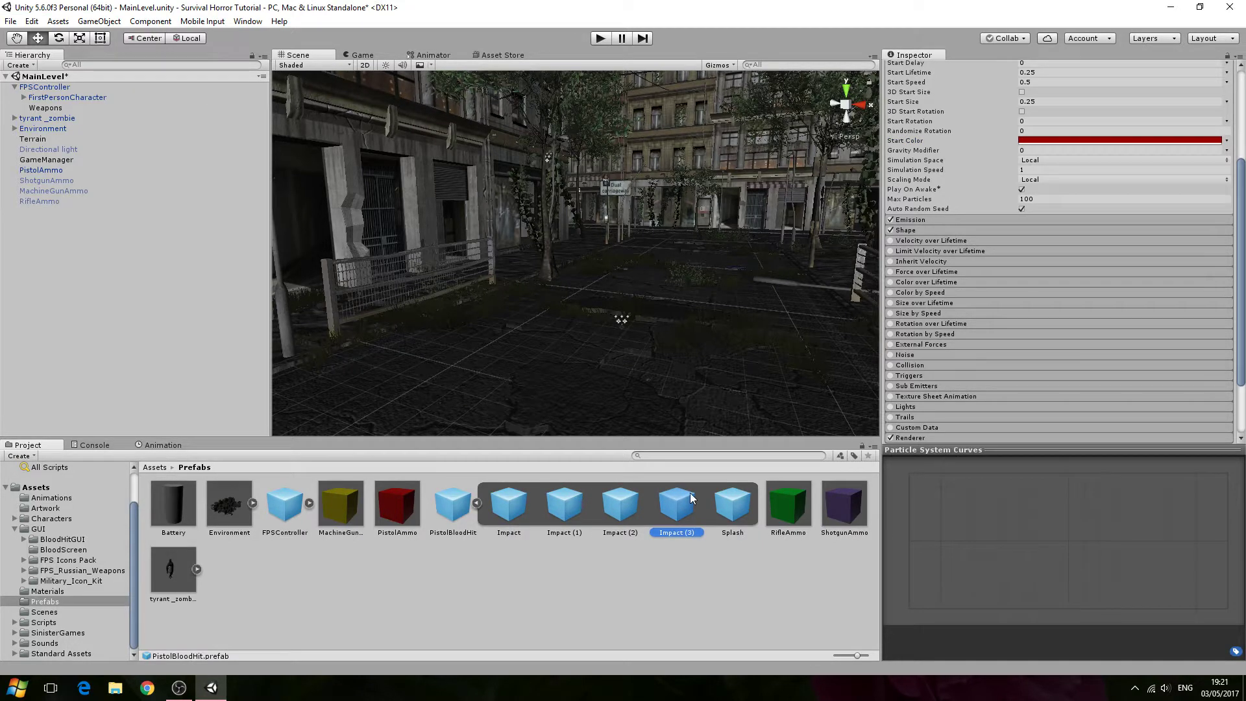
left_click(1118, 147)
left_click(117, 122)
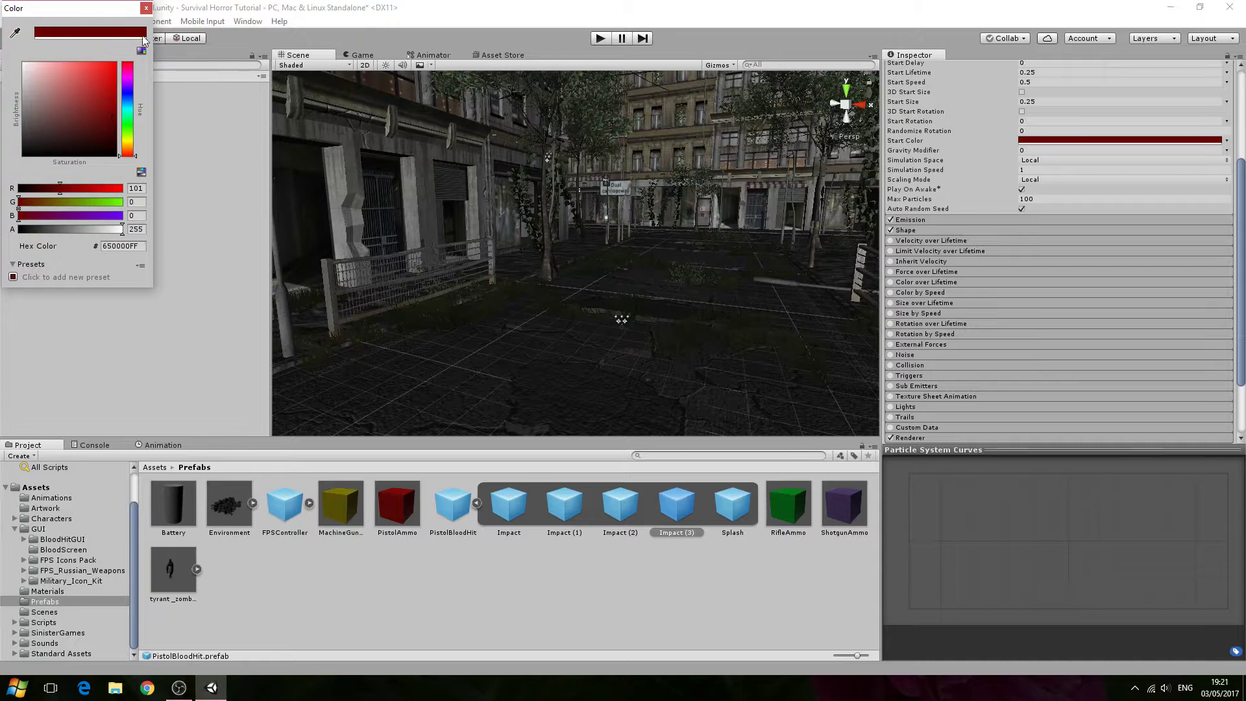
left_click(147, 8)
- Select the Splash particle system and darken its Start Color to hex 700000
left_click(732, 513)
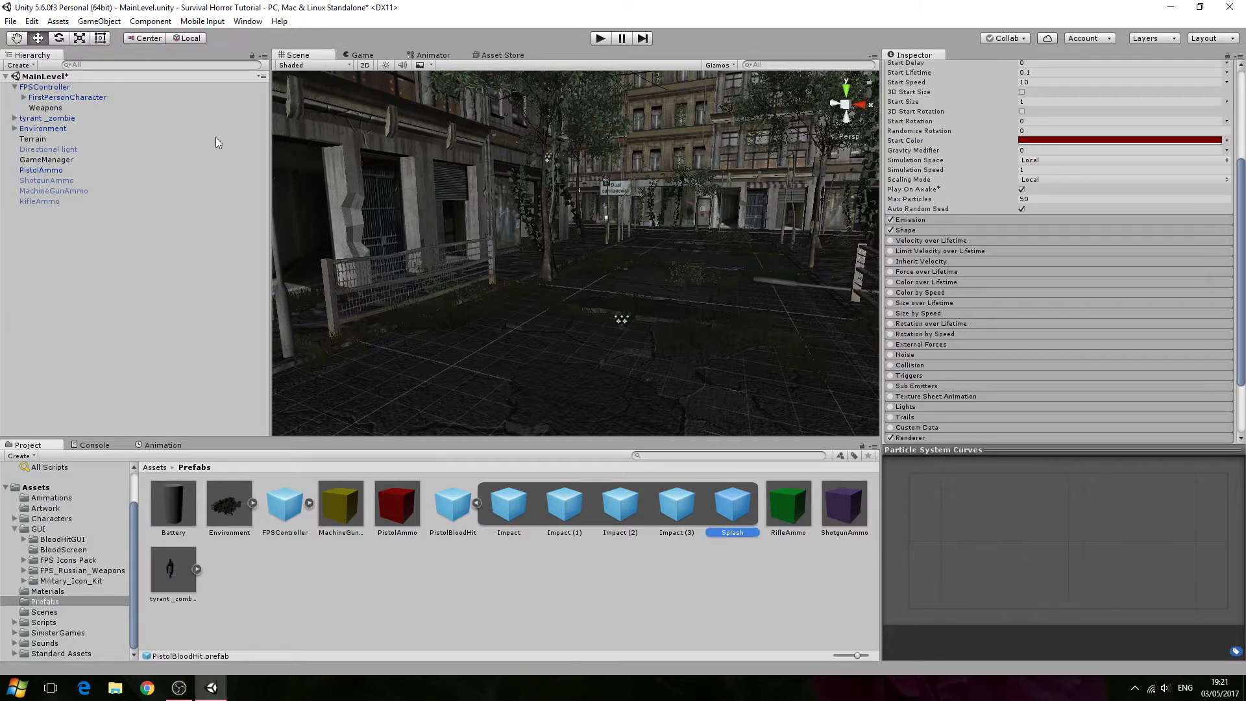
left_click(1048, 141)
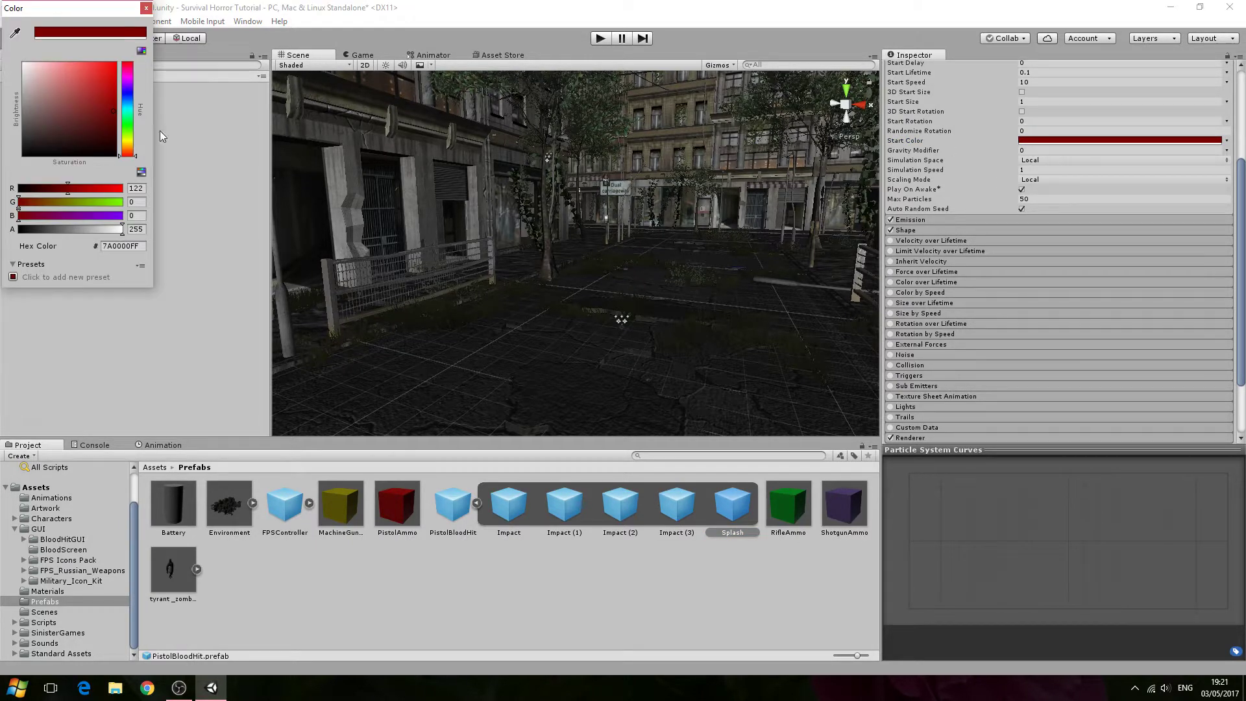
left_click(147, 8)
- Expand the Splash Renderer module and set its Max Particle Size to 5
scroll(969, 318, "down", 3)
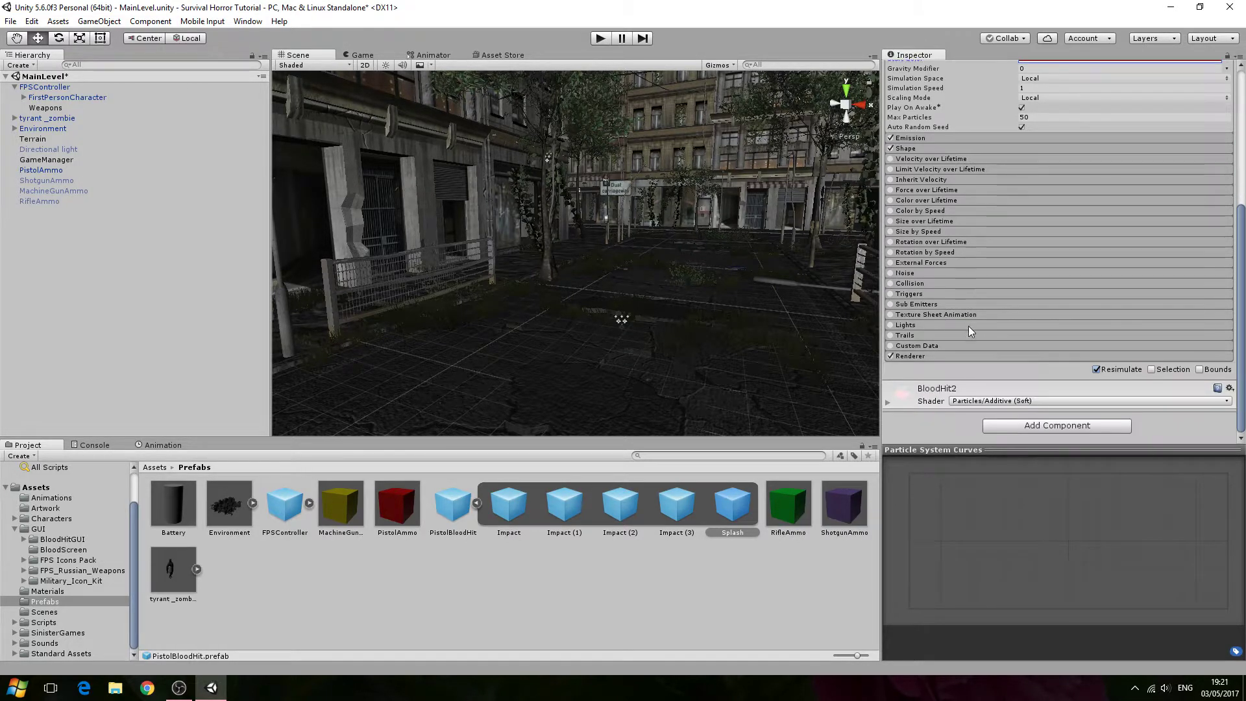
left_click(952, 355)
scroll(1056, 370, "down", 4)
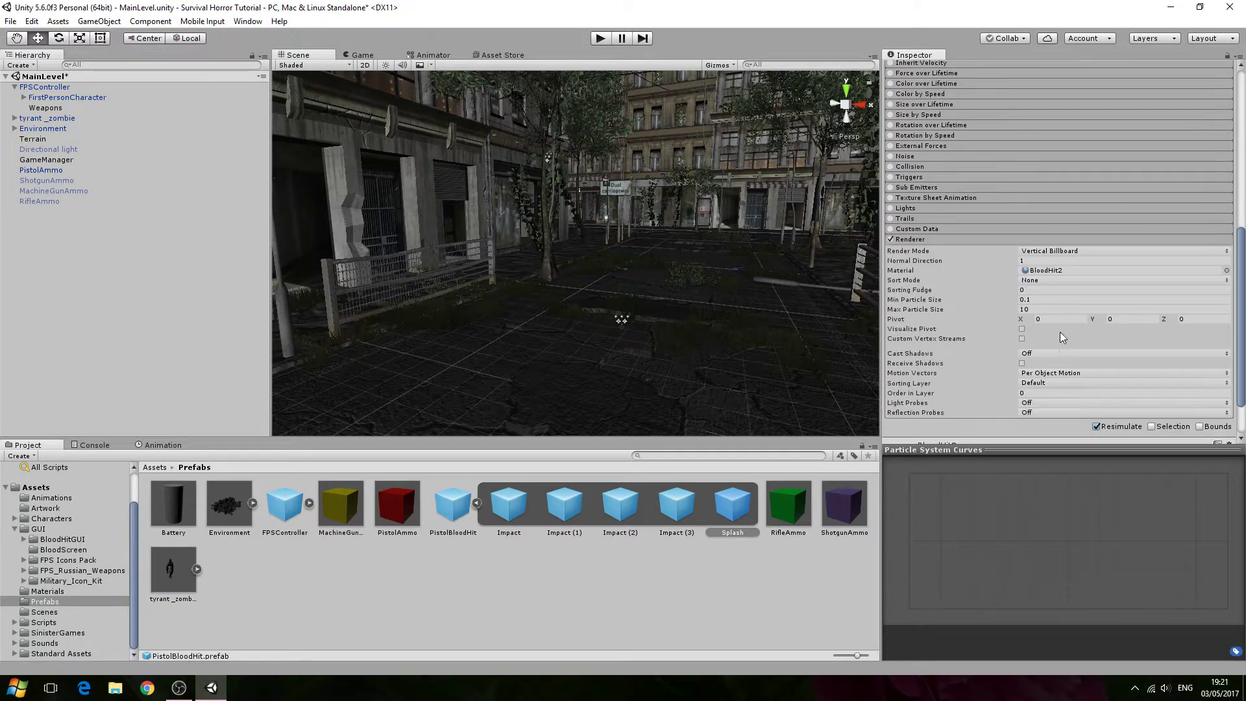
scroll(1012, 332, "down", 2)
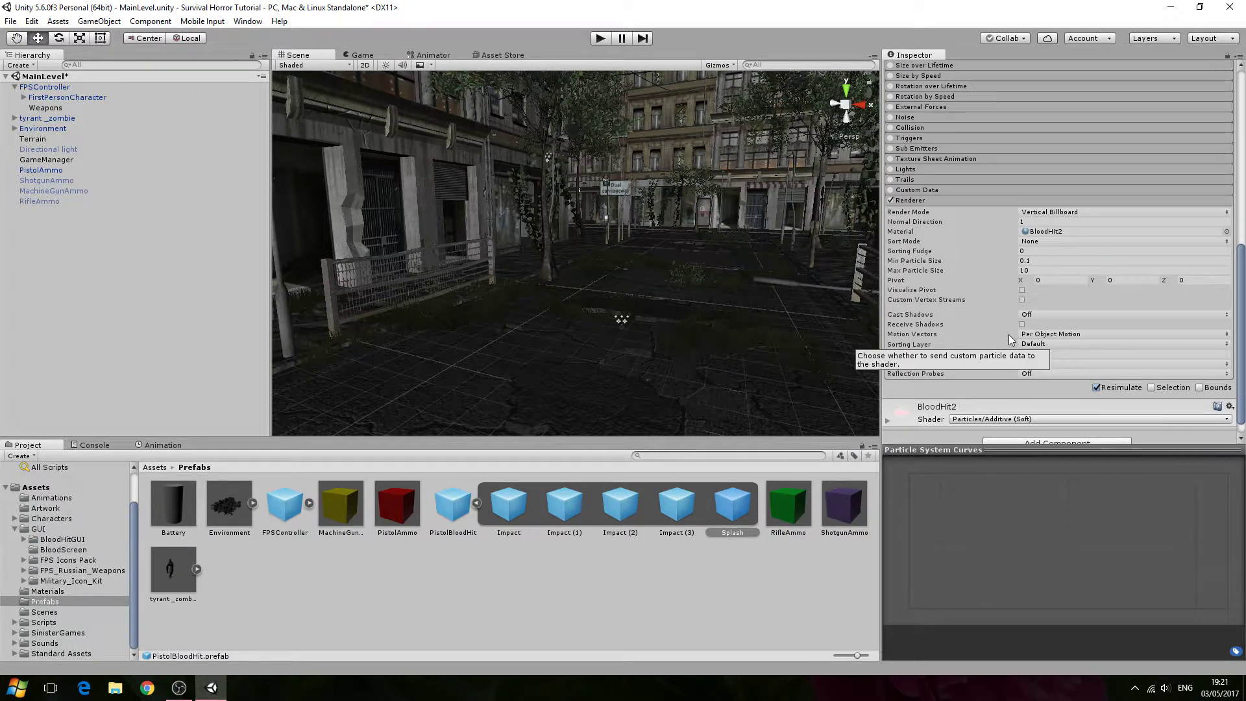
left_click(1043, 270)
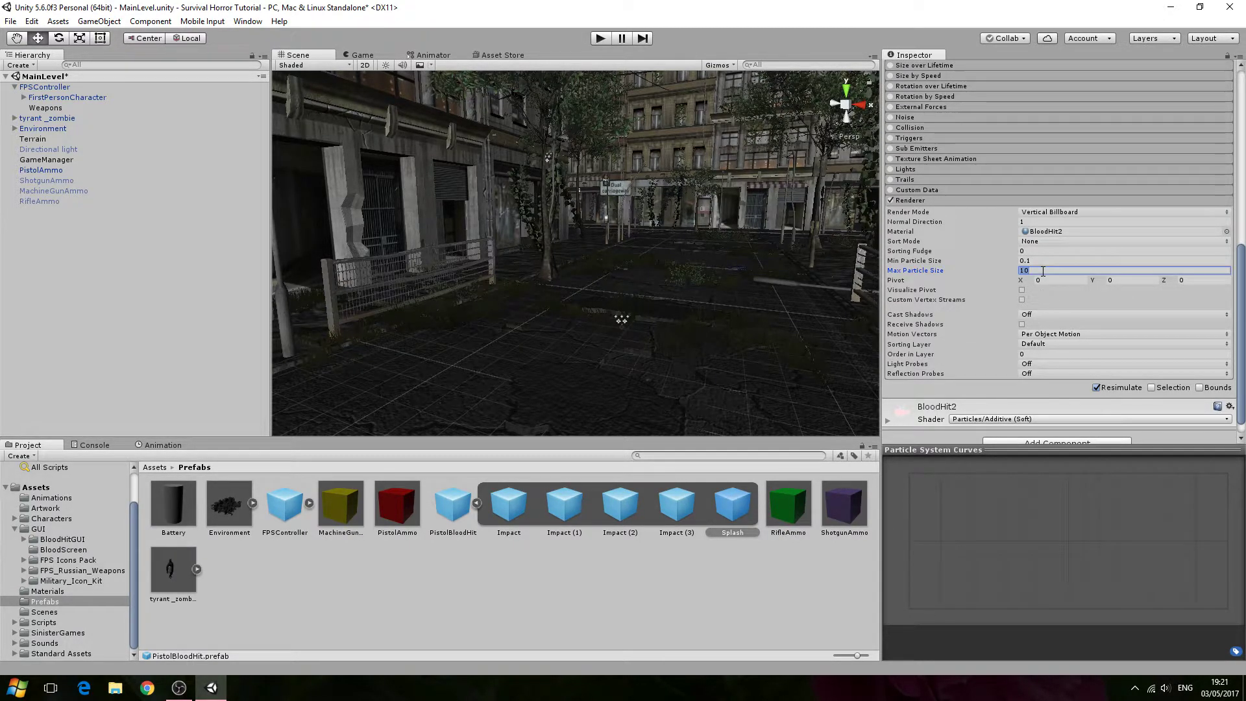
type("5")
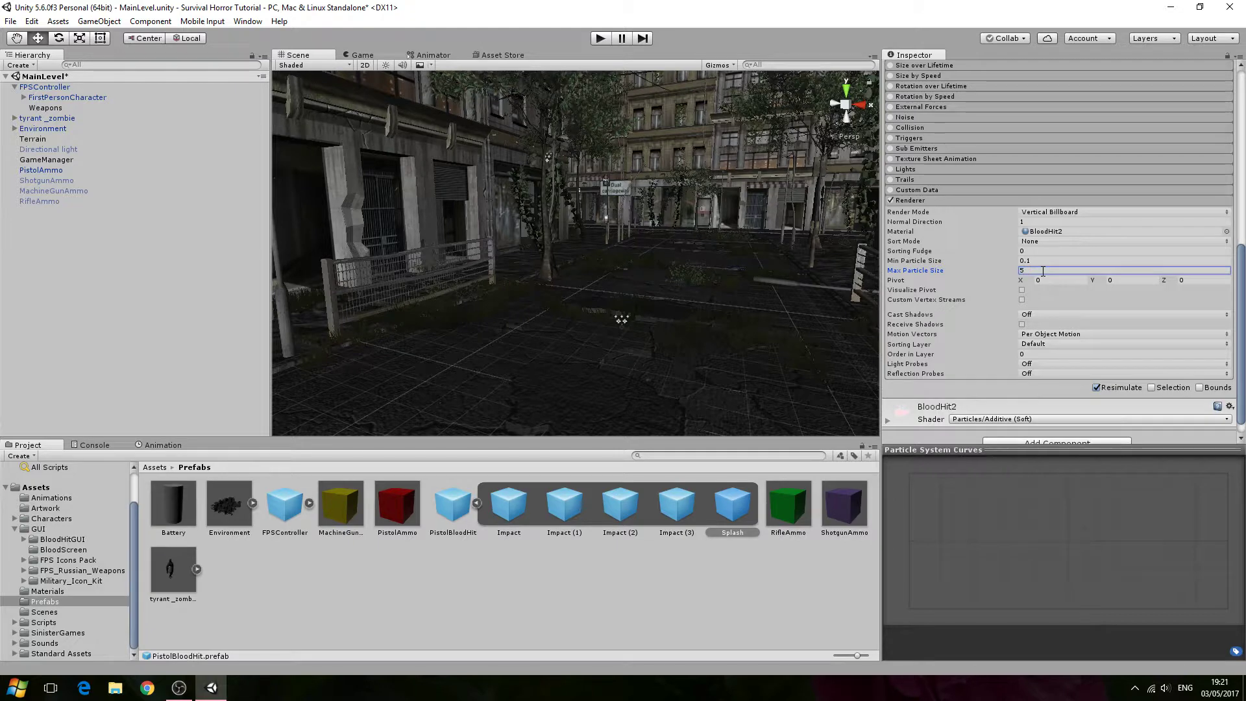
- Collapse the expanded PistolBloodHit prefab in the Prefabs folder
scroll(1045, 270, "up", 10)
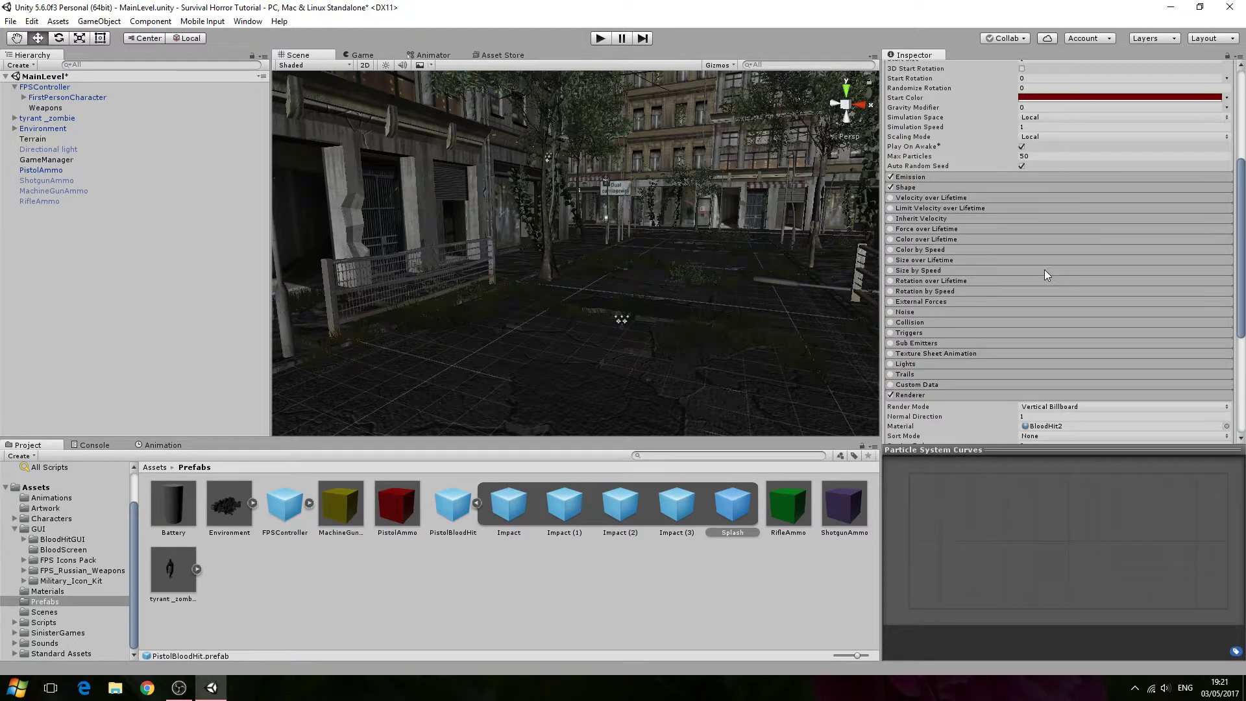
scroll(1045, 270, "down", 5)
scroll(1045, 270, "down", 5)
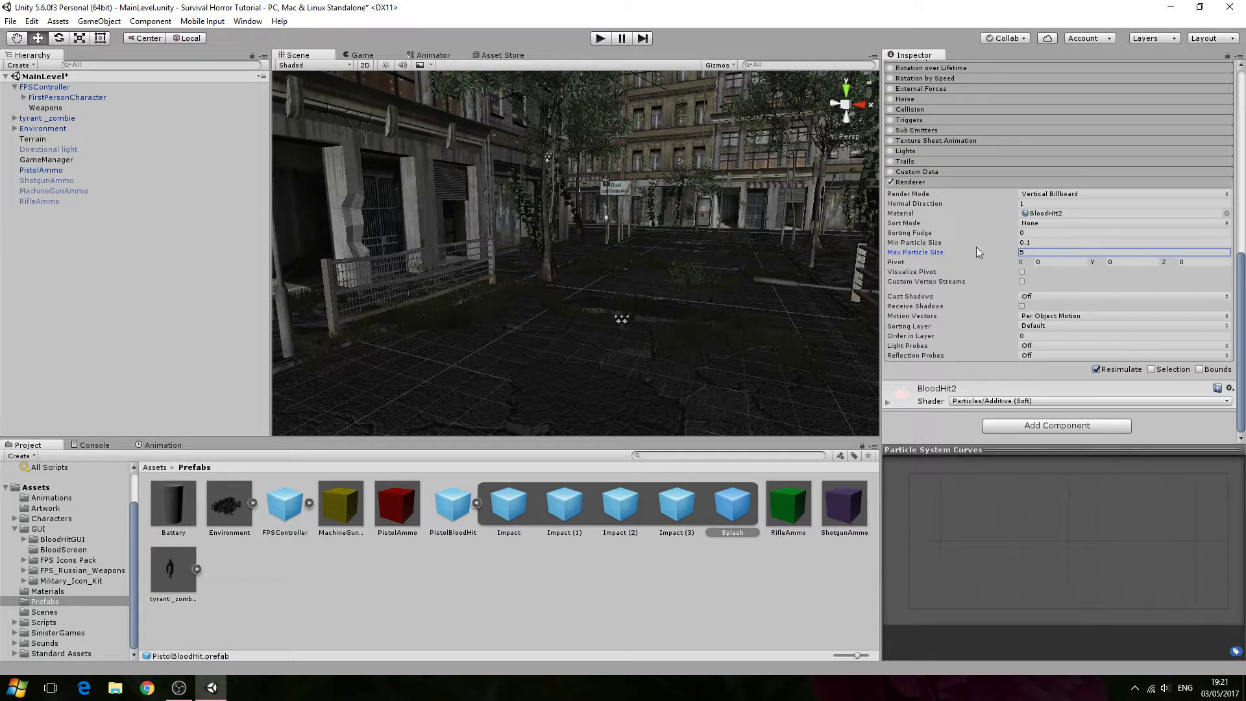
scroll(1006, 294, "up", 10)
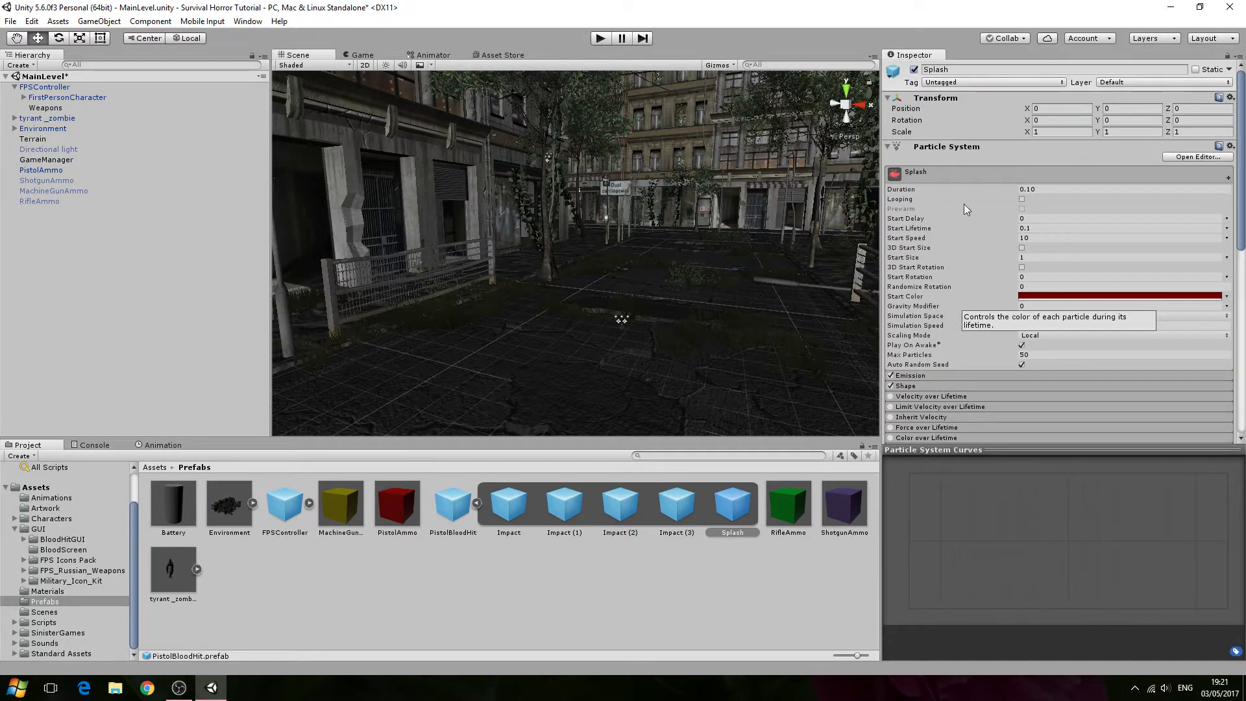
left_click(478, 503)
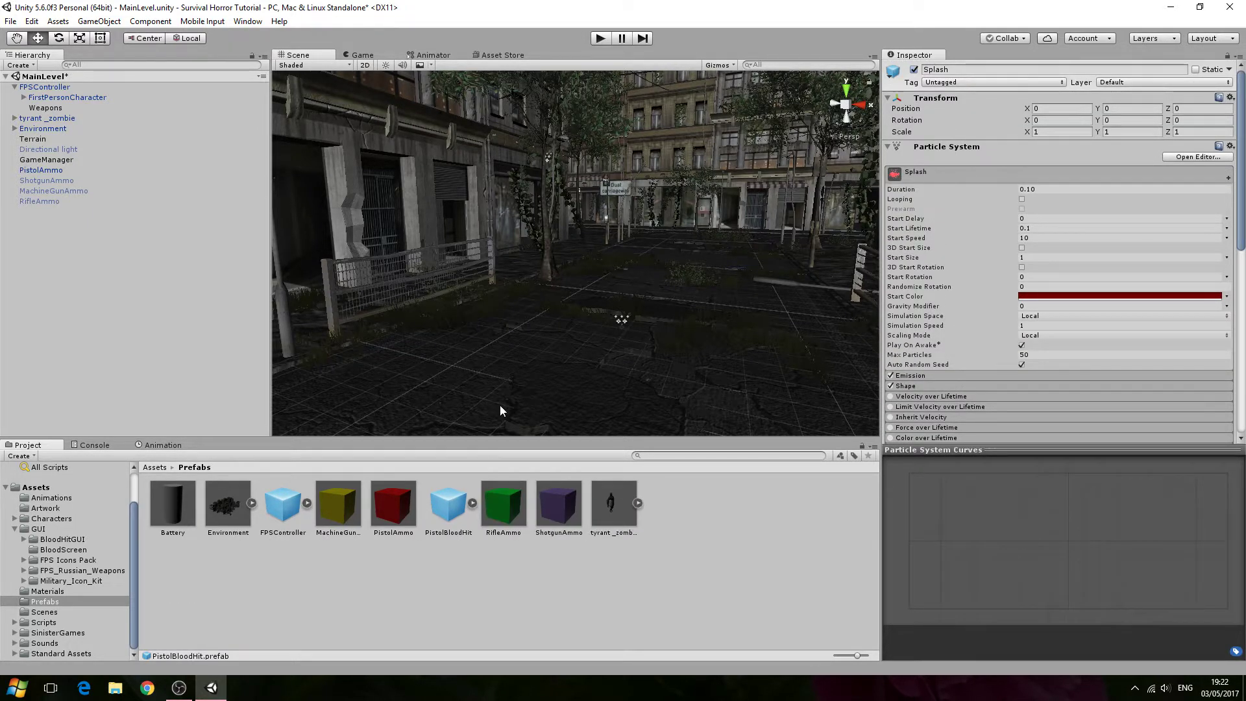
- Navigate the Scene view, selecting the PistolBloodHit prefab and then focusing on the FPSController
scroll(500, 408, "down", 6)
left_click_drag(501, 403, 325, 388, "alt")
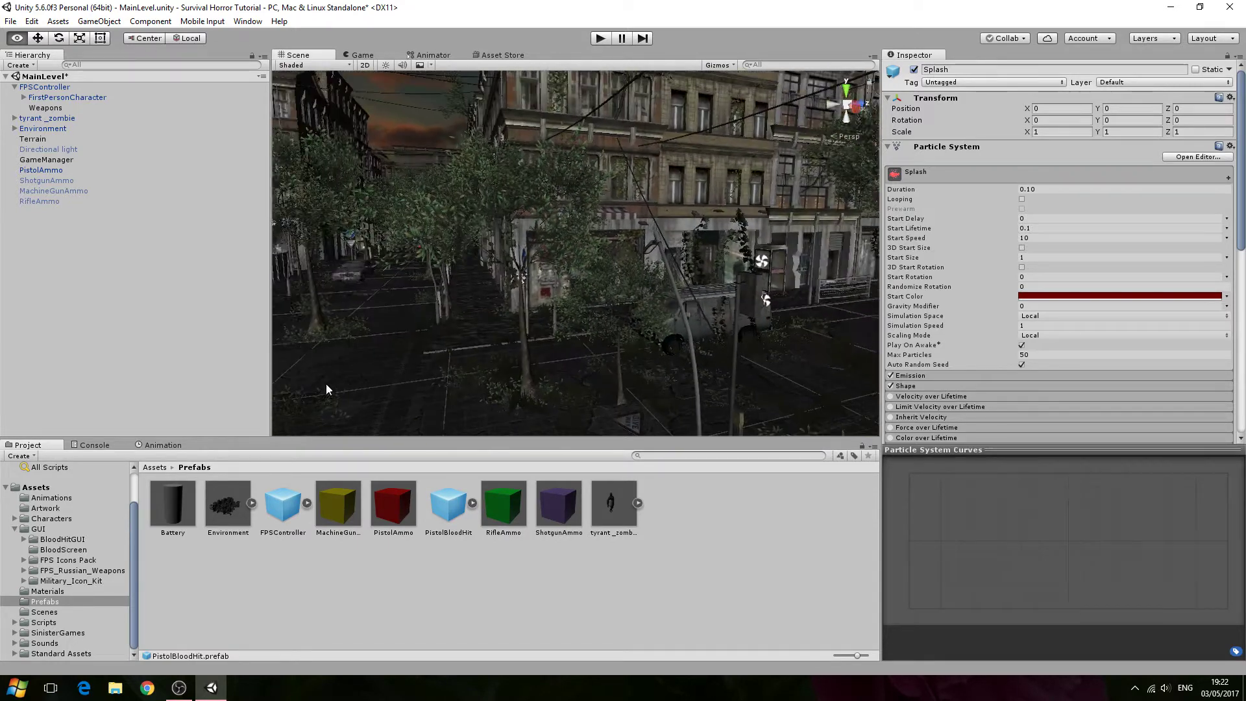
left_click(447, 504)
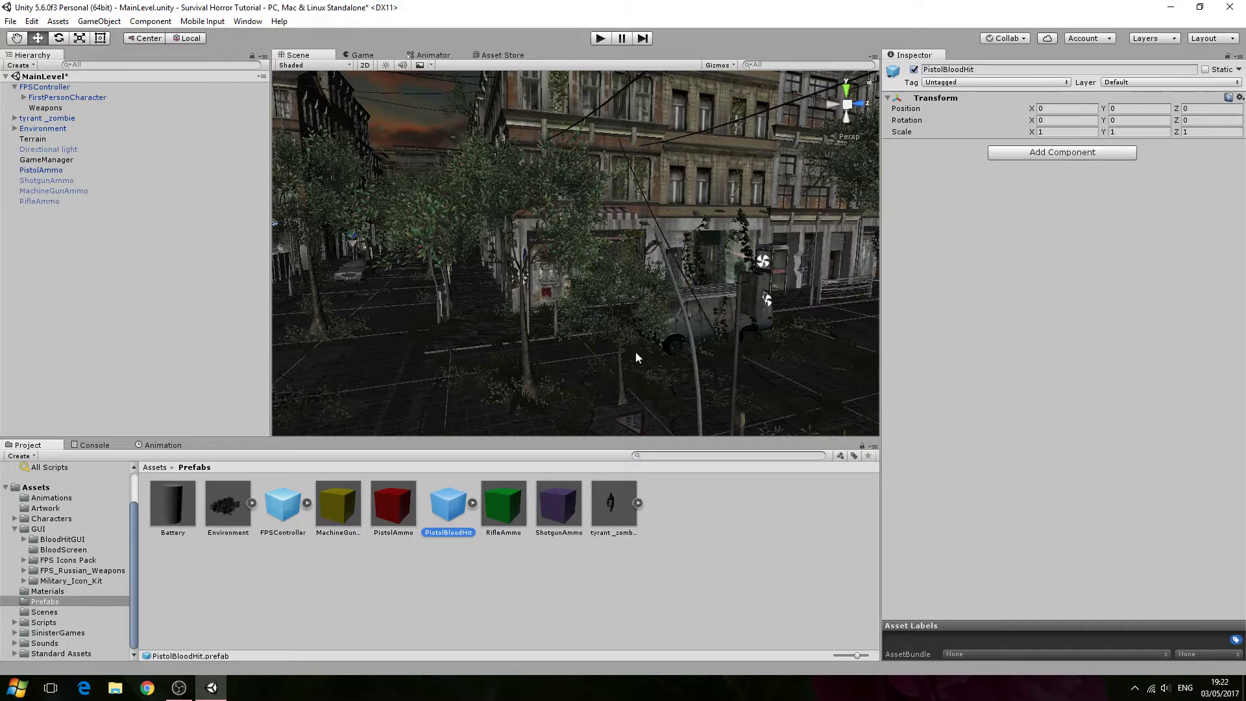
scroll(545, 417, "down", 4)
scroll(546, 401, "up", 4)
left_click_drag(547, 396, 1102, 402, "alt")
right_click_drag(1106, 407, 925, 495)
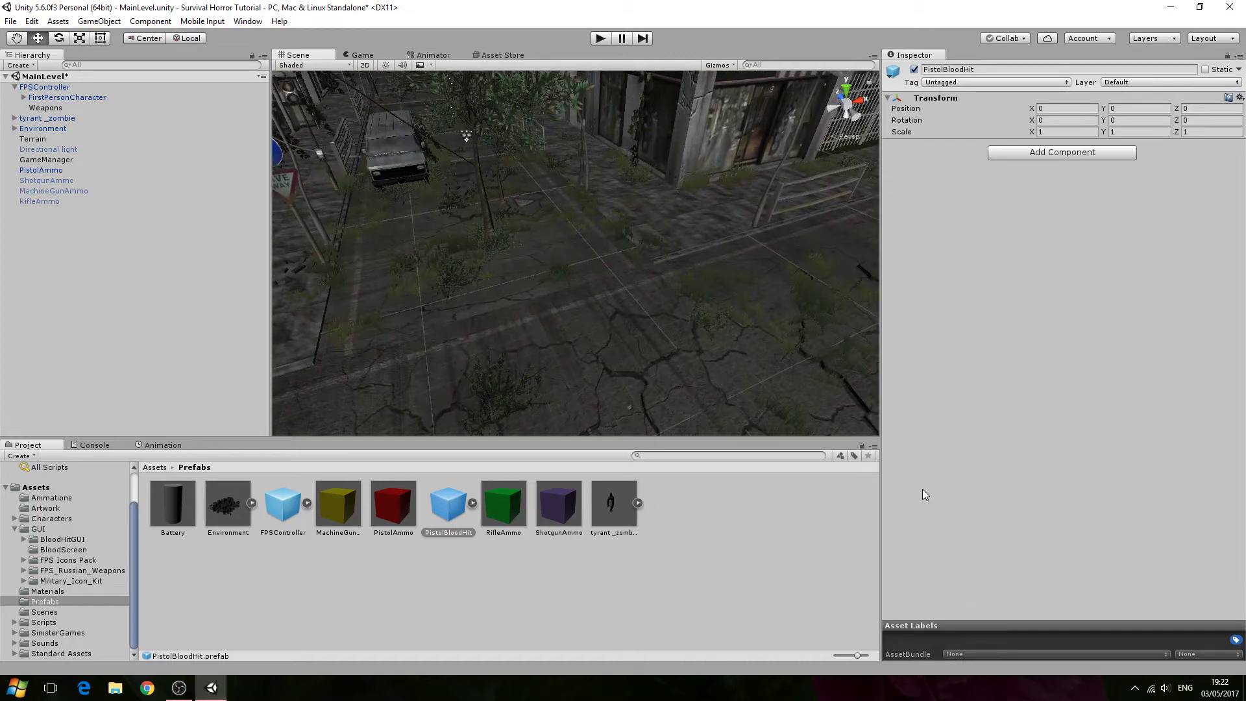
left_click(44, 86)
key("f")
key("w")
right_click_drag(552, 245, 753, 217)
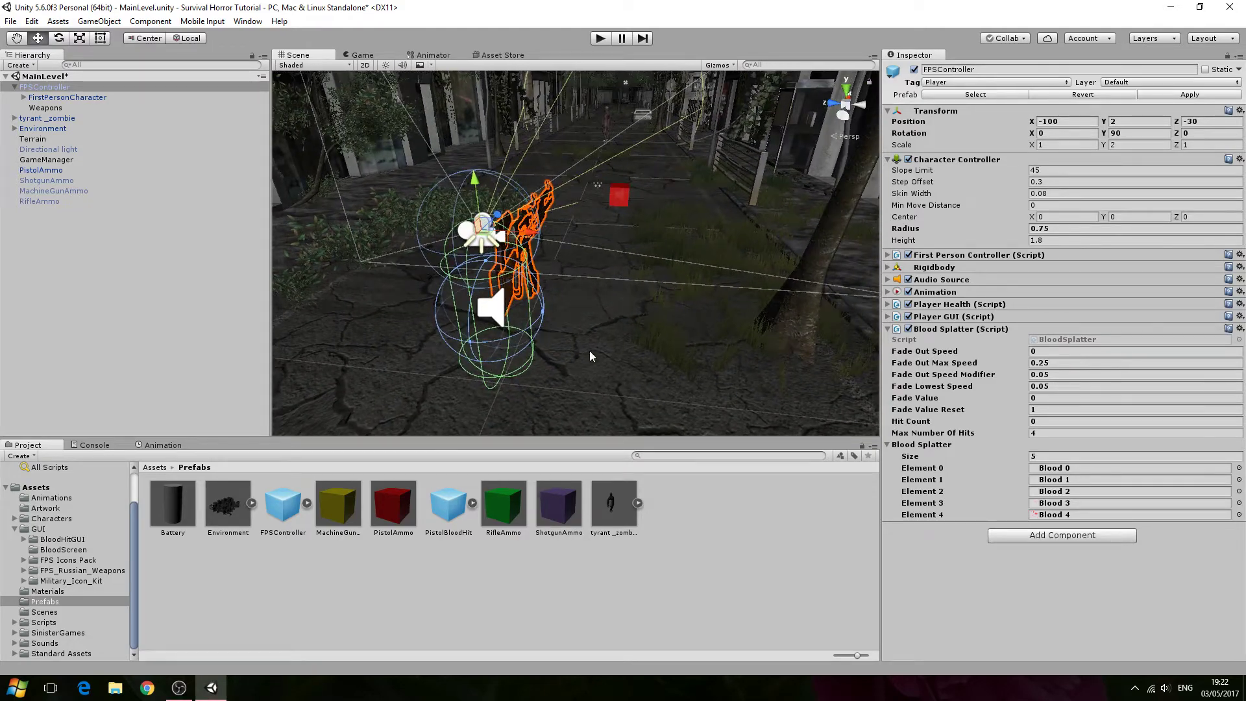
- Create a C# script named DestroyBloodEffect in the Scripts folder and open it in MonoDevelop
left_click(55, 622)
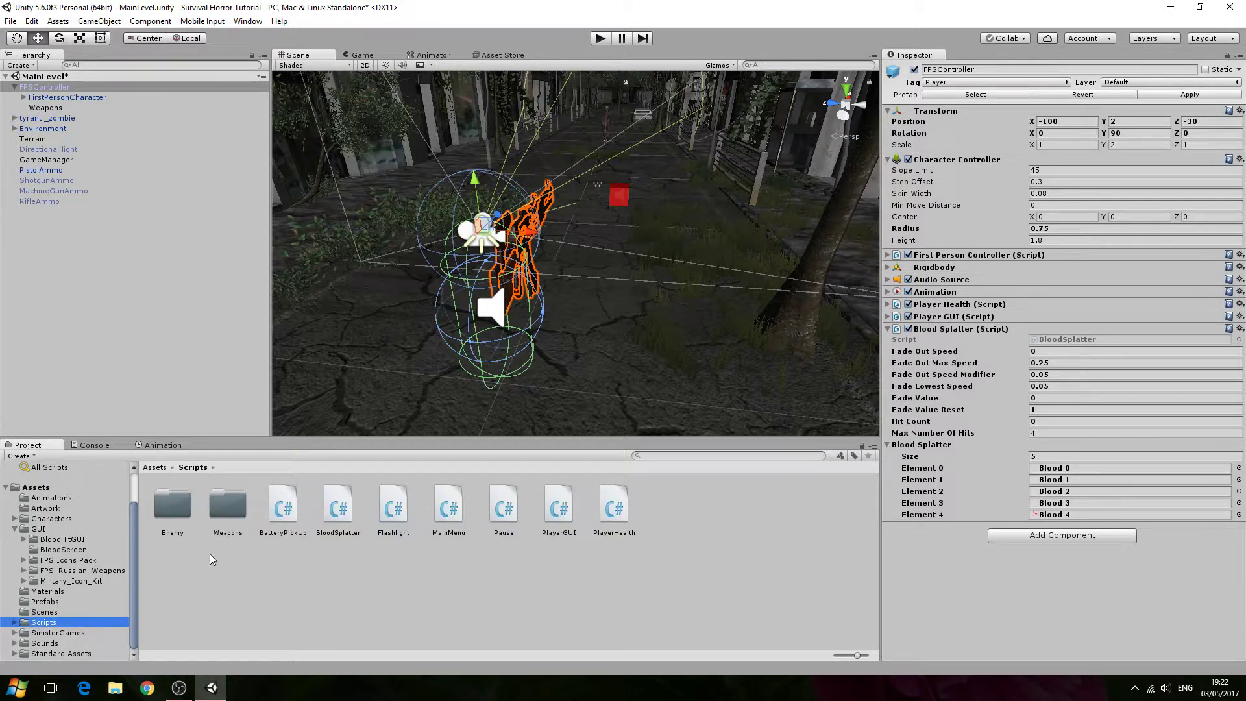
right_click(293, 556)
mouse_move(435, 318)
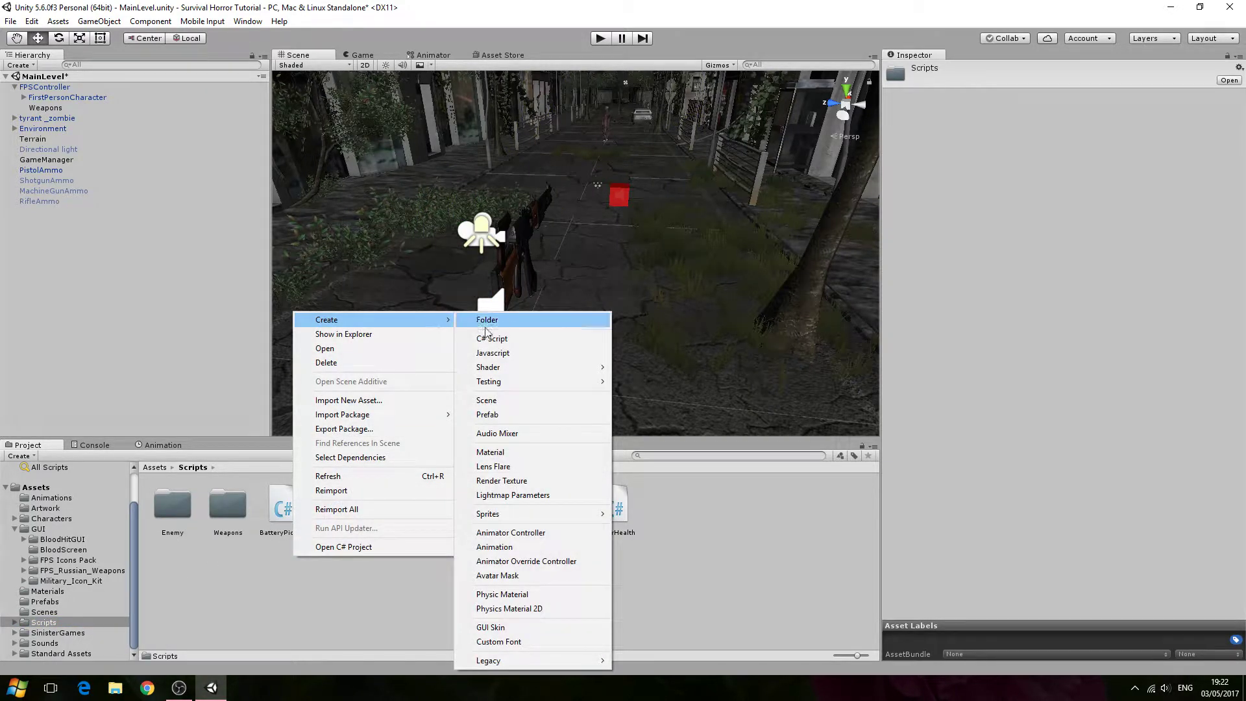
left_click(510, 338)
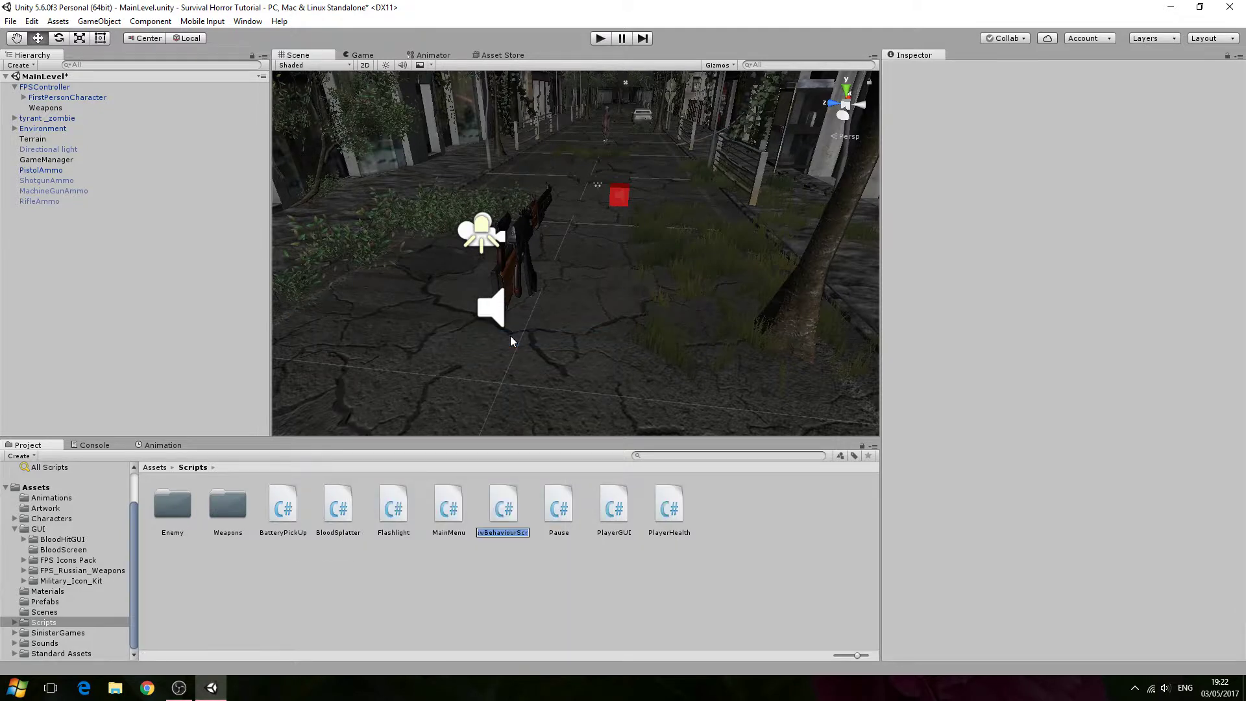
type("Destroy")
type("Blood")
type("Effect")
key("Return")
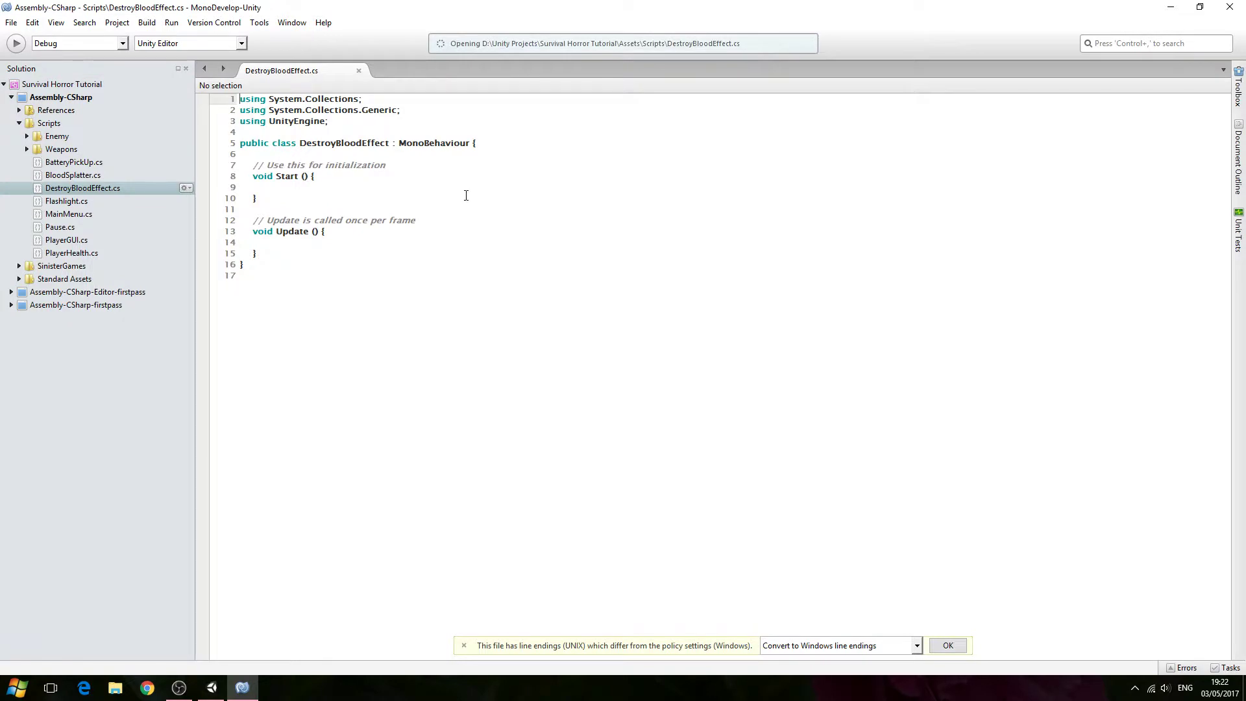
left_click(464, 645)
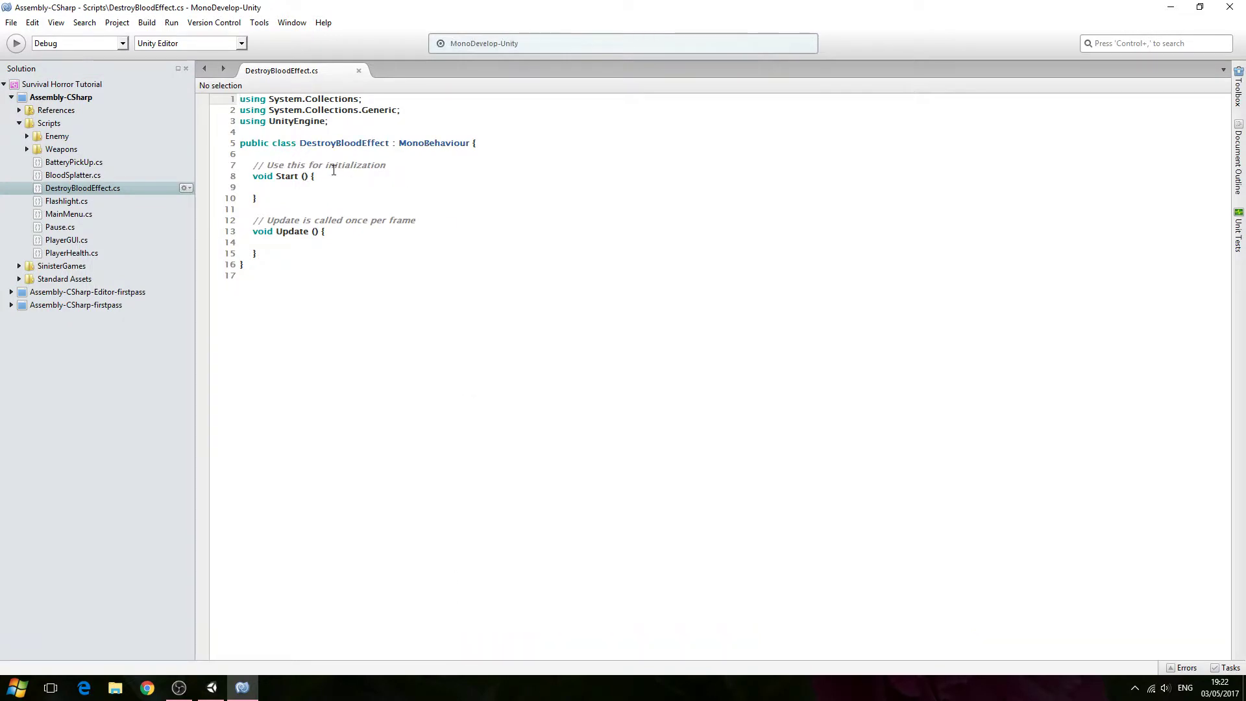
- Declare a public float field _destroyAfterSeconds with the comment 'The amount of seconds before destroying game object'
left_click(331, 164)
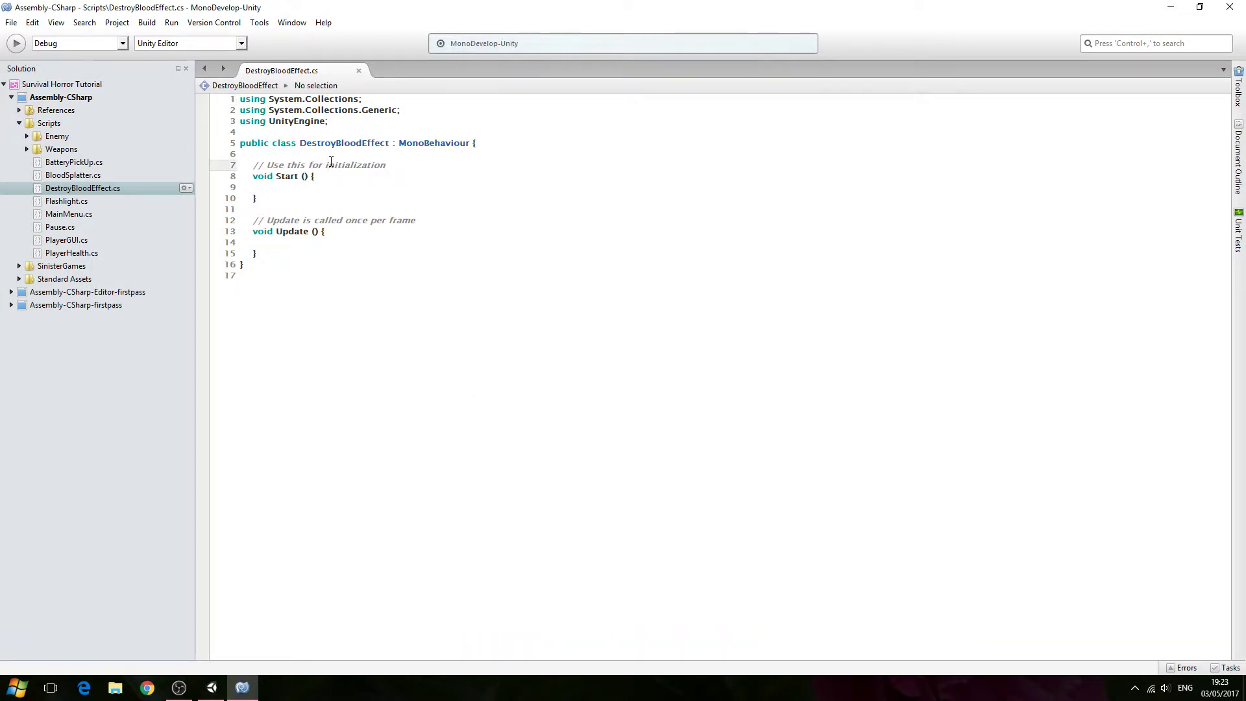
left_click(336, 156)
key("Return")
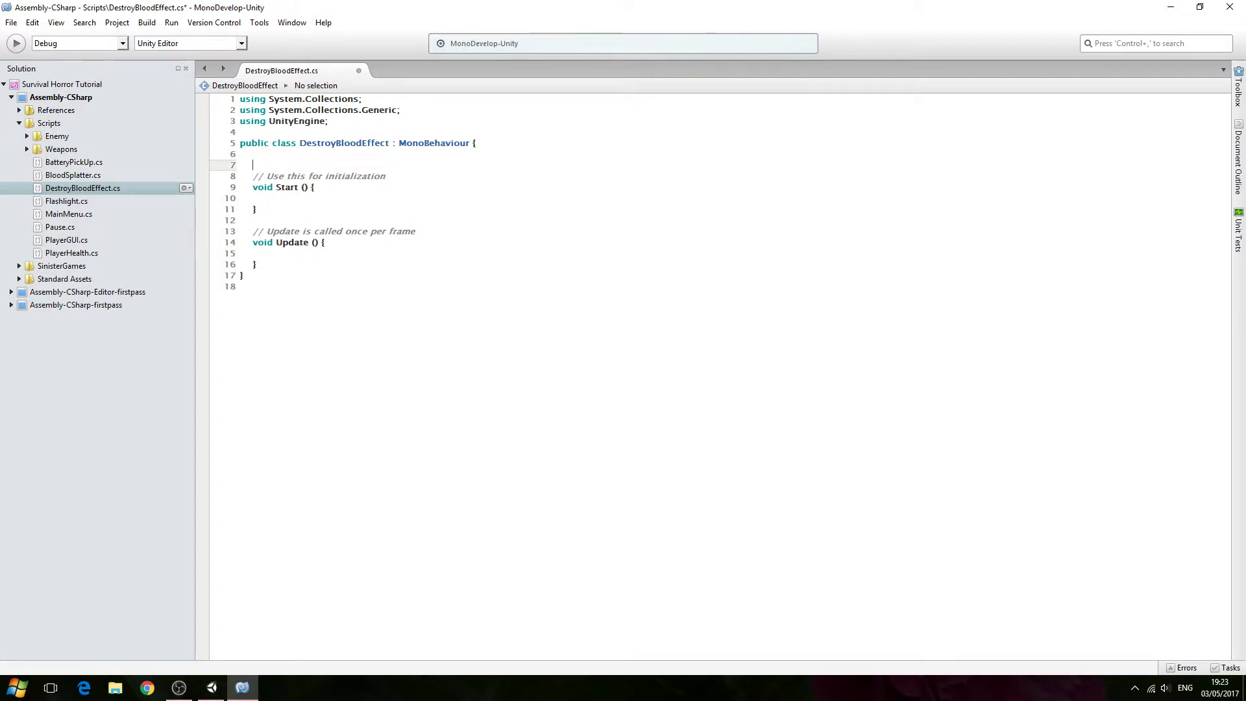
type("public ")
type("fla")
type("o")
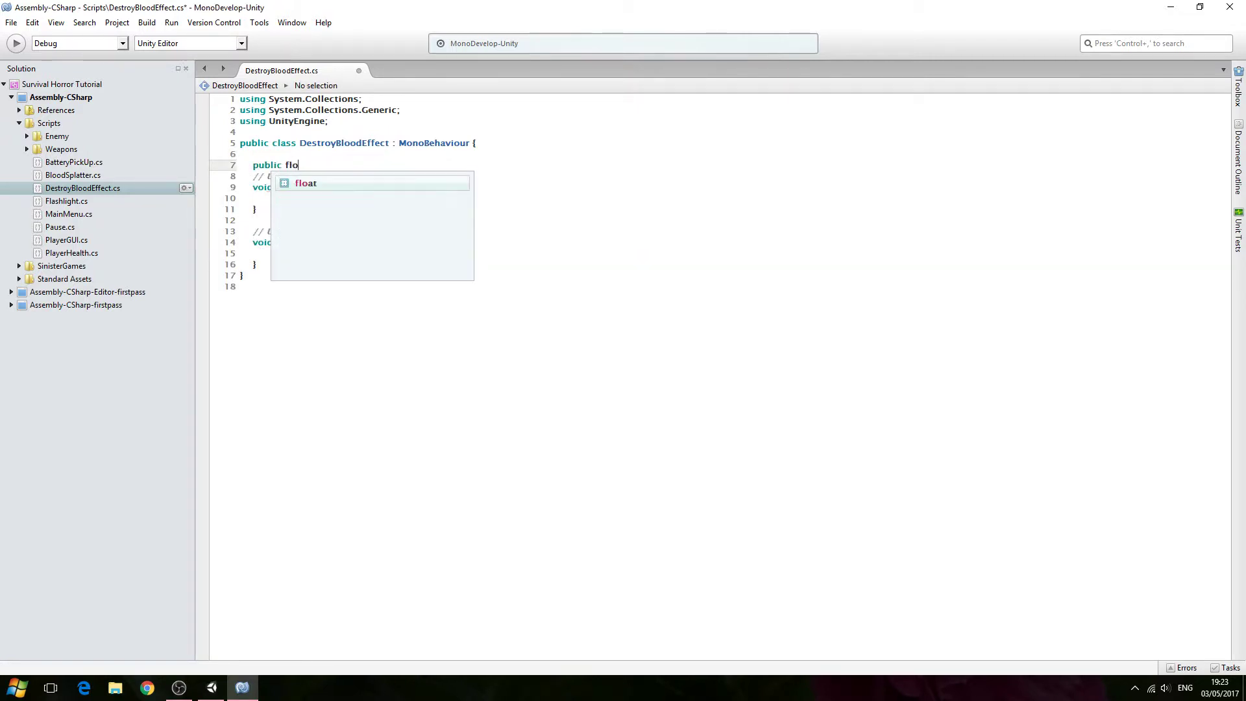
type("at _")
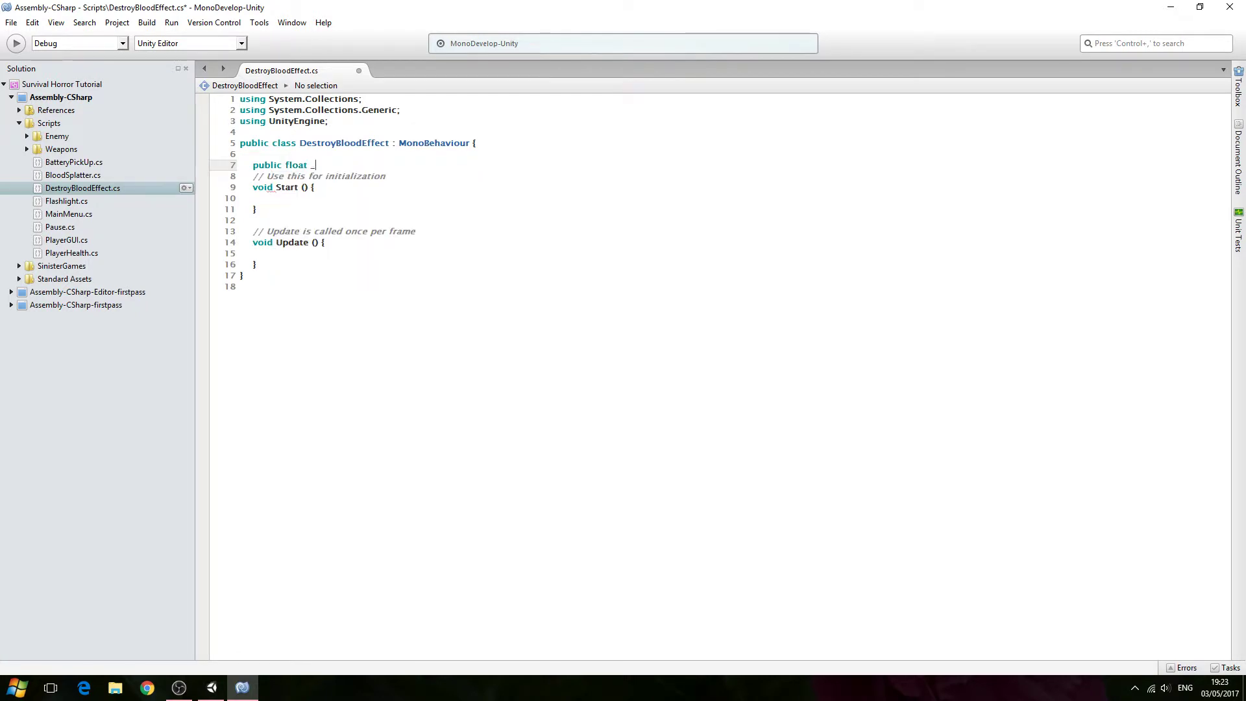
type("destro")
type("yA")
type("fterScen")
type("e")
key("BackSpace")
type("e amount")
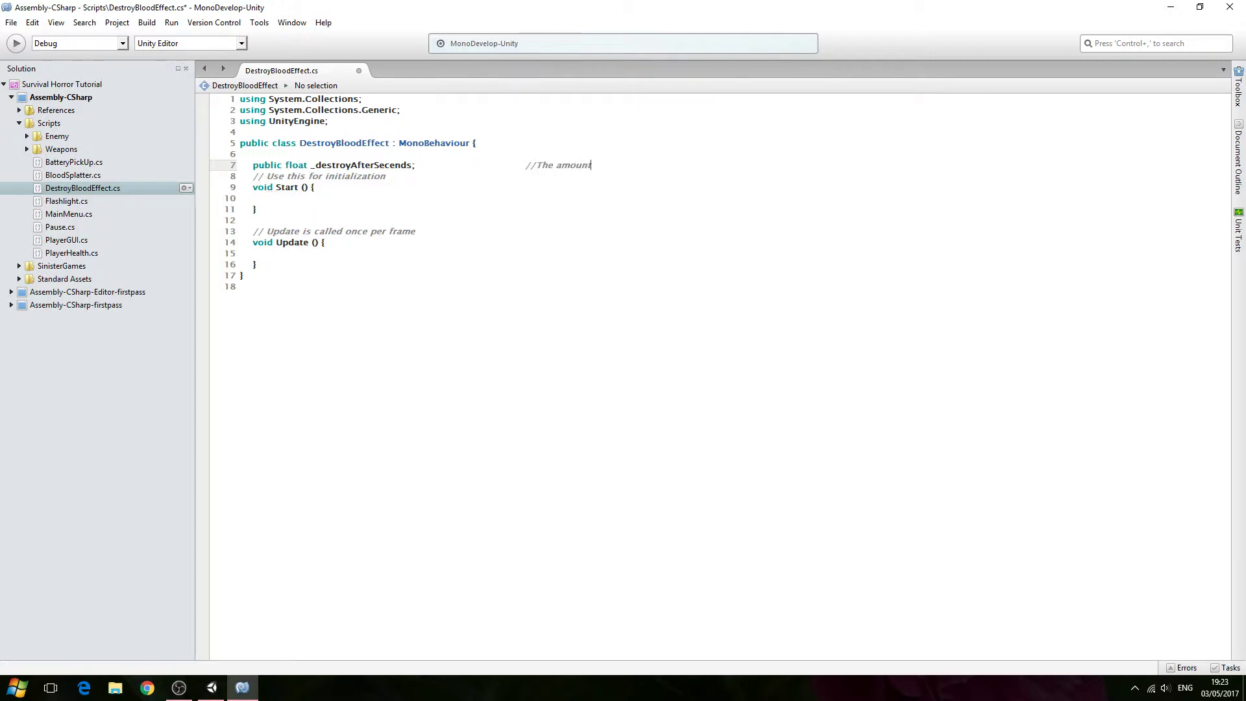
type("econds before destroying game ")
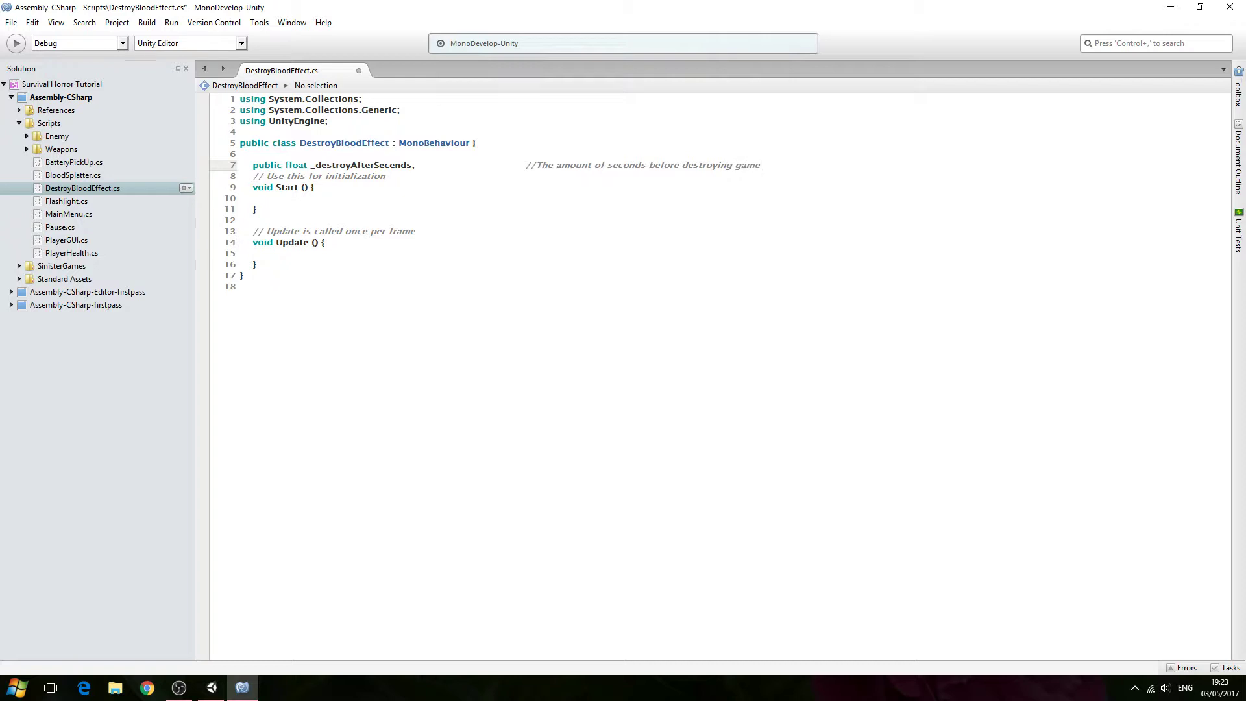
type("object")
key("Return")
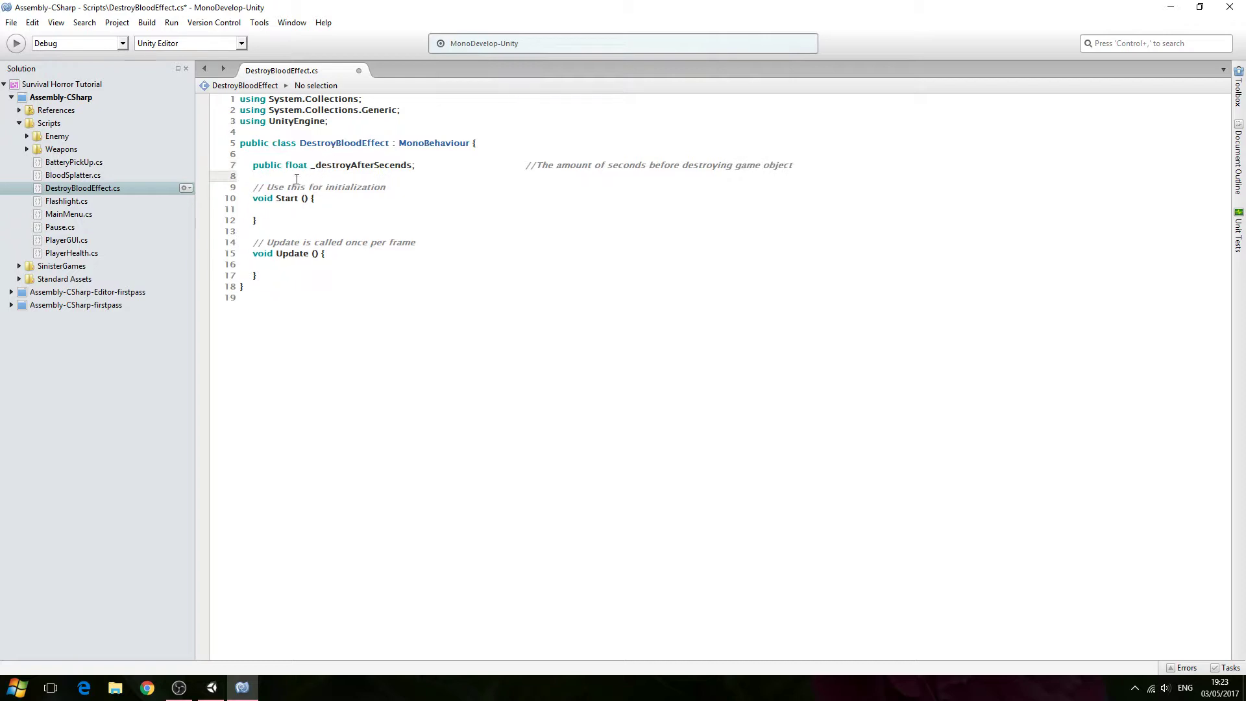
- In Start, call StartCoroutine("Seconds") and add the comment 'Call Seconds function'
left_click(285, 209)
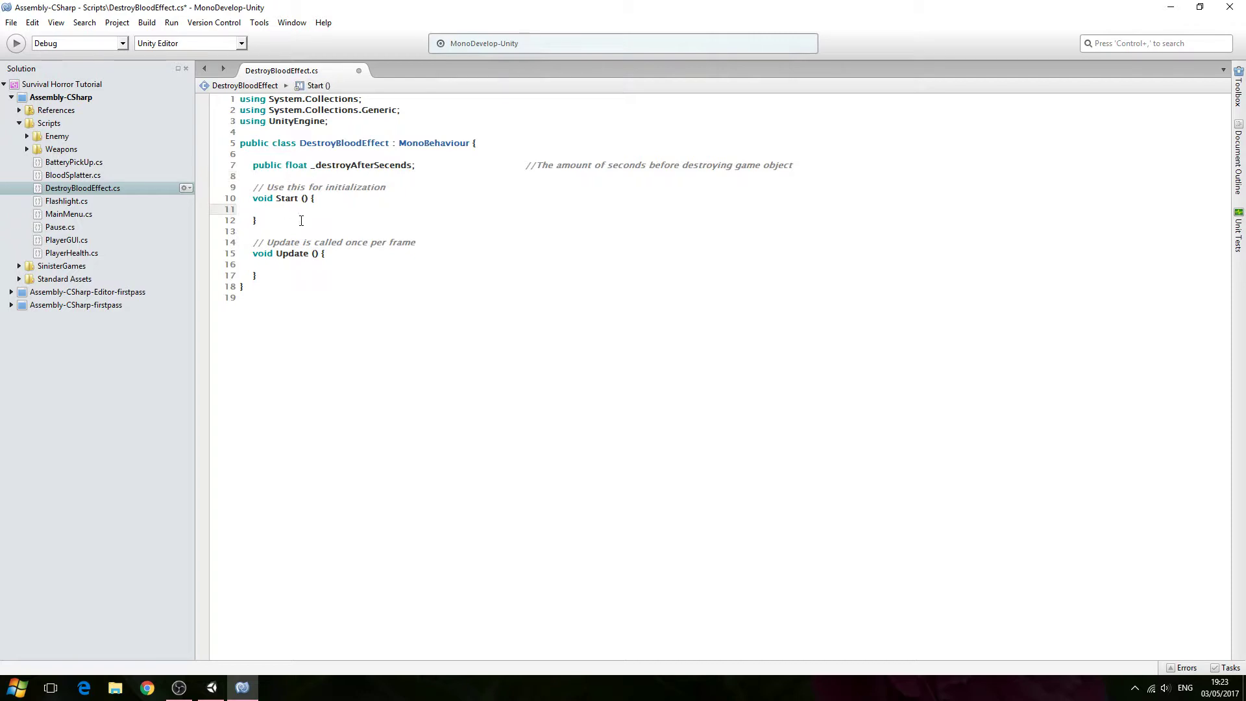
type("Start")
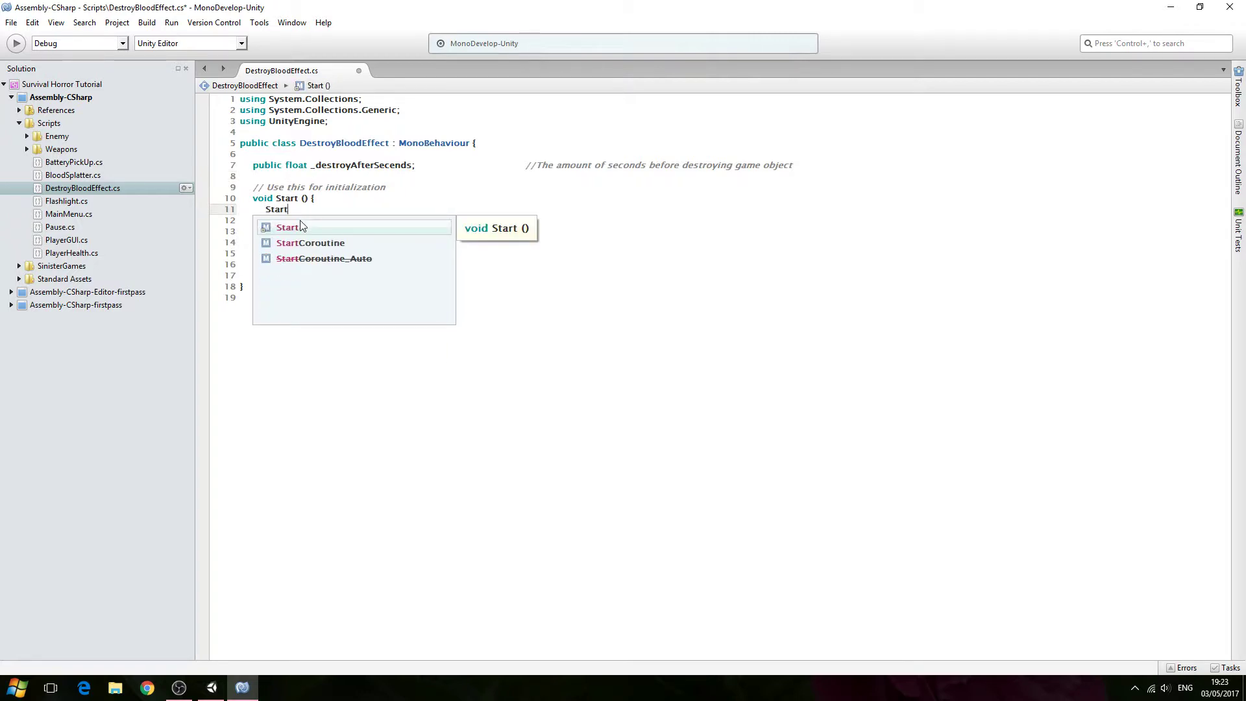
key("Down")
key("Return")
type("();")
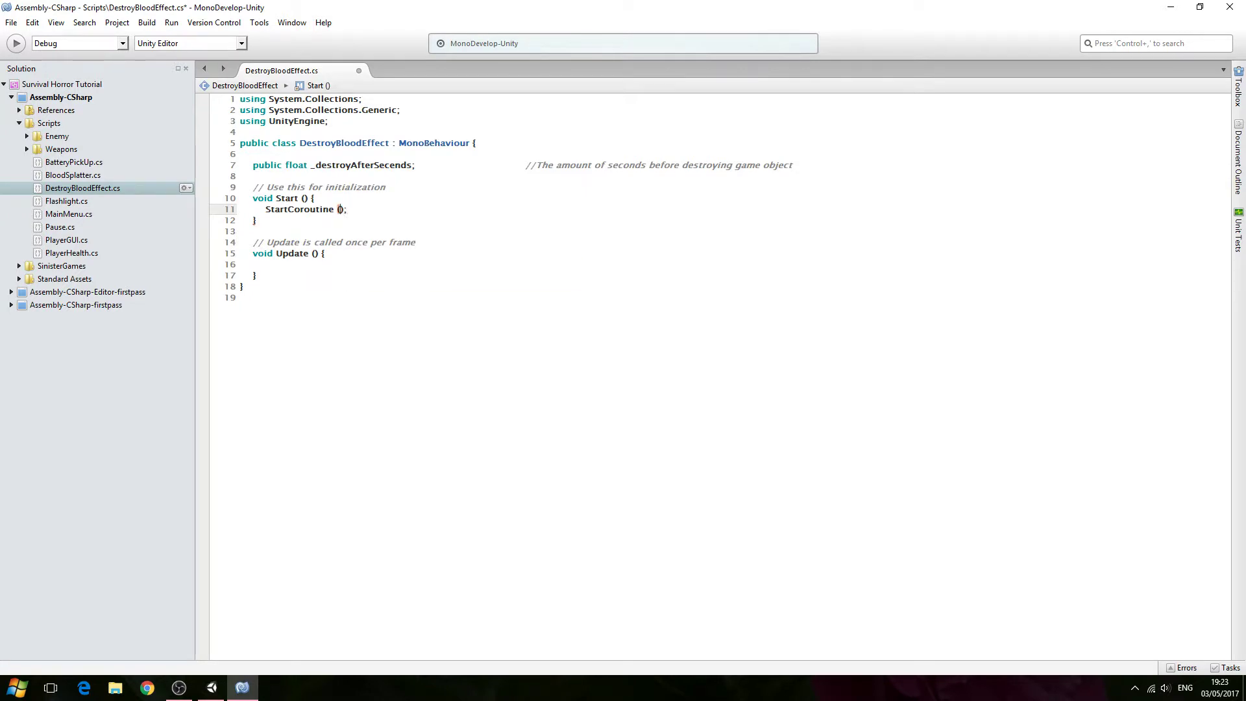
type("\"Seconds")
type("//Call Seconds function")
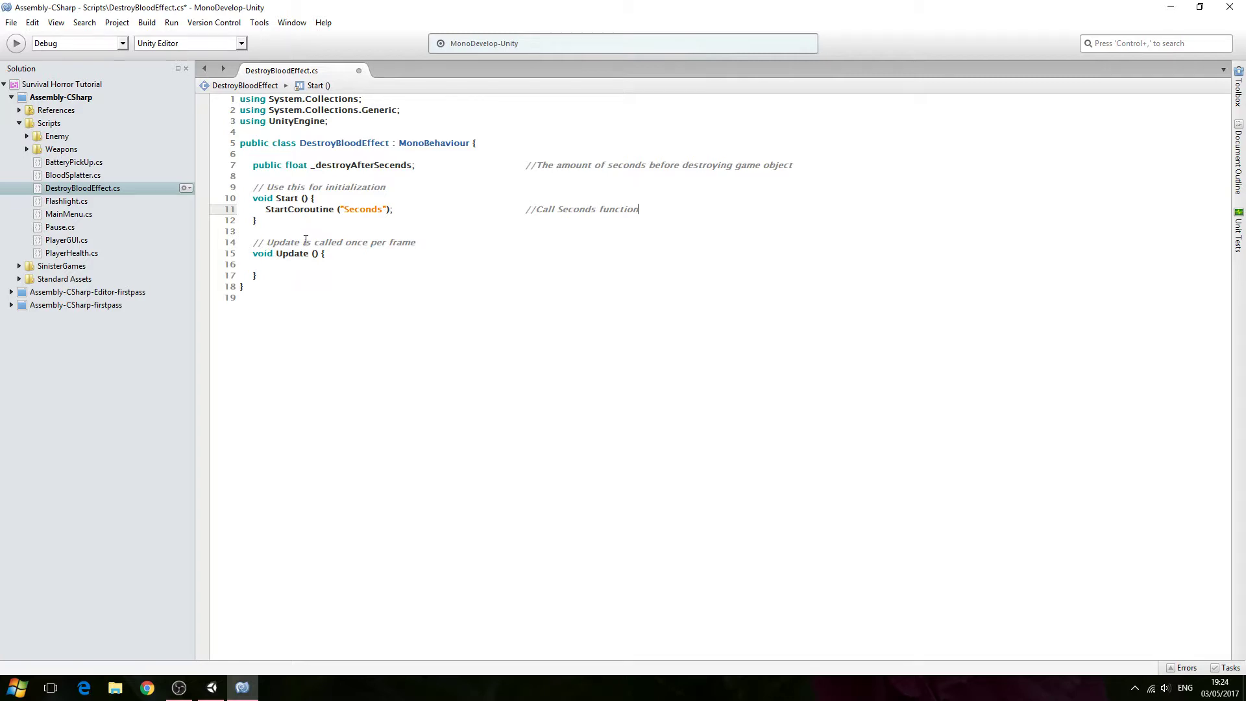
- Add a private IEnumerator method named Seconds below Update
left_click(284, 281)
key("Return")
key("Return")
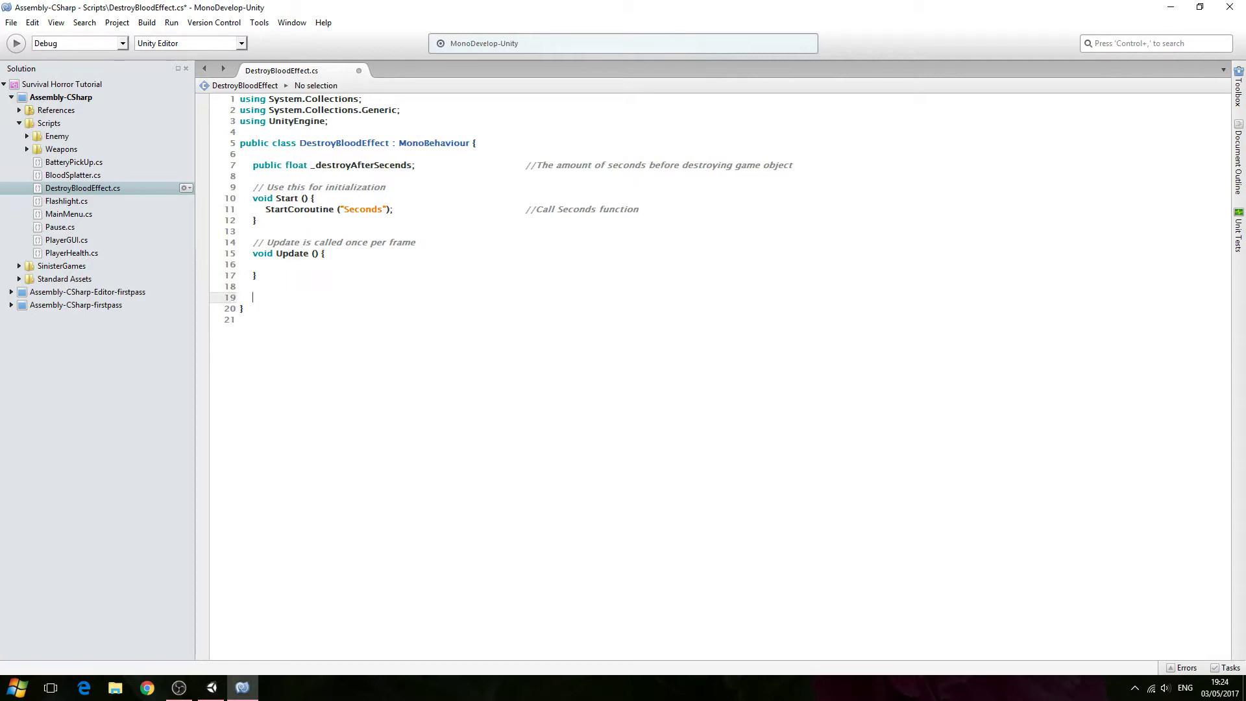
type("private ie")
key("Down")
key("Return")
type("Seconds(){")
key("Return")
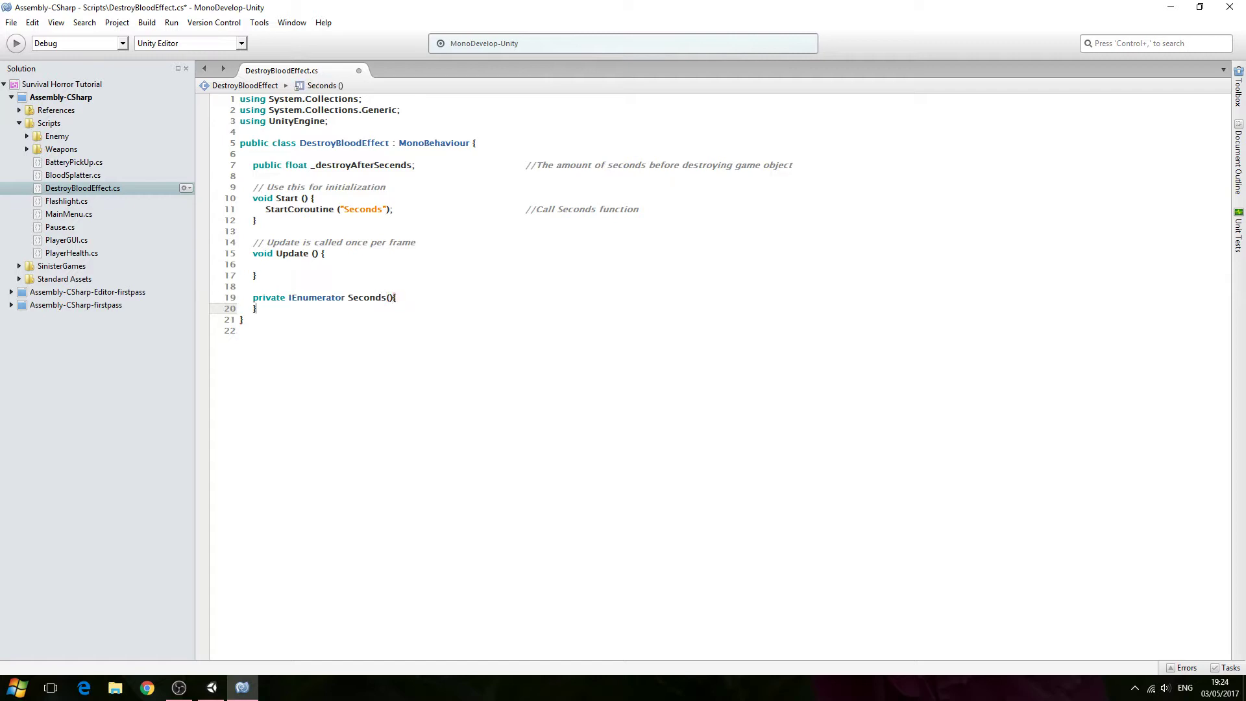
- Make Seconds yield return new WaitForSeconds(_destroyAfterSeconds)
left_click(419, 297)
key("Return")
type("yie")
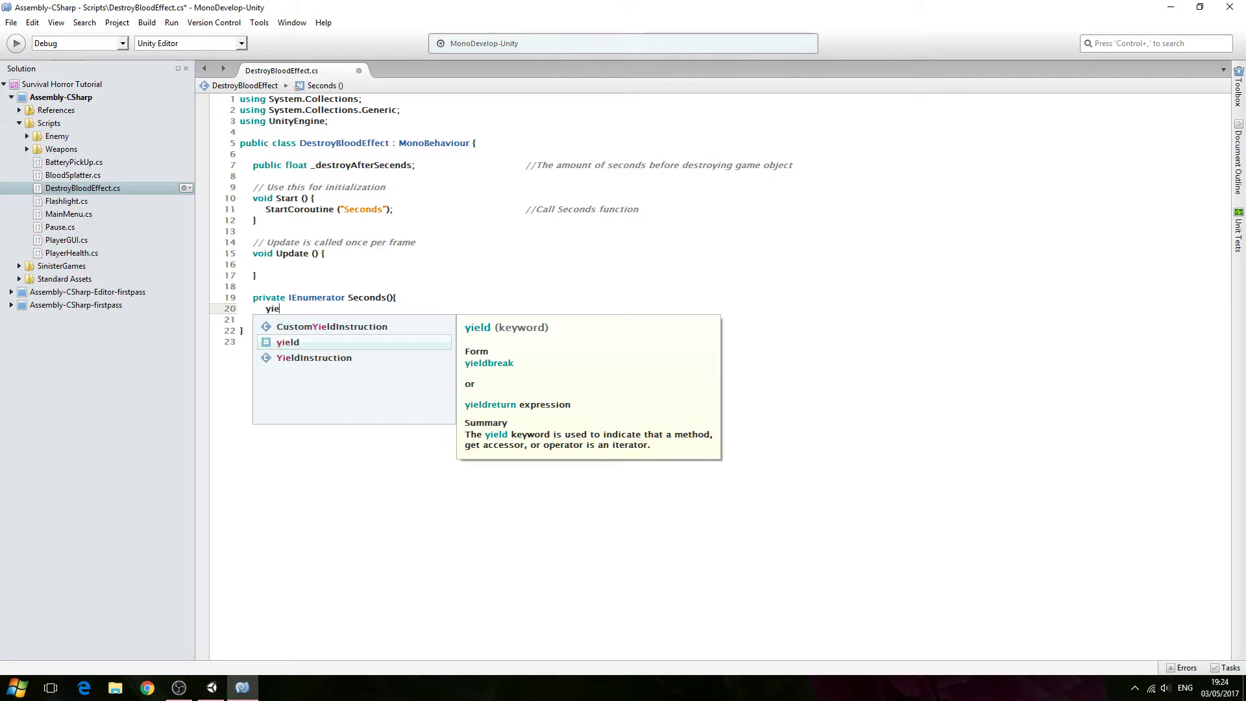
type("ld return ")
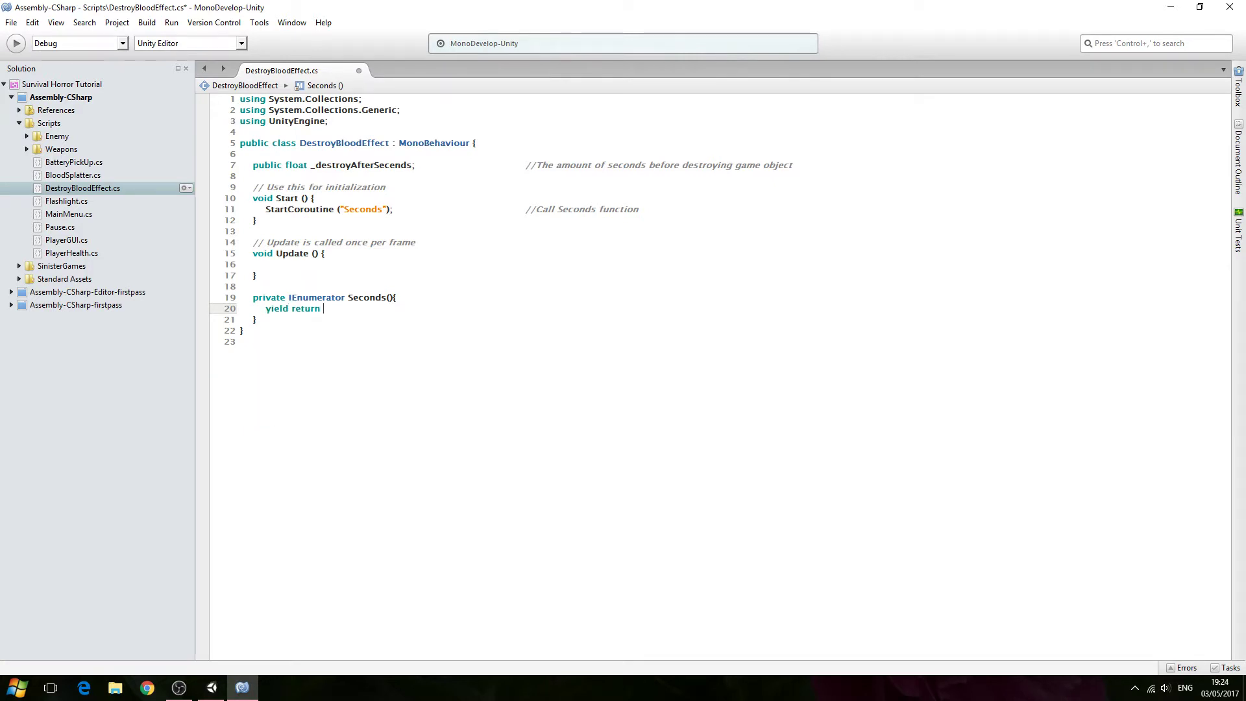
type("new wai")
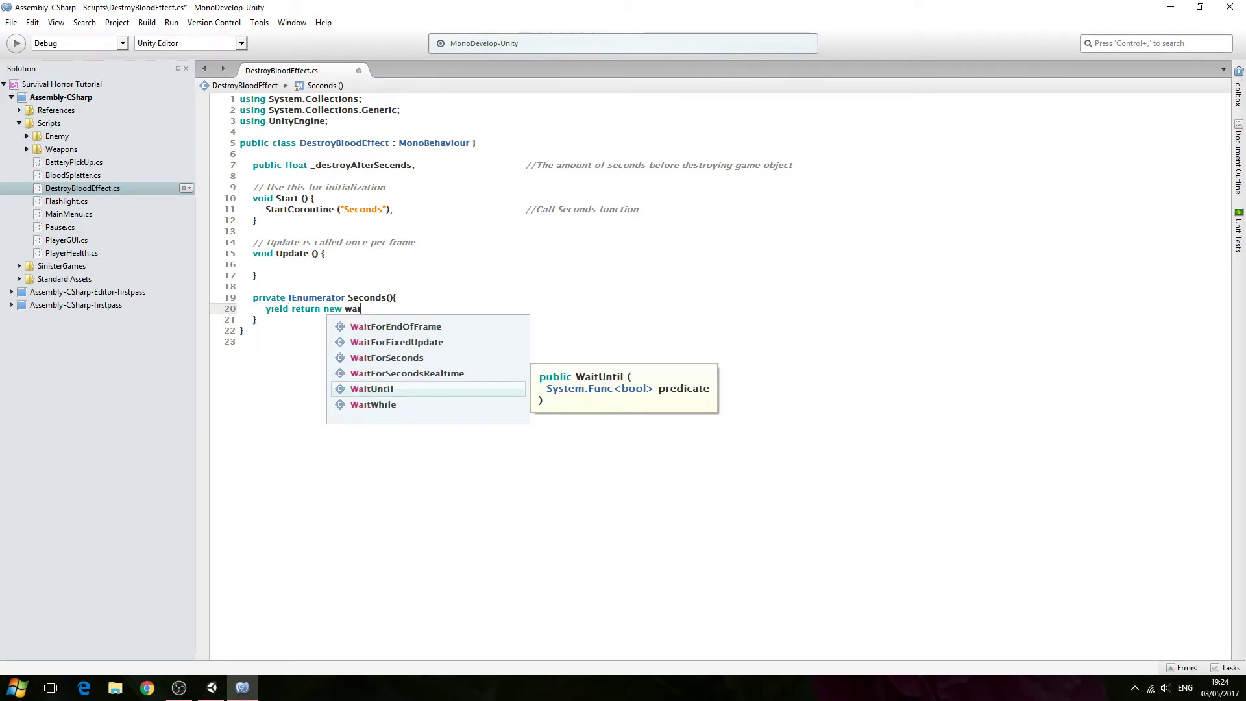
key("Up")
key("Up")
key("Return")
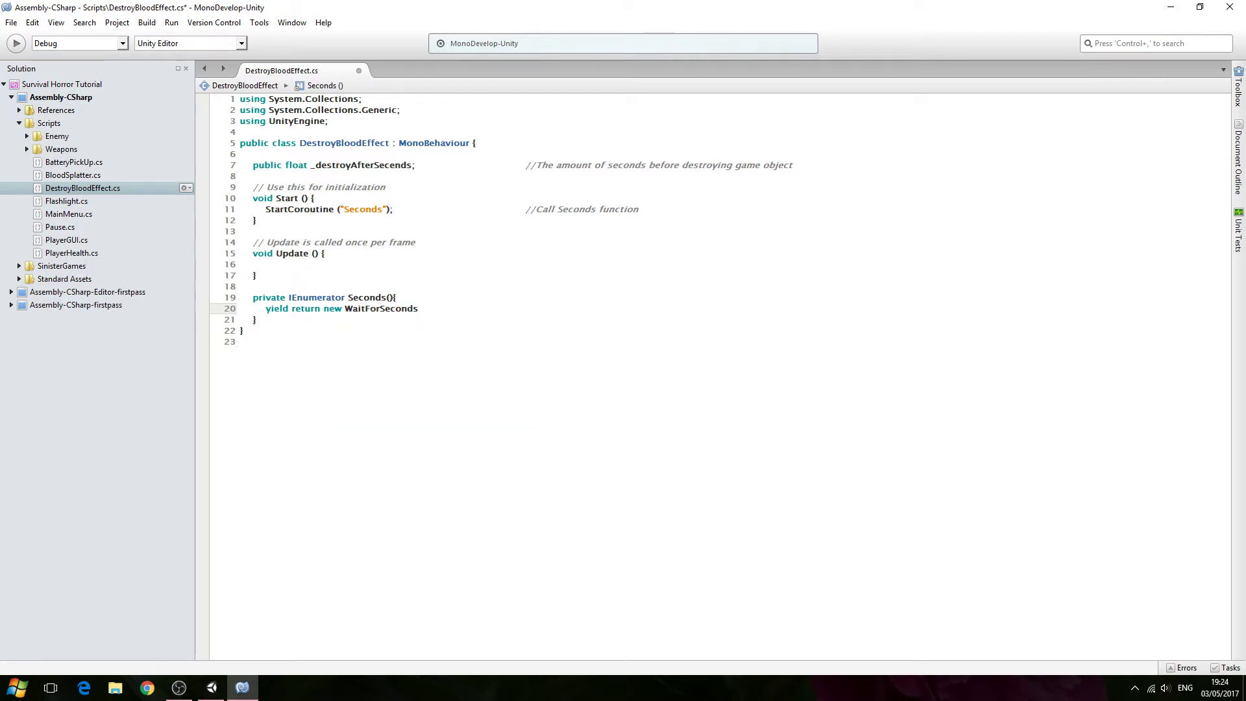
type("()")
type(";")
key("Left")
type("_de")
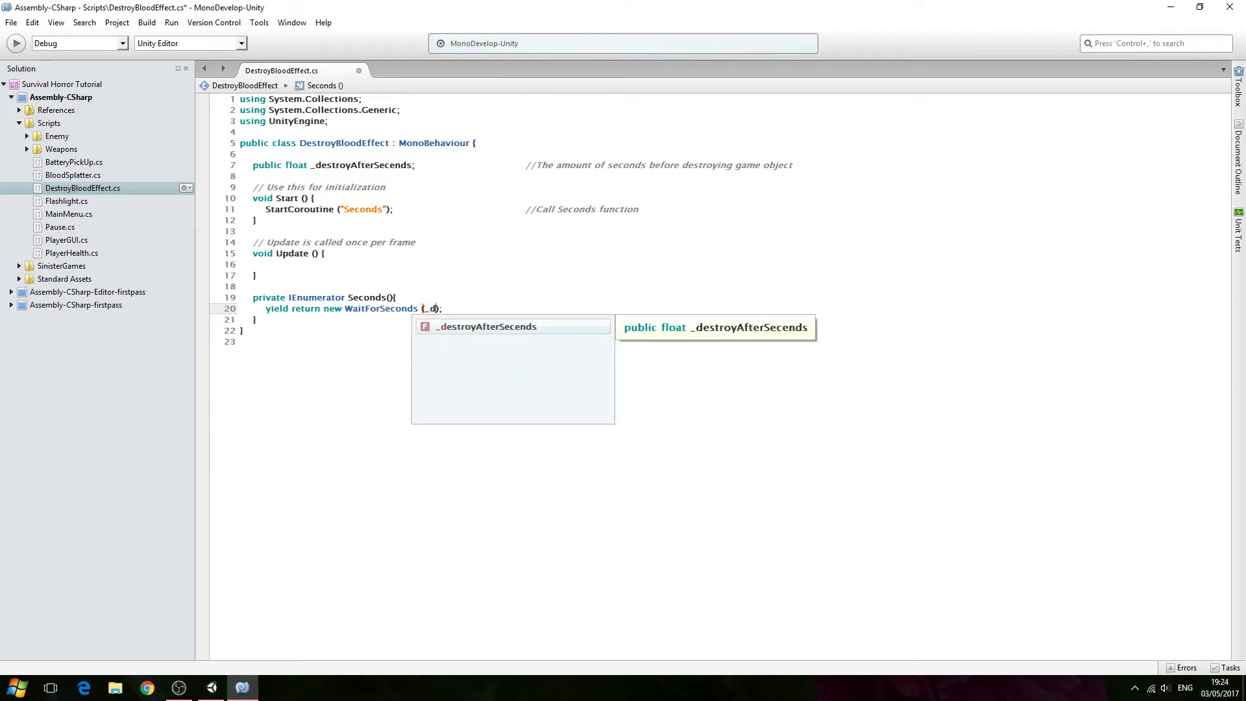
key("Return")
key("End")
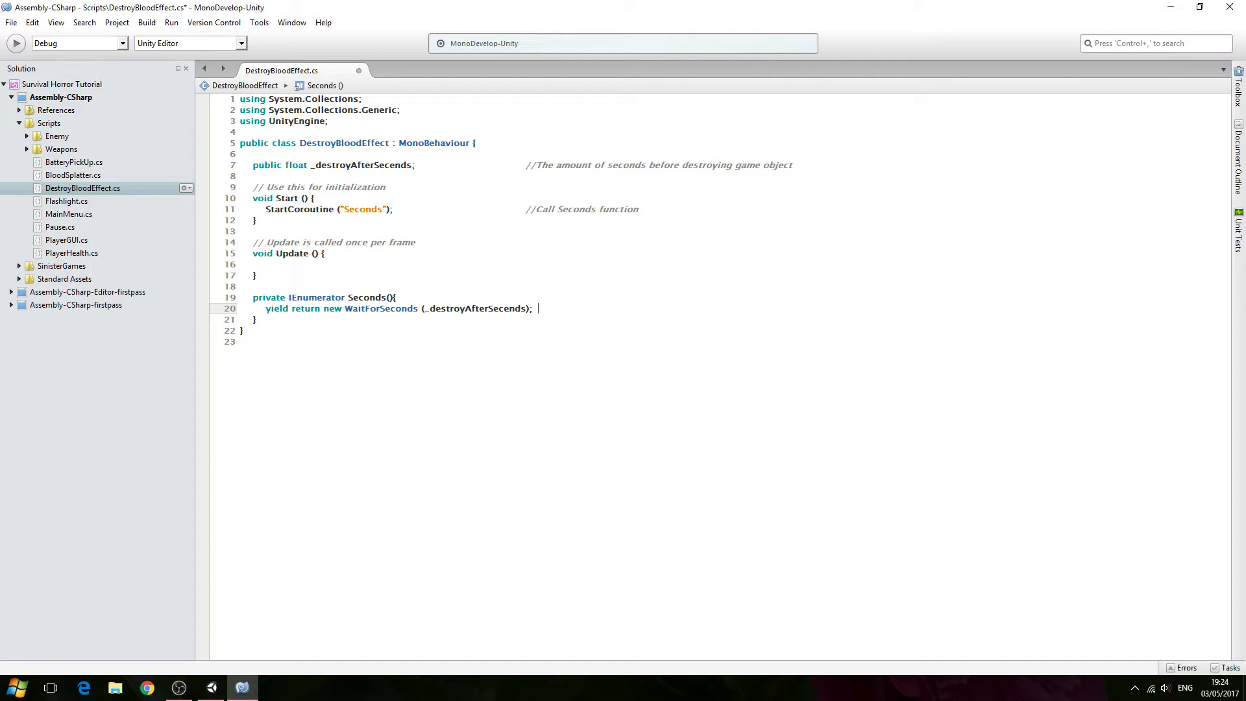
- Comment the yield line with 'Wait (this many) seconds' and add blank lines beneath it
type("//Wait (this many) seconds and destroy")
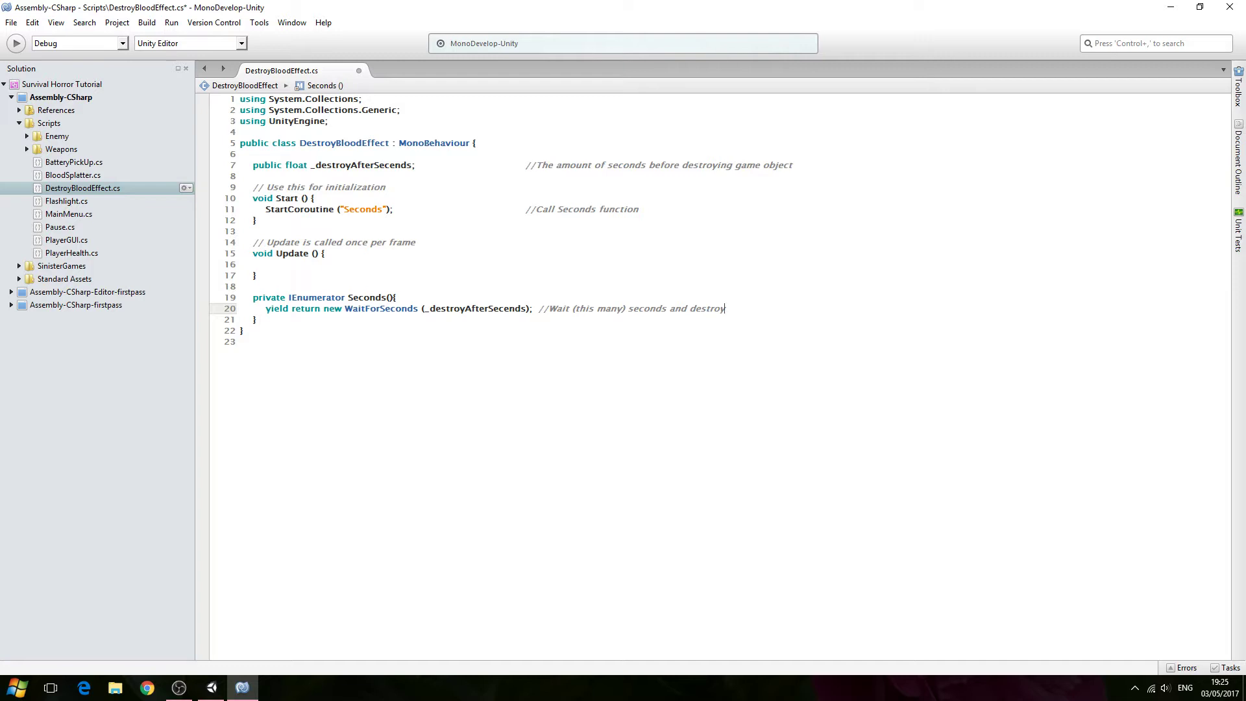
key("Return")
key("Return")
left_click_drag(737, 309, 671, 309)
key("BackSpace")
key("BackSpace")
left_click(323, 333)
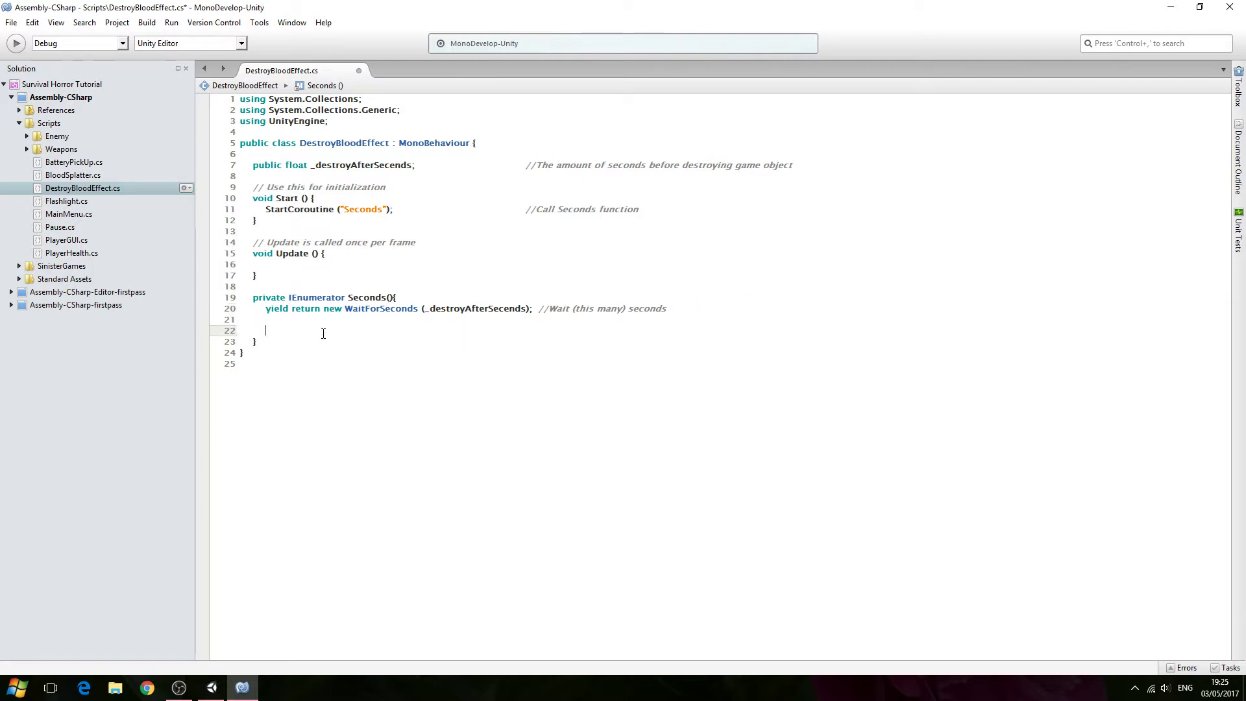
- Add a Destroy(gameObject) call after the wait in Seconds
type("Desto")
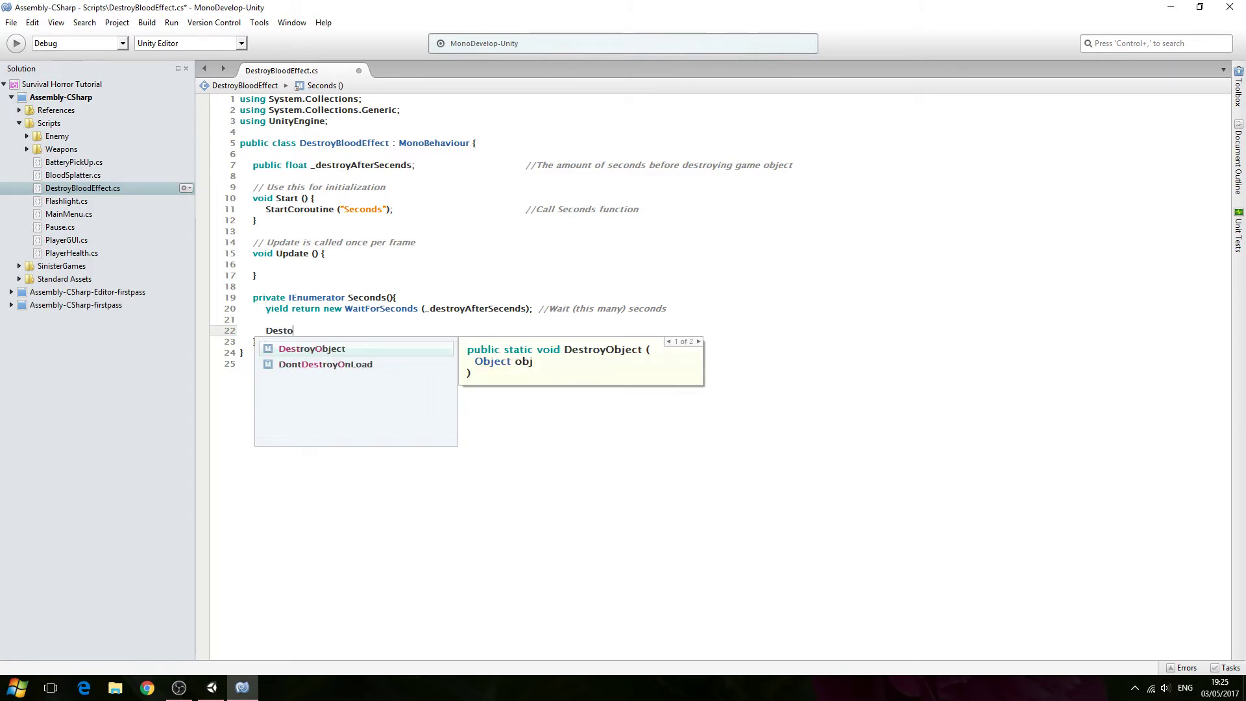
key("BackSpace")
type("r")
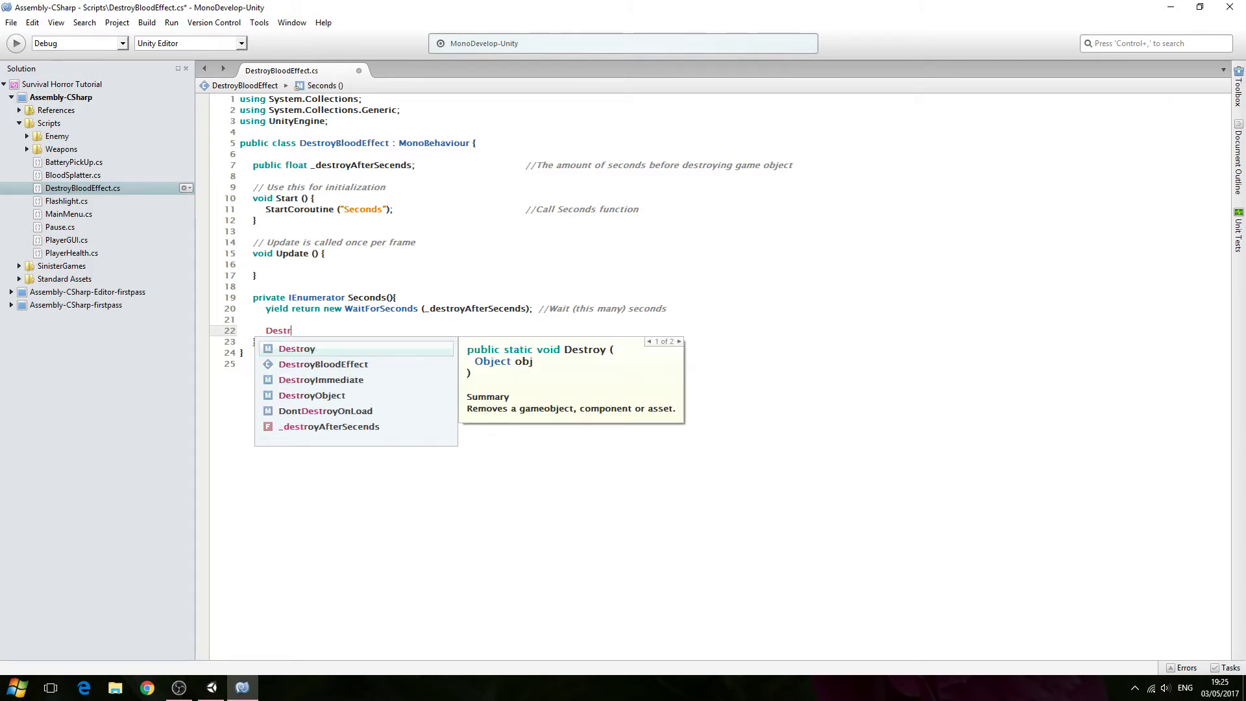
key("Return")
type("();")
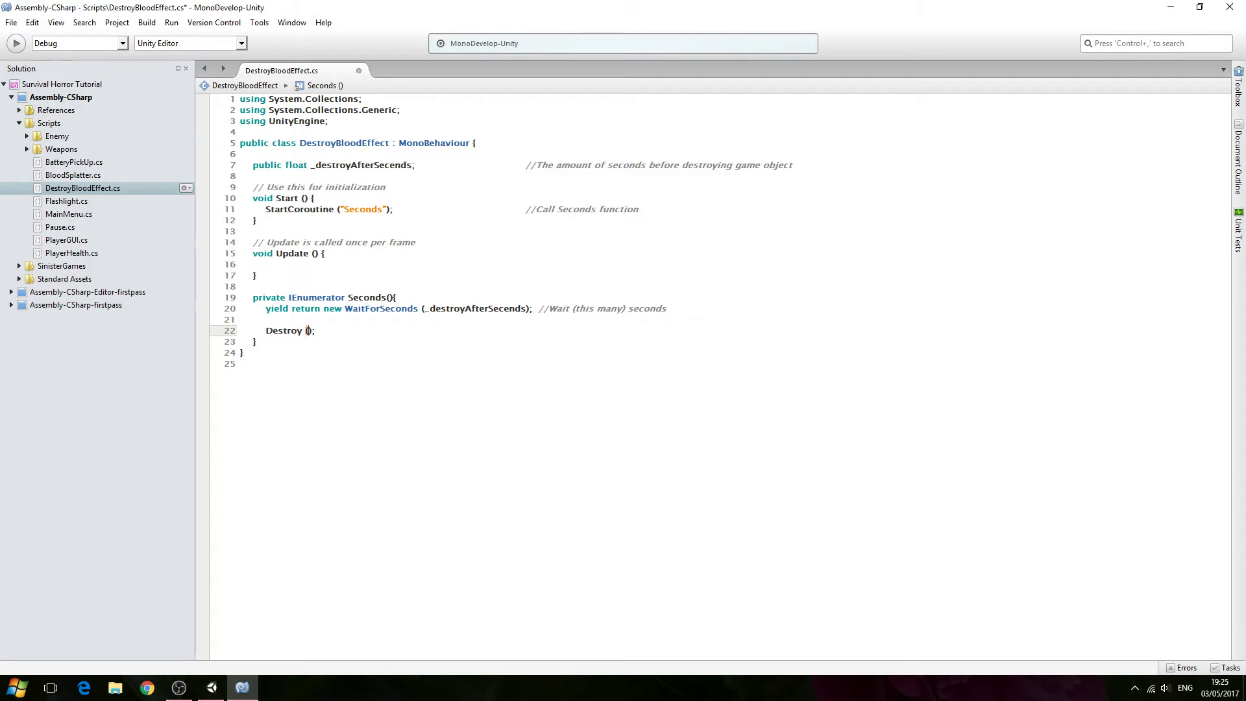
type("game")
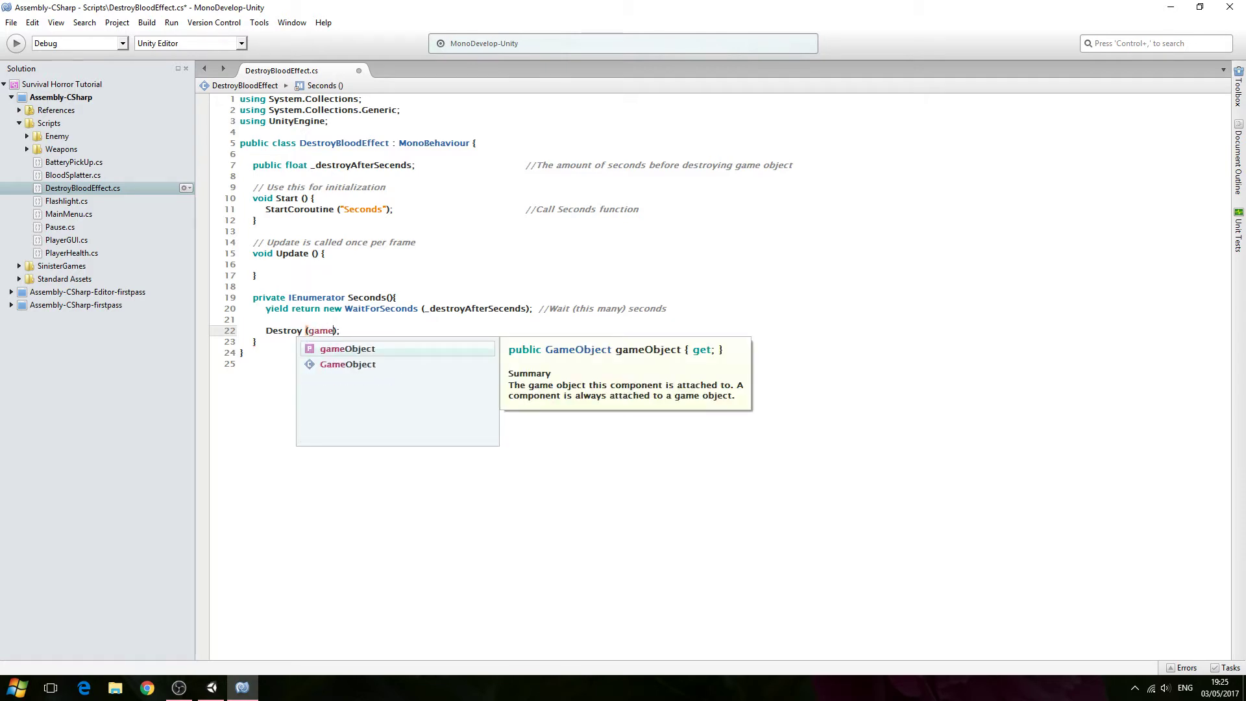
key("Return")
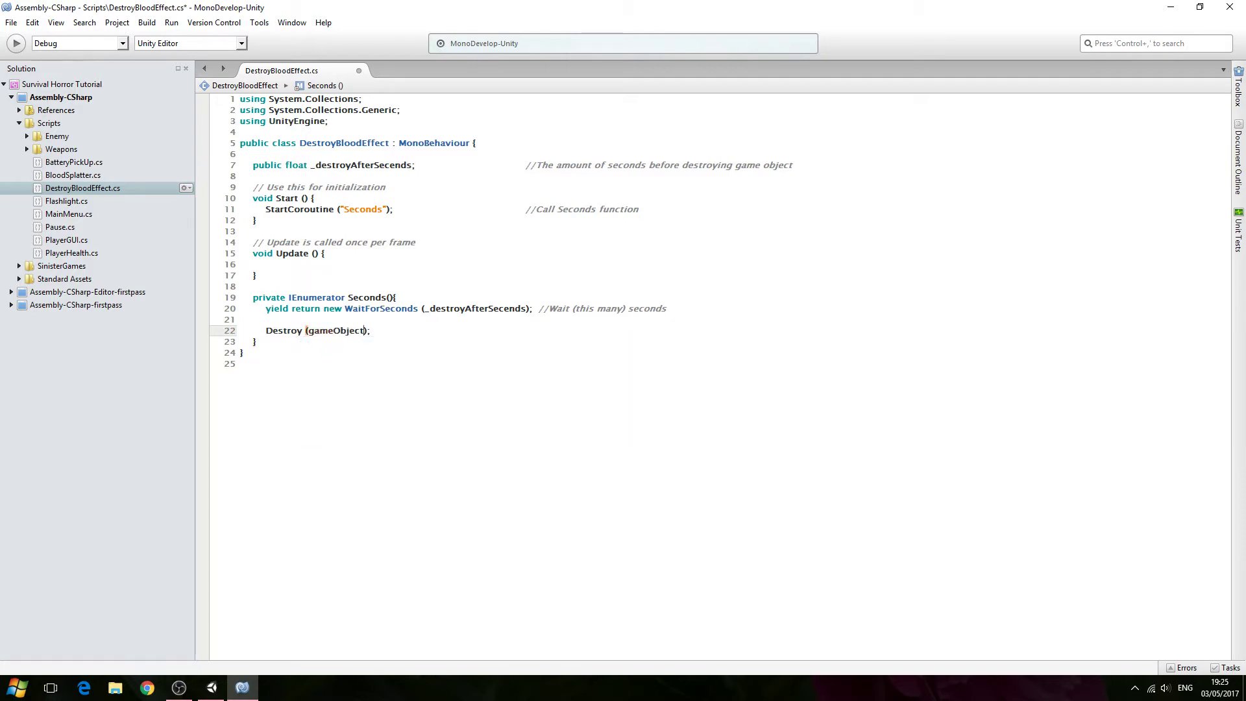
- Comment the Destroy line with 'and destroy game object'
key("Down")
key("Down")
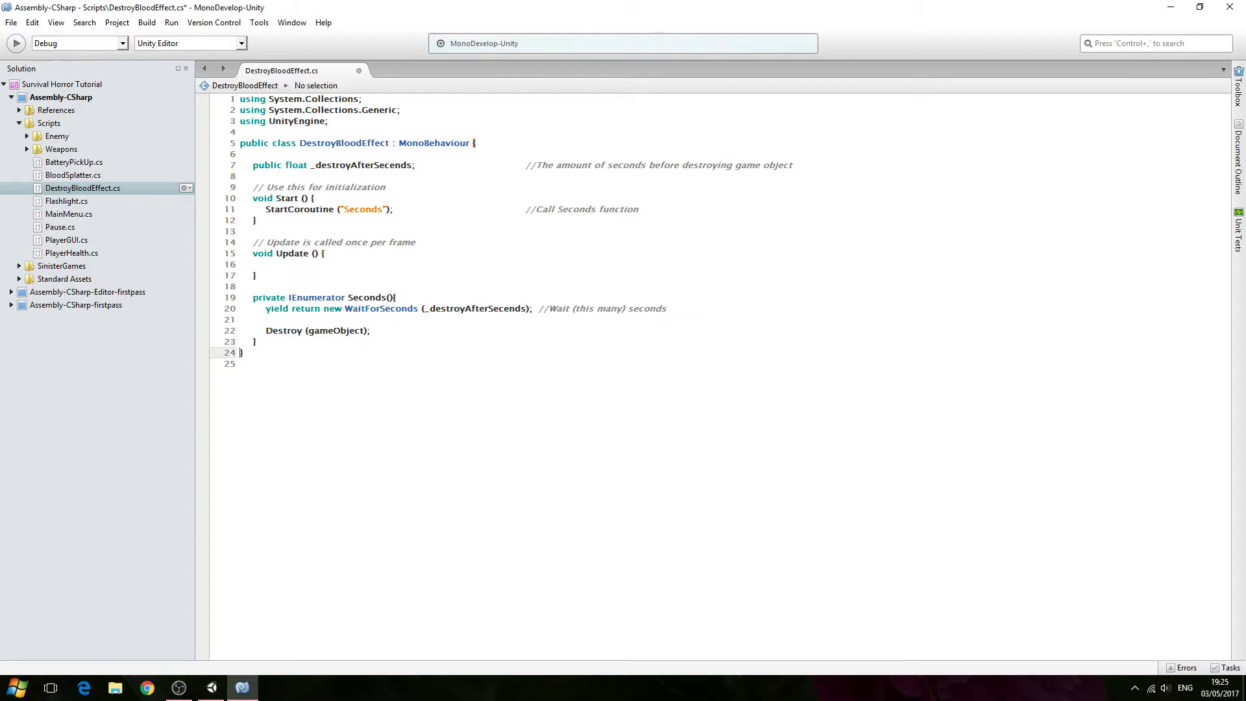
key("Up")
key("Up")
type("//and destr")
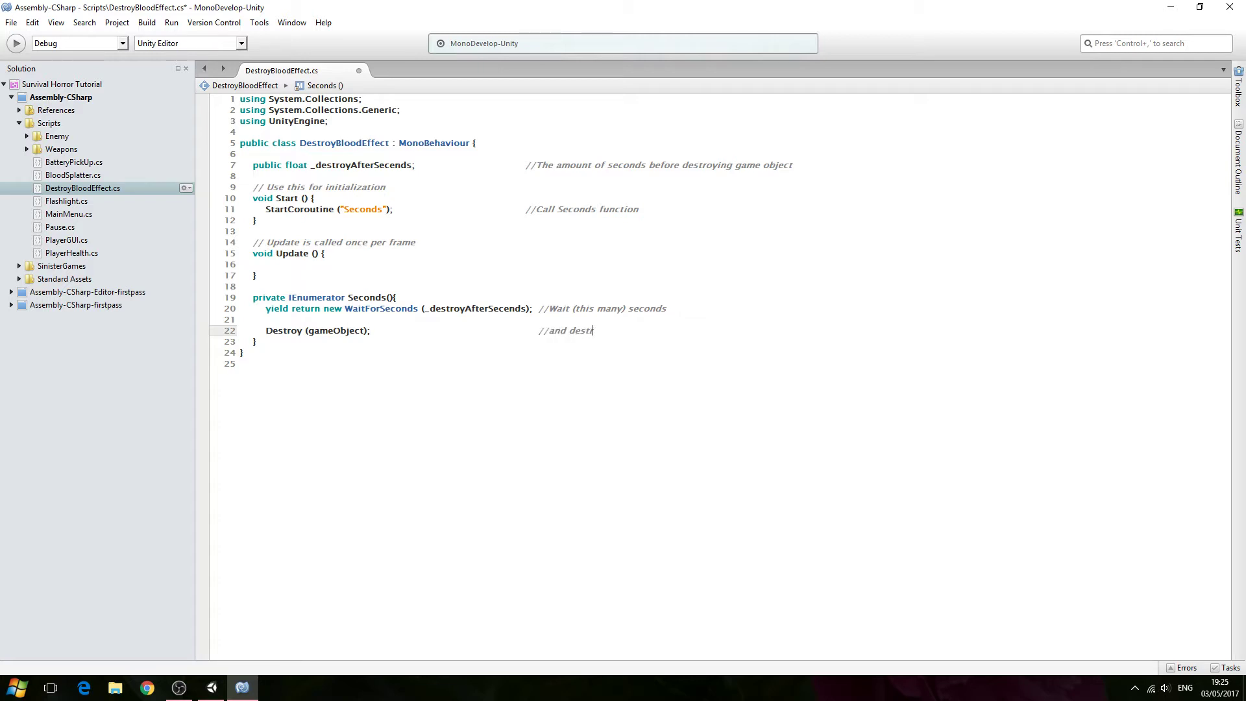
type("oy game object")
- Save the script, close its tab and exit MonoDevelop
left_click(11, 22)
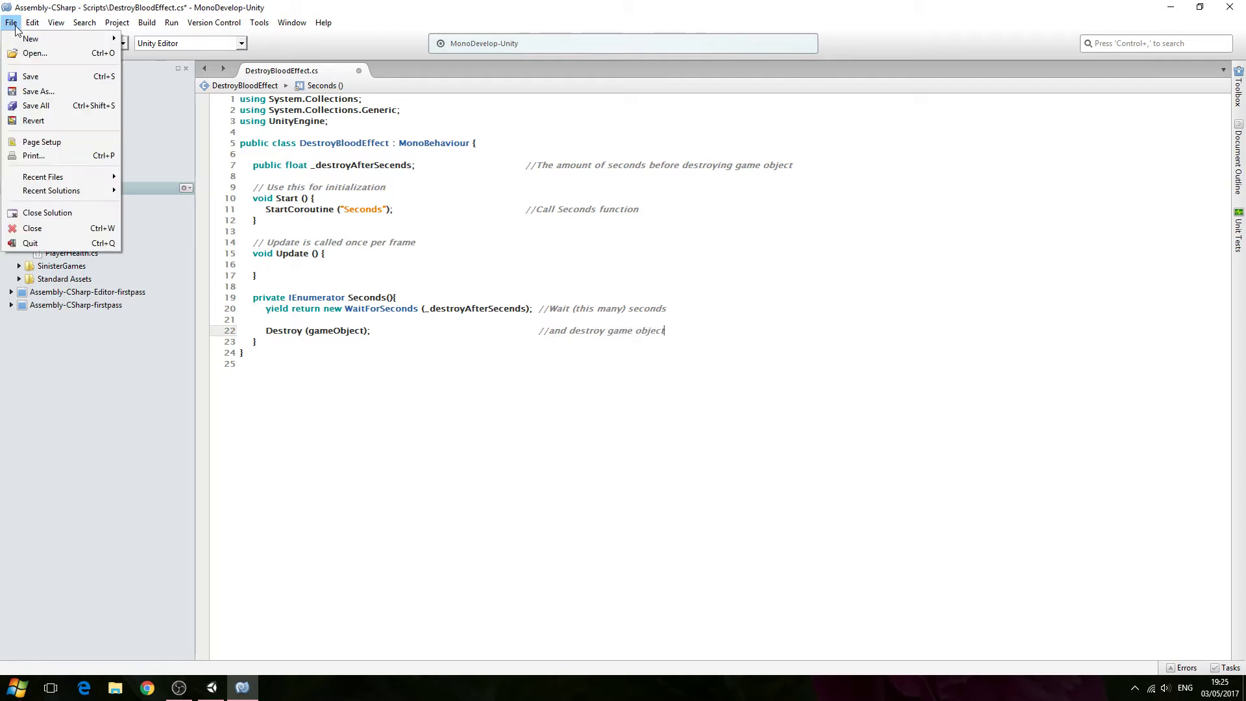
left_click(55, 78)
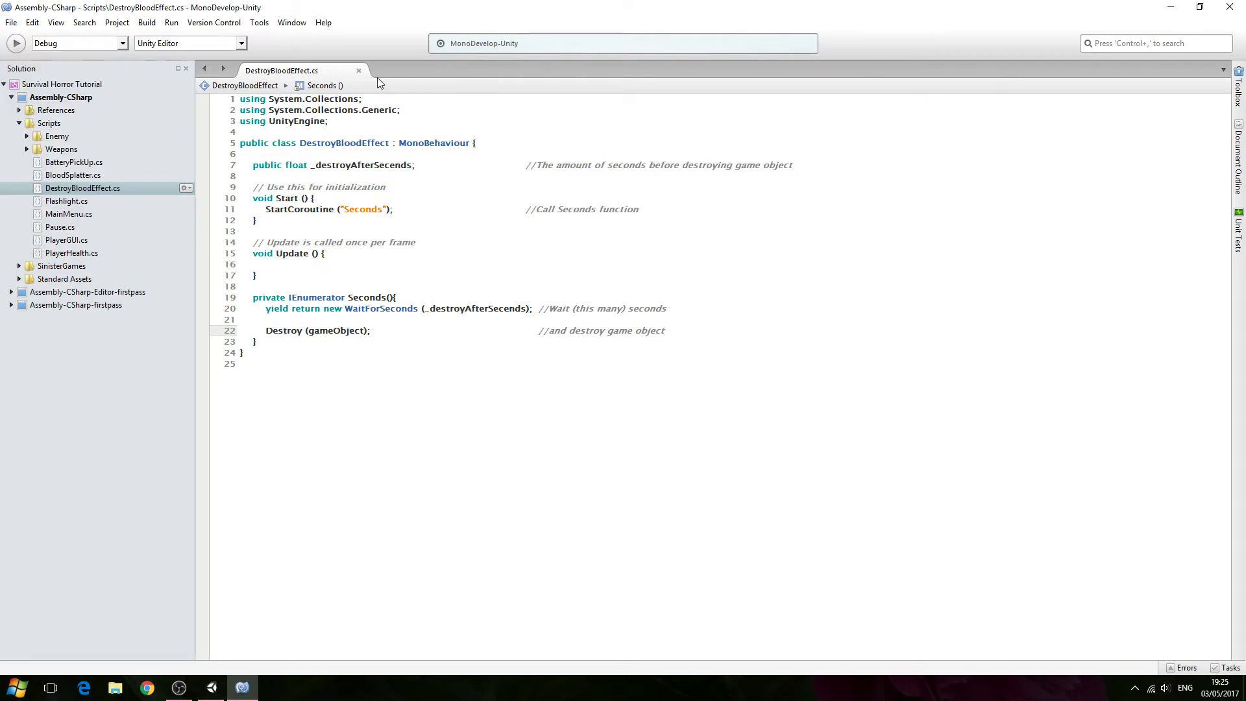
left_click(359, 72)
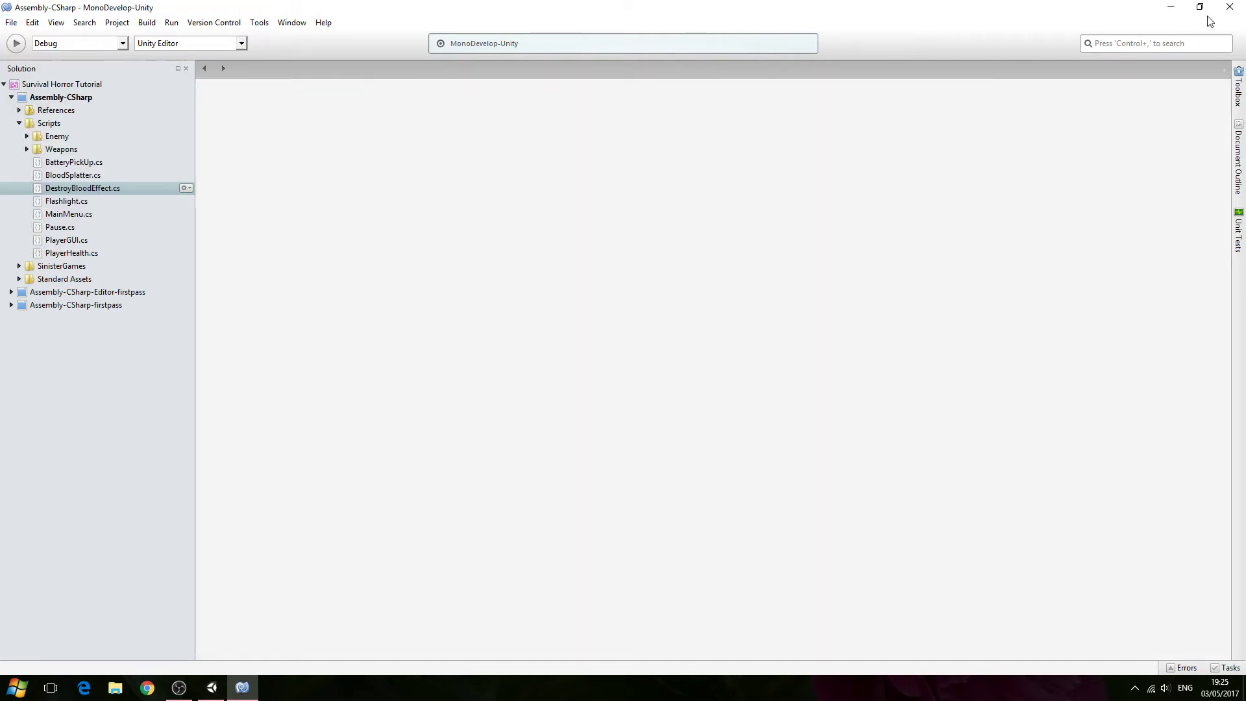
left_click(1228, 13)
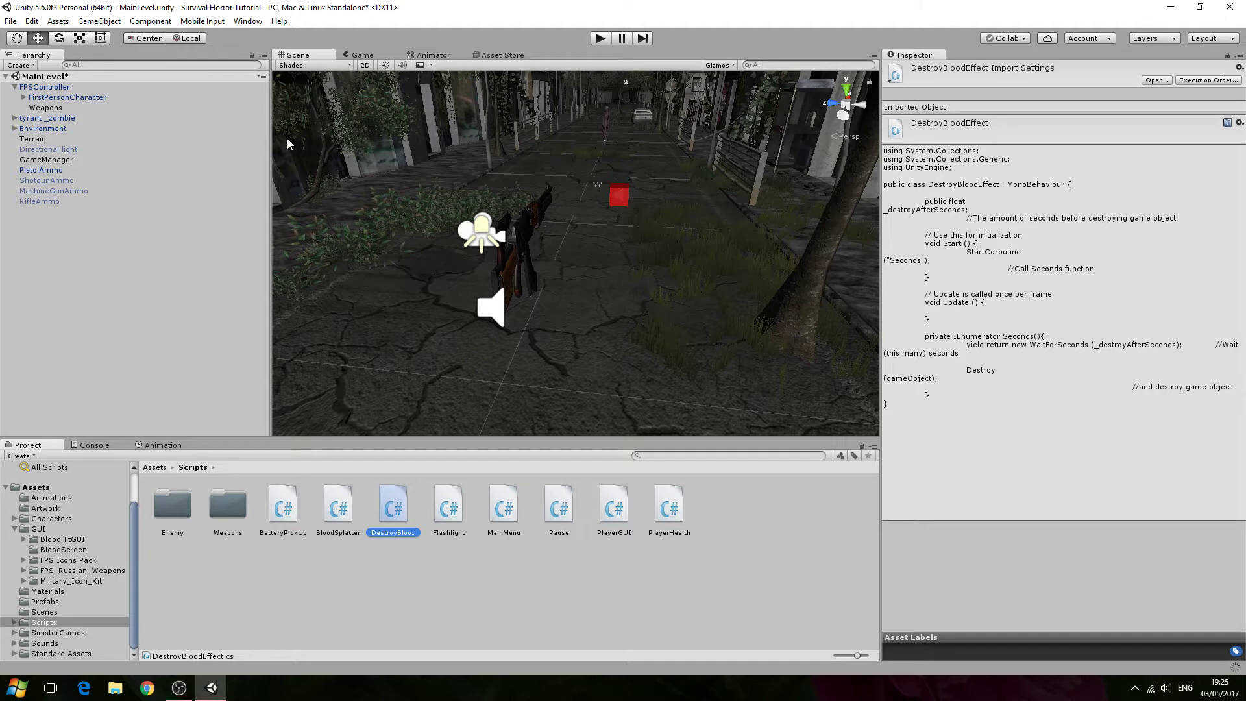
- Open the Prefabs folder, select the PistolBloodHit prefab and add the Destroy Blood Effect script component to it
left_click(69, 602)
left_click(453, 513)
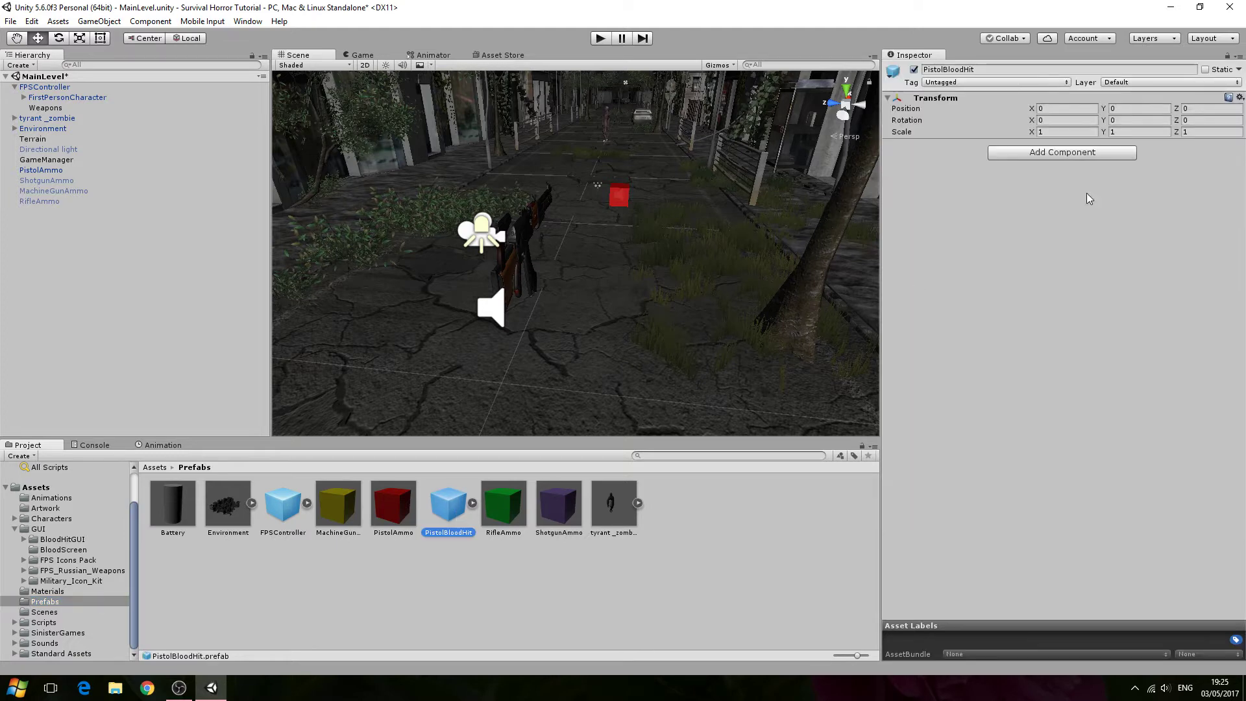
left_click(1093, 152)
left_click(1035, 346)
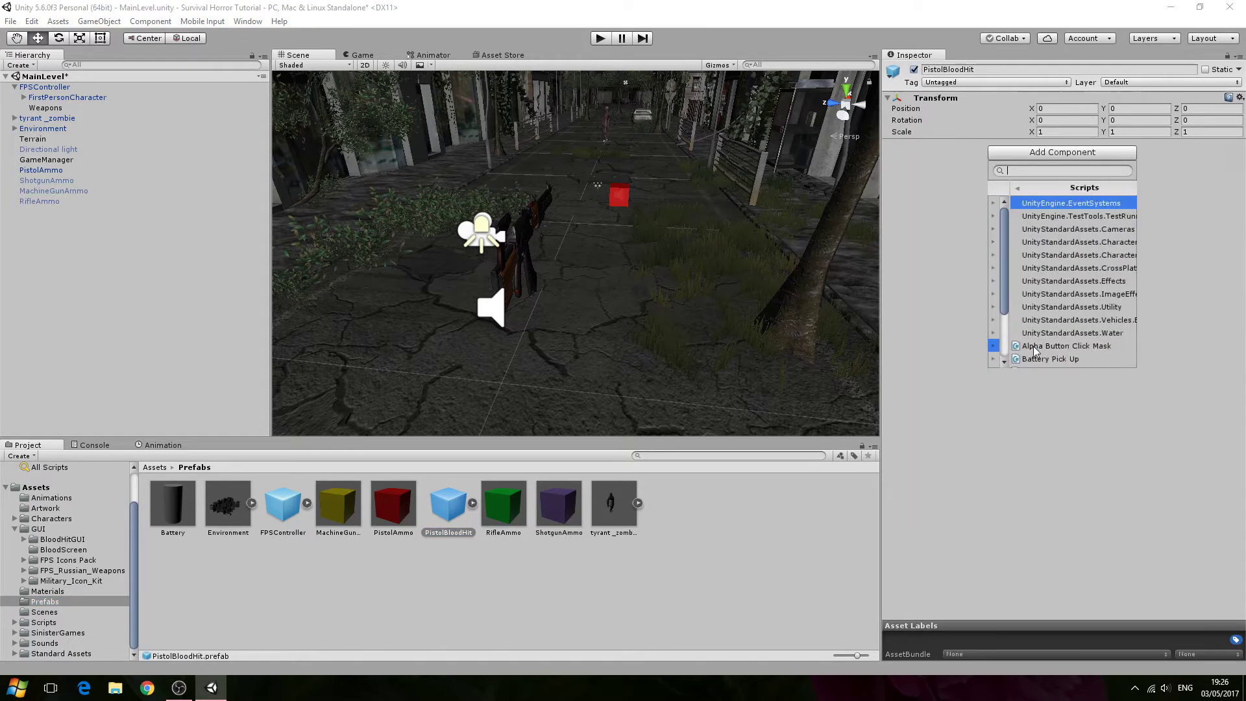
scroll(1045, 279, "down", 4)
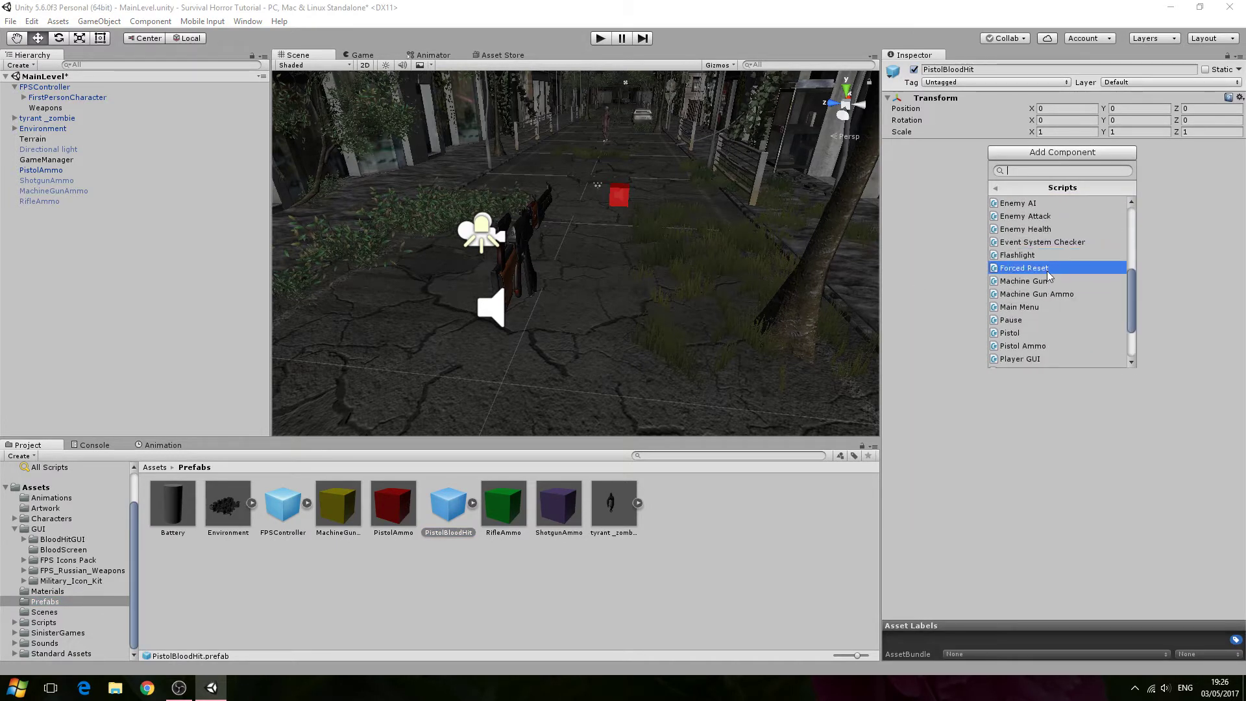
scroll(1050, 264, "up", 1)
left_click(1062, 233)
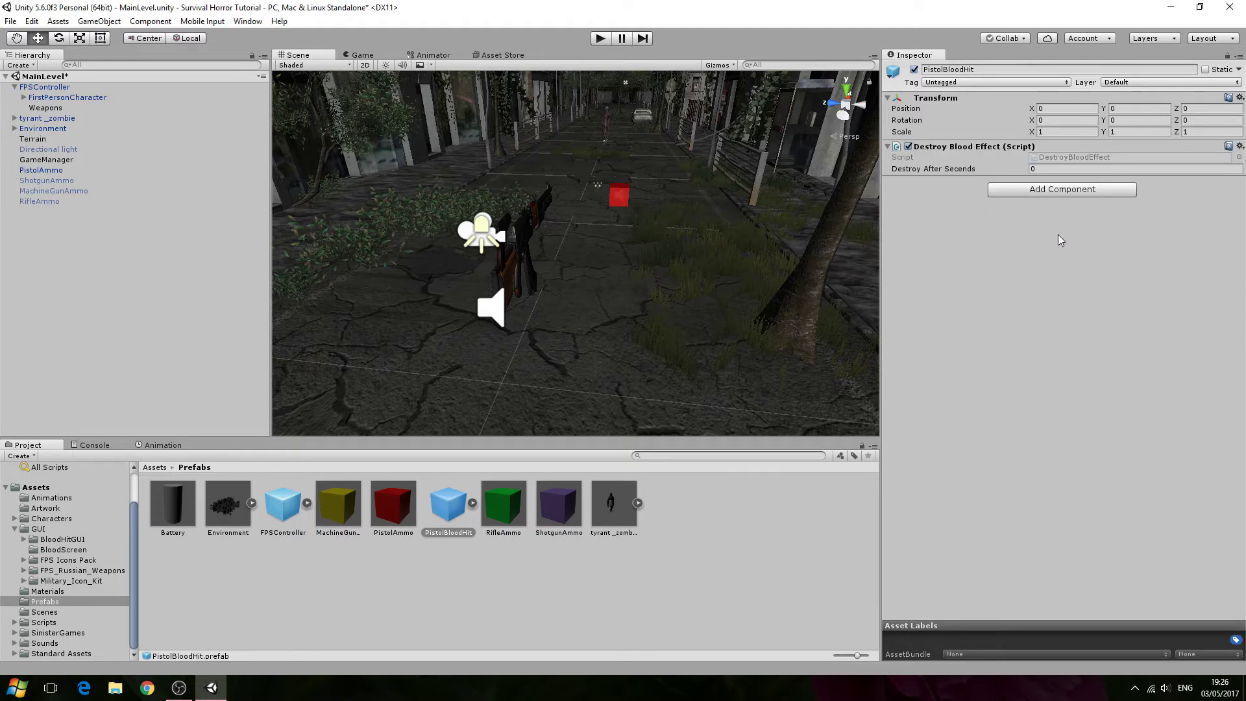
- Set the Destroy After Seconds value on the Destroy Blood Effect component to 1
left_click(1039, 168)
double_click(1041, 169)
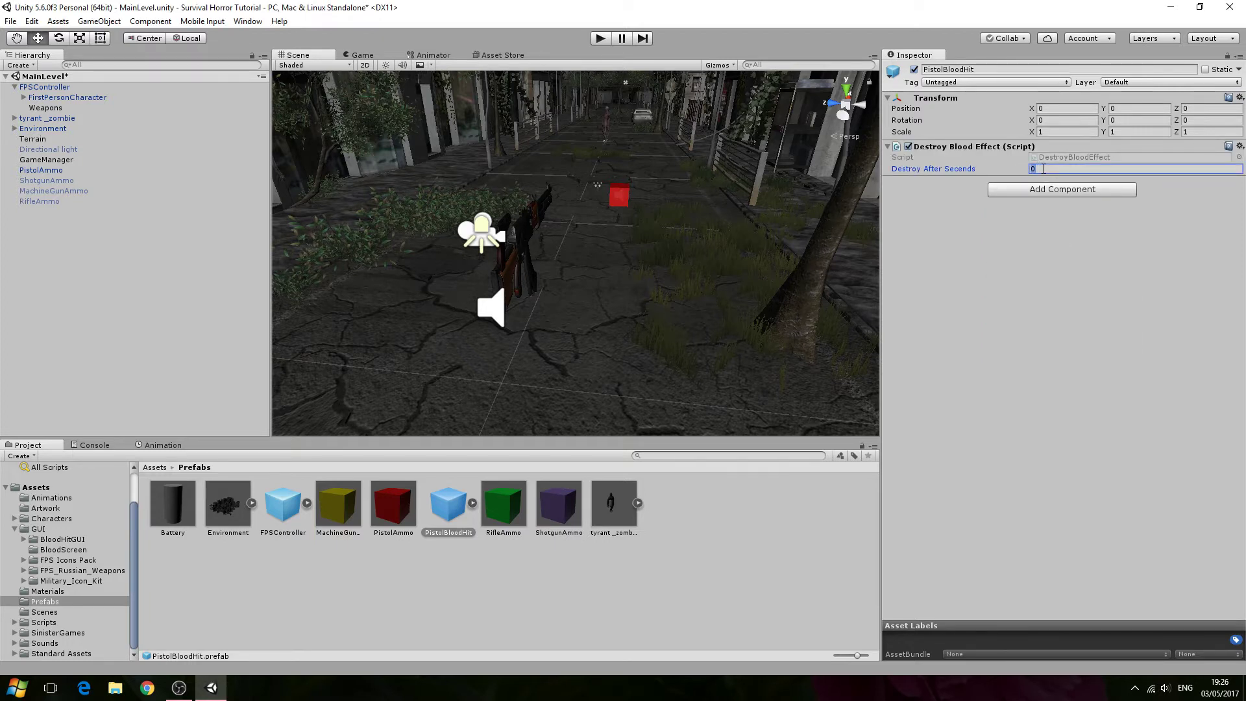
type("1")
- Enter Play mode and fire the pistol several times to test the blood hit effect, then exit Play mode
right_click_drag(727, 283, 746, 218)
scroll(723, 217, "up", 3)
scroll(723, 217, "down", 2)
key("w")
key("s")
key("w")
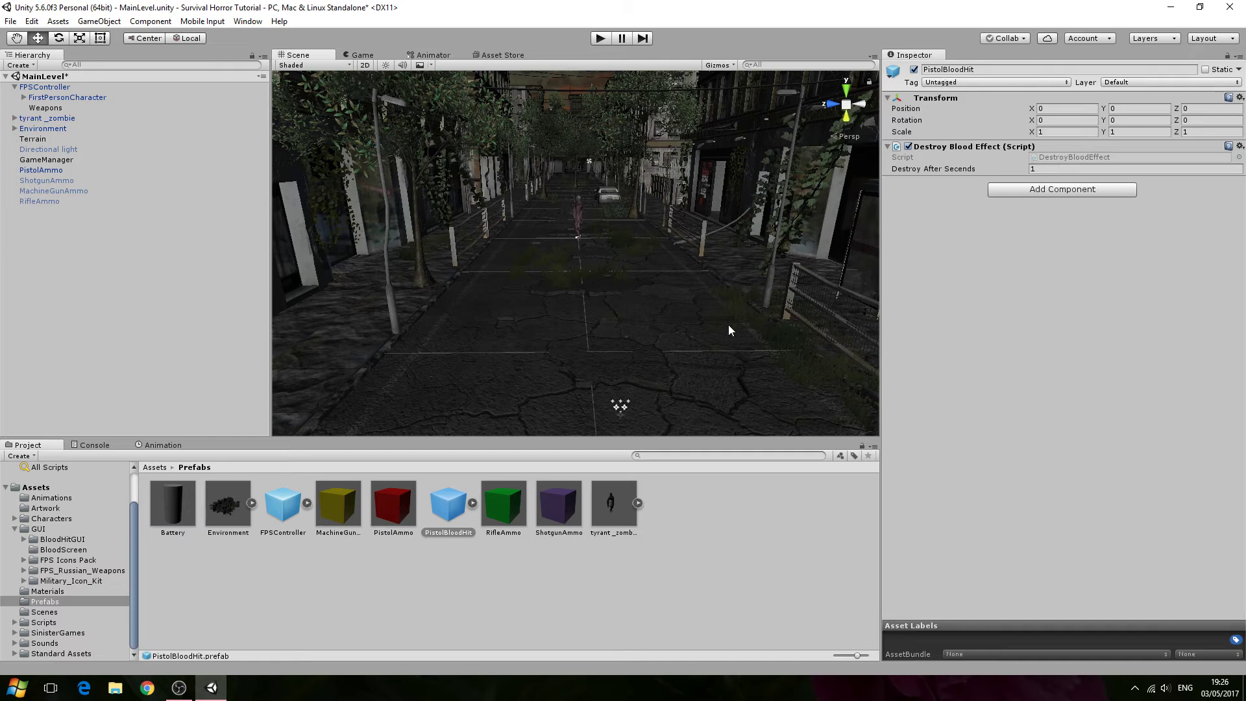
left_click(604, 38)
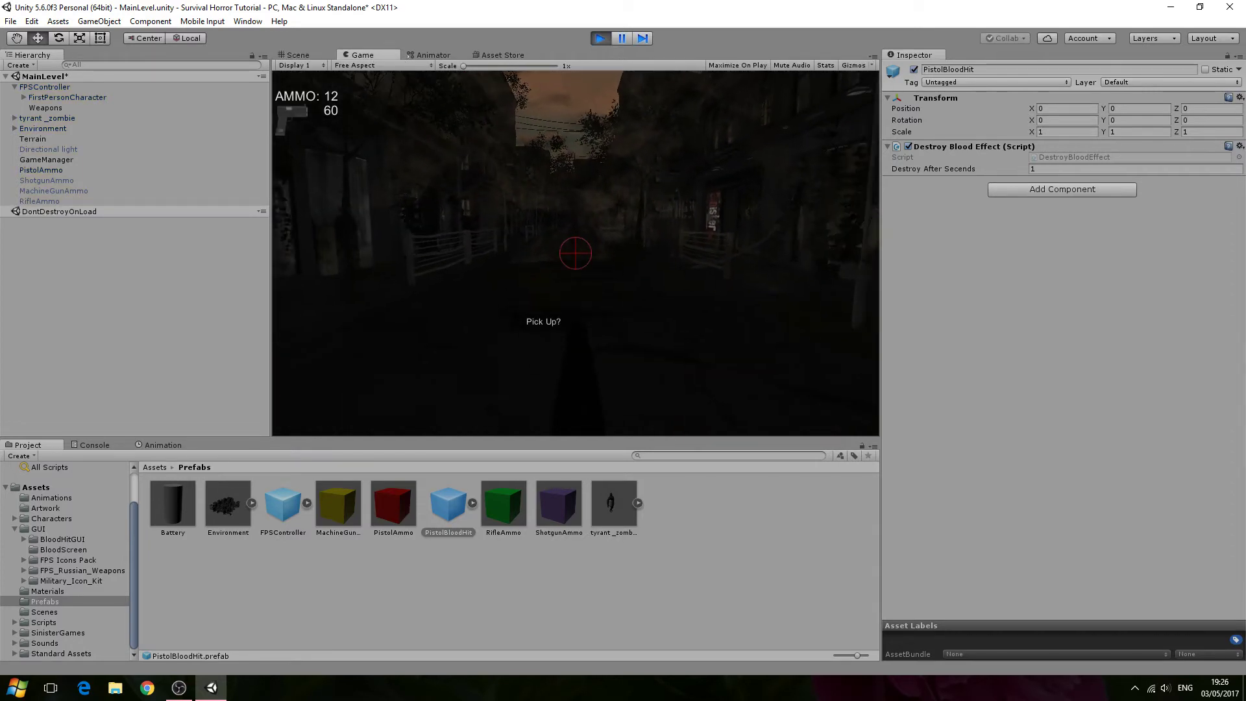
left_click(575, 253)
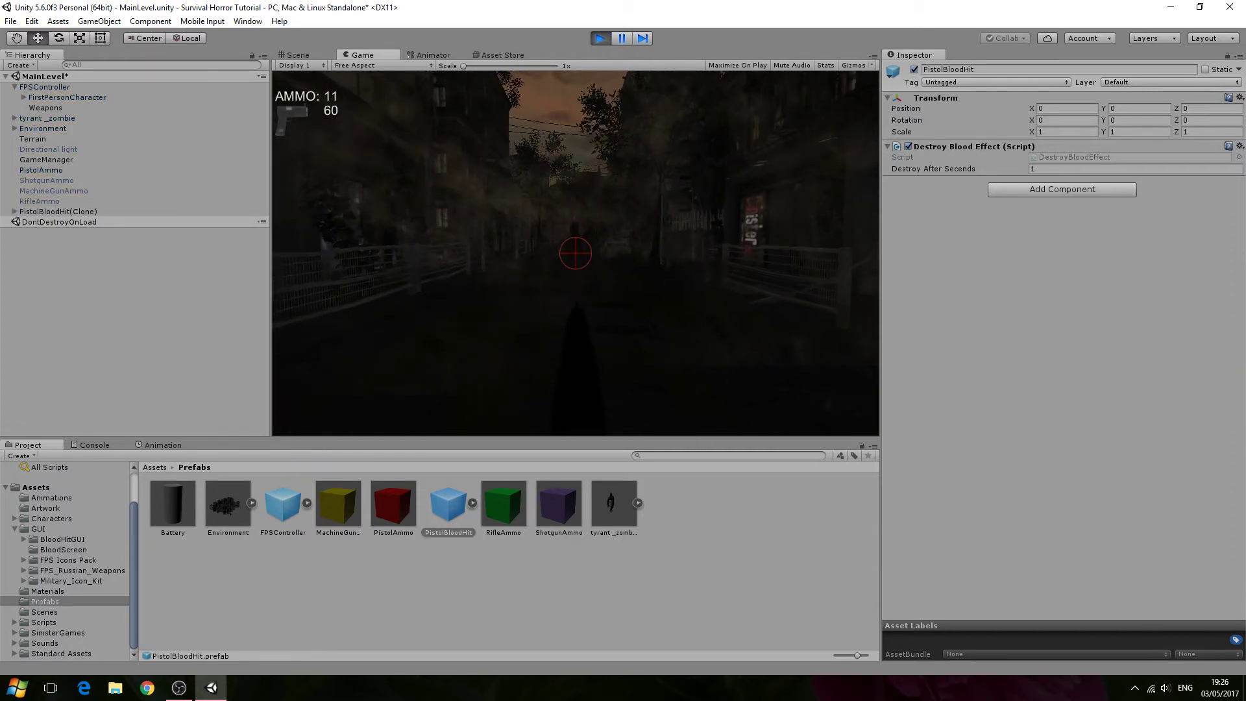
left_click(575, 253)
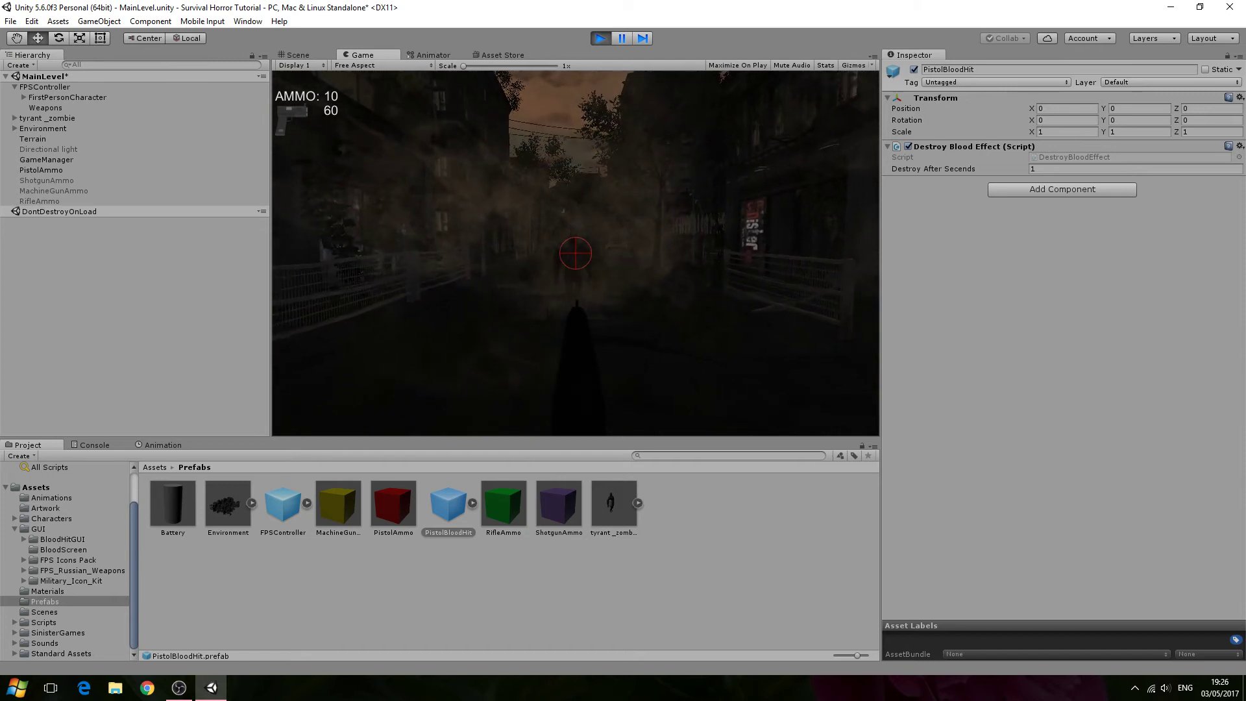
left_click(575, 253)
left_click(575, 253)
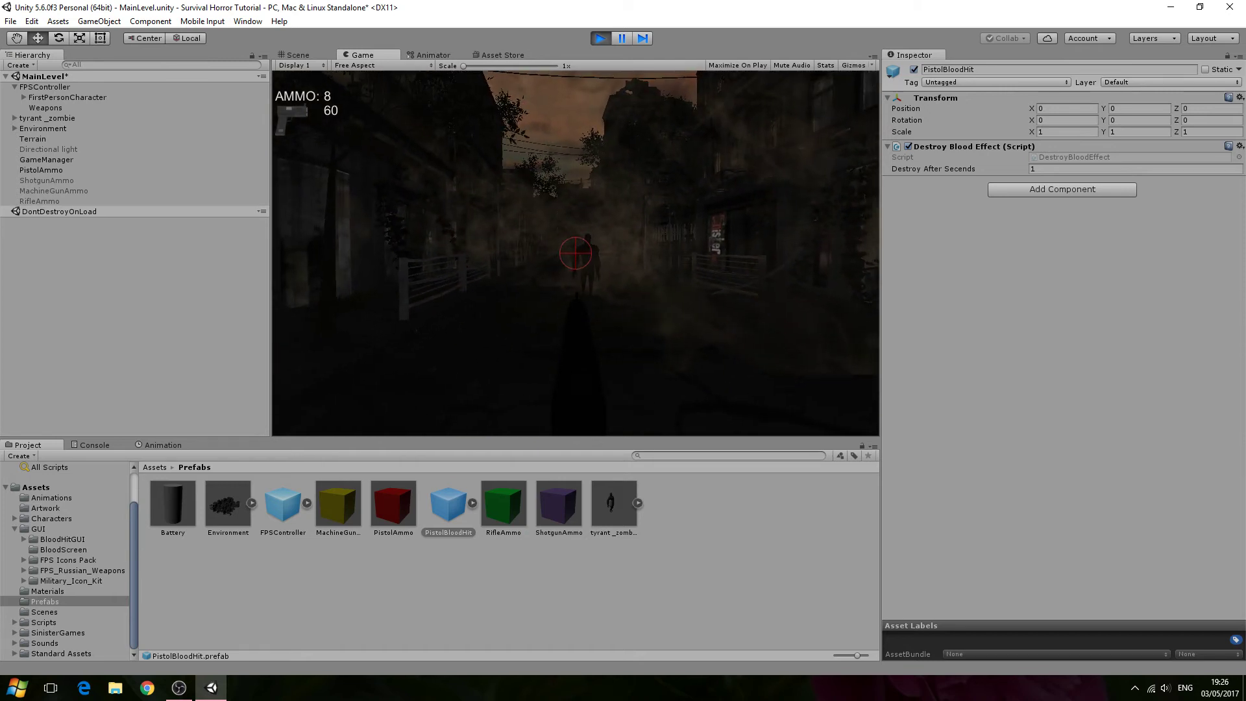
left_click(575, 253)
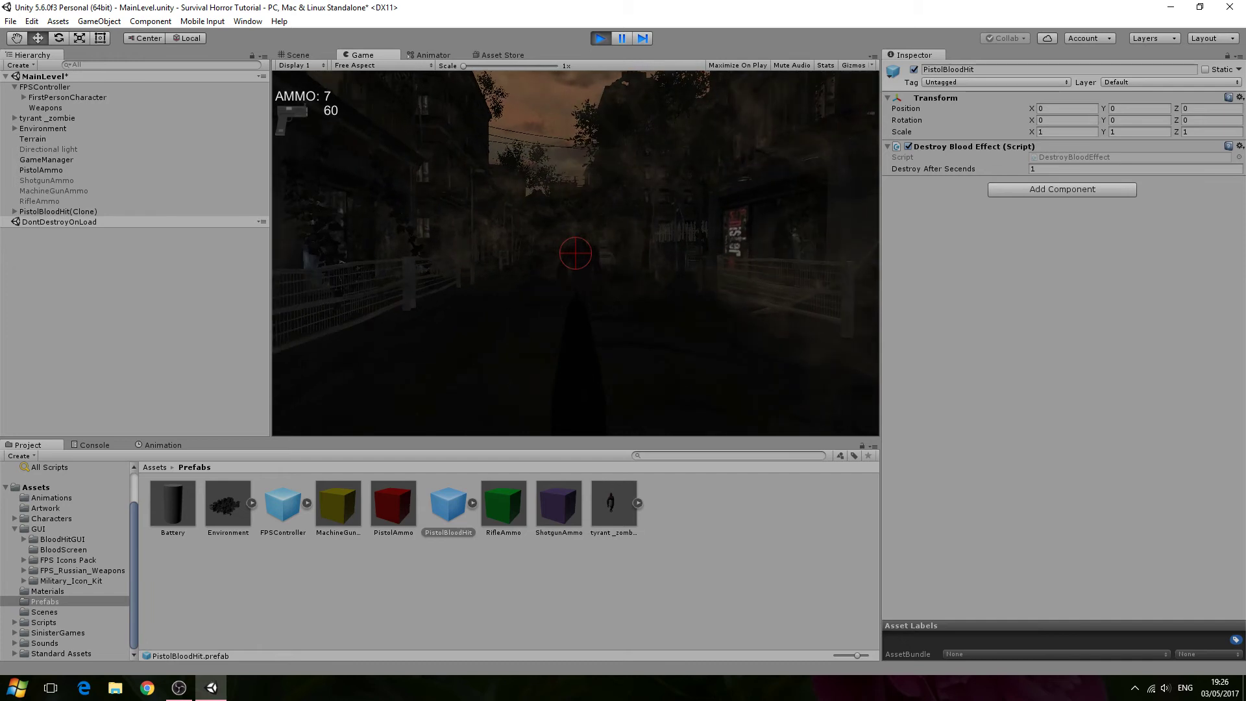
key("Escape")
left_click(601, 38)
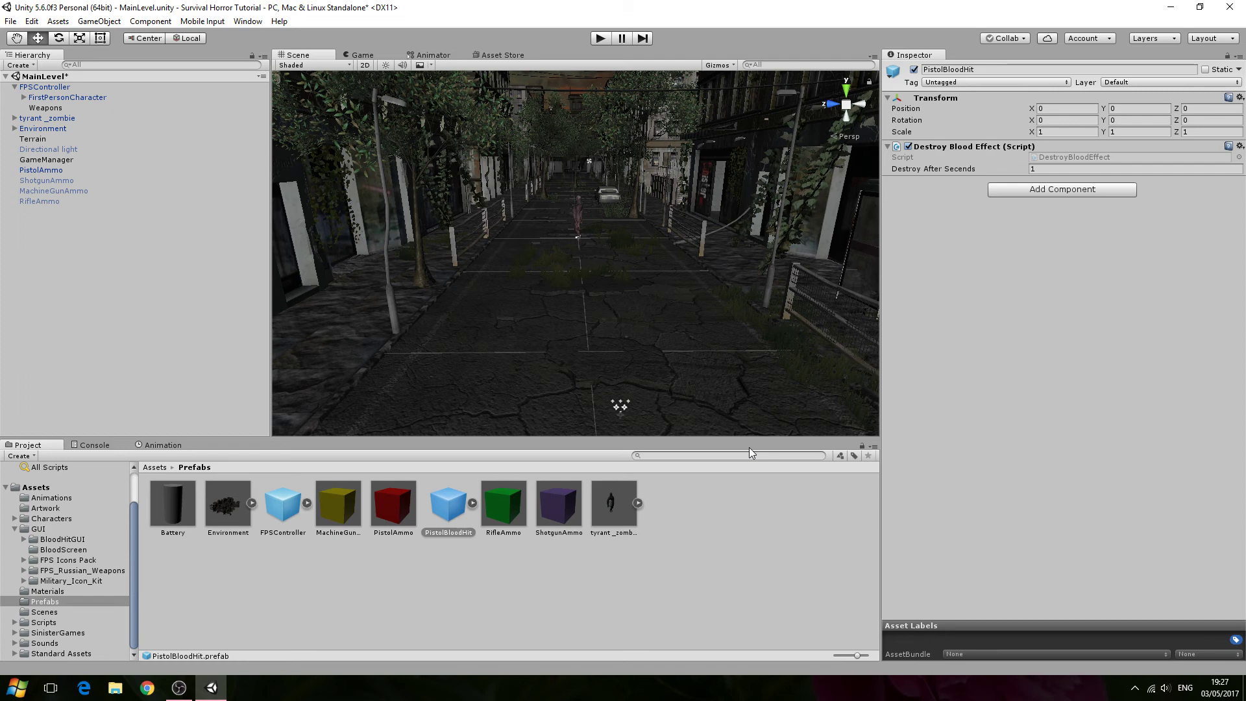
- Expand the PistolBloodHit prefab and inspect each child particle system from Impact through Splash
left_click(474, 502)
left_click(503, 503)
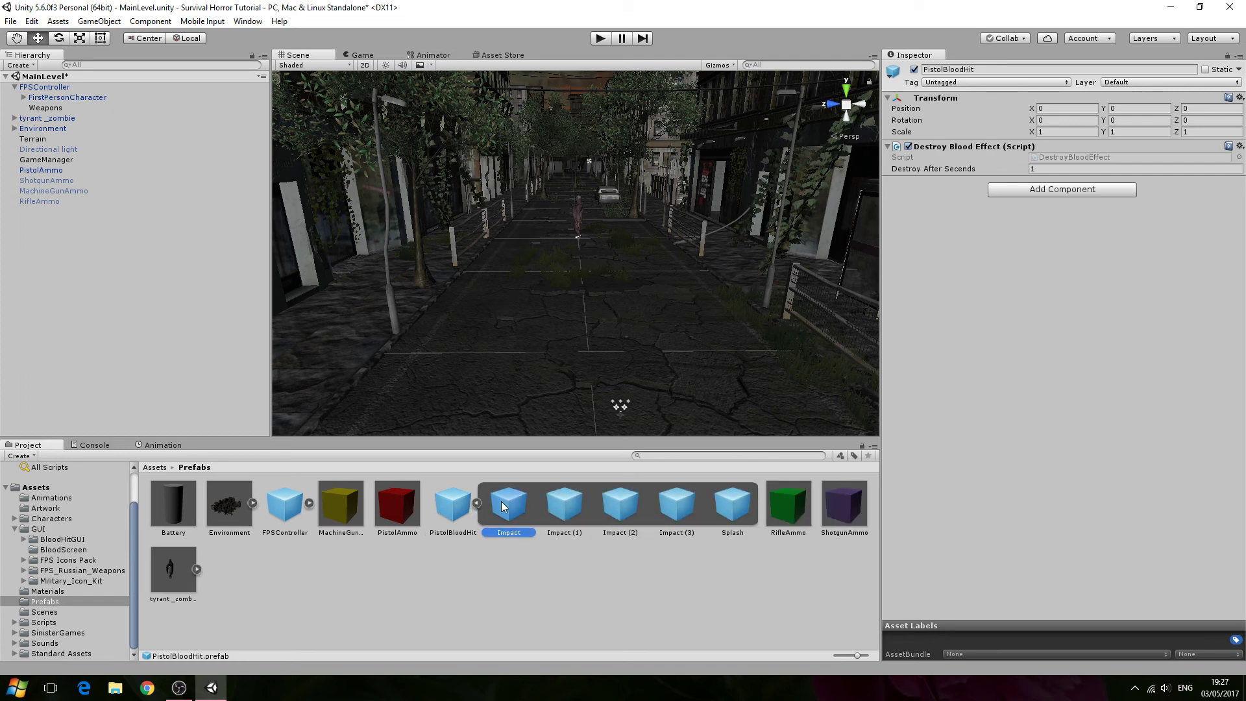
left_click(562, 503)
left_click(621, 503)
left_click(675, 503)
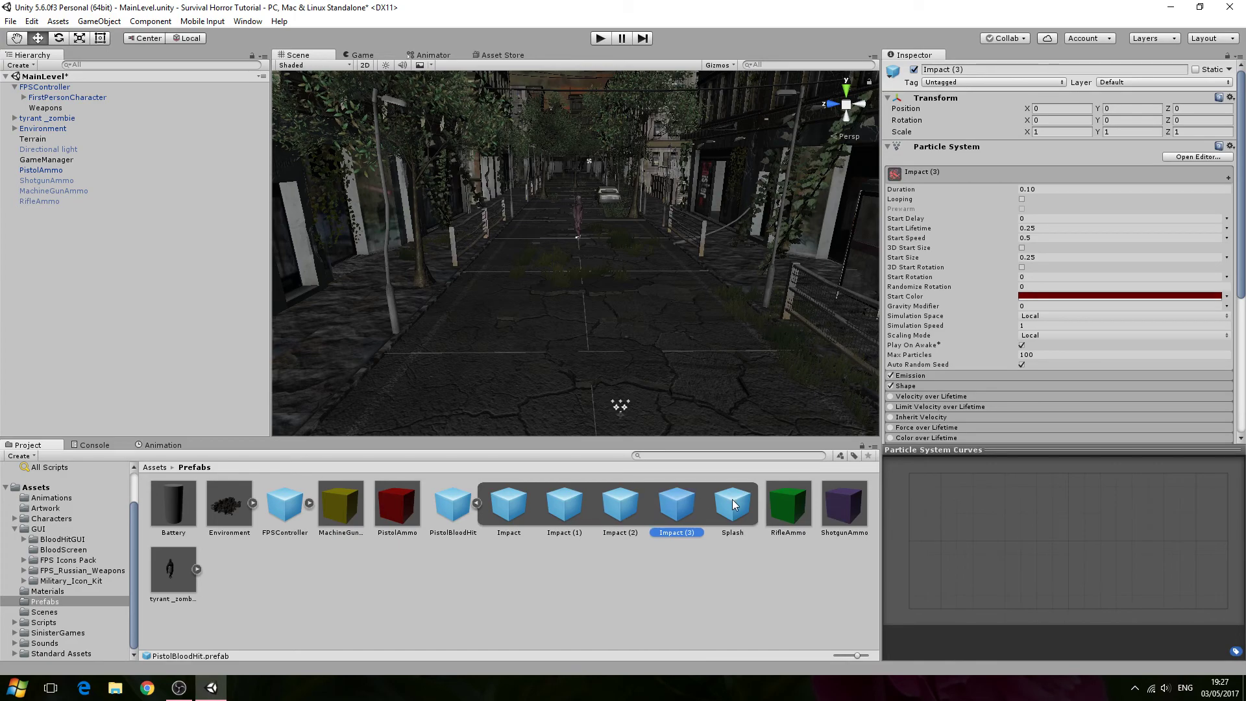
left_click(732, 503)
scroll(729, 372, "down", 6)
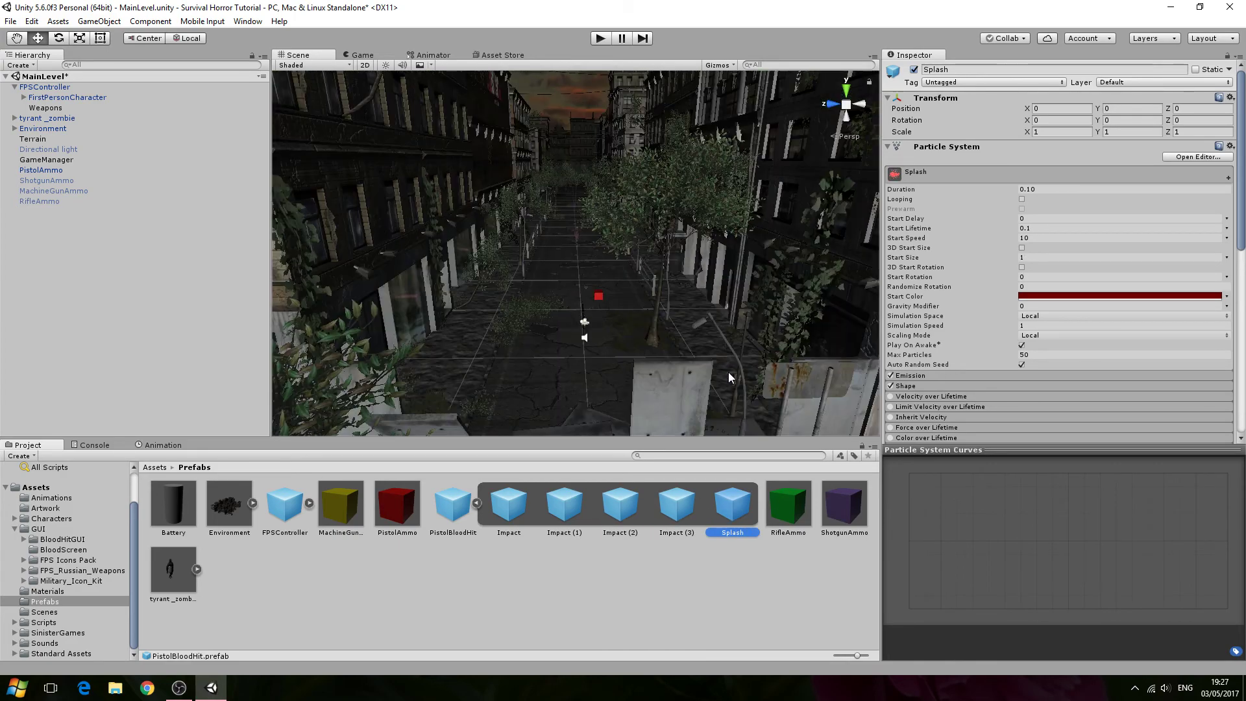
scroll(728, 372, "up", 10)
key("s")
right_click_drag(727, 374, 688, 298)
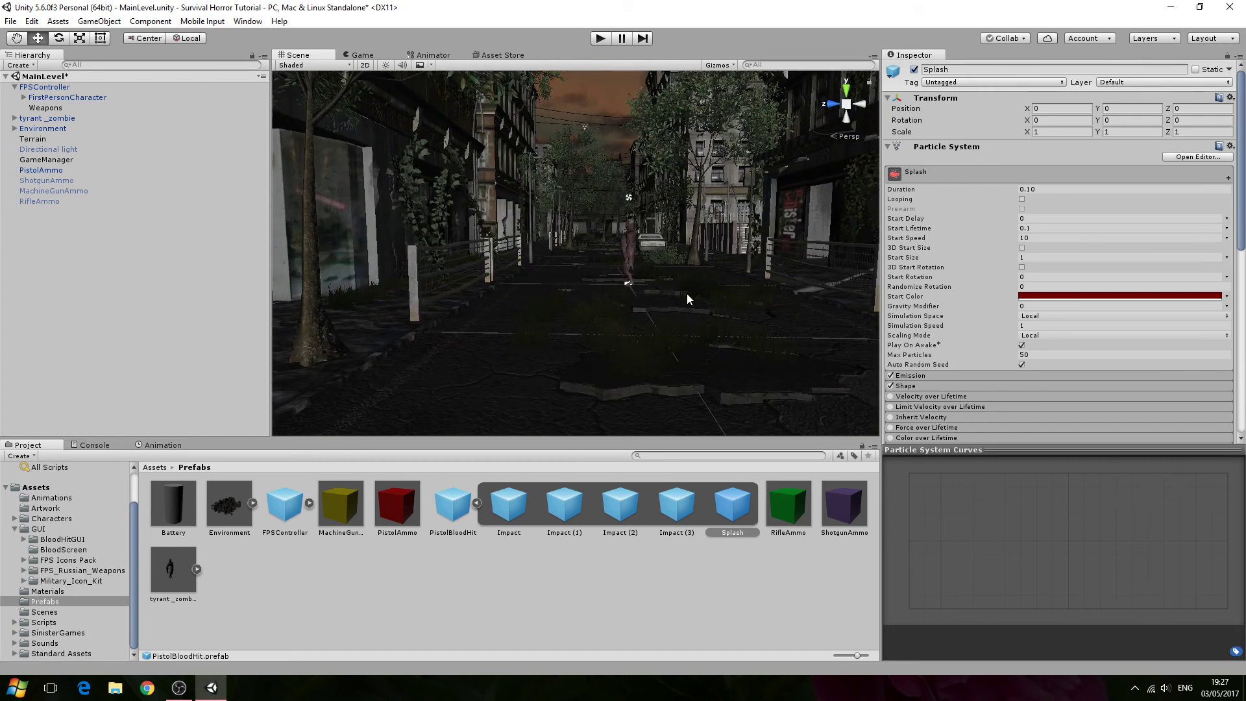